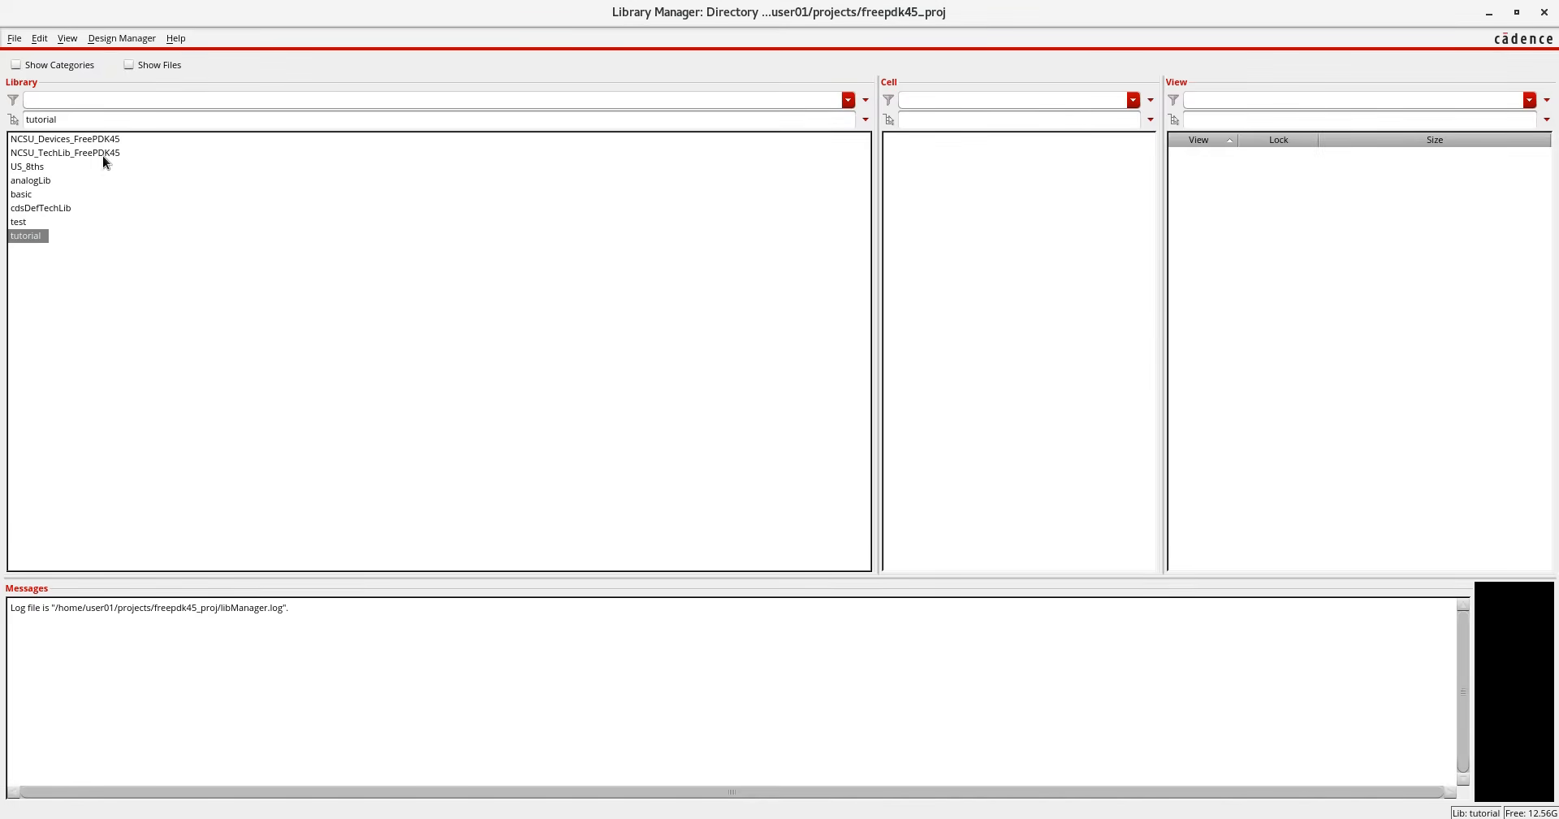
Create a schematic cell view named lut_gen_tut in the tutorial library and maximize its editor window.
drag(112, 154, 29, 242)
click(15, 38)
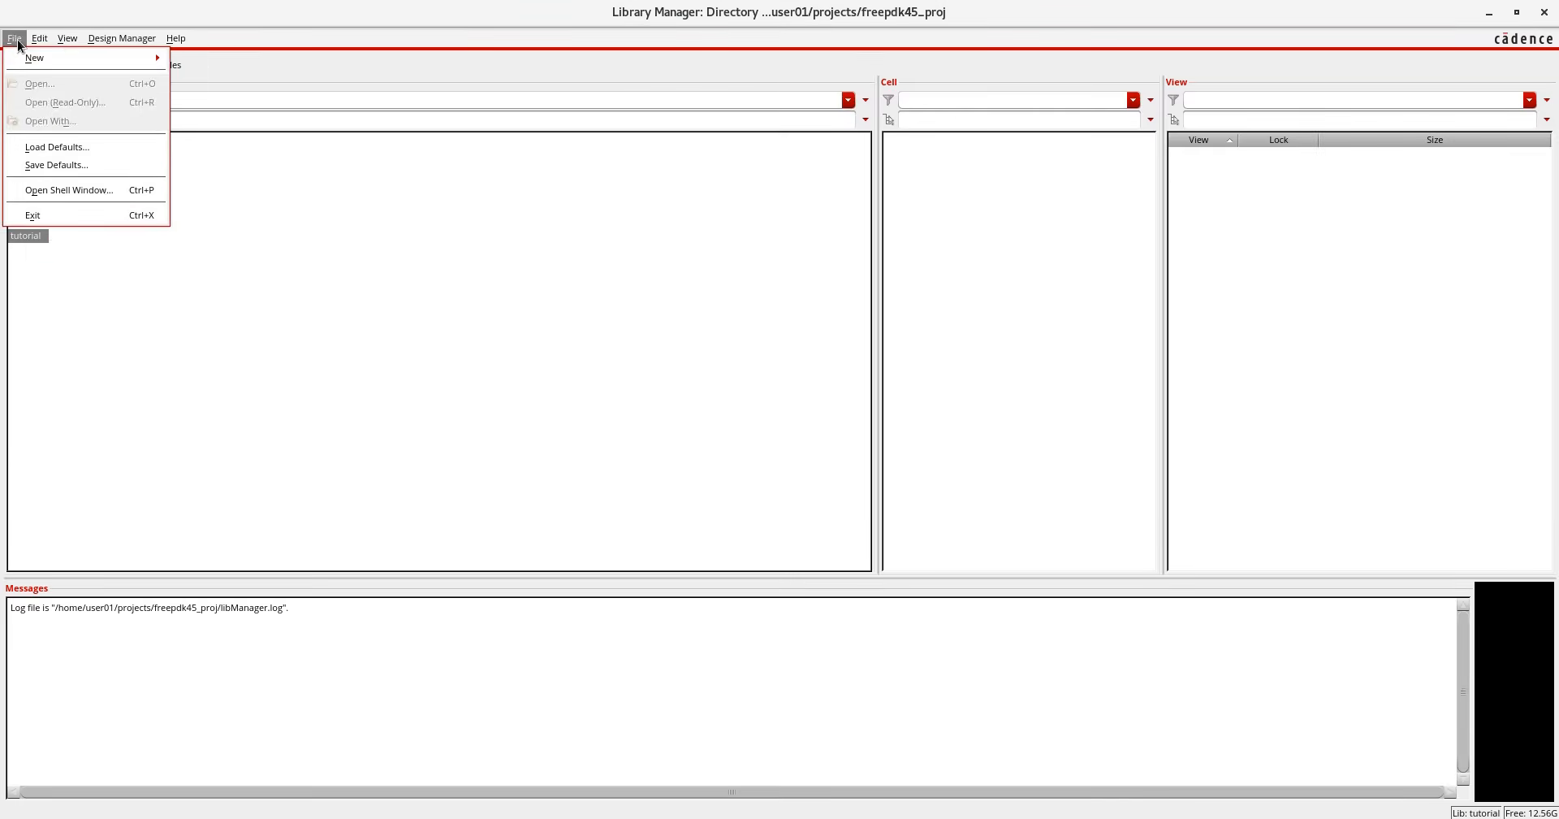
mouse_move(126, 63)
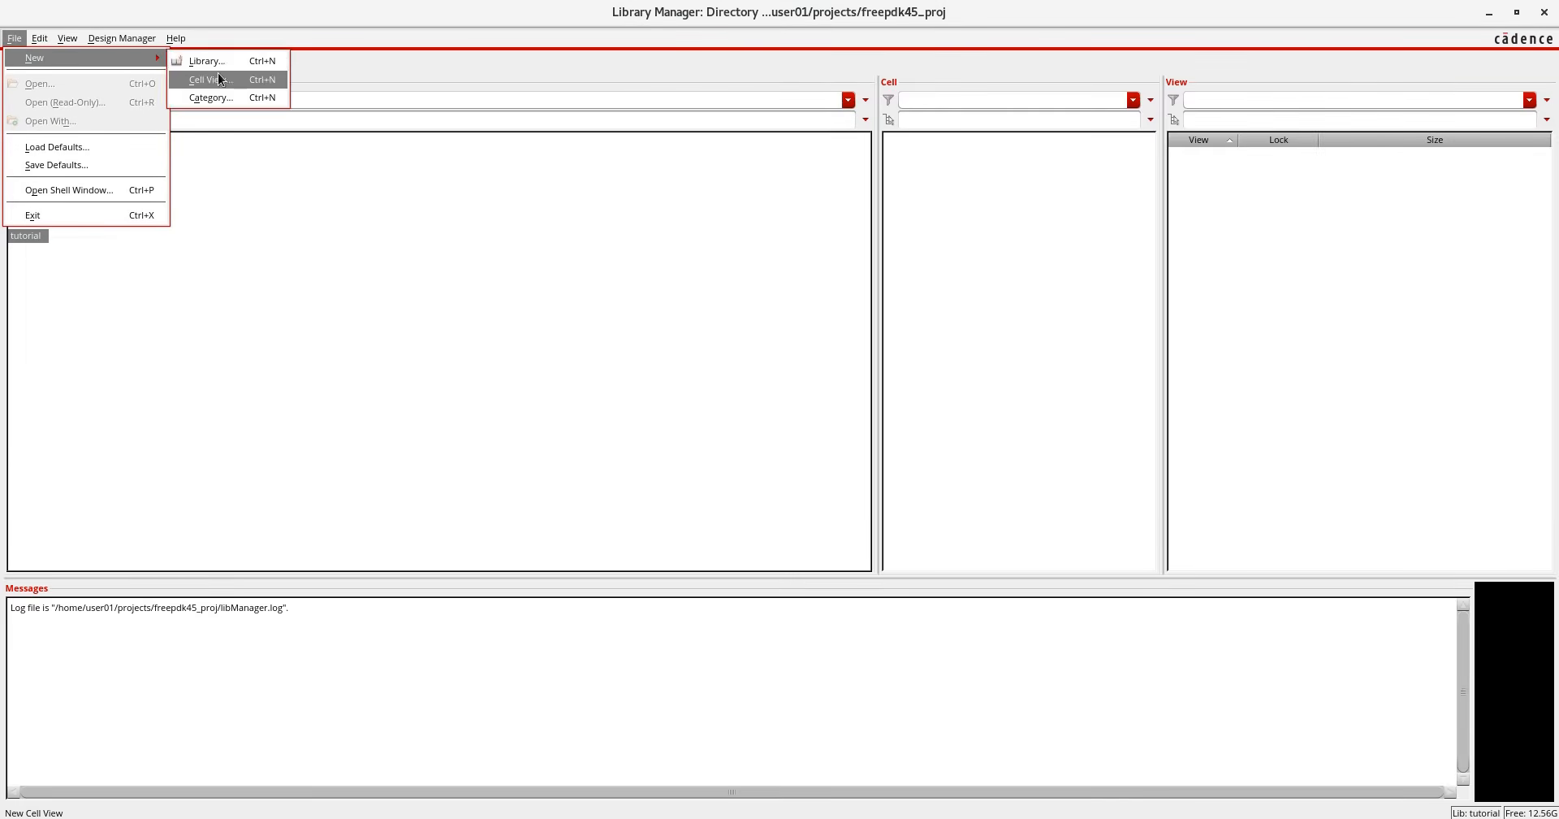
click(221, 80)
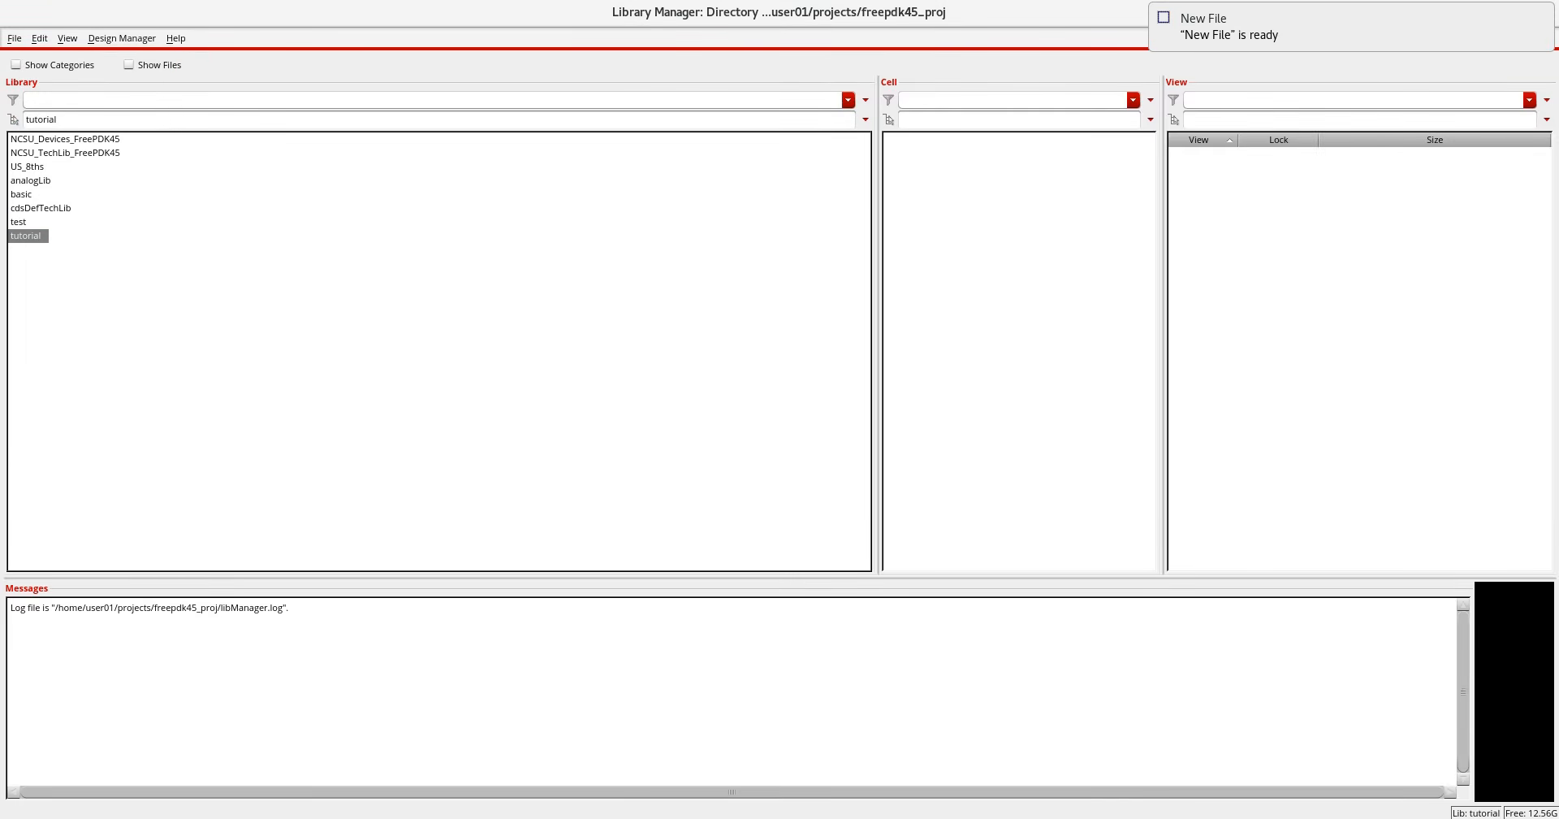
click(1218, 817)
click(472, 166)
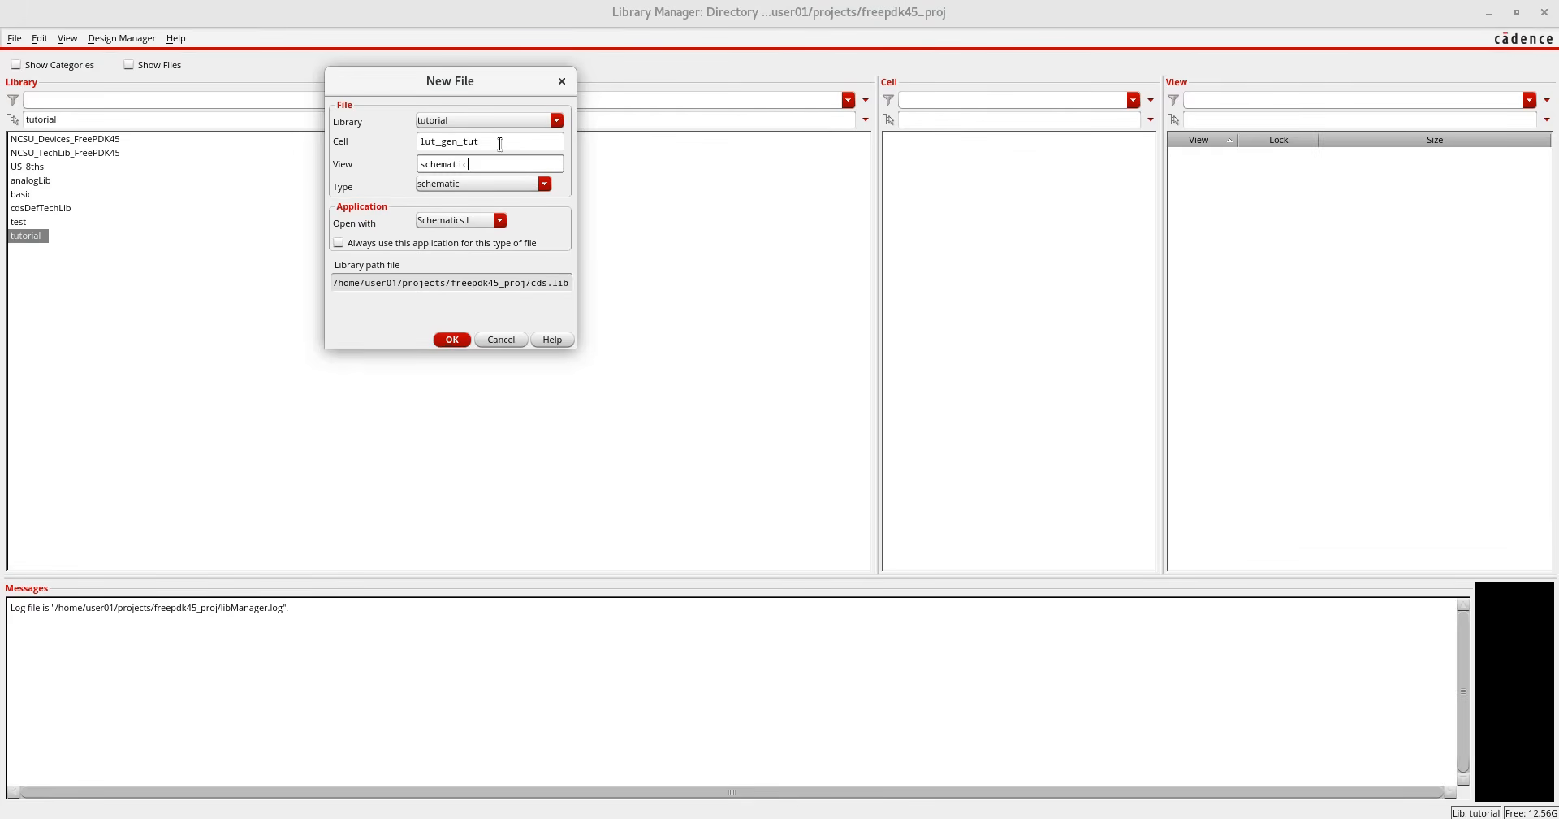
click(500, 143)
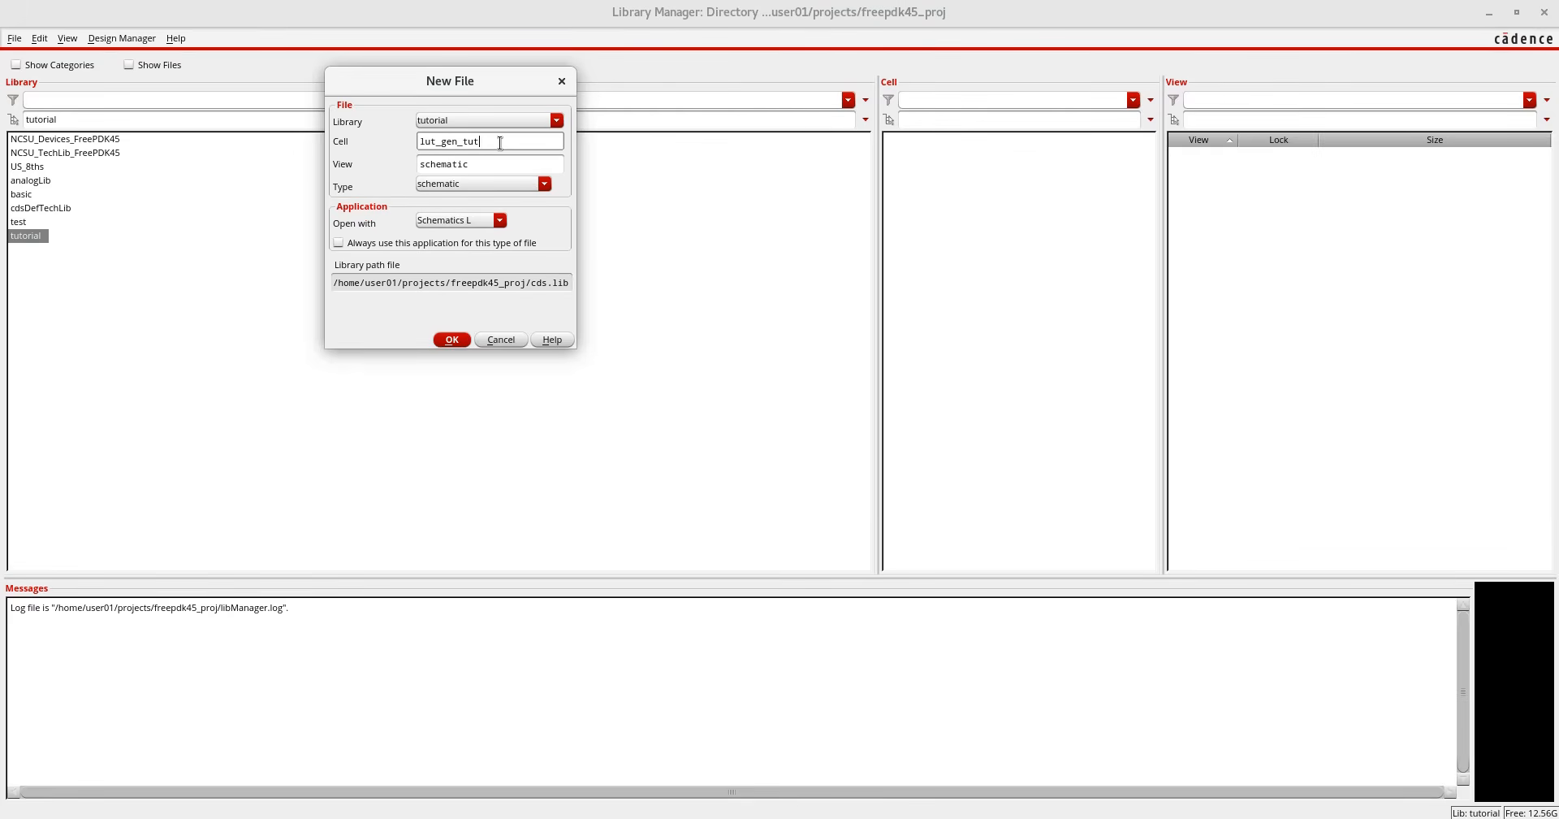
click(452, 340)
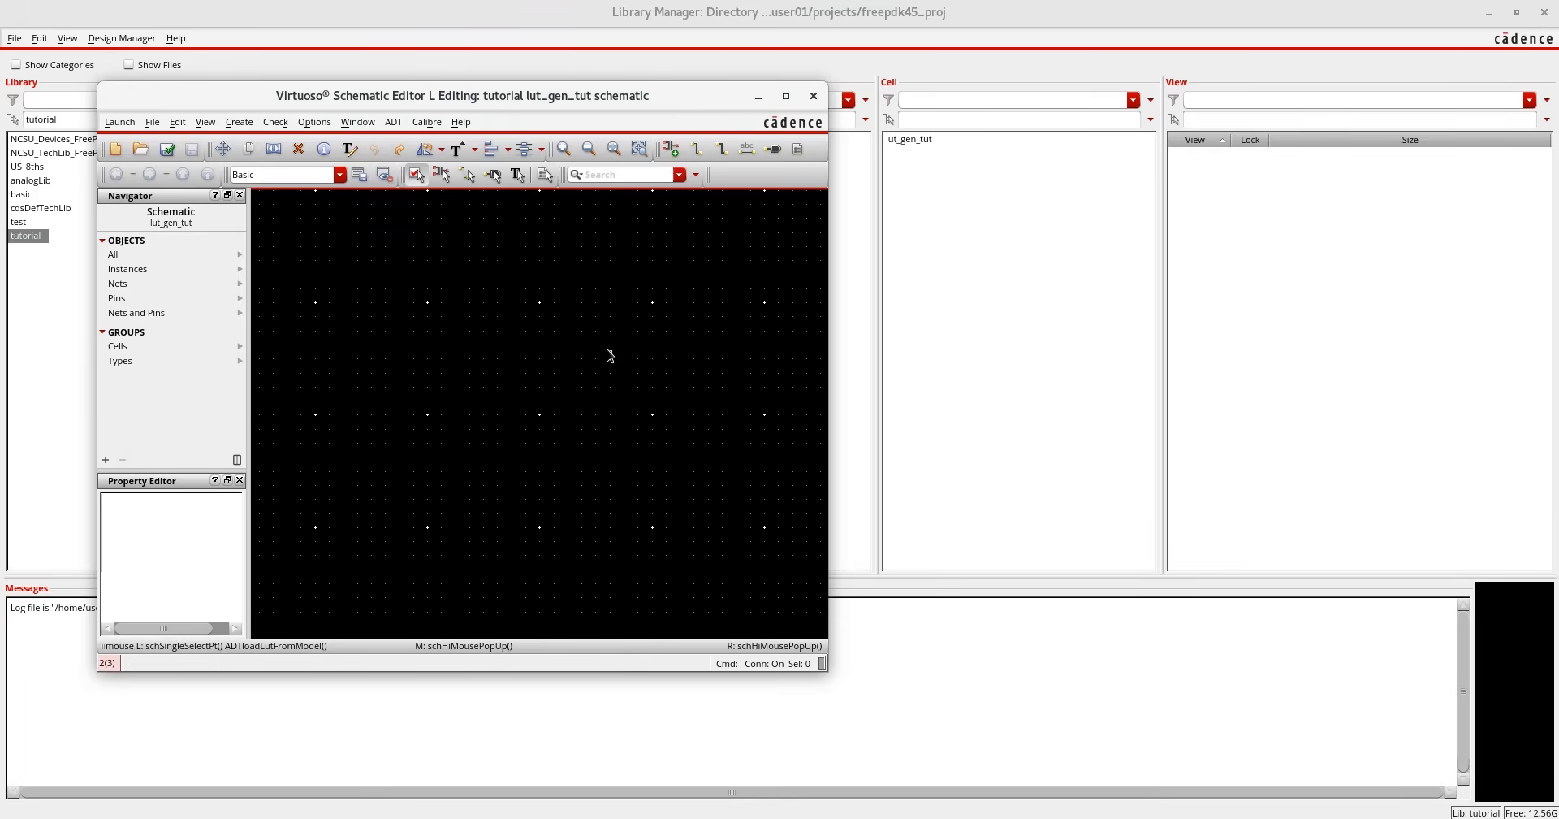
click(786, 97)
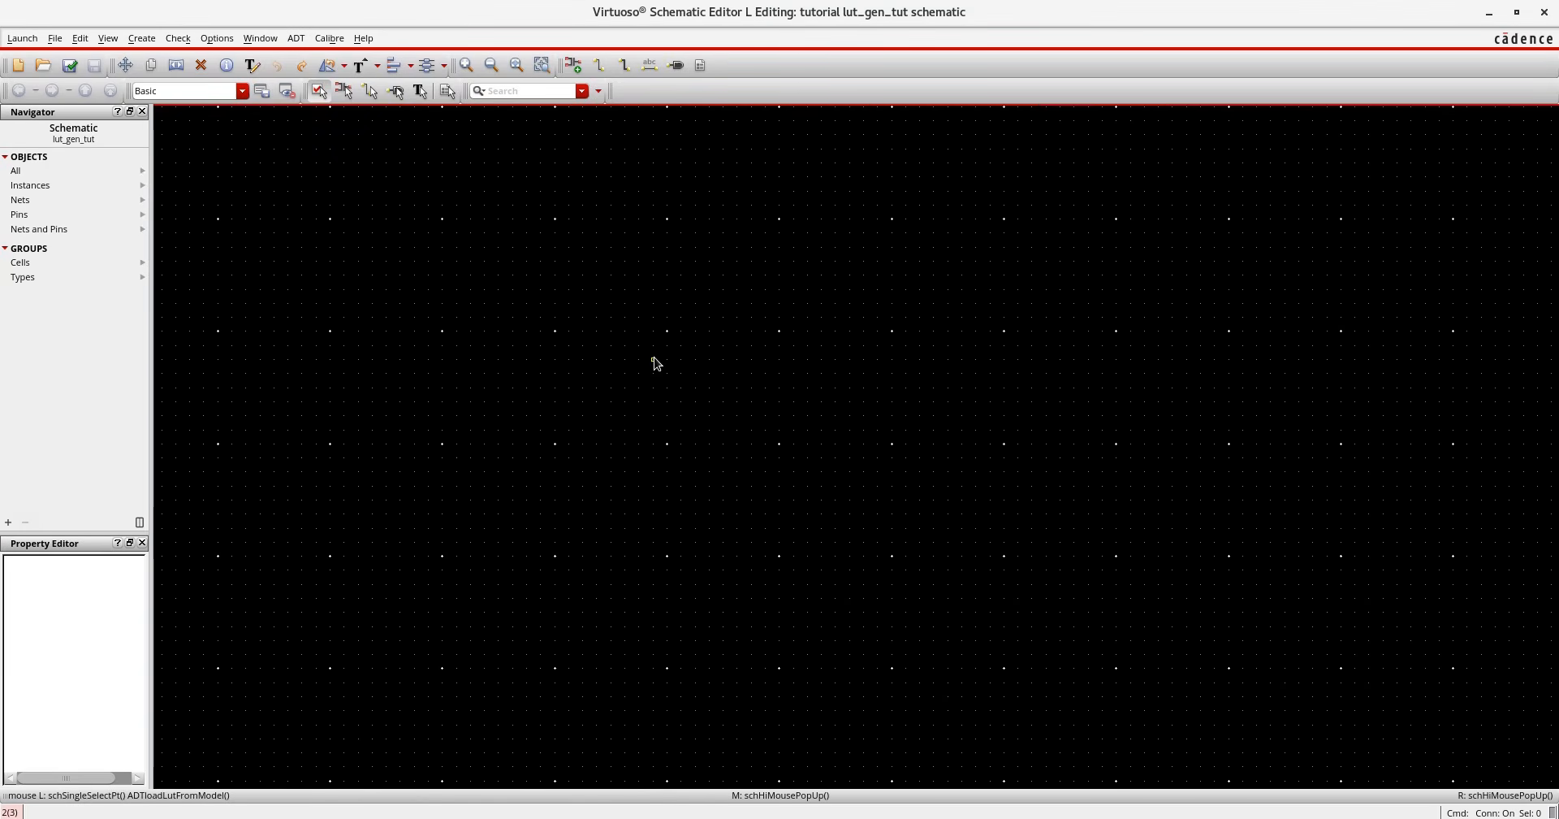
Place an nmos_thkox symbol from the NCSU_Devices_FreePDK45 library in the upper part of the schematic.
key(i)
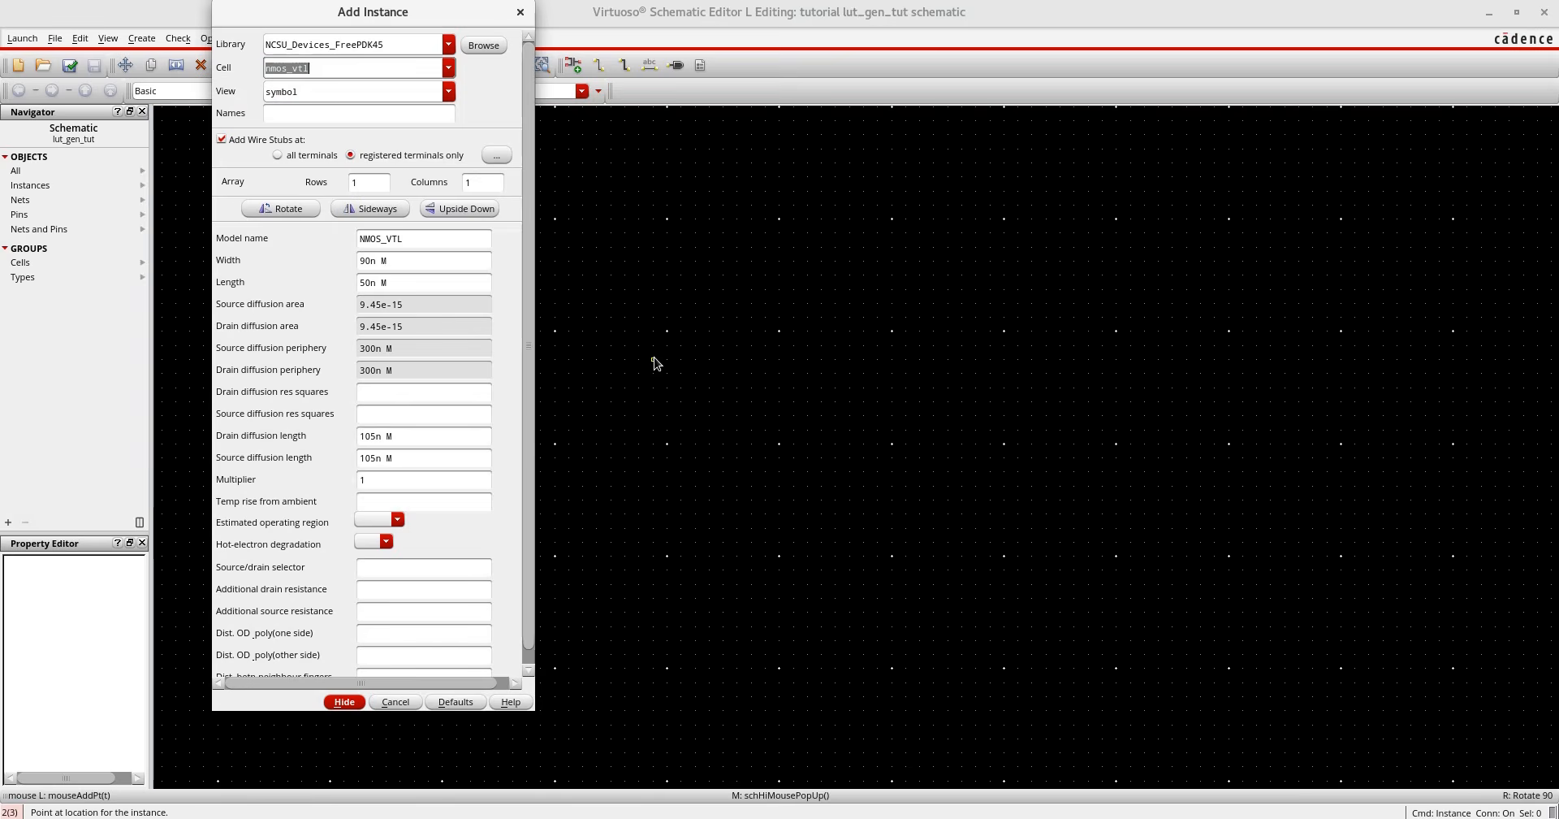
click(451, 46)
click(388, 62)
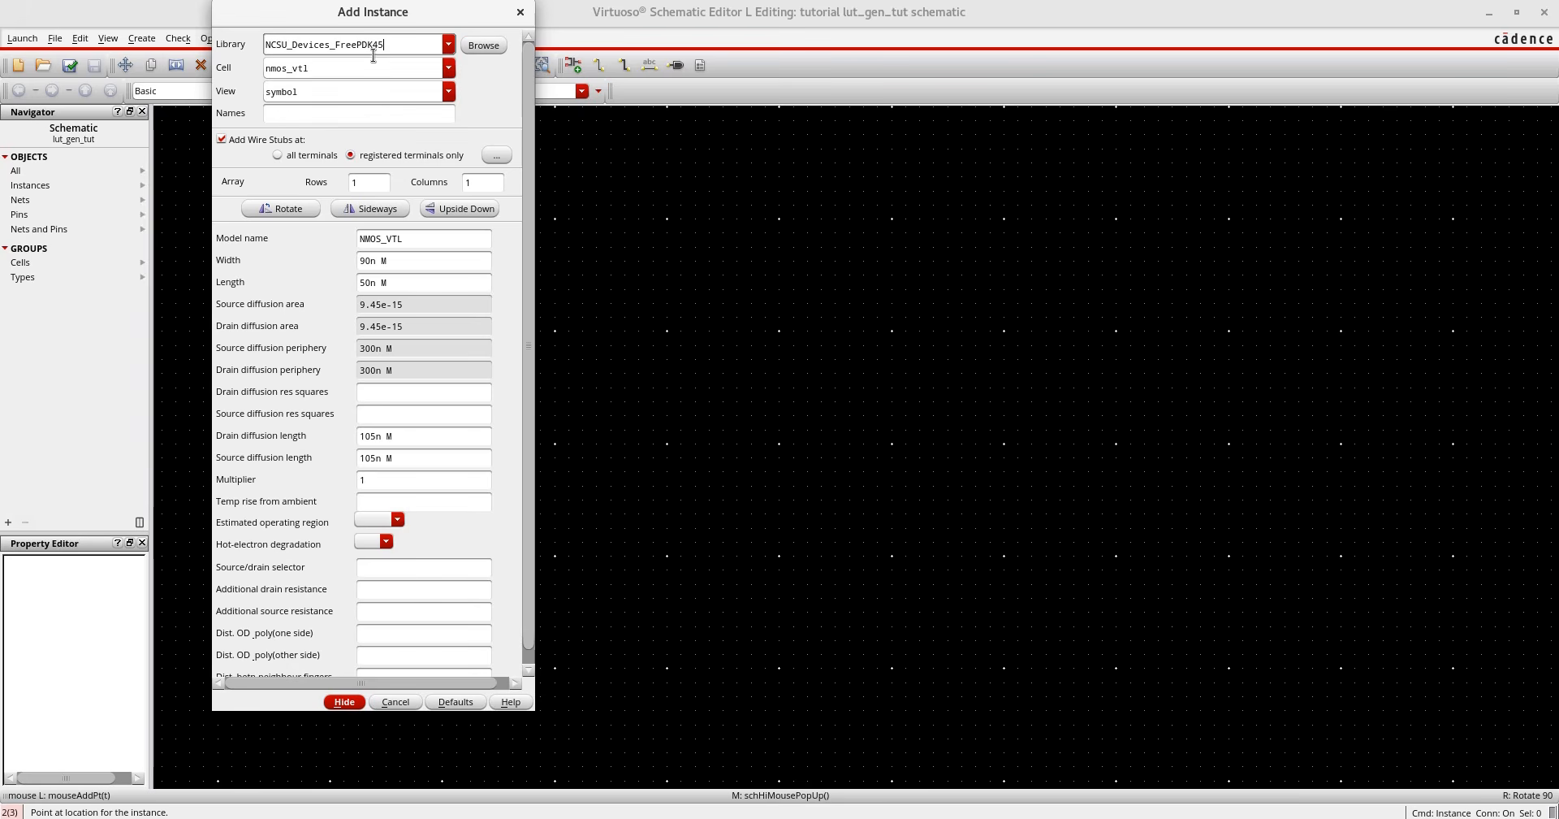
click(448, 68)
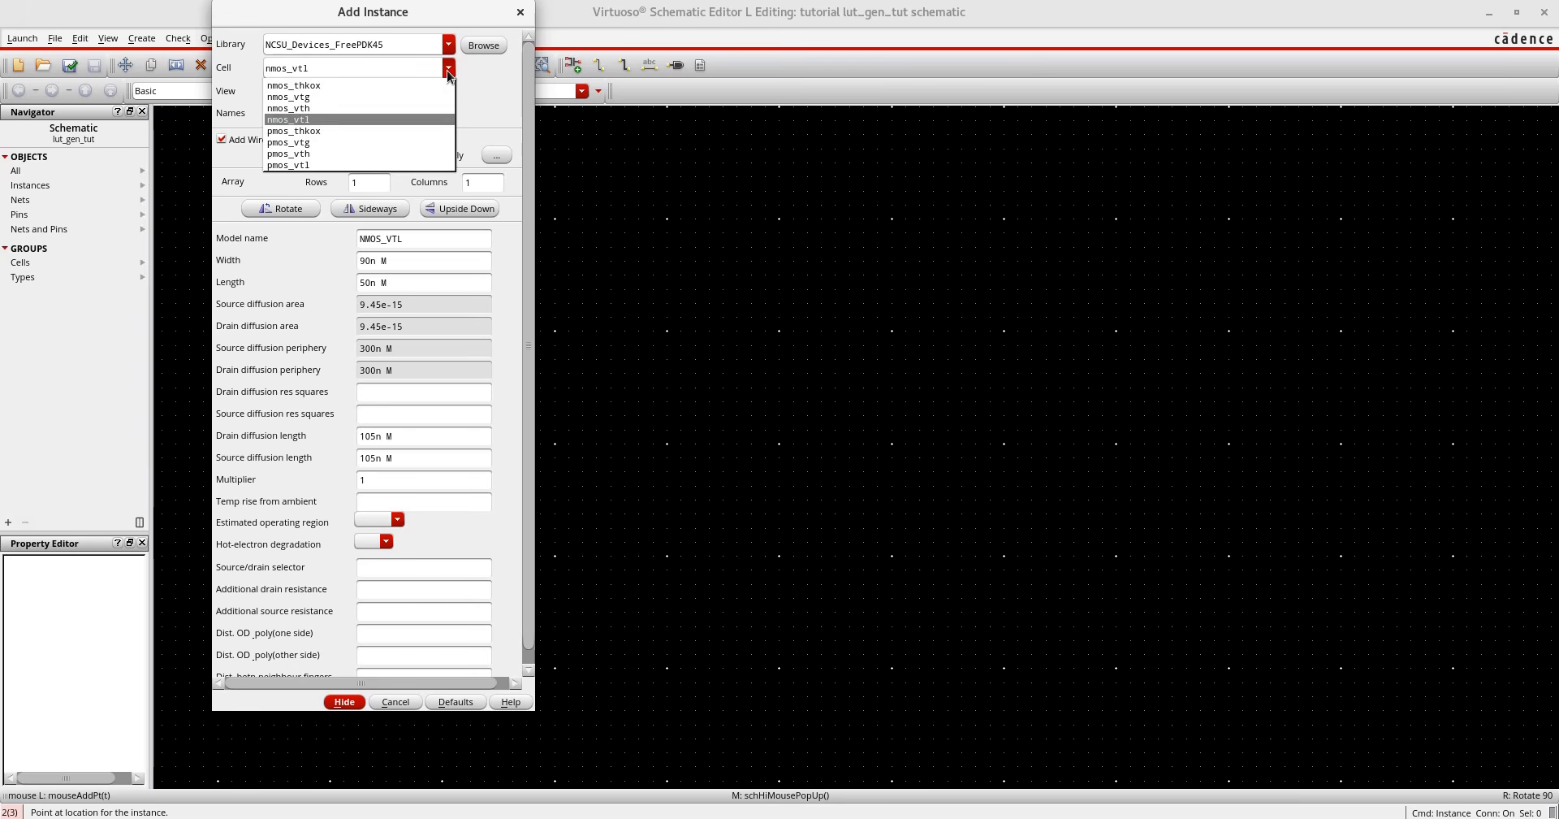
click(385, 86)
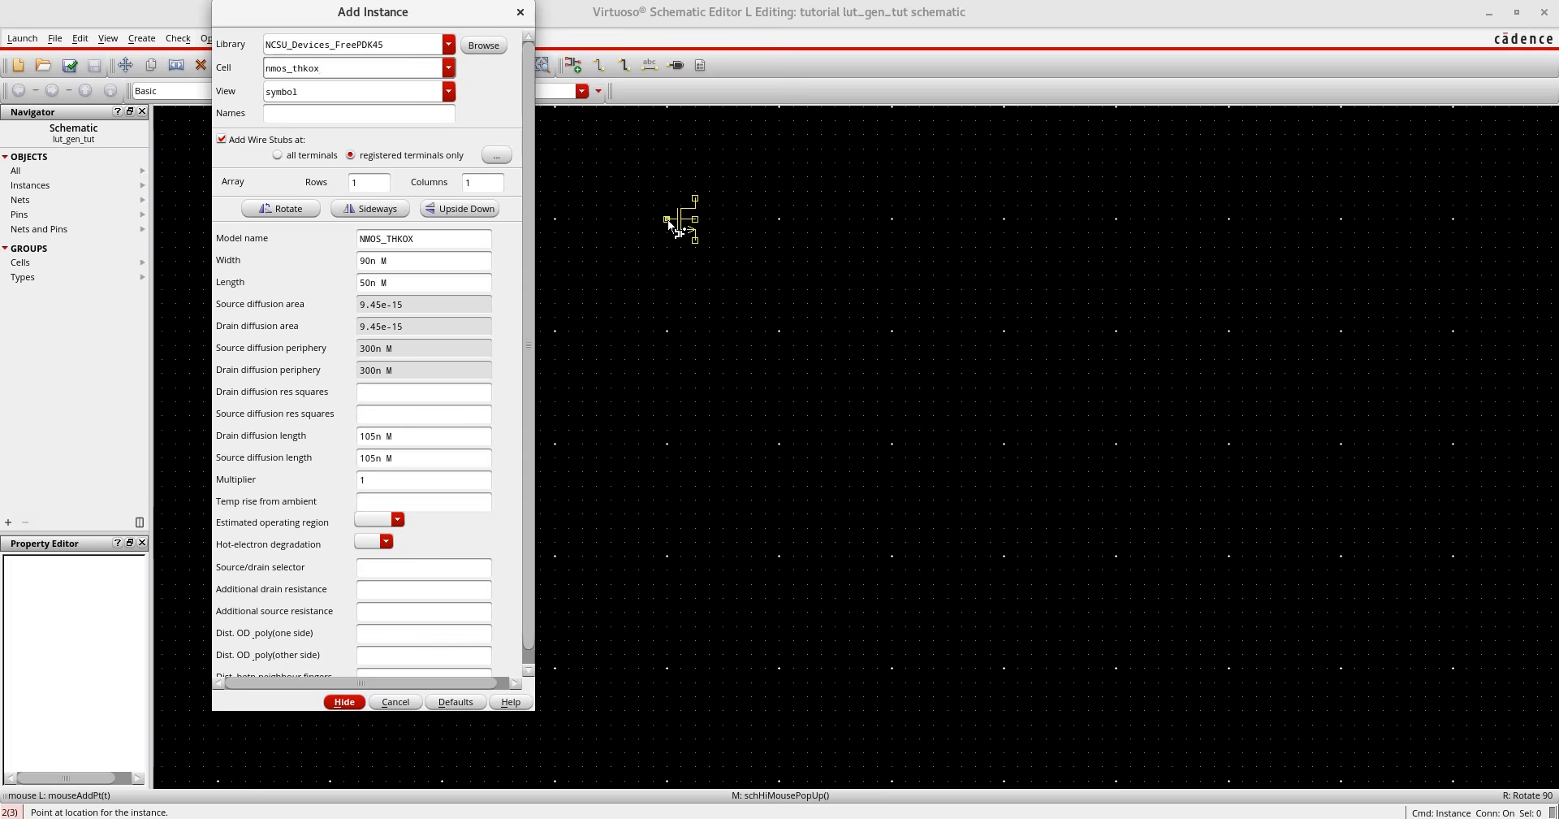
click(667, 220)
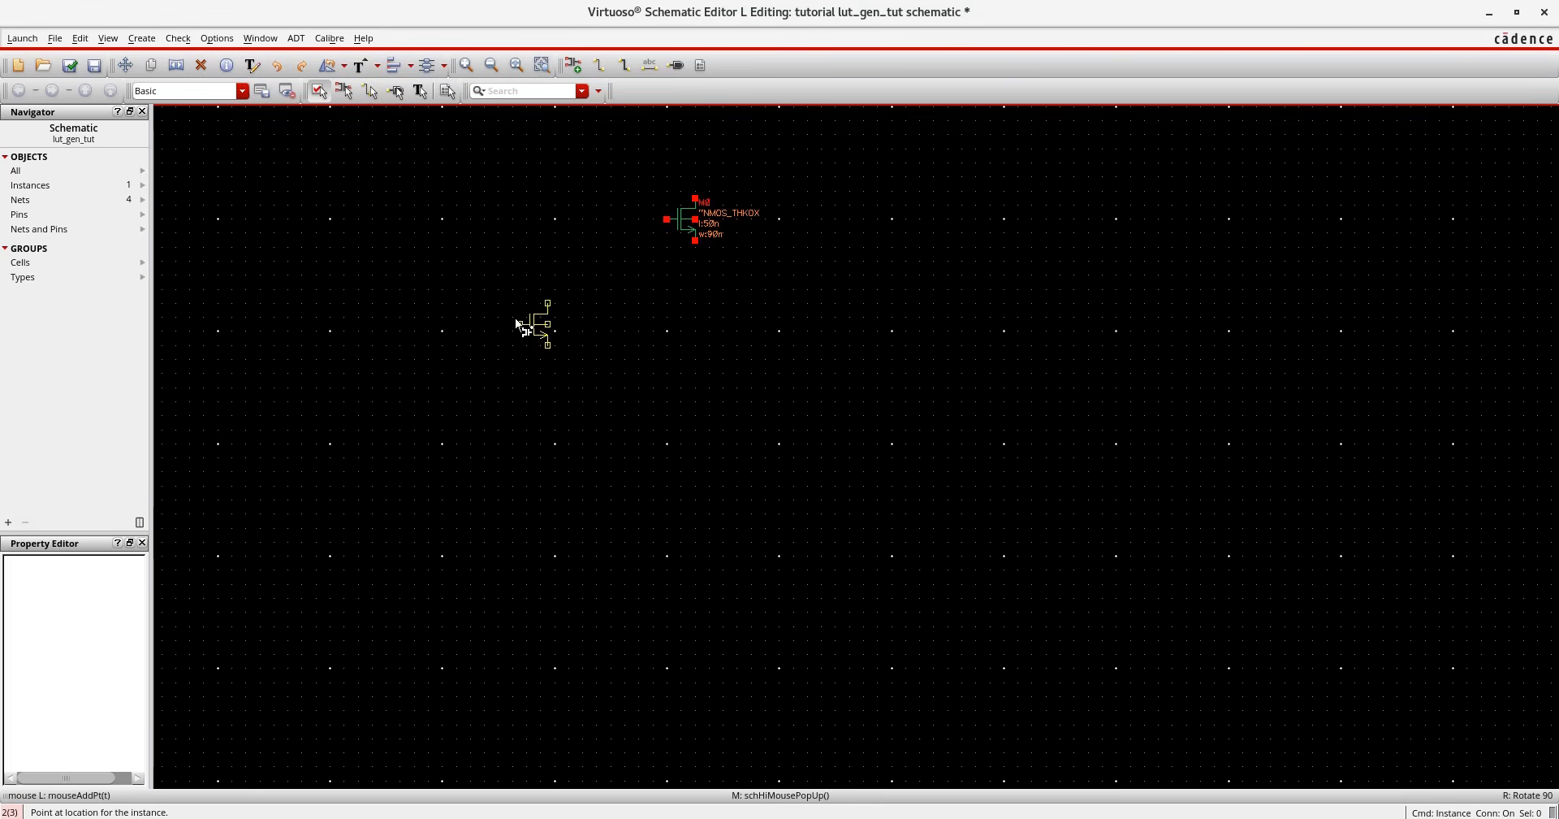
Place an nmos_vtg symbol beside the NMOS_THKOX transistor, in the same row.
key(i)
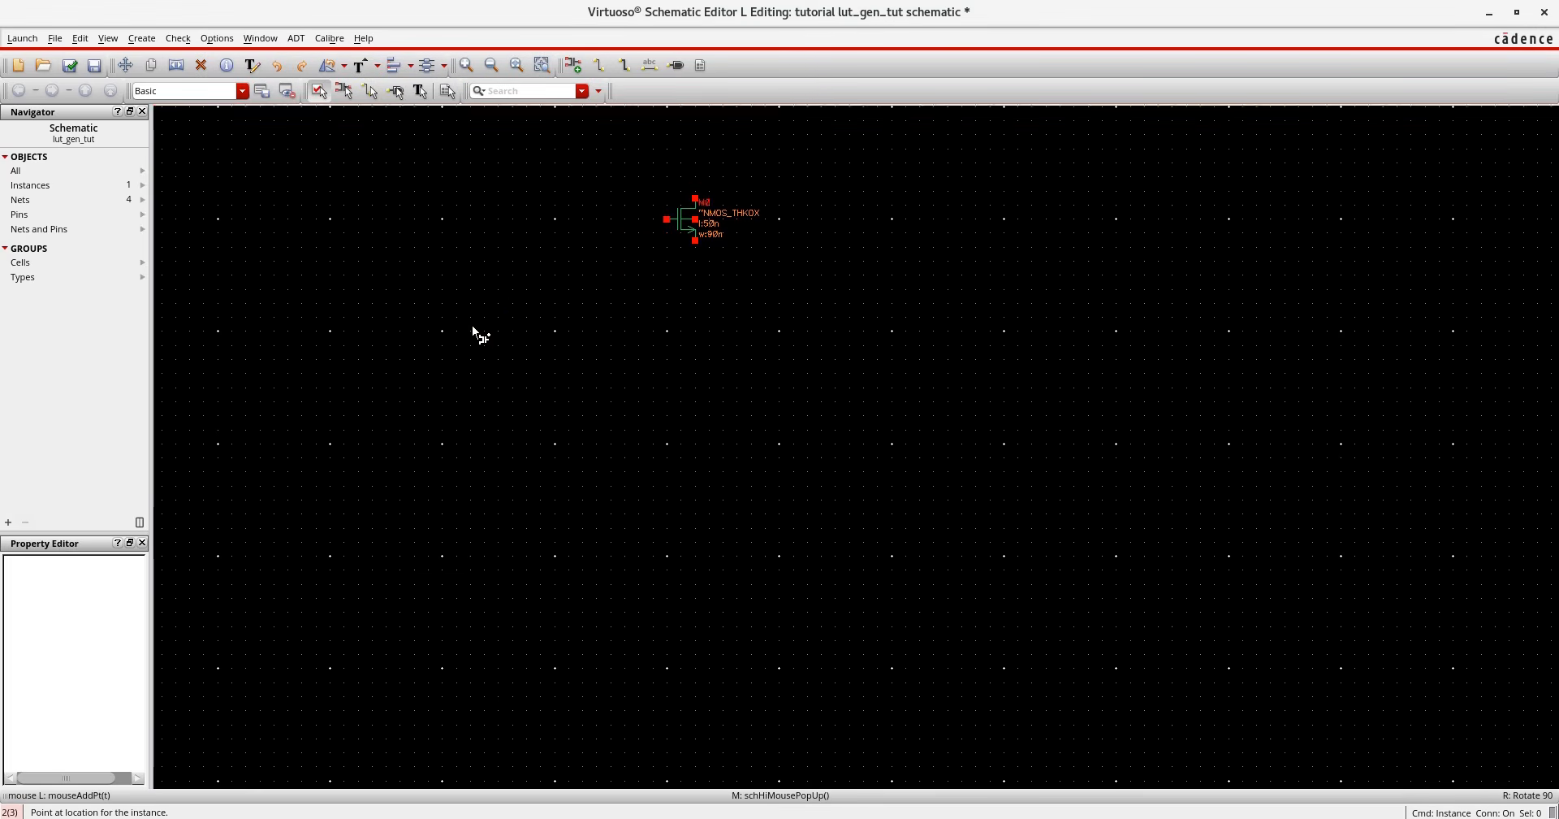
click(449, 77)
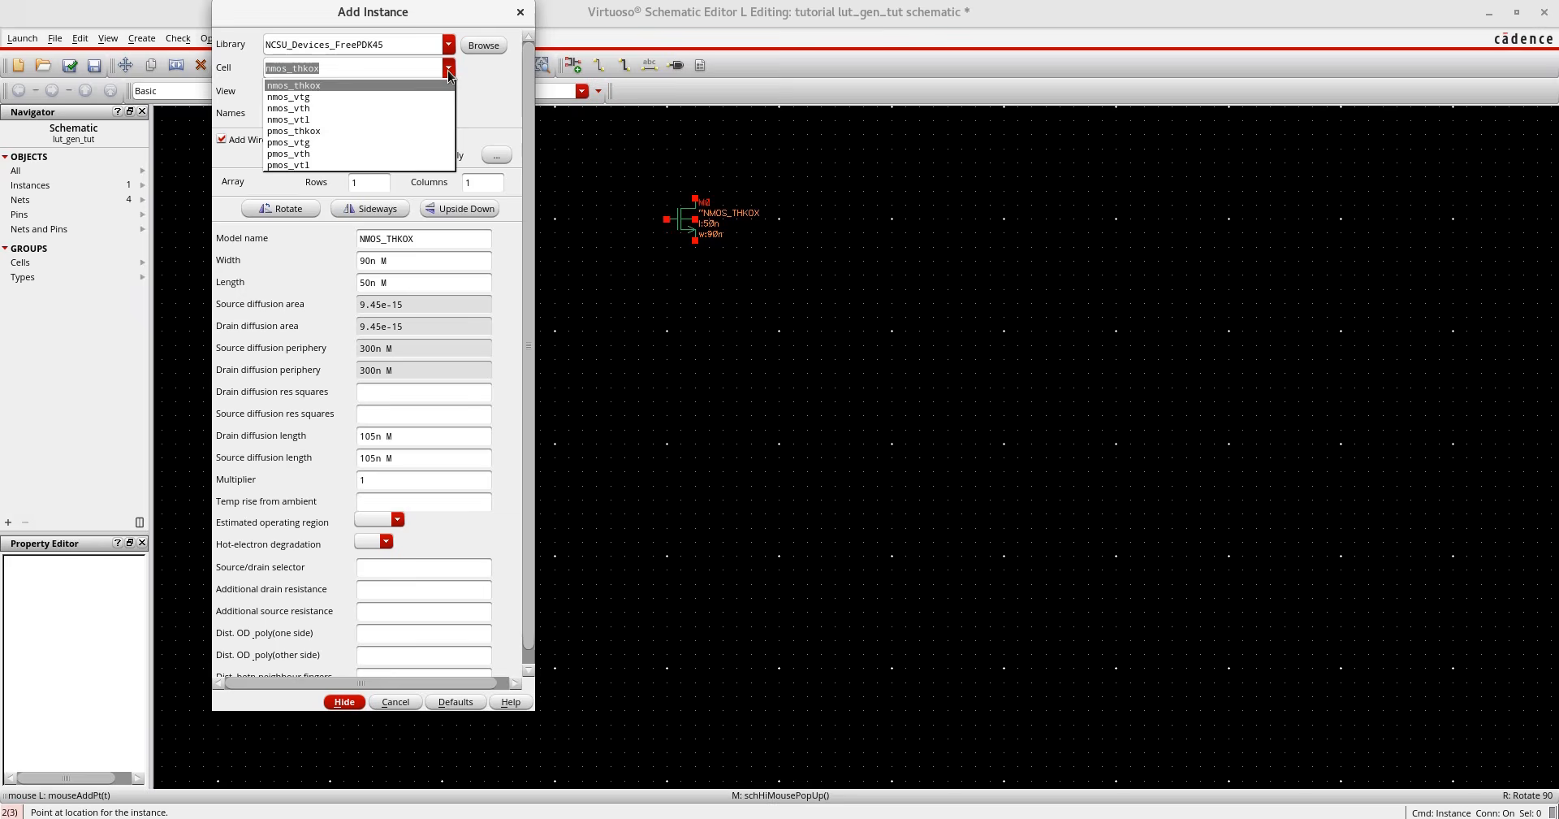
click(382, 97)
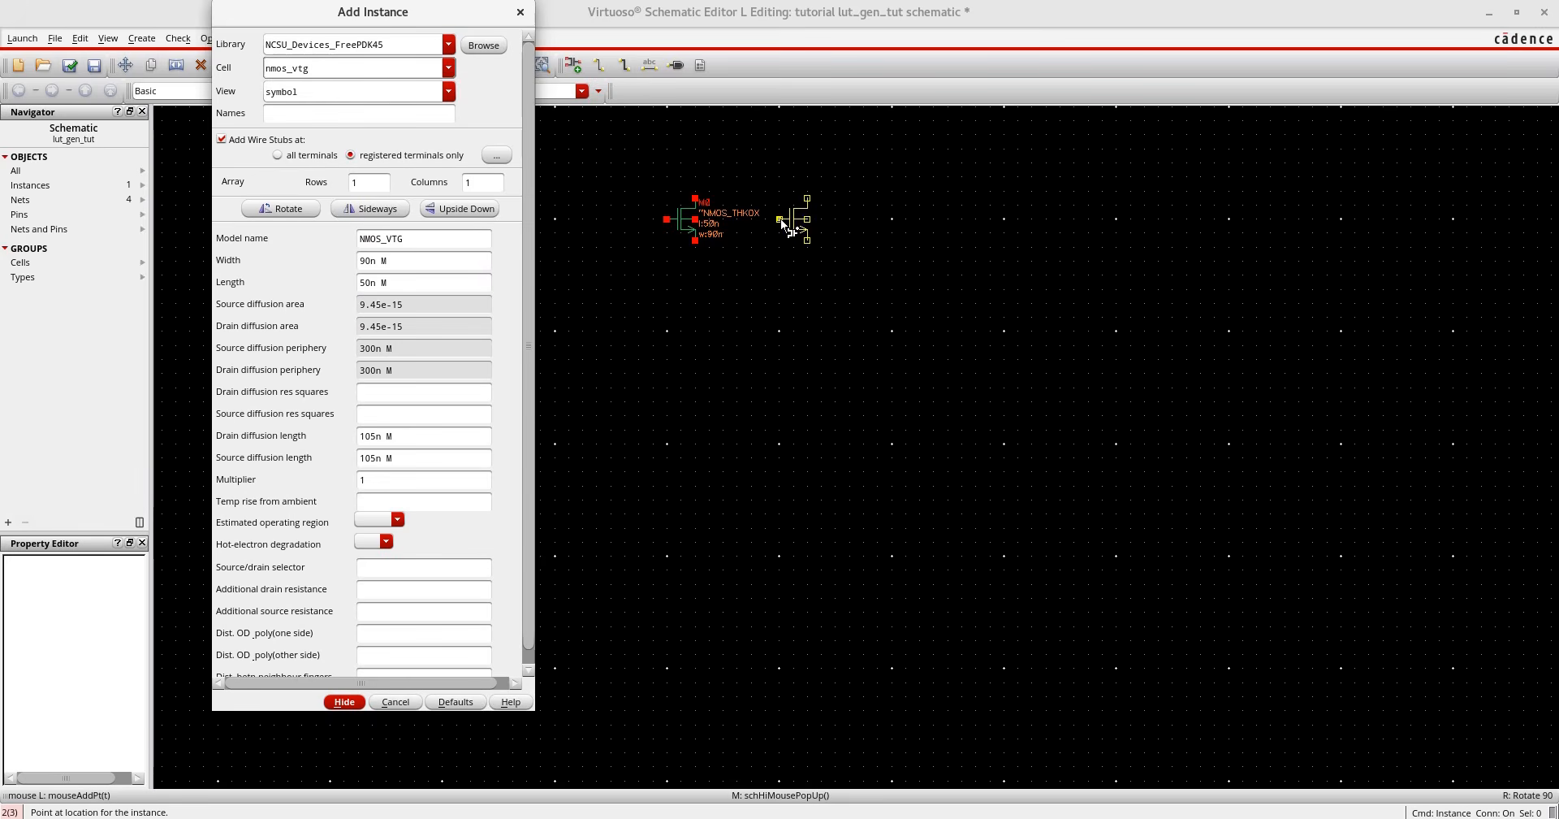
click(781, 217)
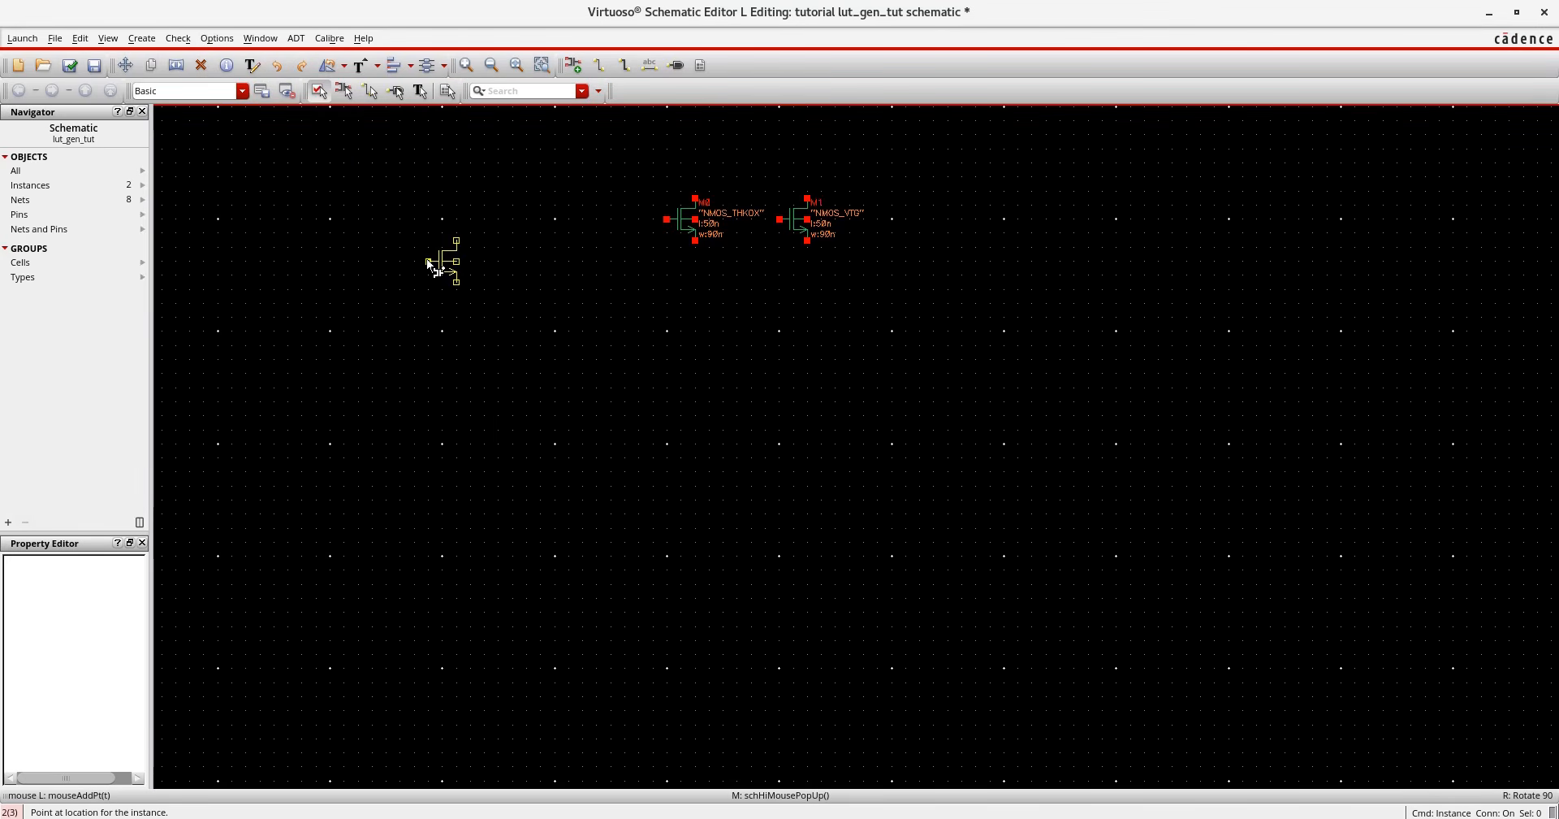
Place an nmos_vth symbol next to the NMOS_VTG transistor in the same row and end instance placement.
key(F3)
click(448, 69)
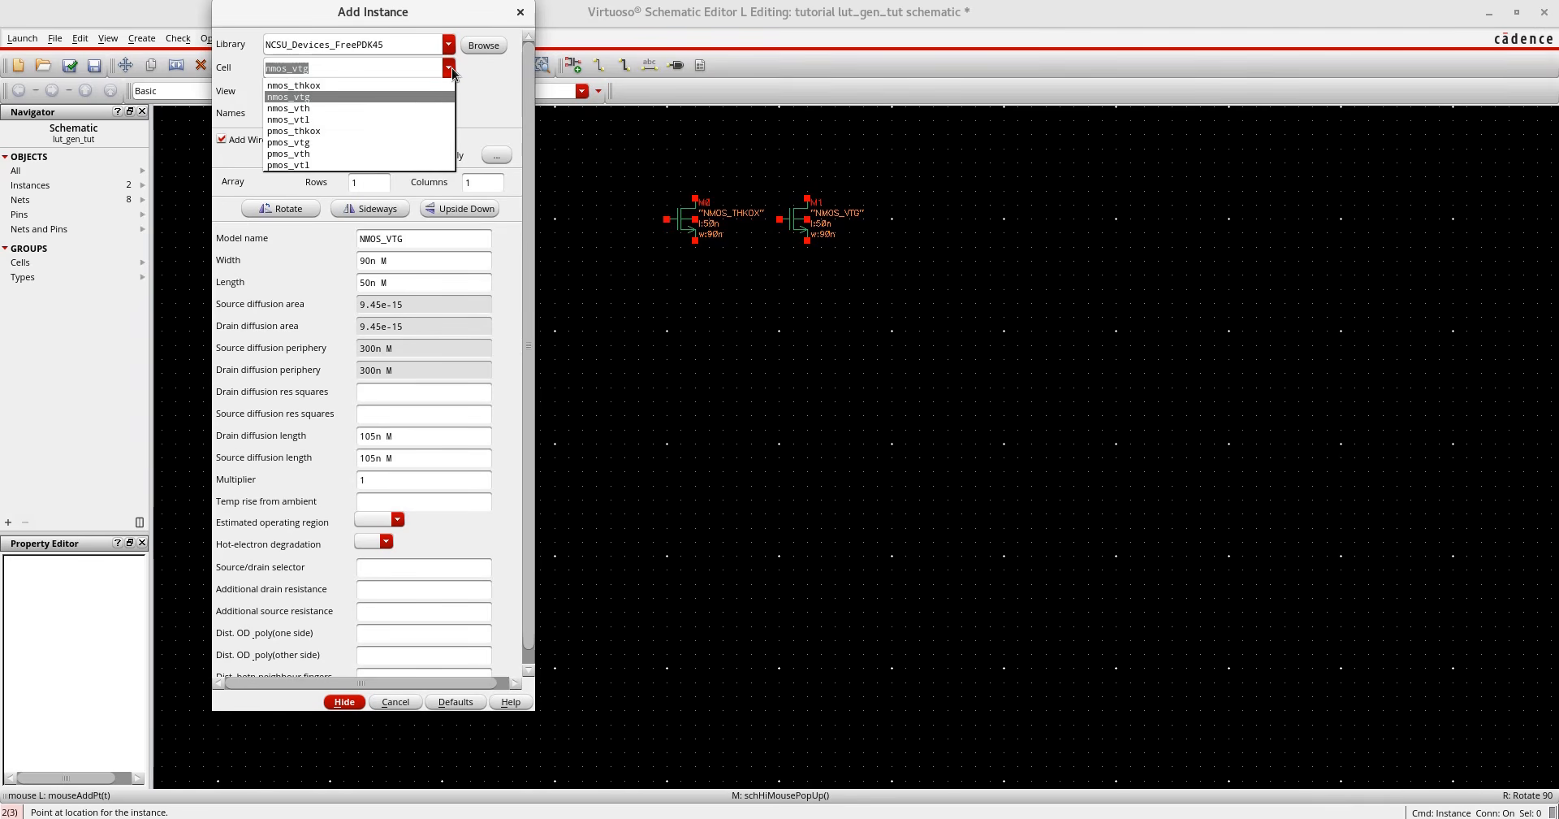
click(408, 109)
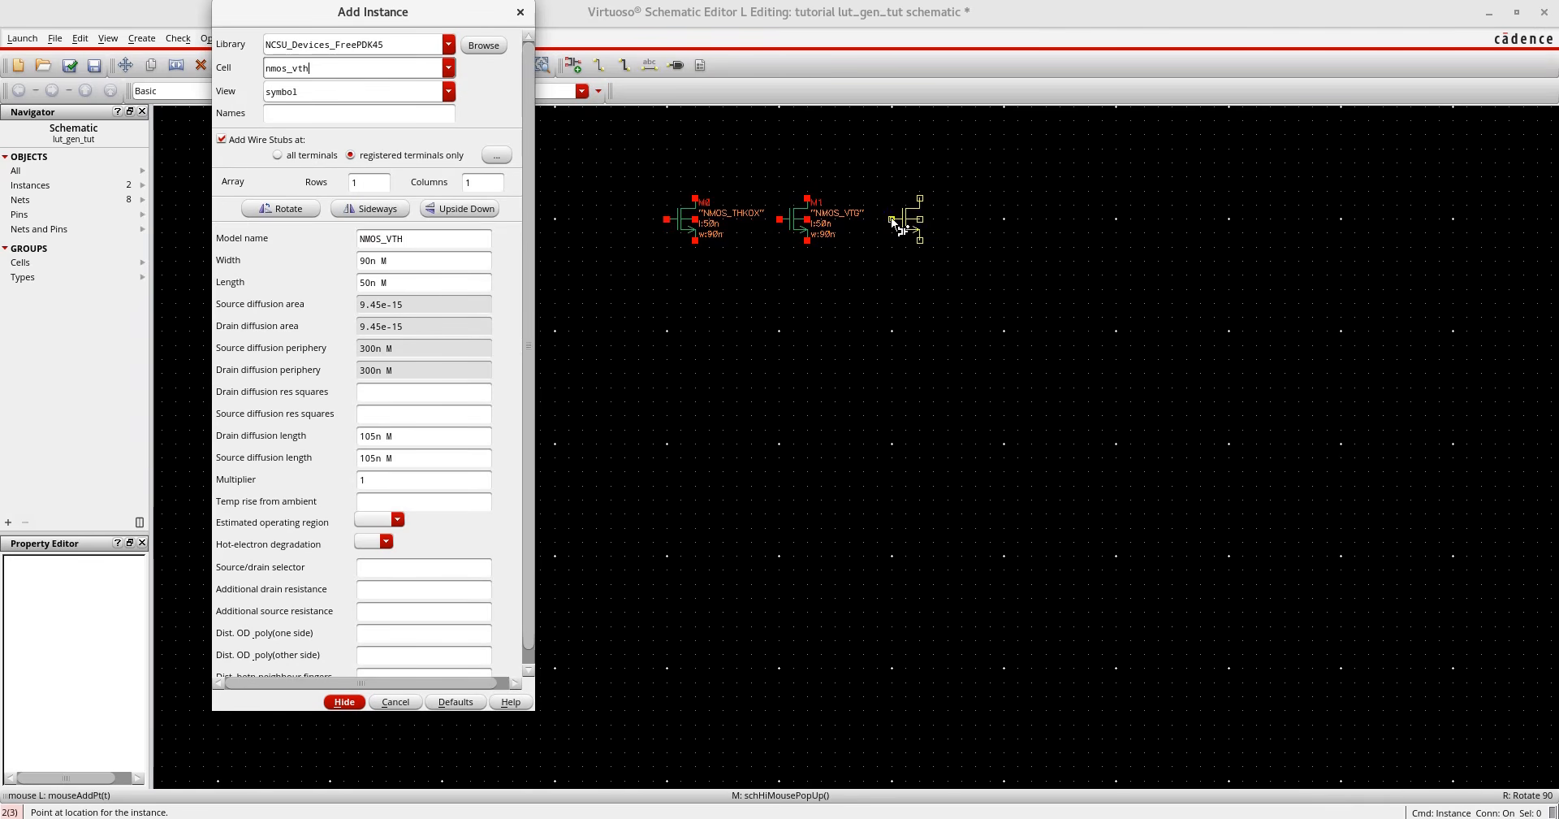
click(890, 218)
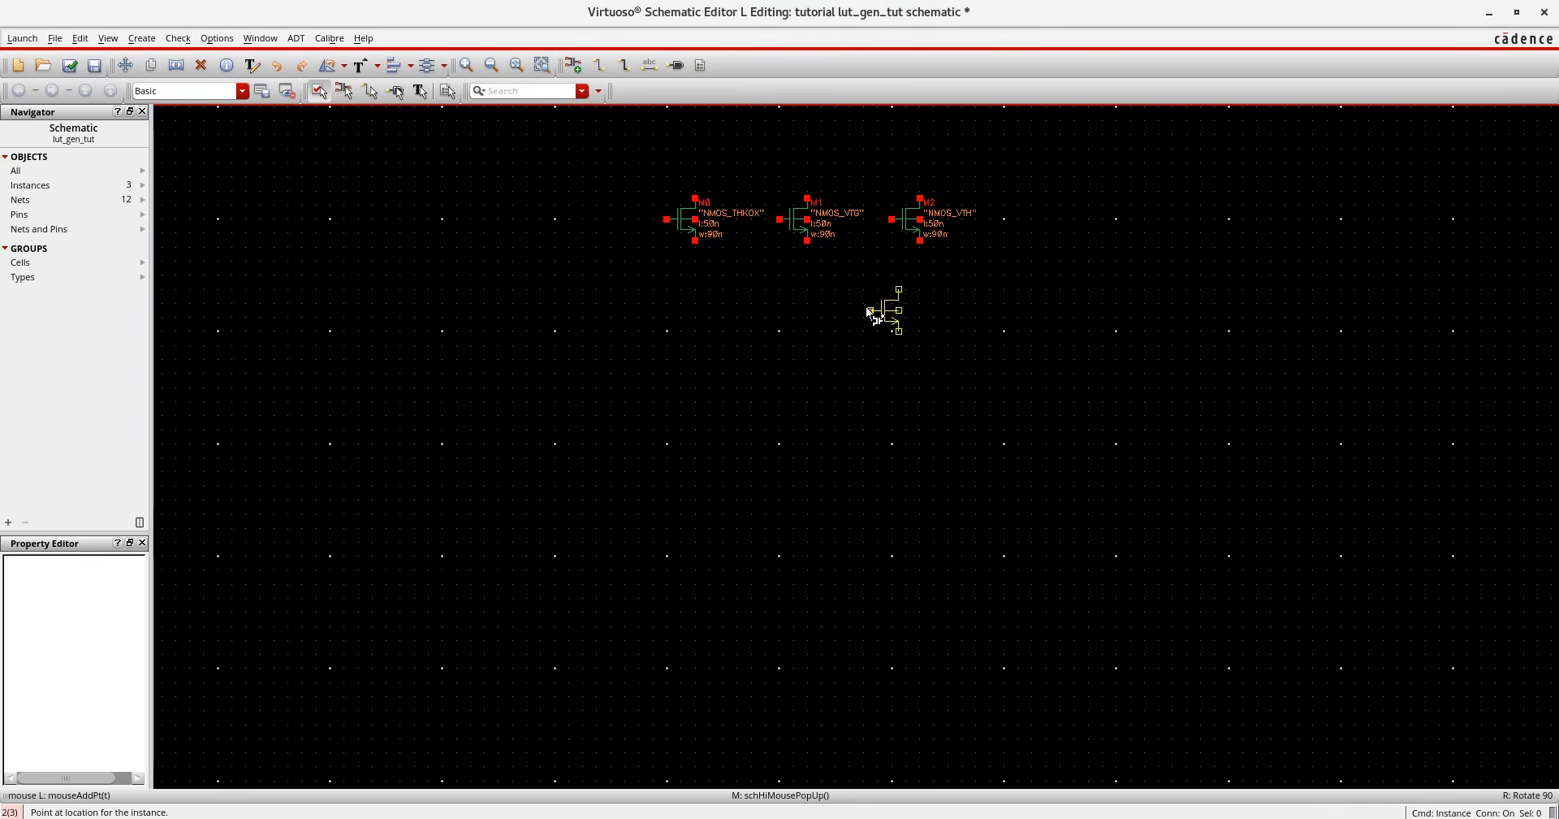
key(Escape)
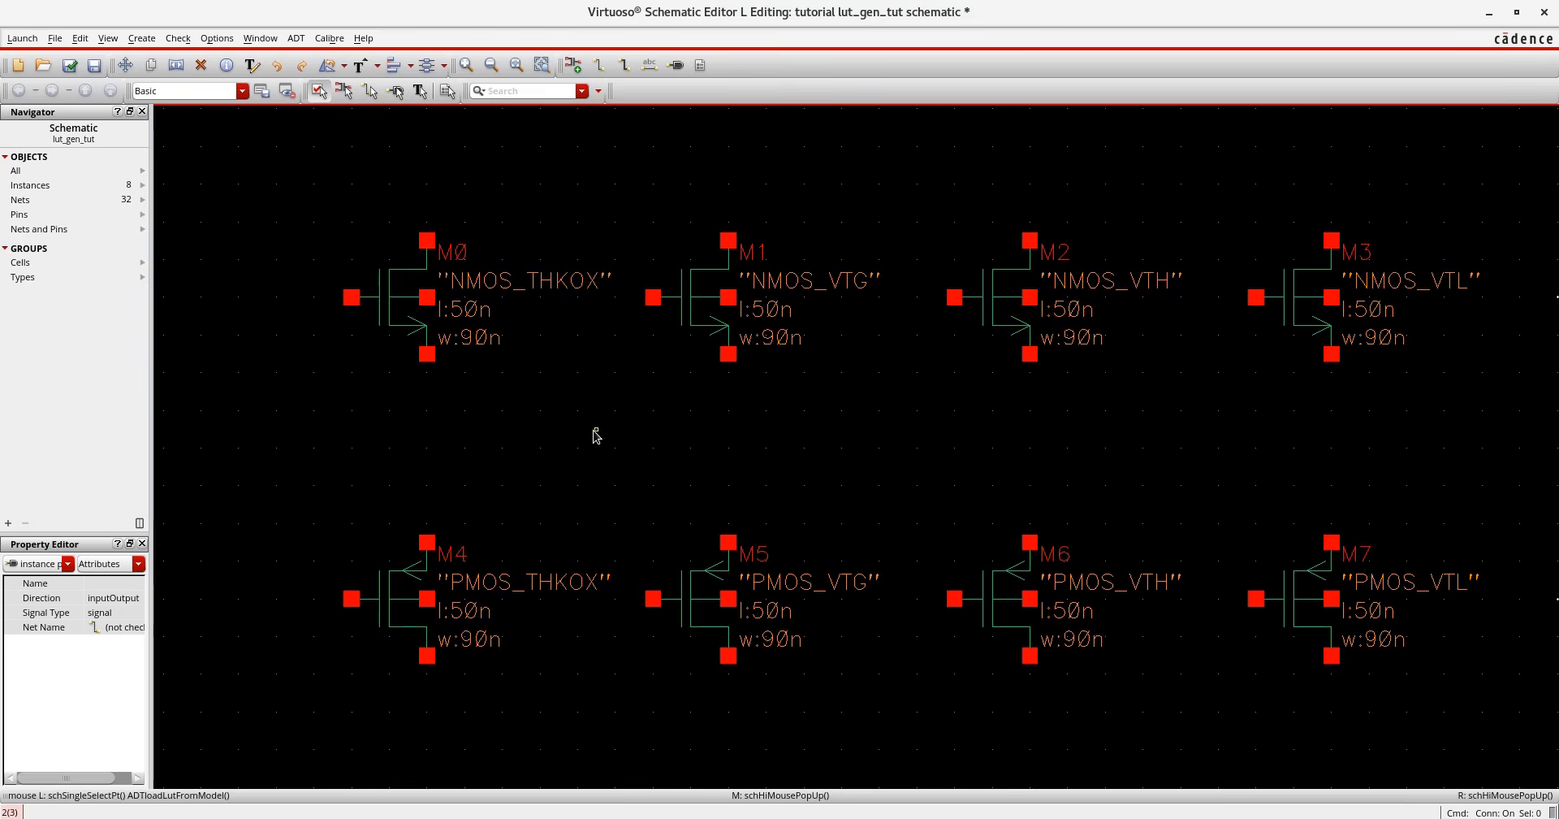
Generate the LUTs netlist with valid values (full), saving it as lut_gen.scs in the freepdk45_proj folder and replacing the existing file.
click(298, 39)
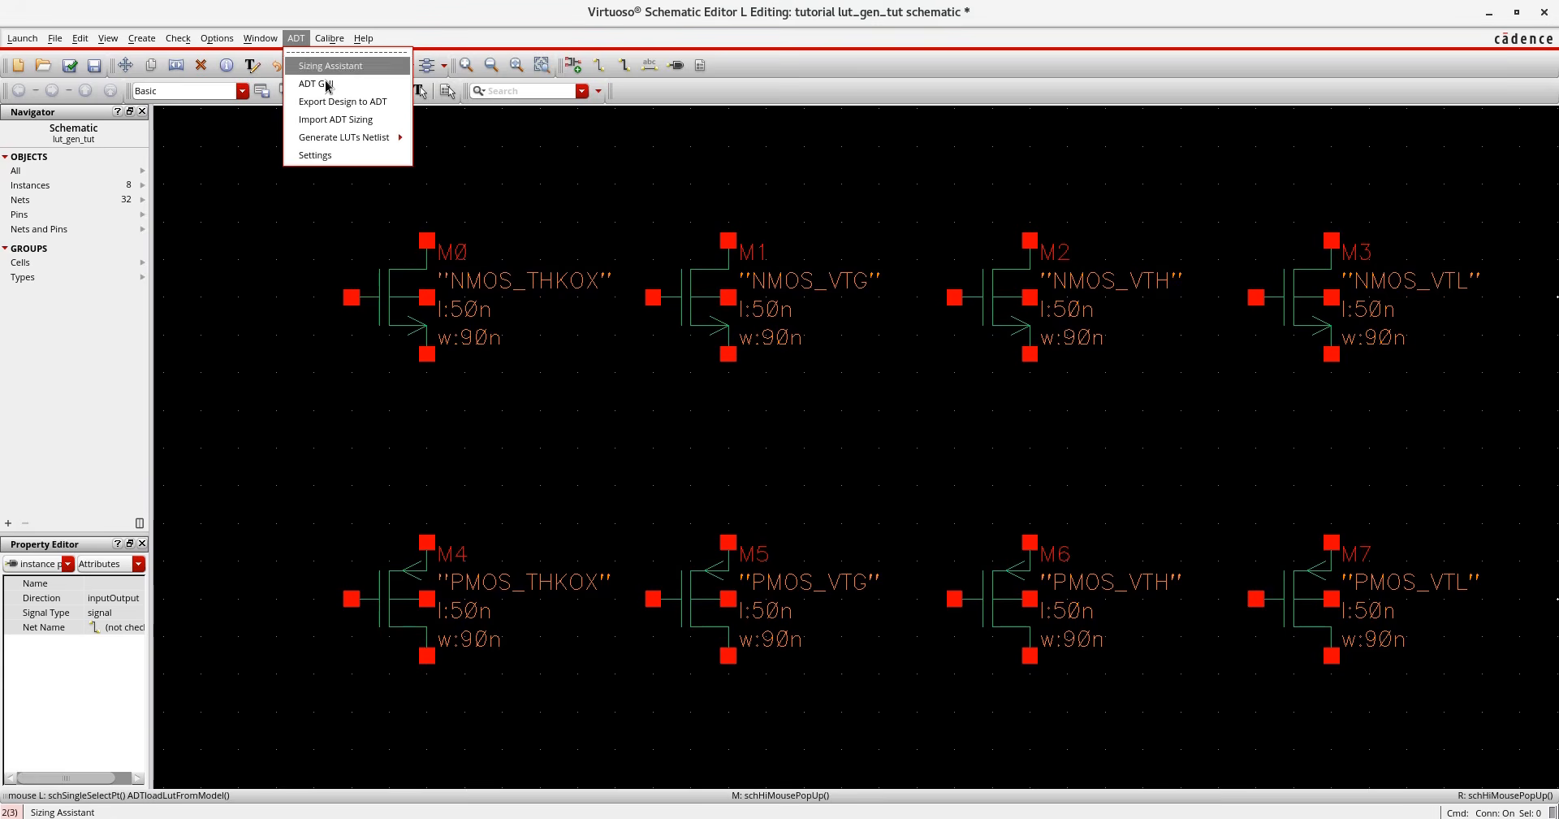
mouse_move(367, 147)
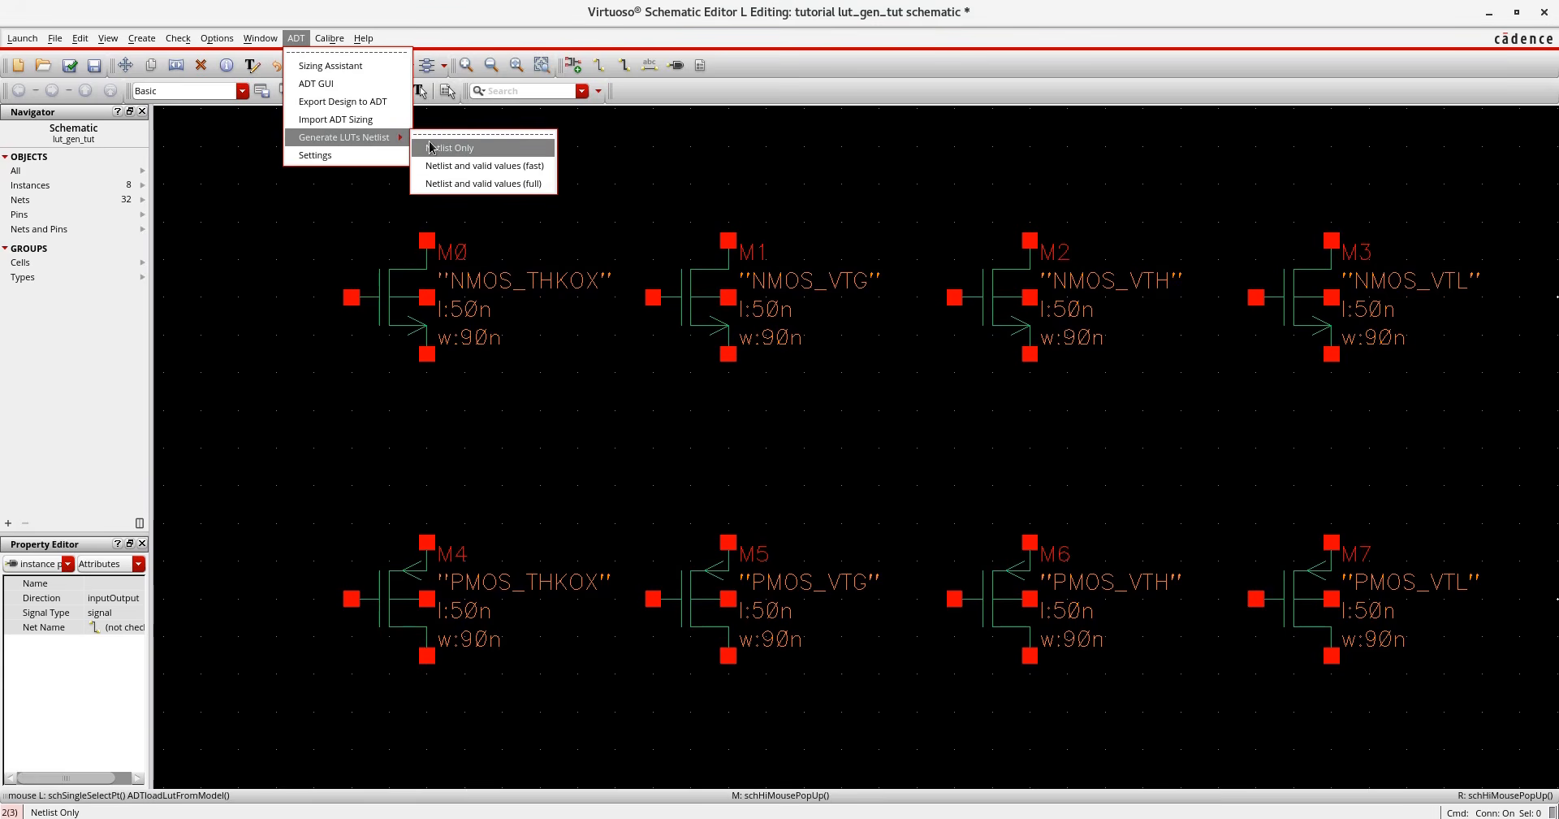
click(511, 184)
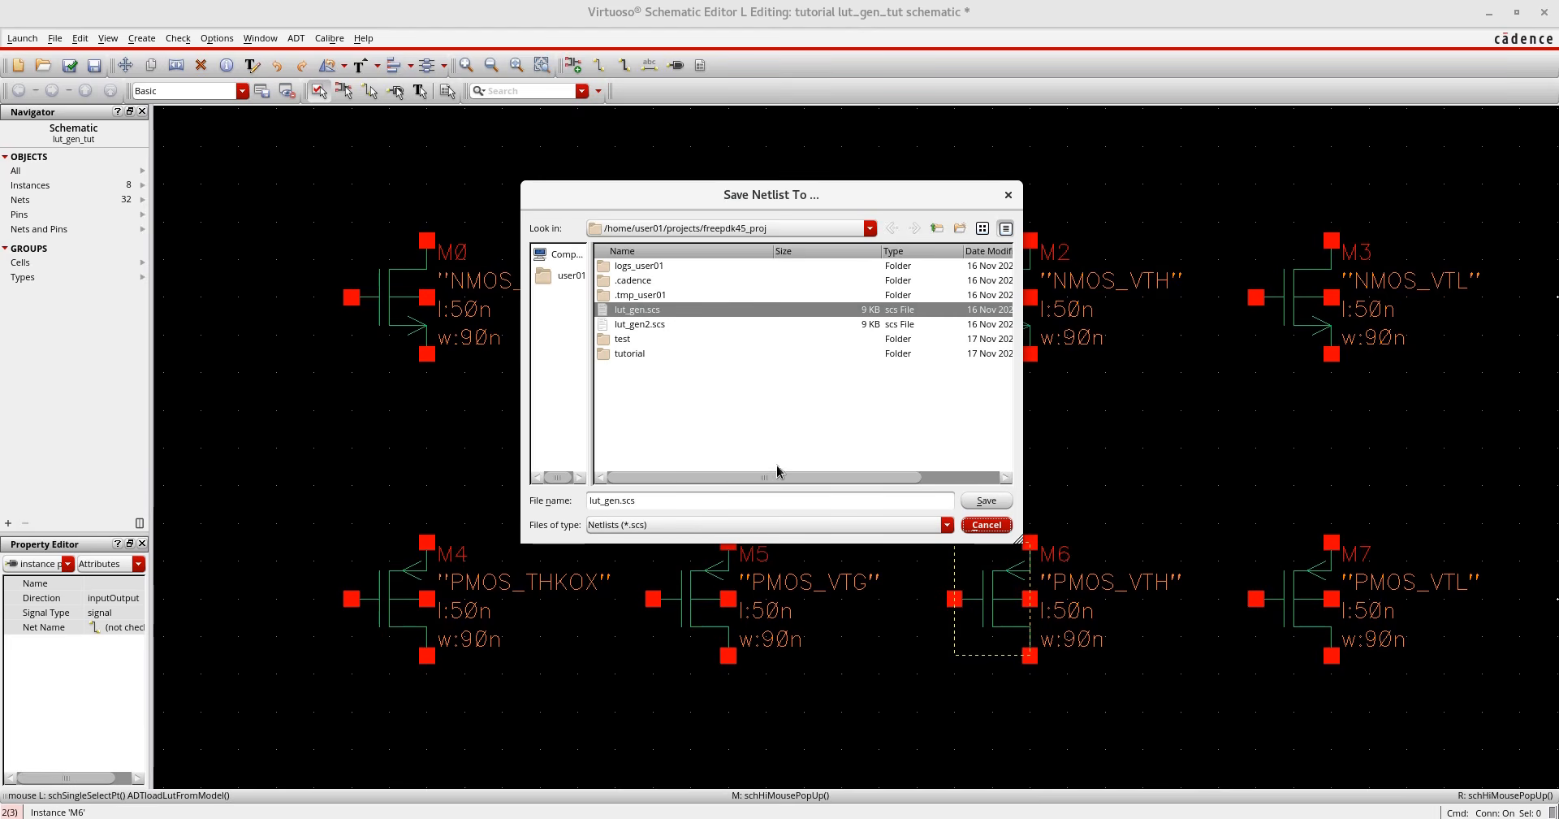
click(986, 501)
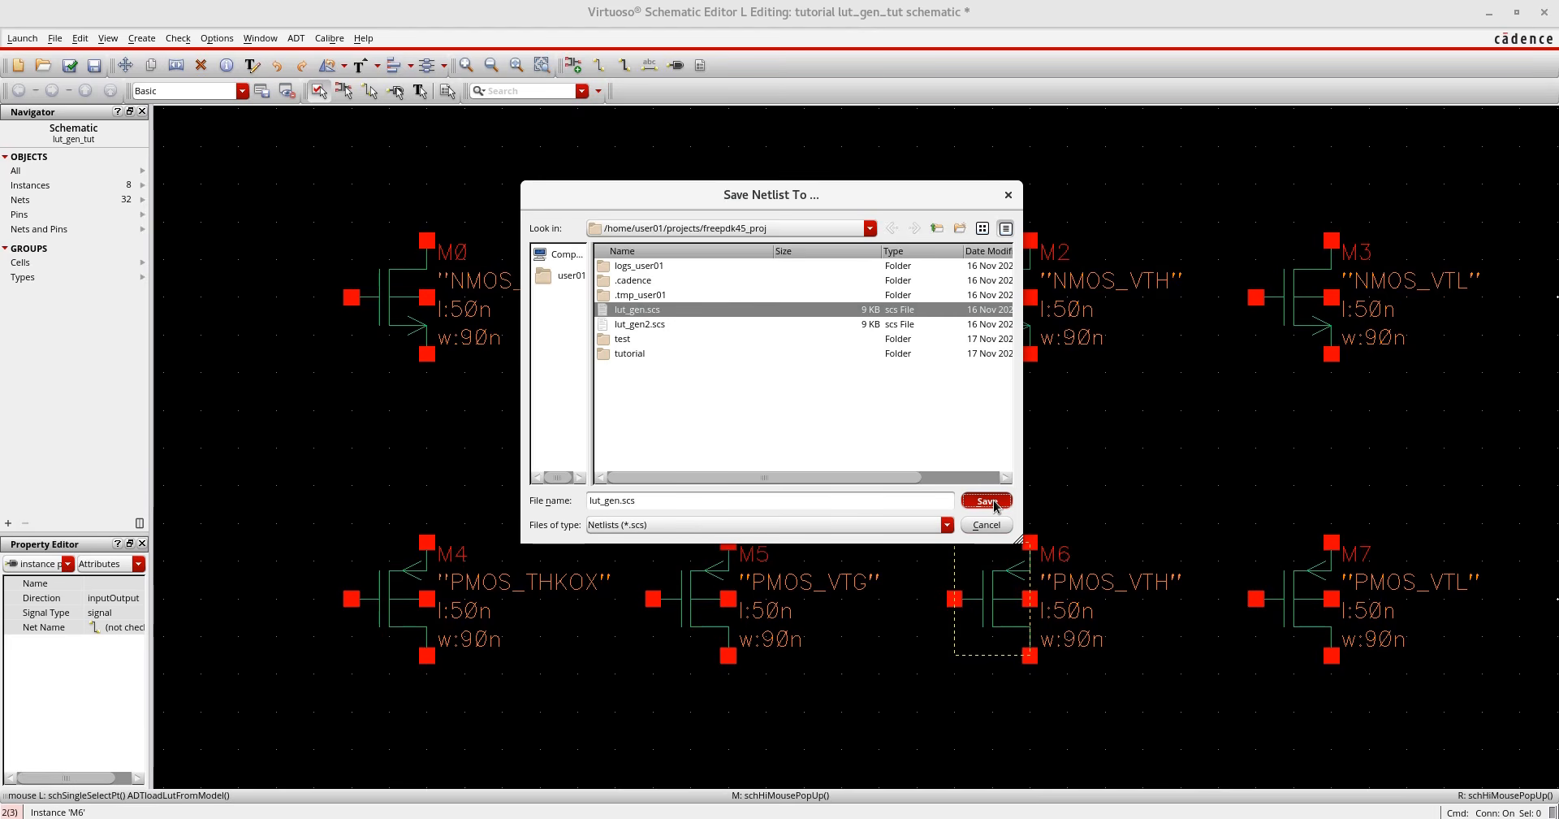
click(994, 502)
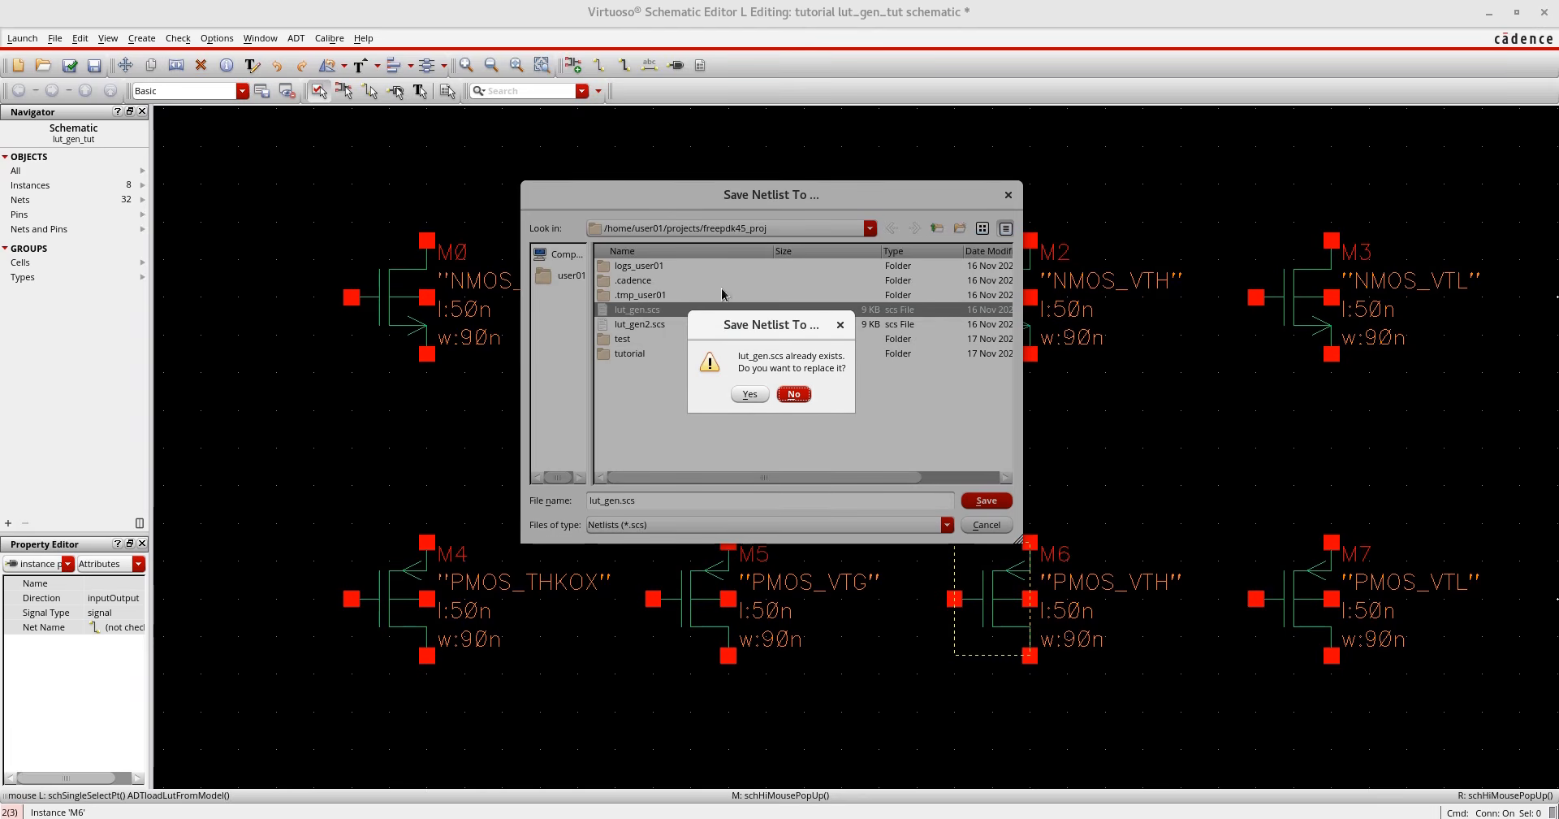
click(750, 395)
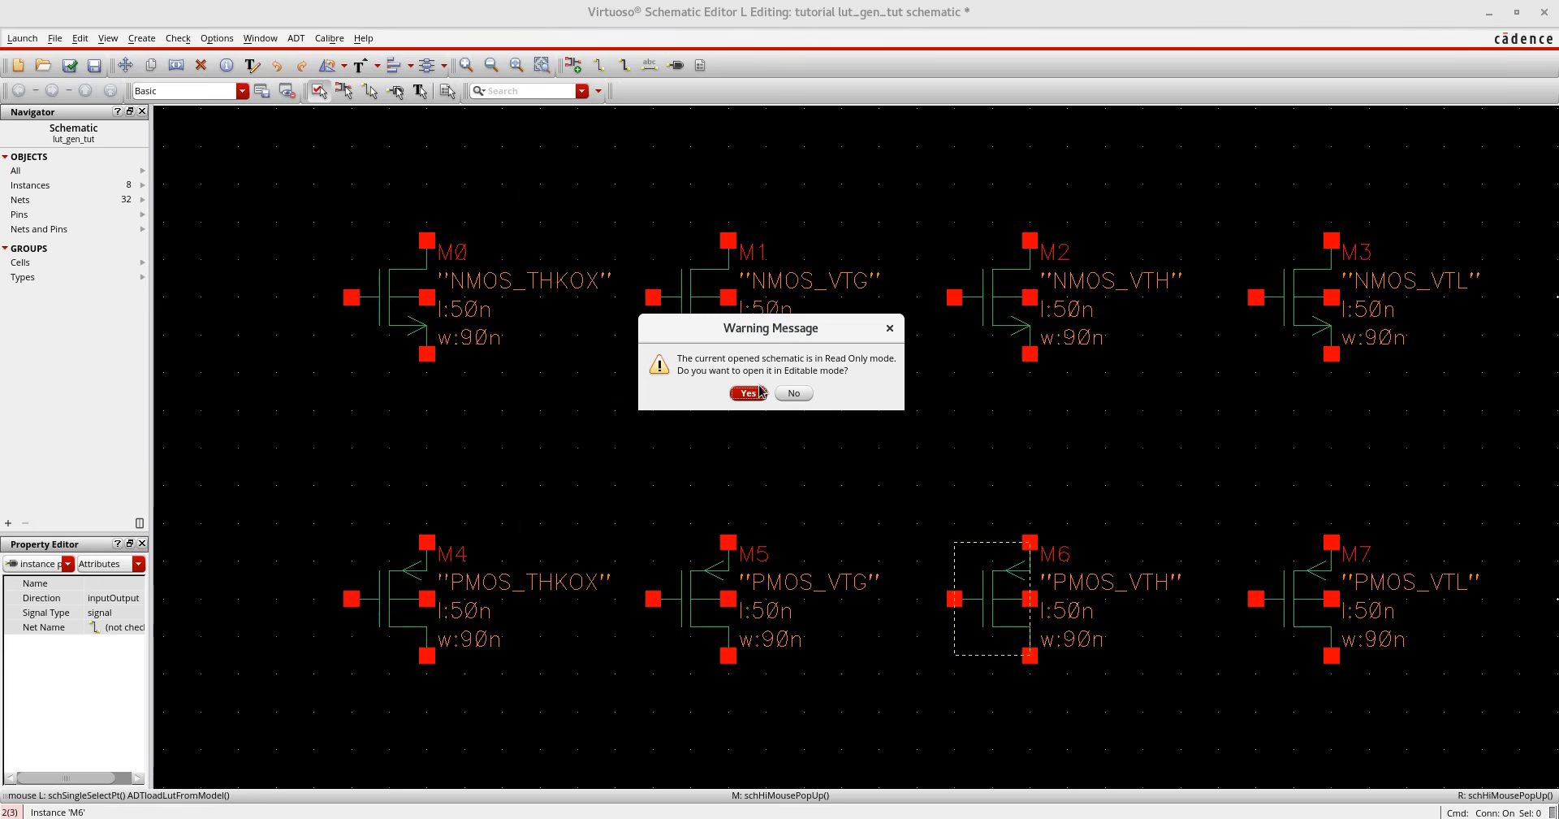
Agree to open the schematic in editable mode and open the CDF mapping for the unconfigured nmos_thkox device.
click(748, 394)
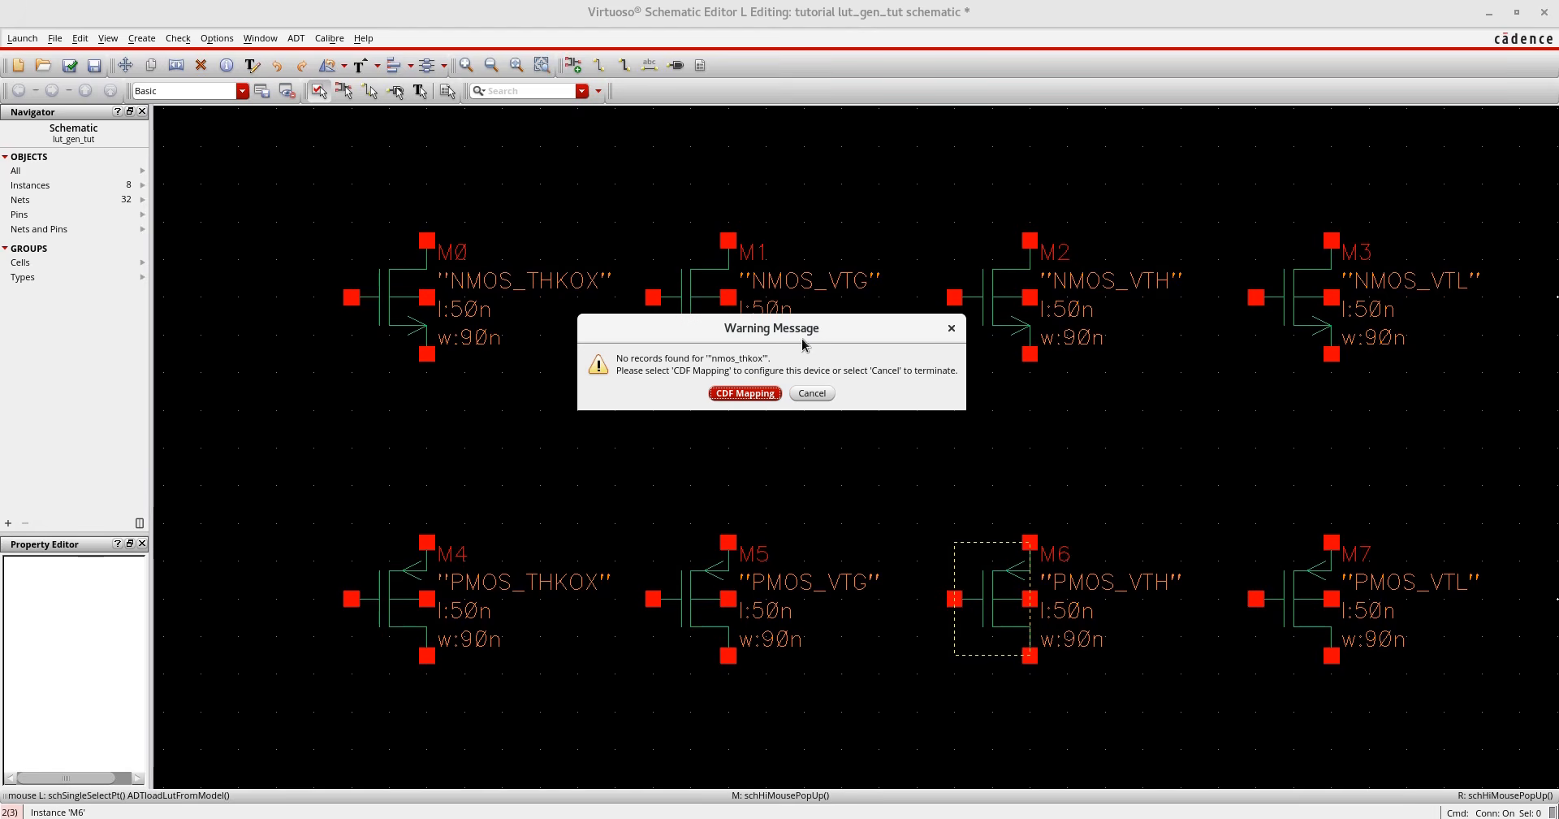
click(744, 395)
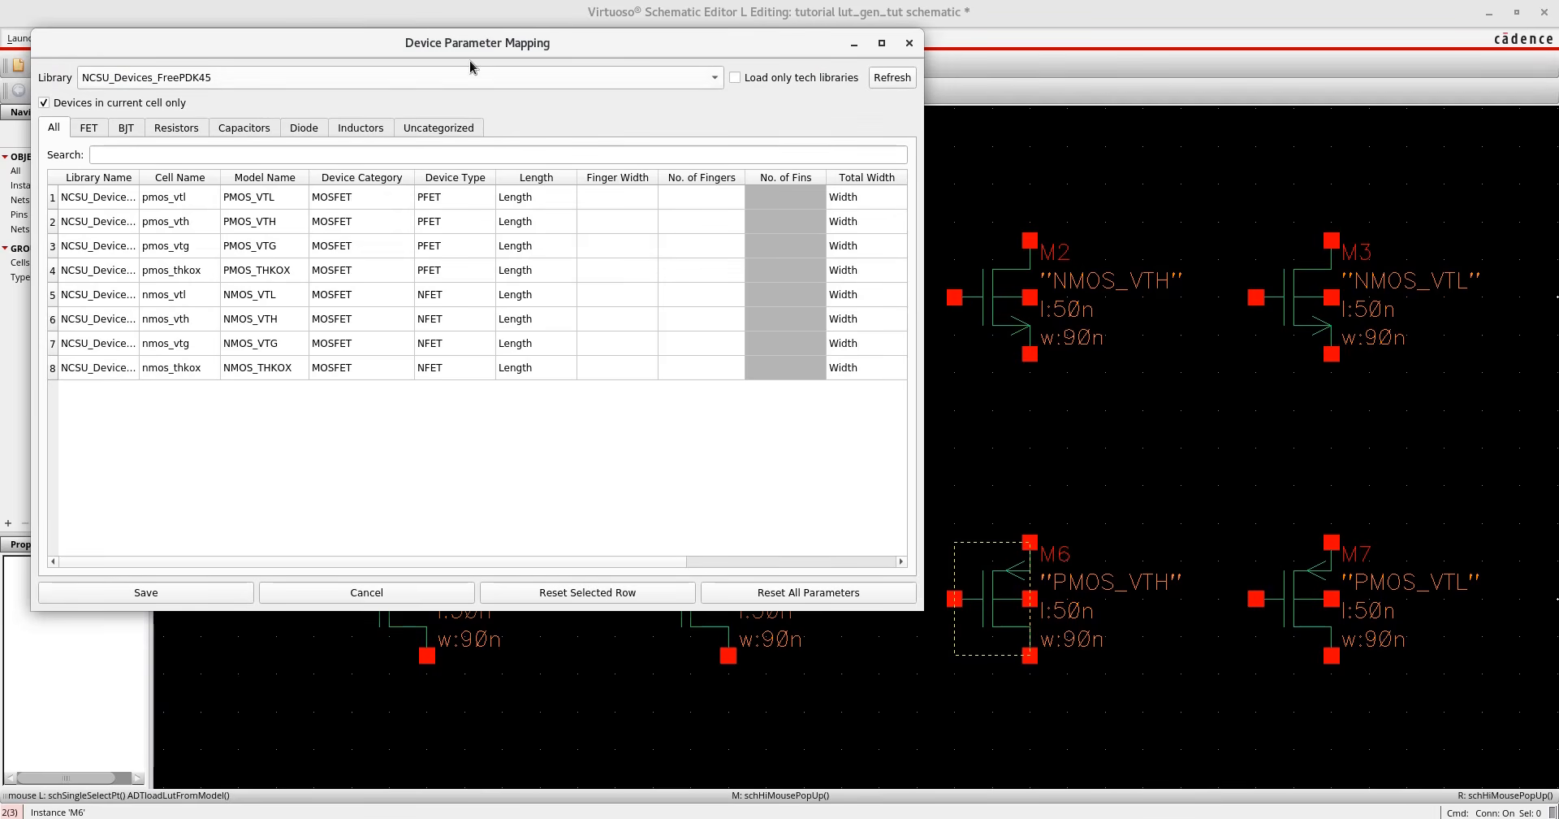
drag(598, 57, 656, 83)
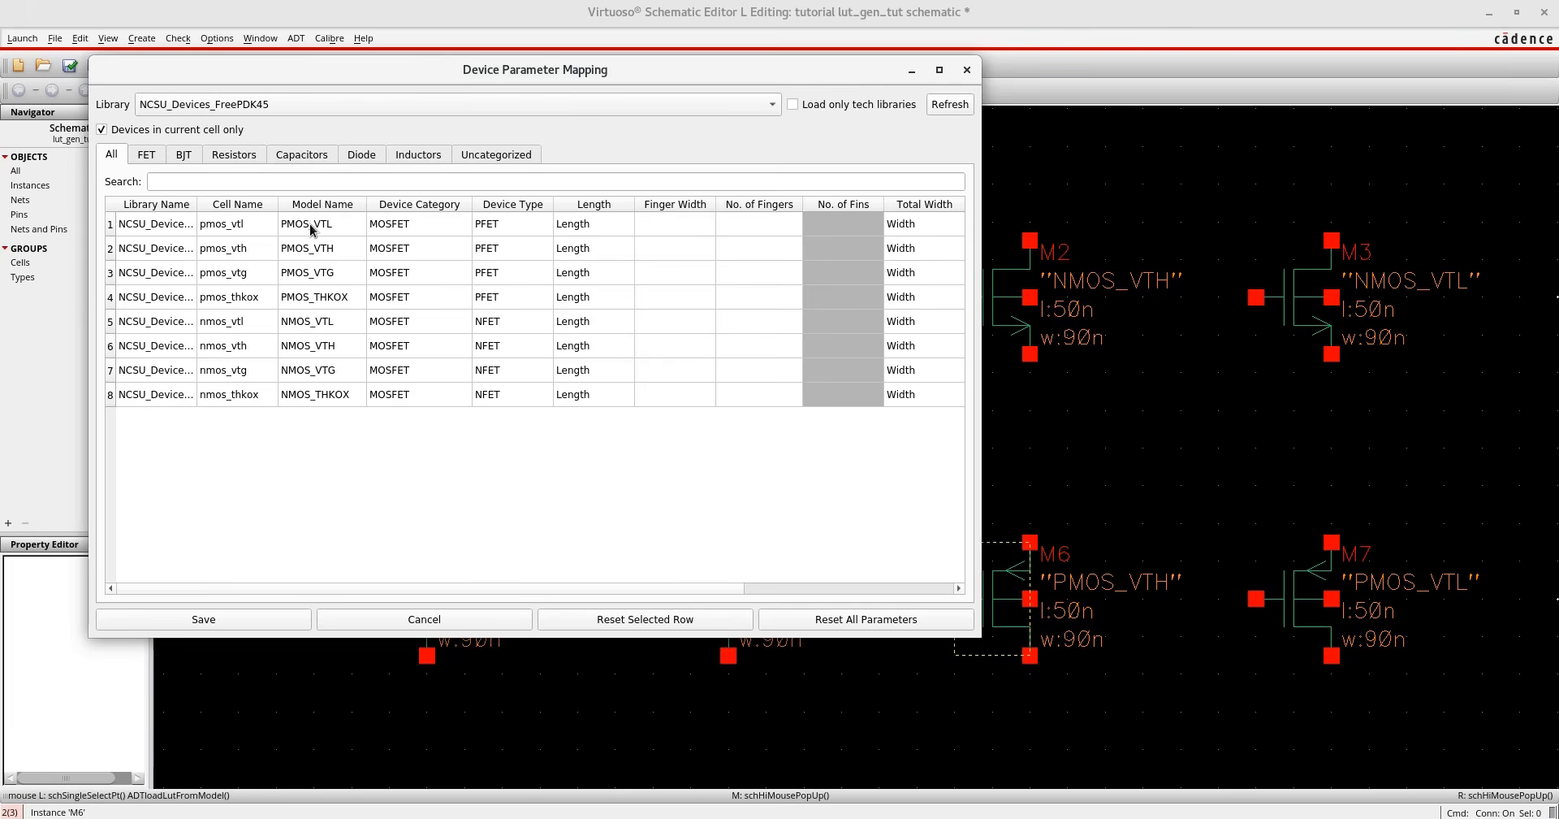
Examine the device category options and the device types assigned to the PMOS and NMOS cells in the parameter mapping.
double_click(443, 229)
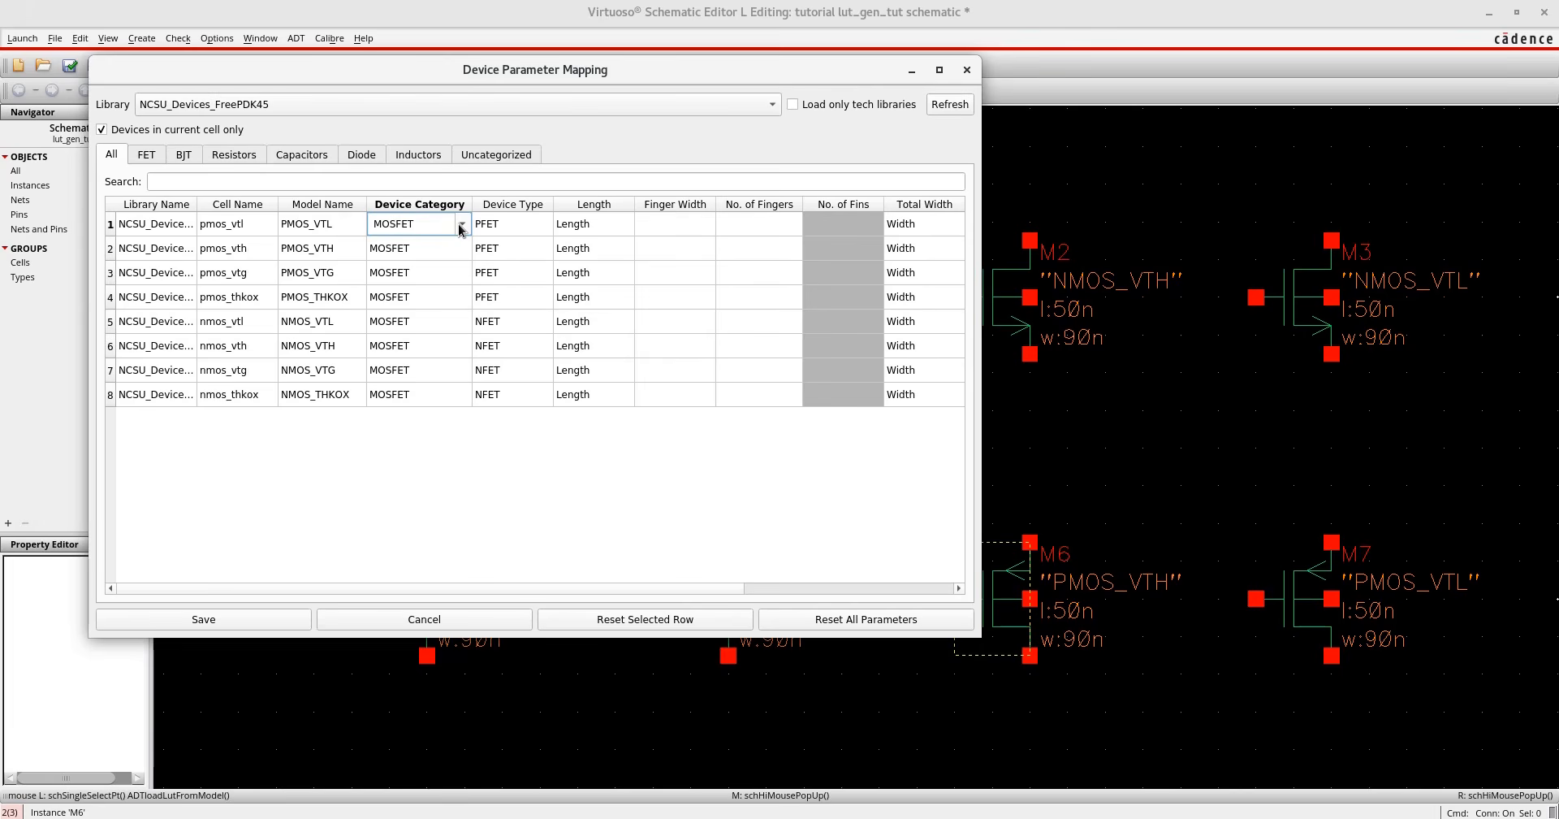
click(459, 225)
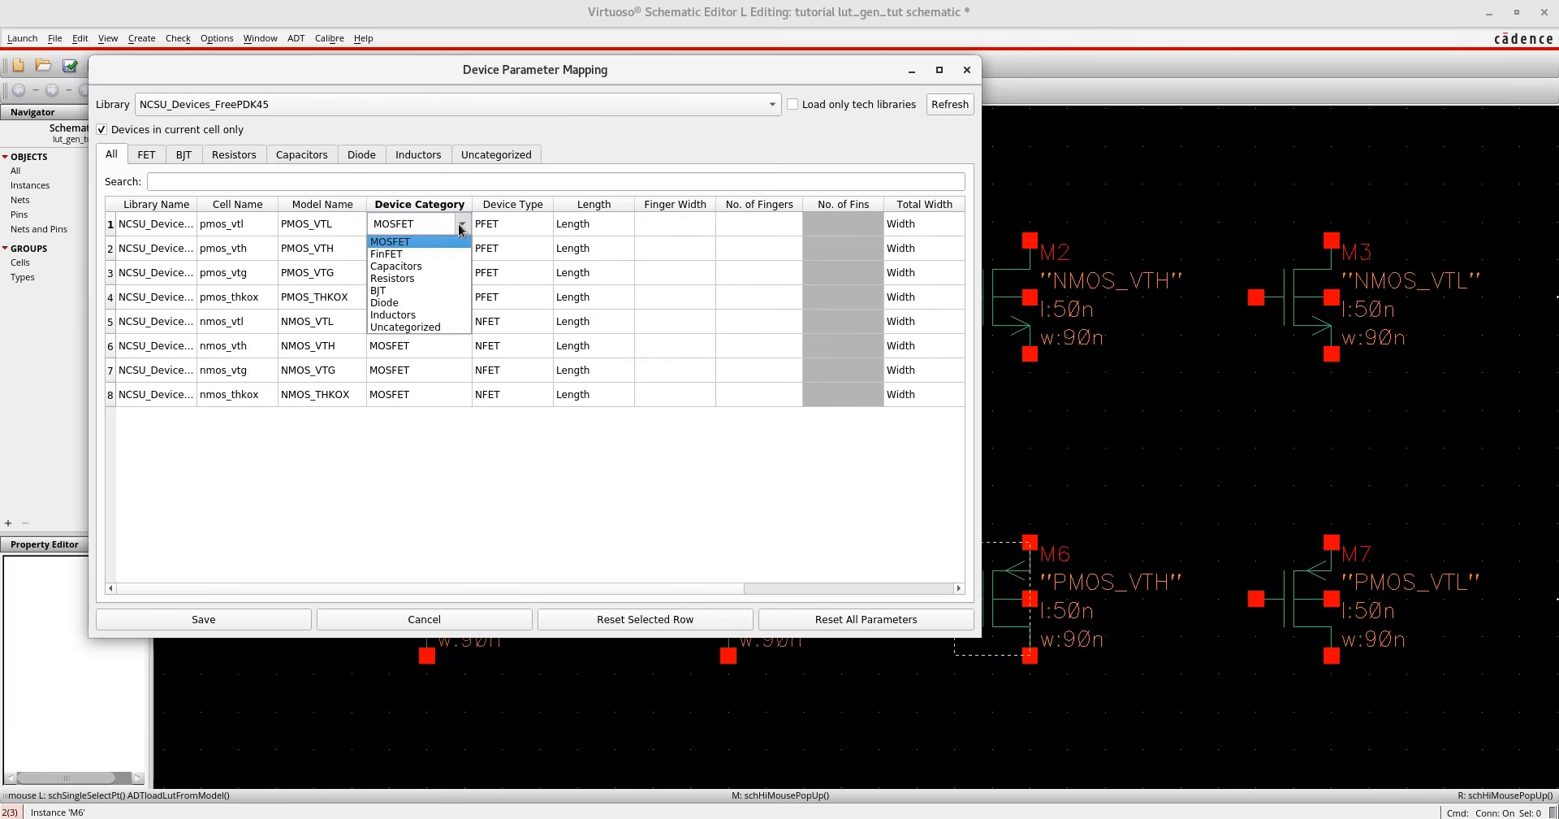
click(440, 497)
click(440, 497)
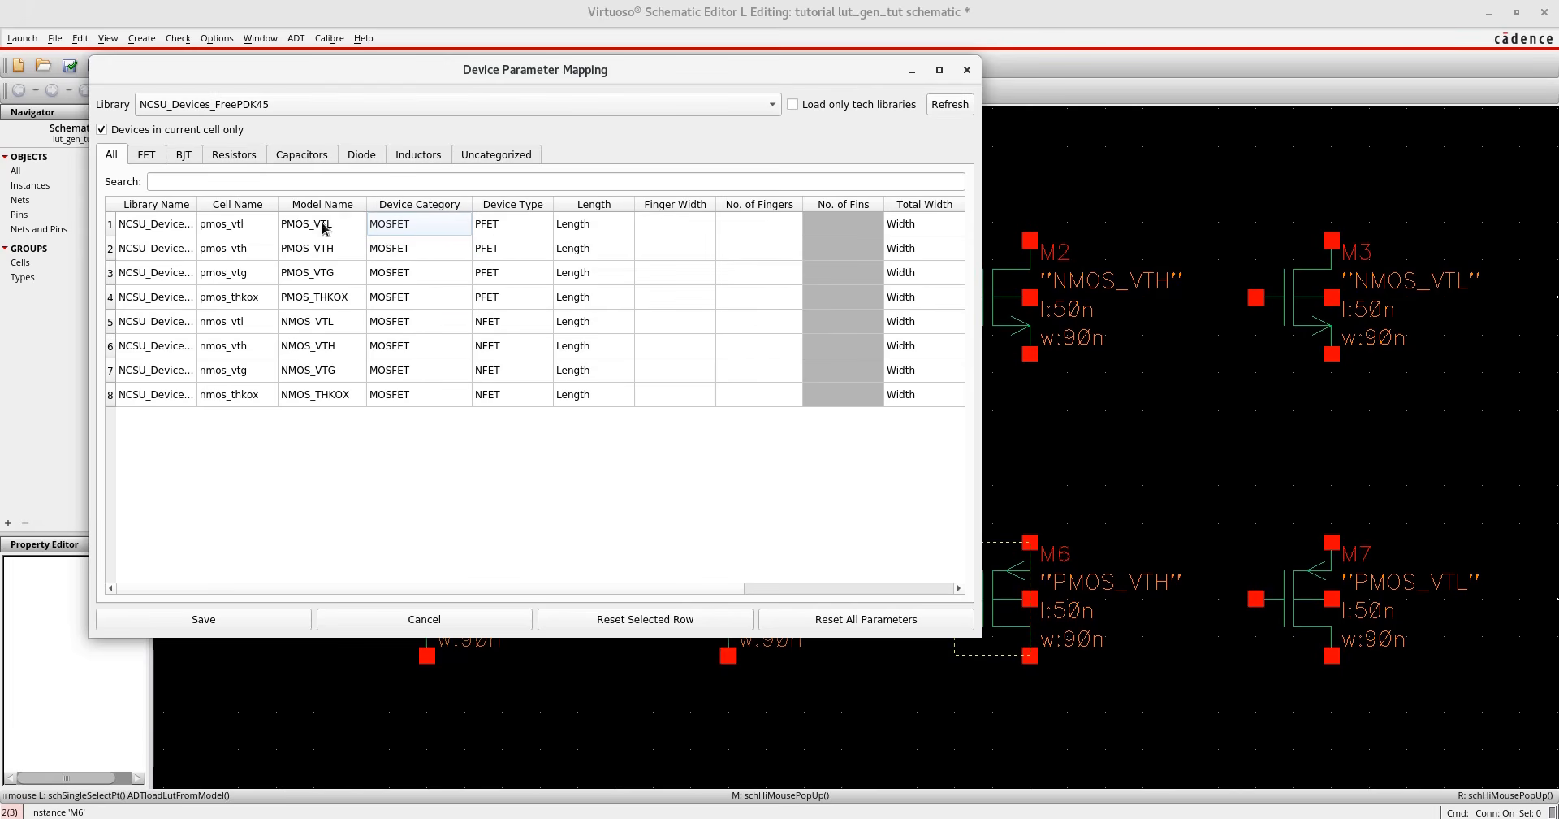
drag(523, 225, 523, 307)
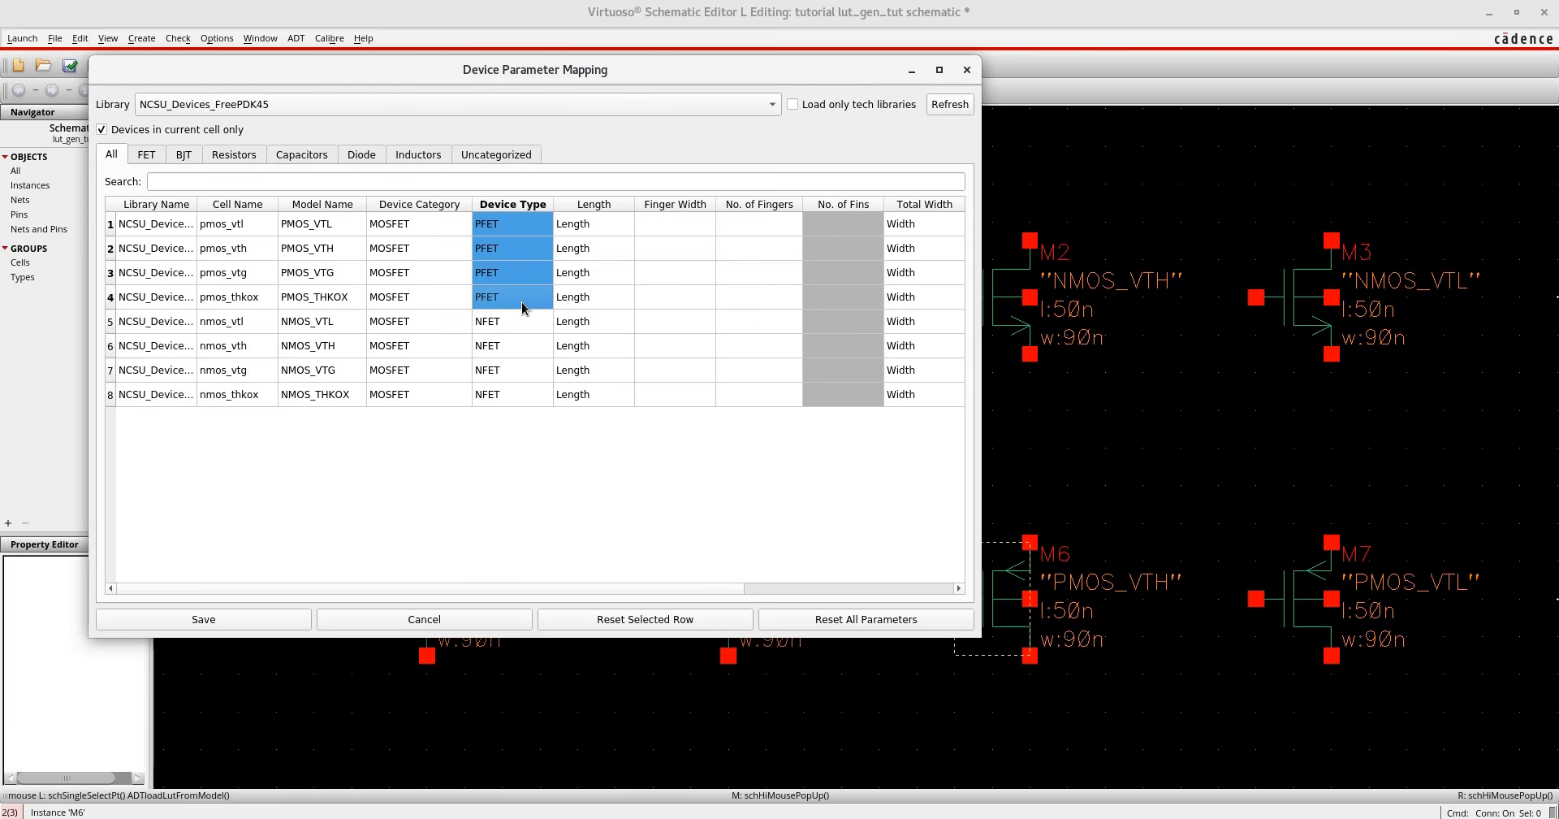
drag(248, 326, 245, 376)
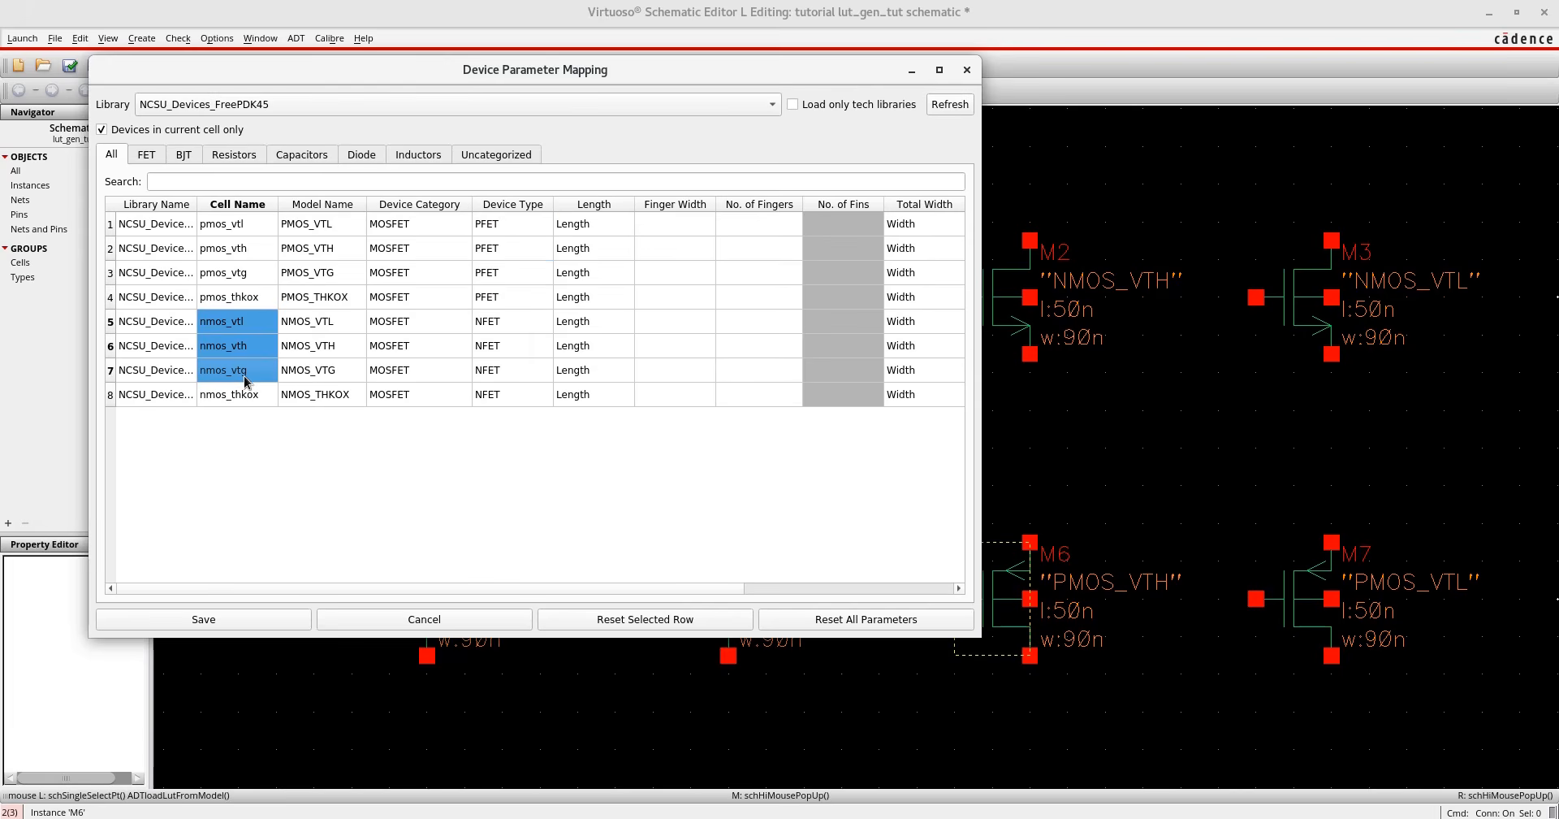
drag(489, 330, 504, 417)
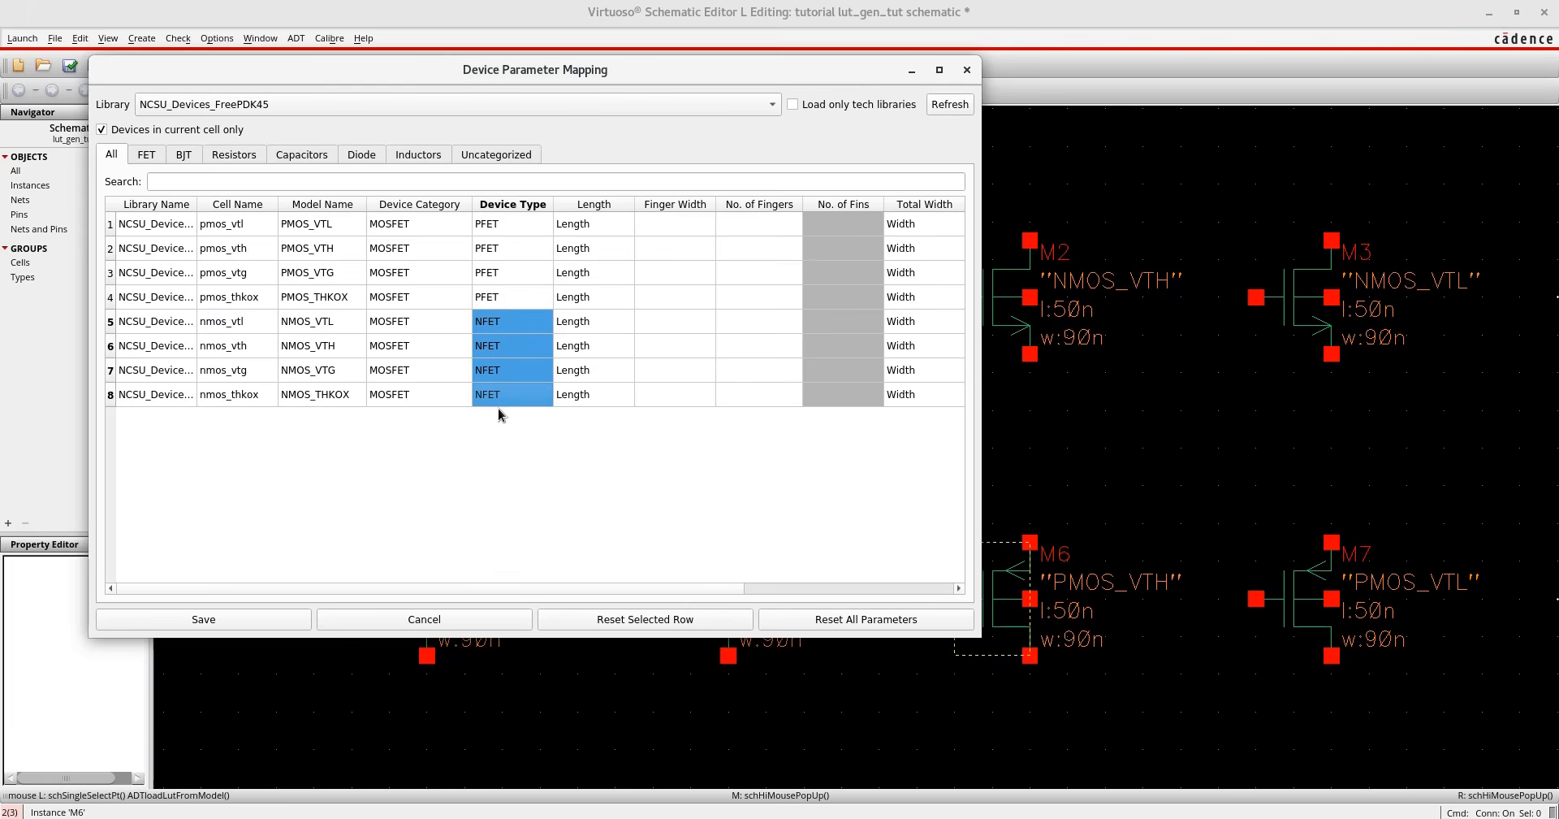
Examine the parameter options offered for the Length mapping of the pmos_vtl device.
click(609, 442)
click(584, 220)
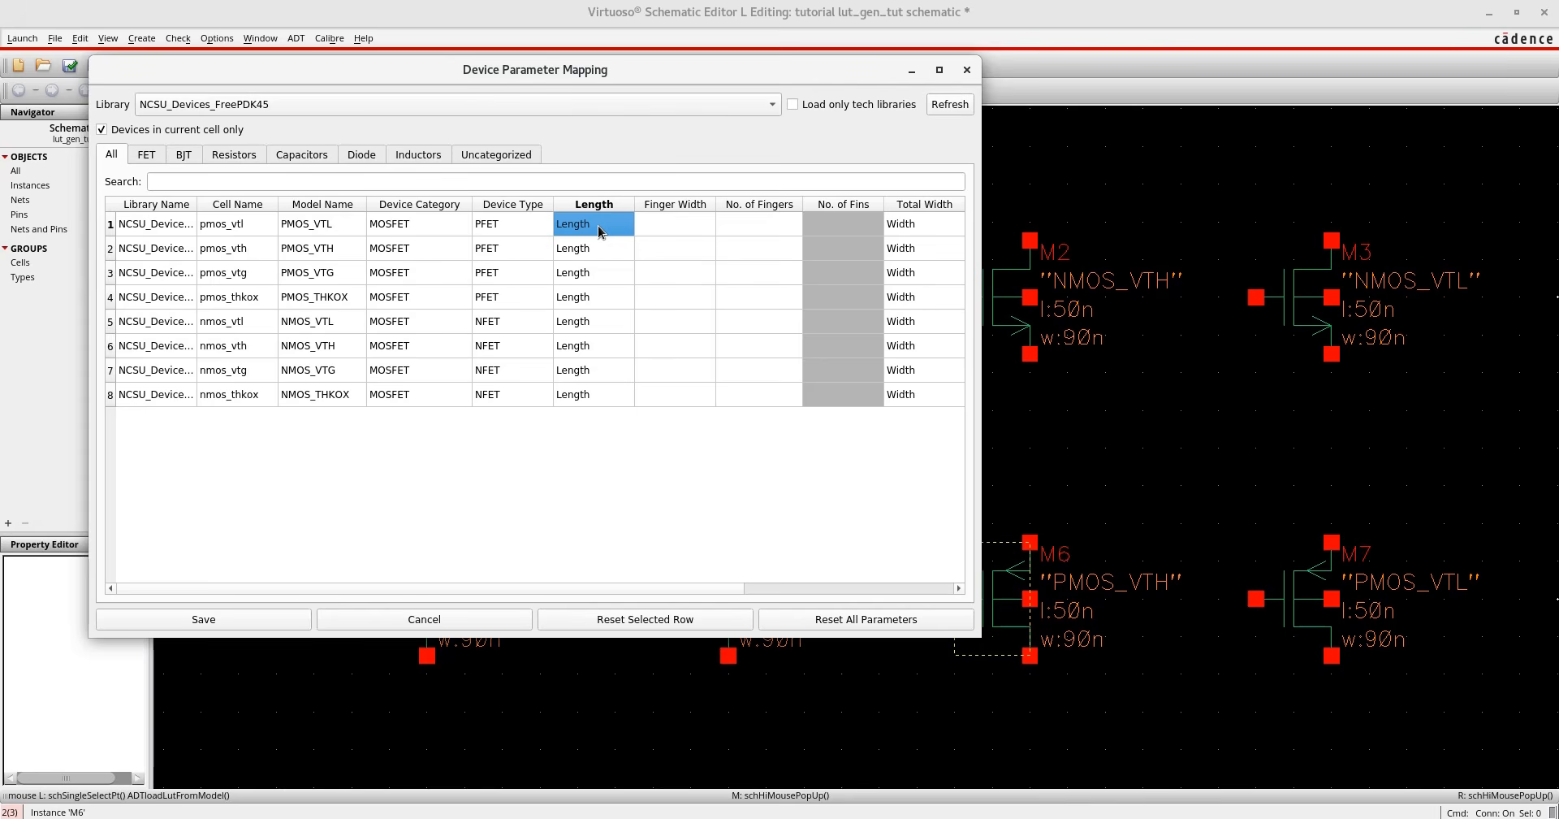
double_click(598, 226)
click(625, 223)
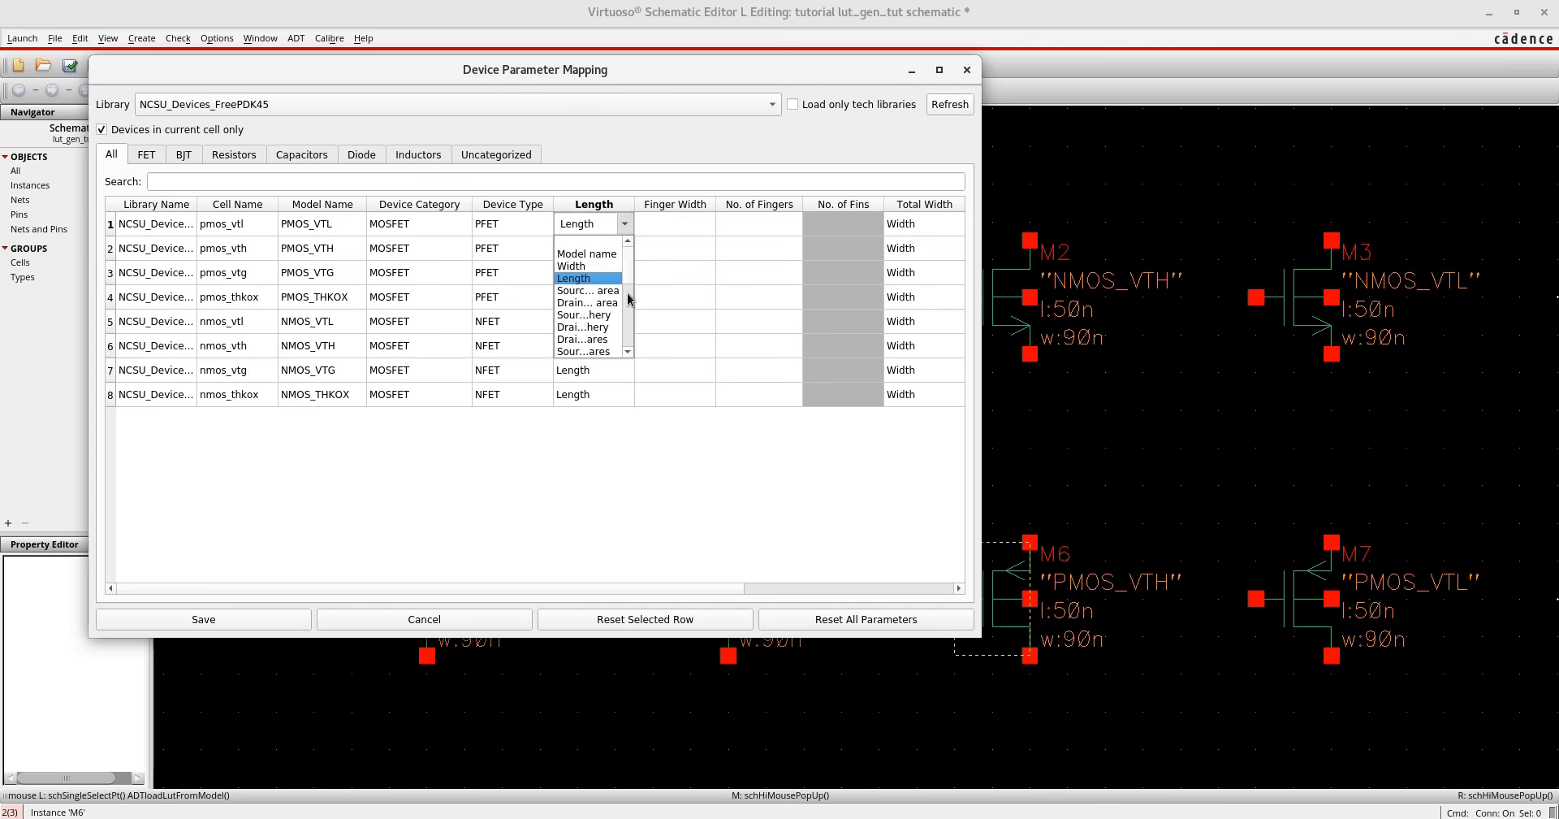
mouse_move(632, 268)
mouse_down()
mouse_move(630, 310)
mouse_move(637, 261)
mouse_up()
click(563, 488)
click(705, 480)
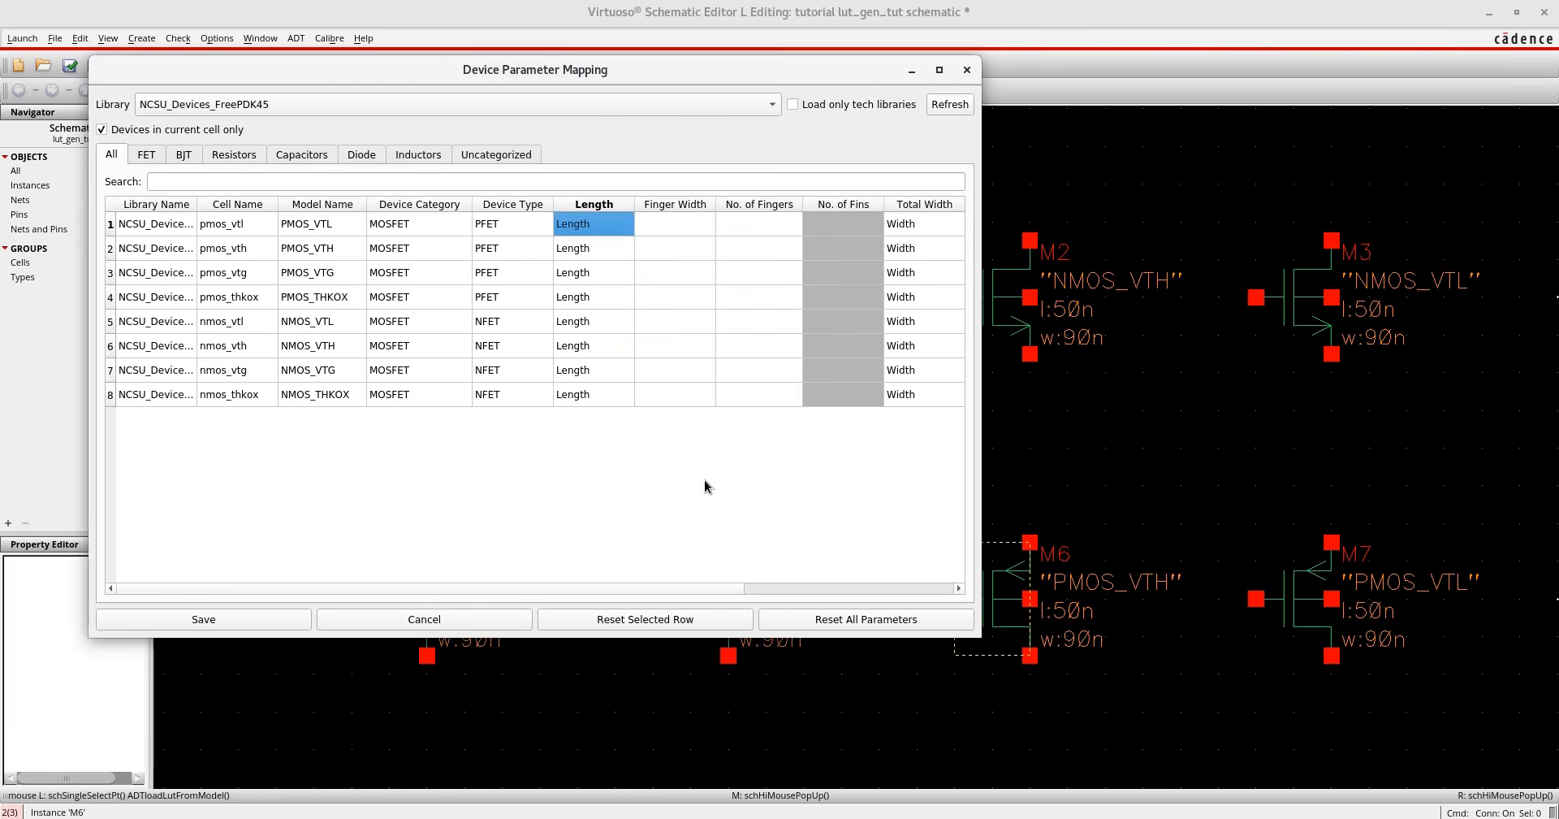
click(704, 486)
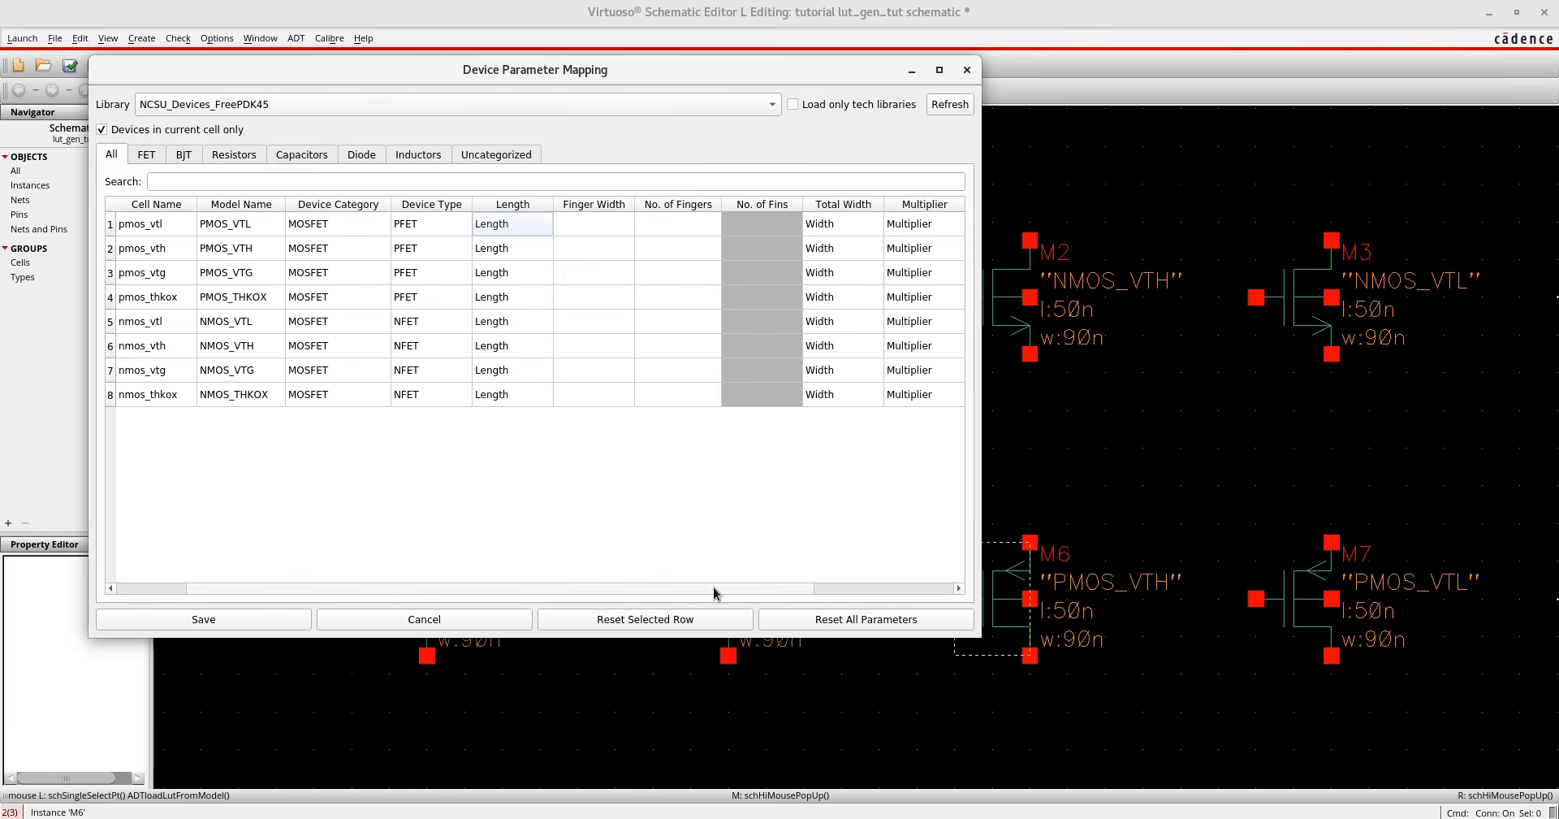
Map Finger Width to the Width parameter for all eight PMOS and NMOS devices and check the other available options.
scroll(713, 592, right, 3)
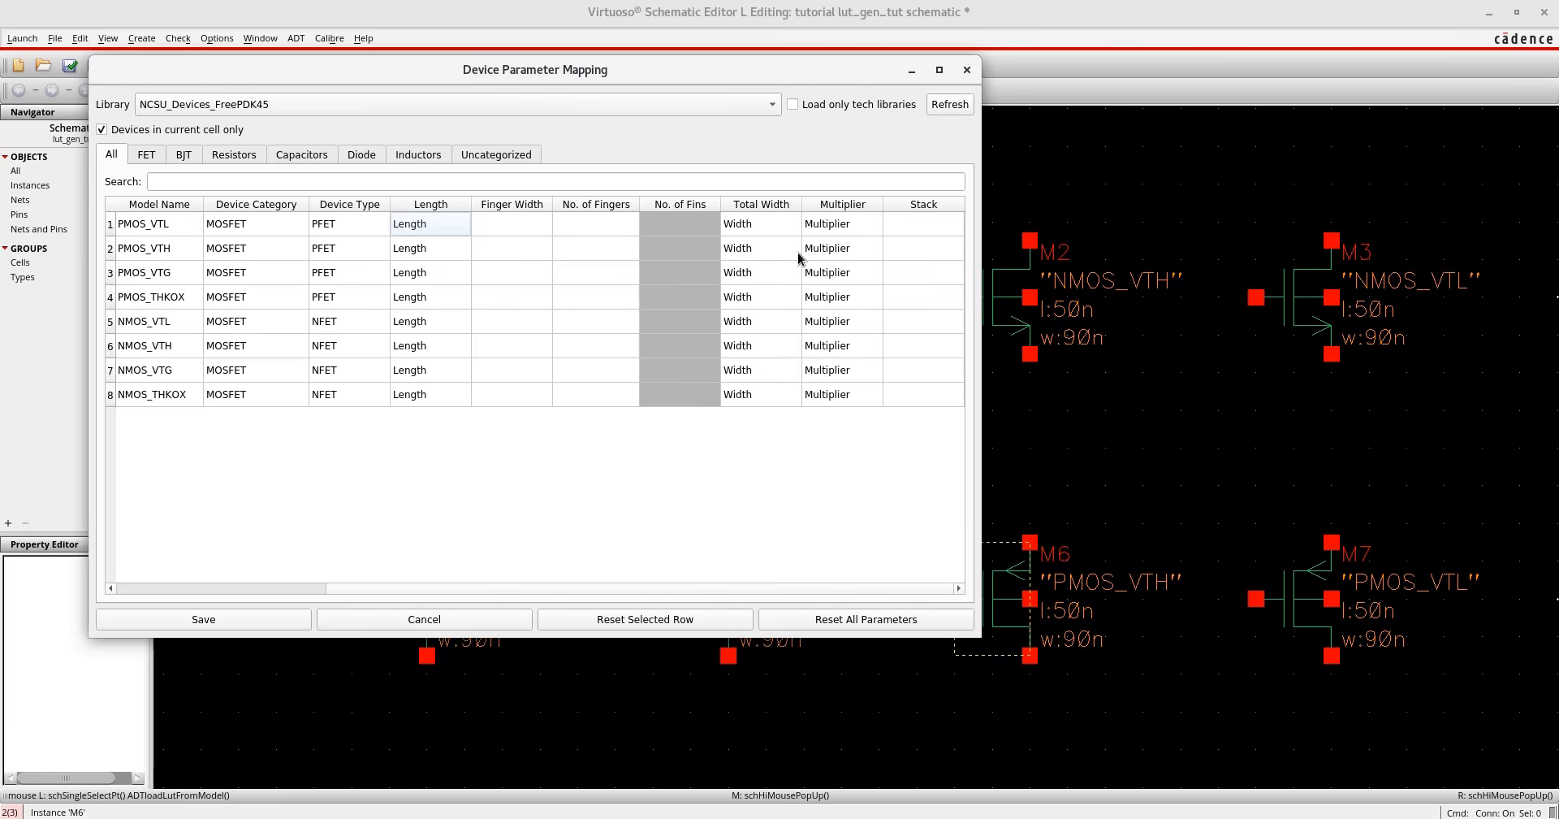
click(763, 223)
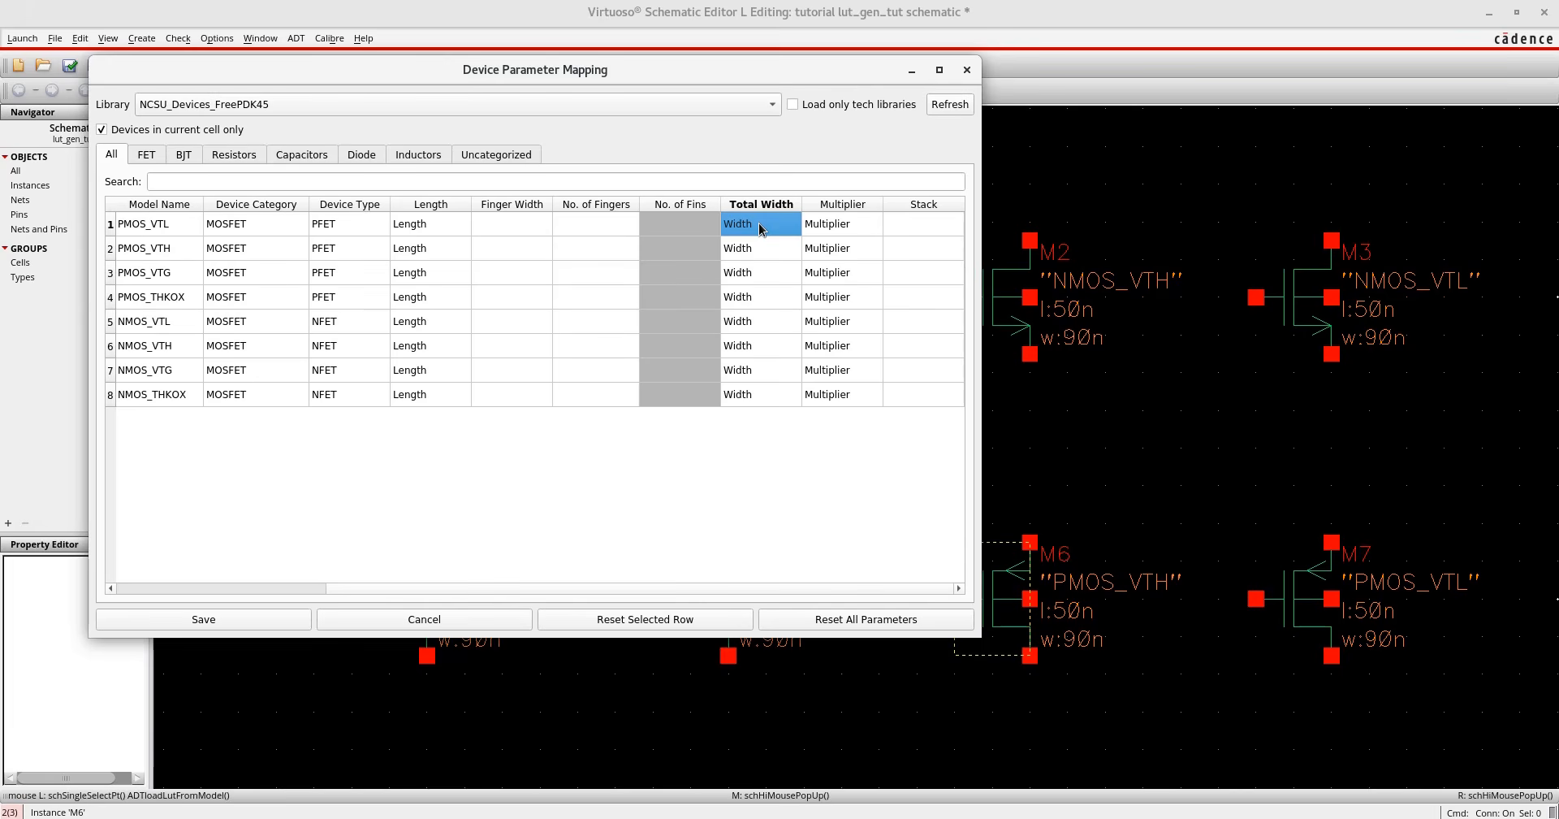
drag(529, 235, 527, 404)
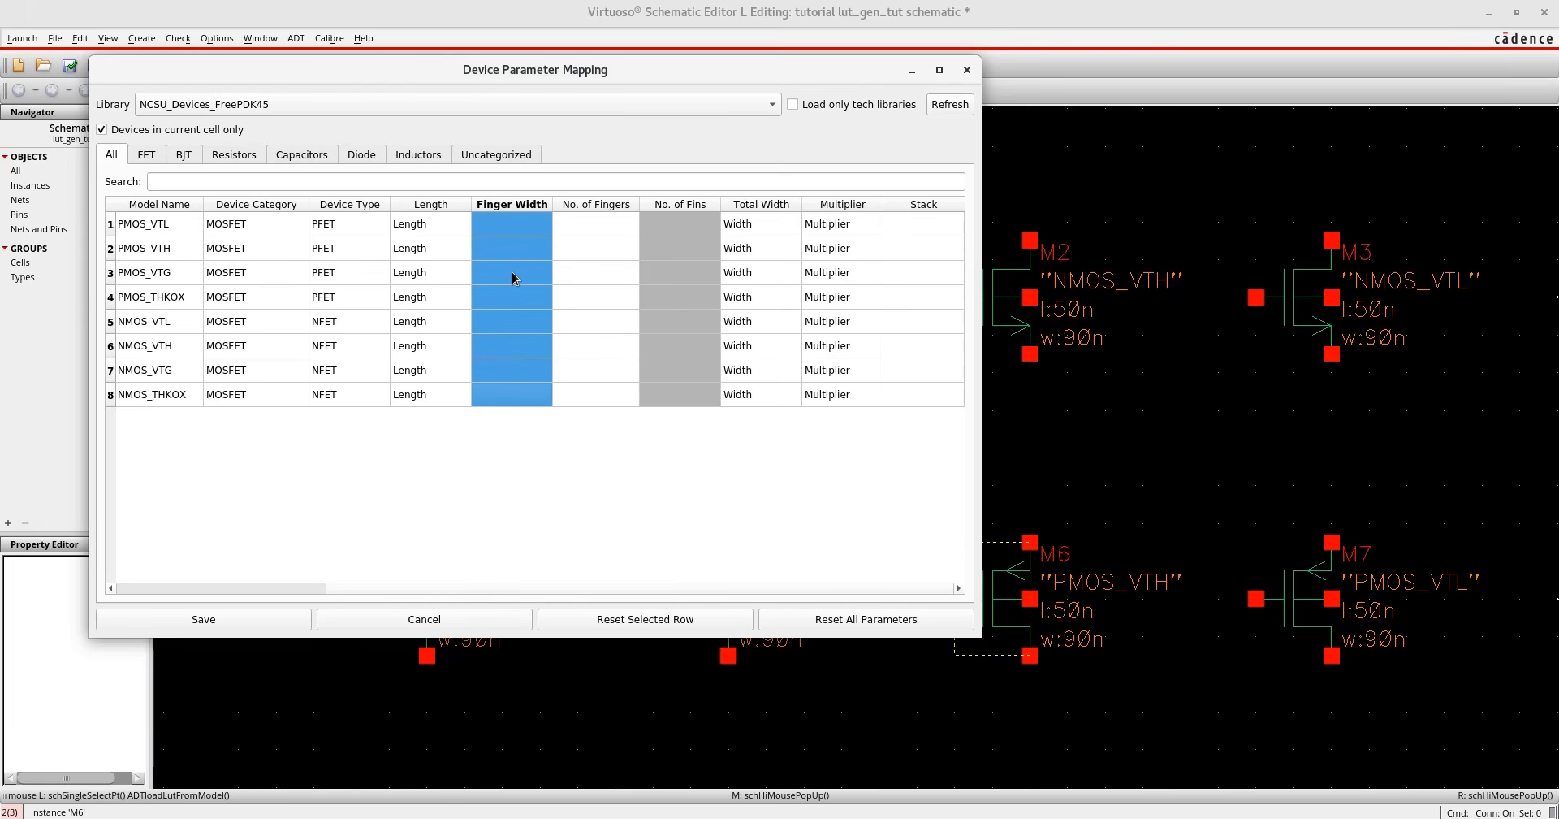
text(Width)
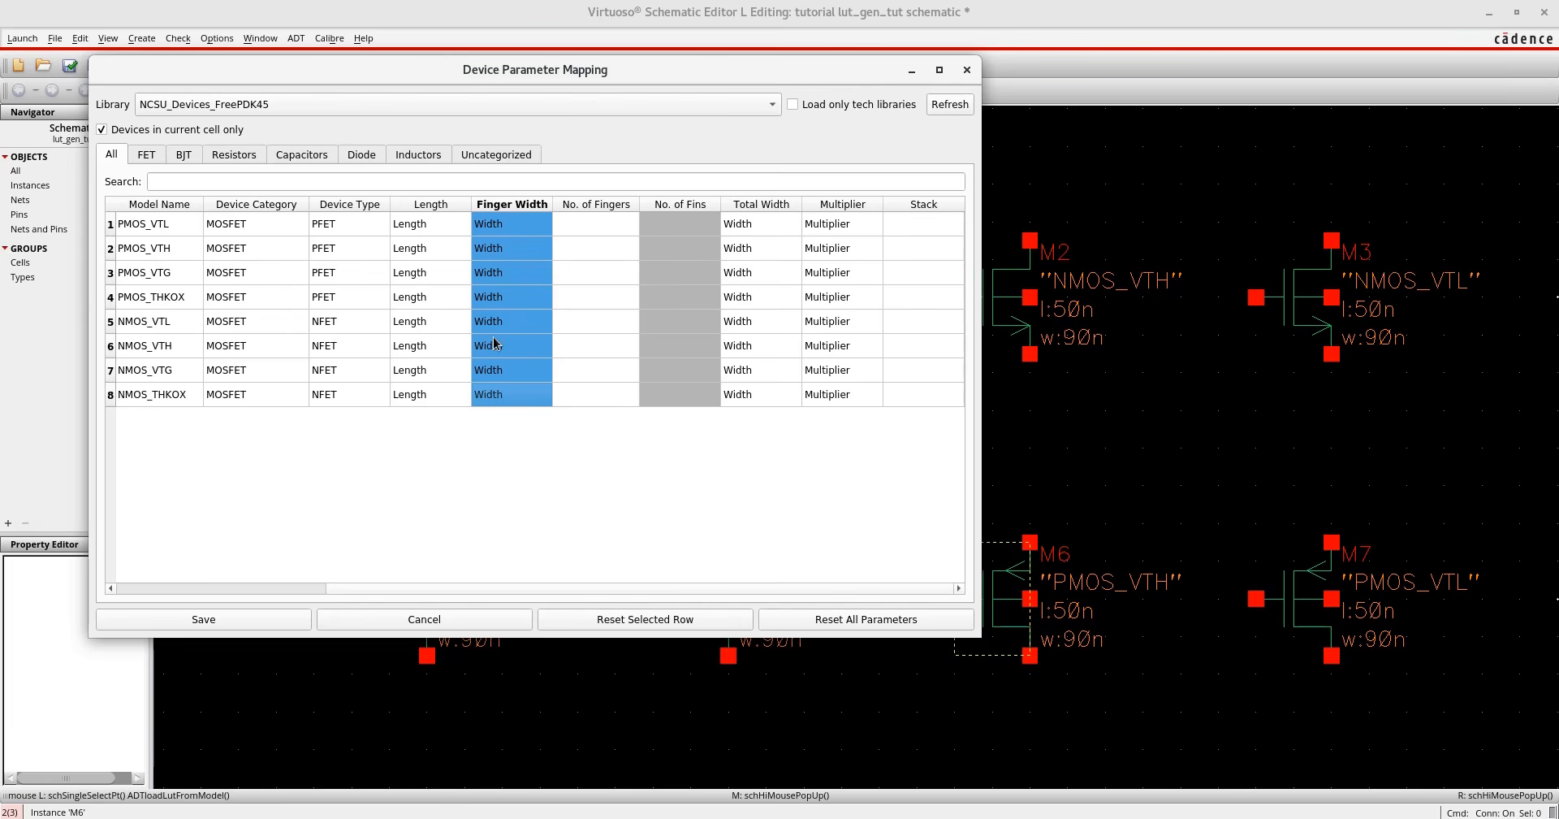
double_click(529, 231)
click(542, 227)
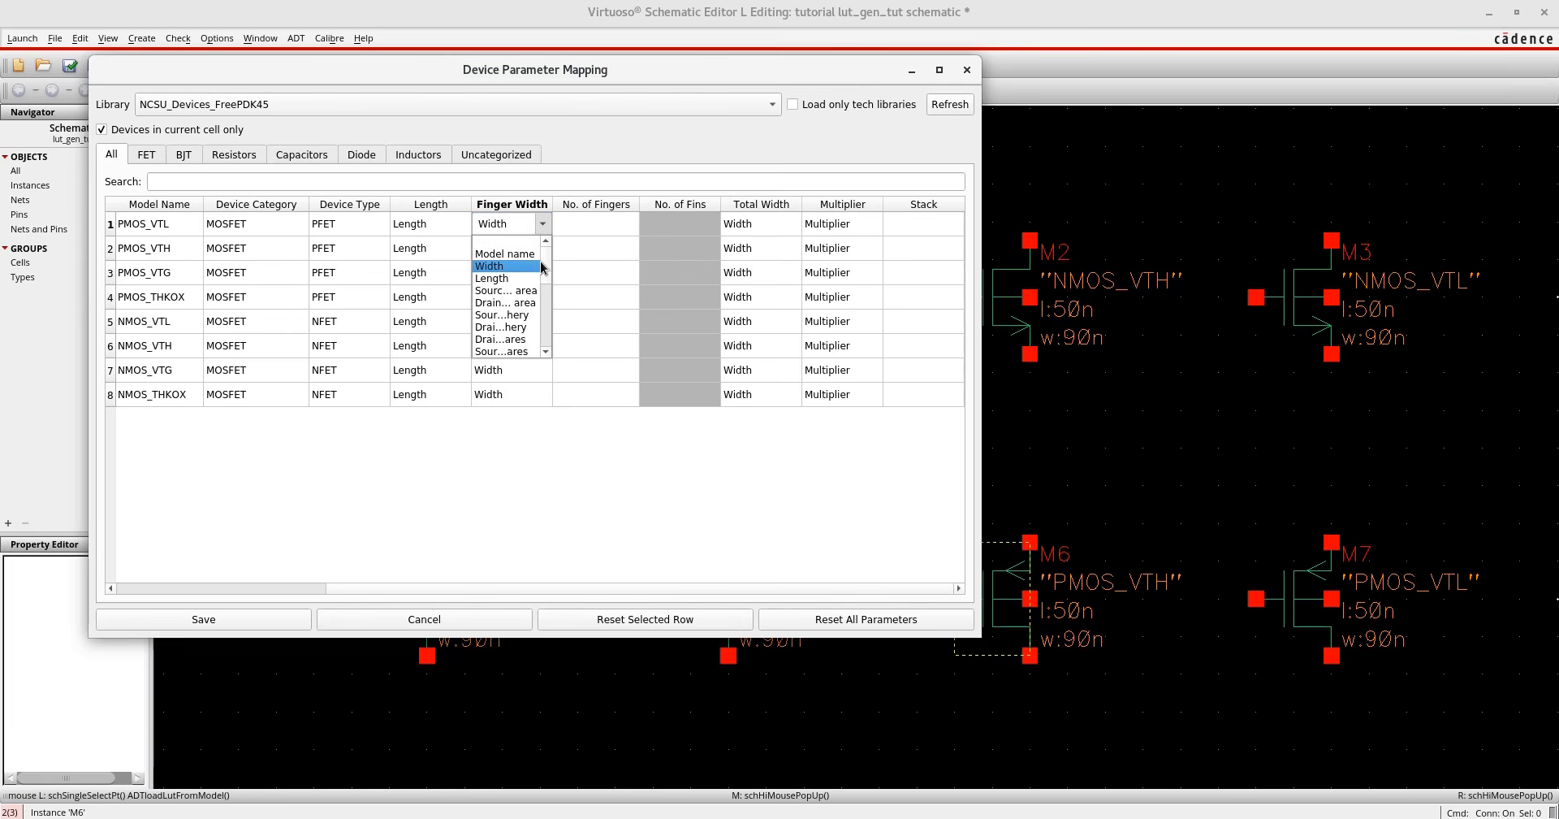
click(582, 490)
Clear the Total Width mapping for all eight PMOS and NMOS devices.
drag(749, 225, 748, 398)
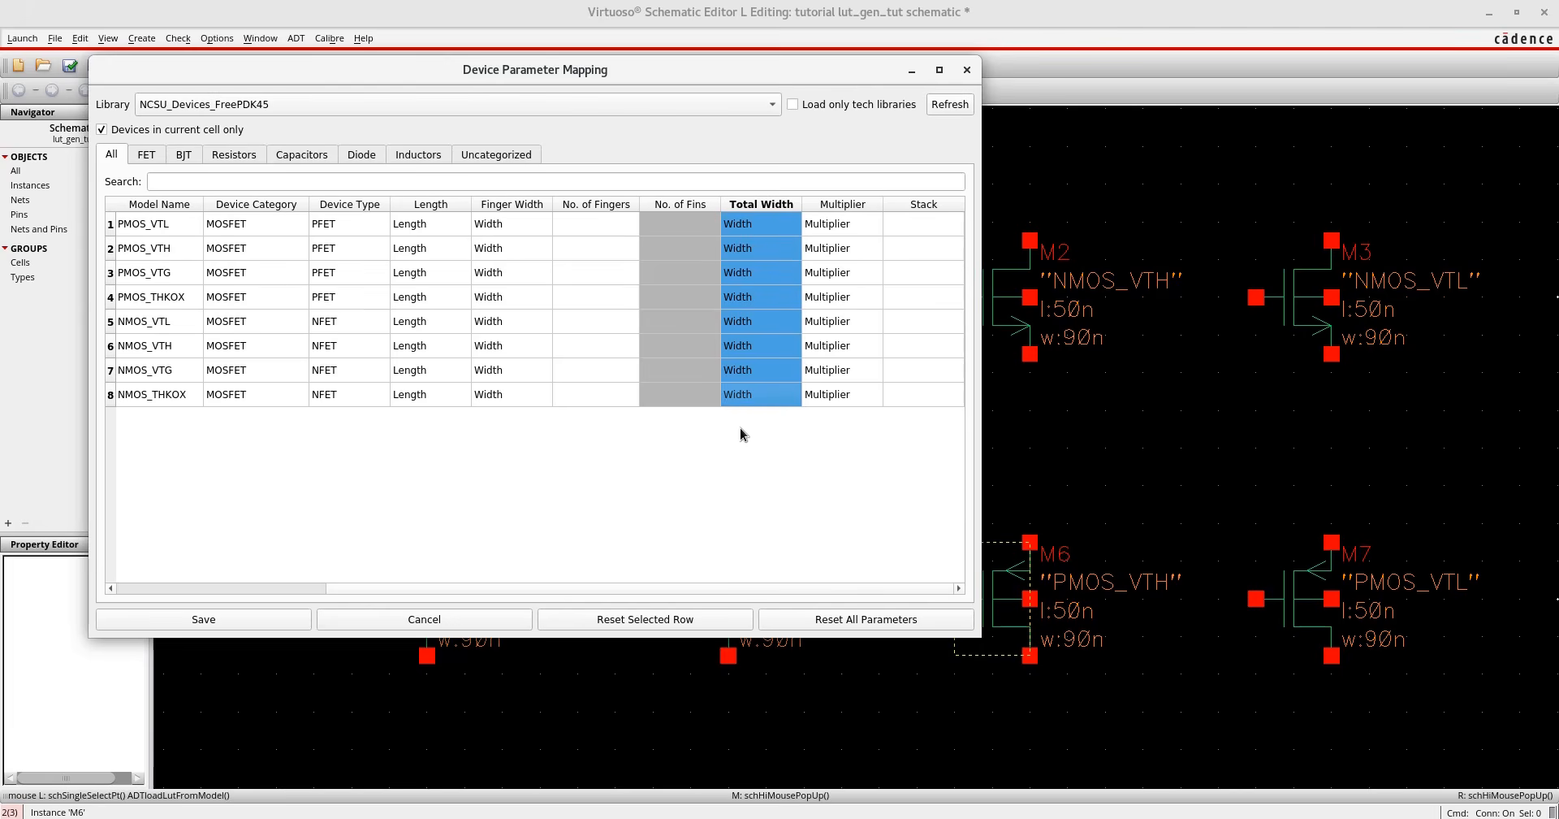
key(Delete)
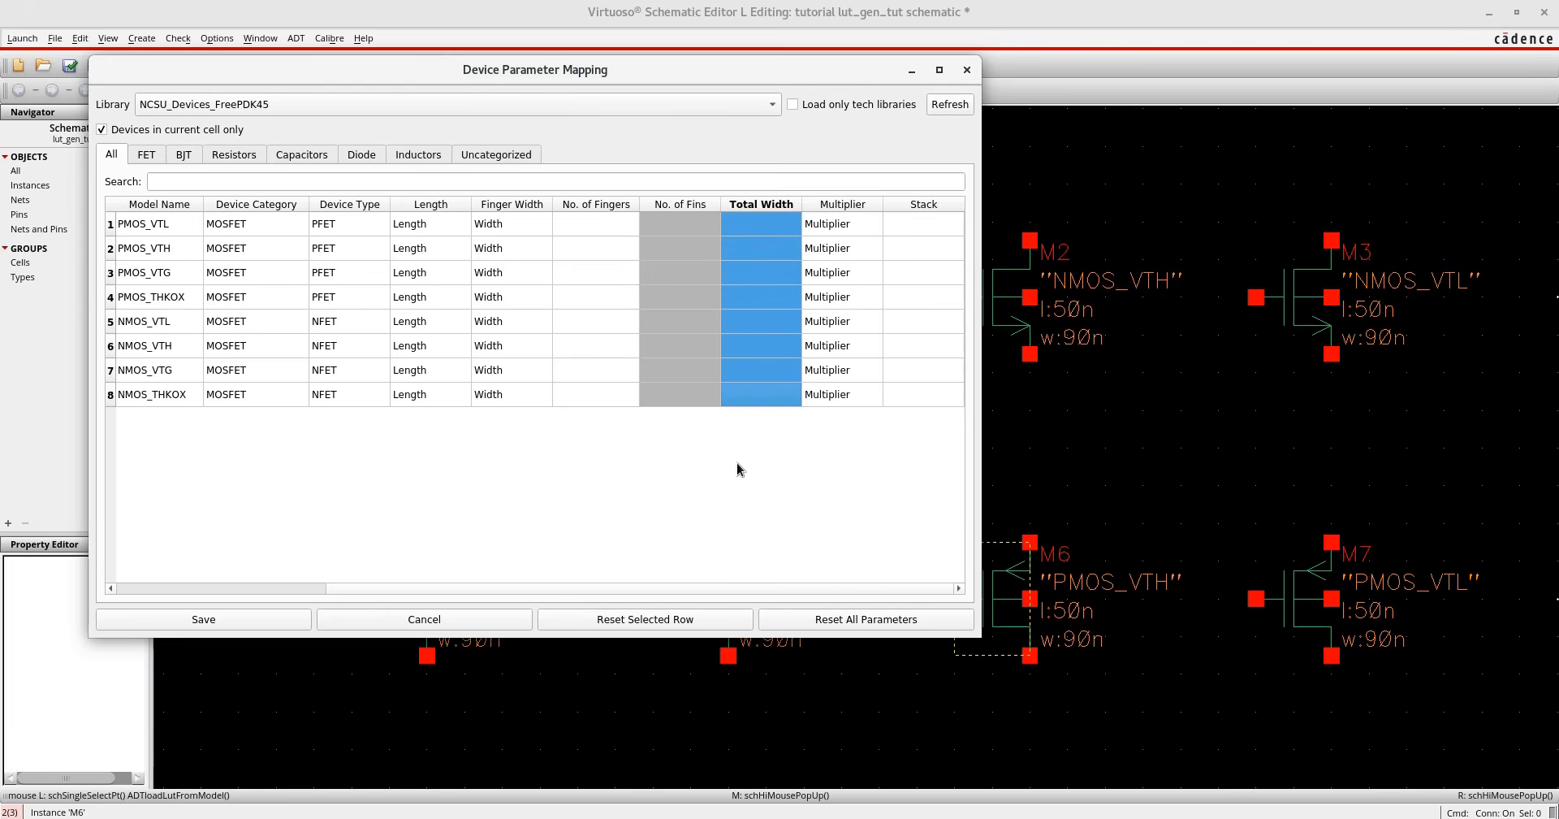
click(737, 462)
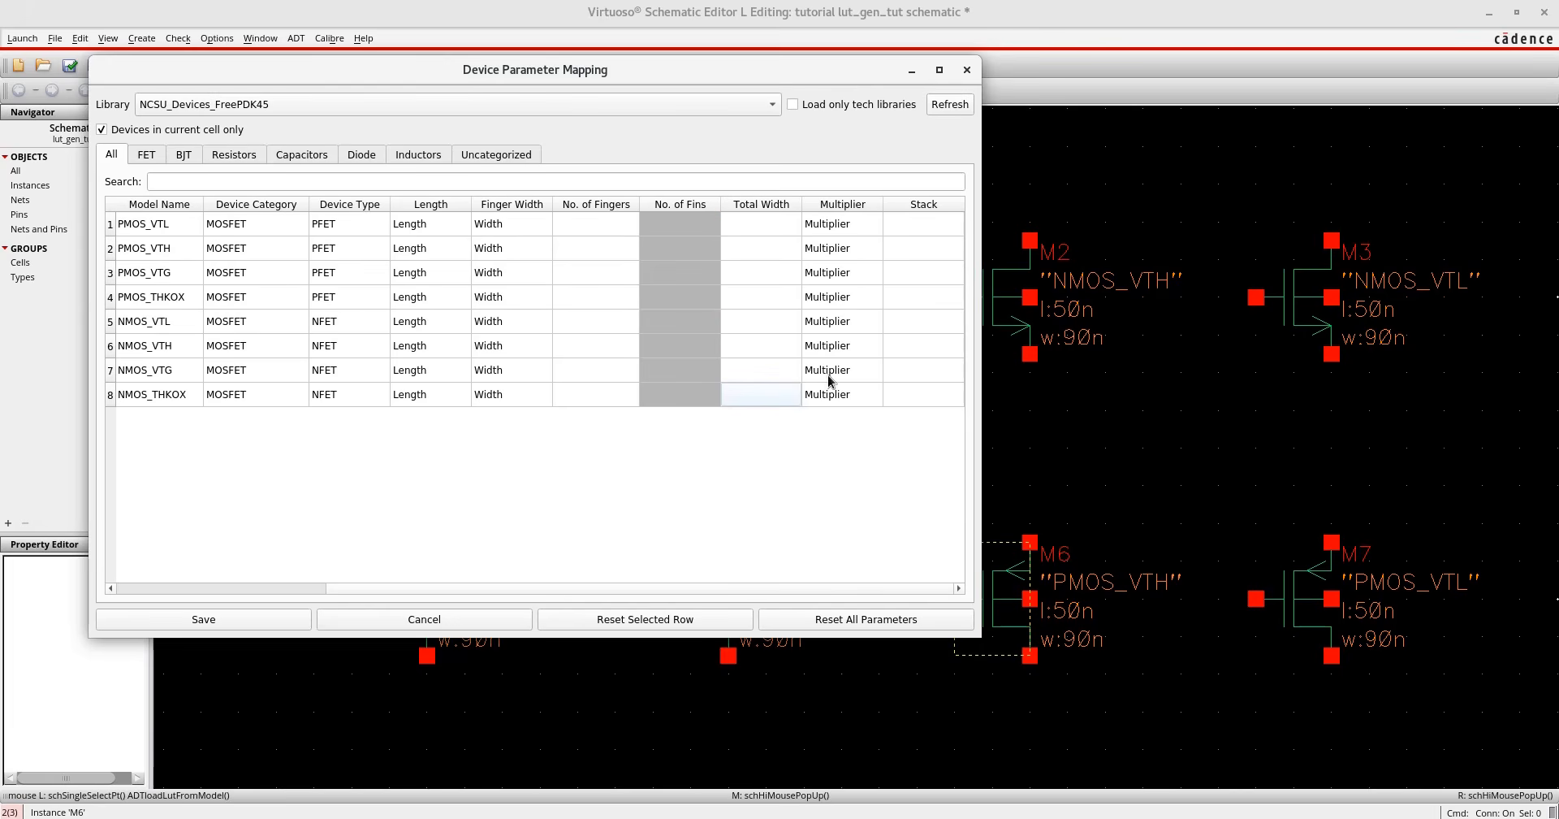
Examine the No. of Fingers options and the Total Width cell of the PMOS_VTL device without changing them.
double_click(593, 225)
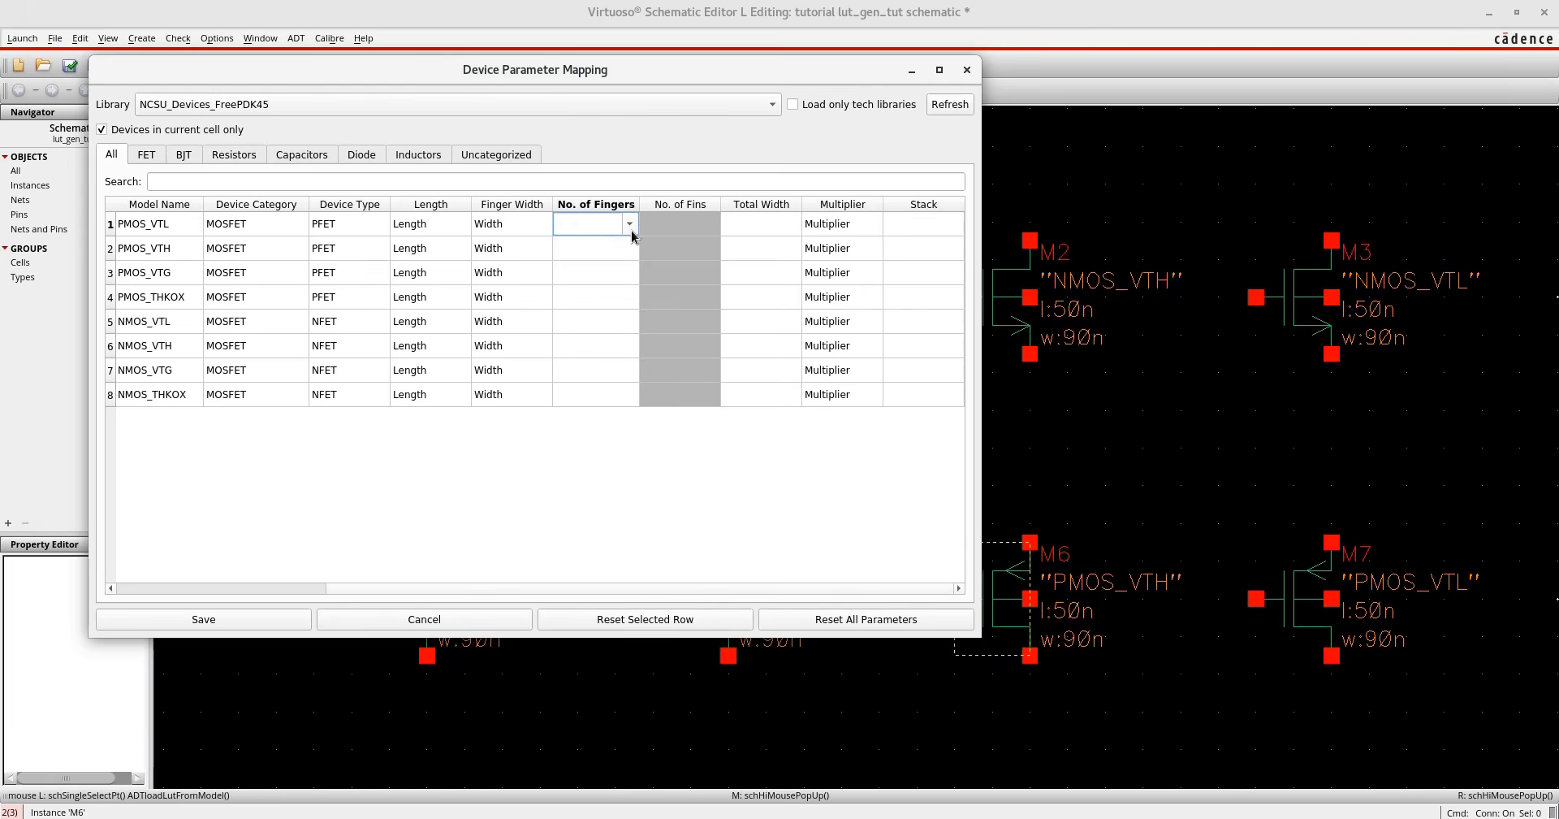
click(629, 225)
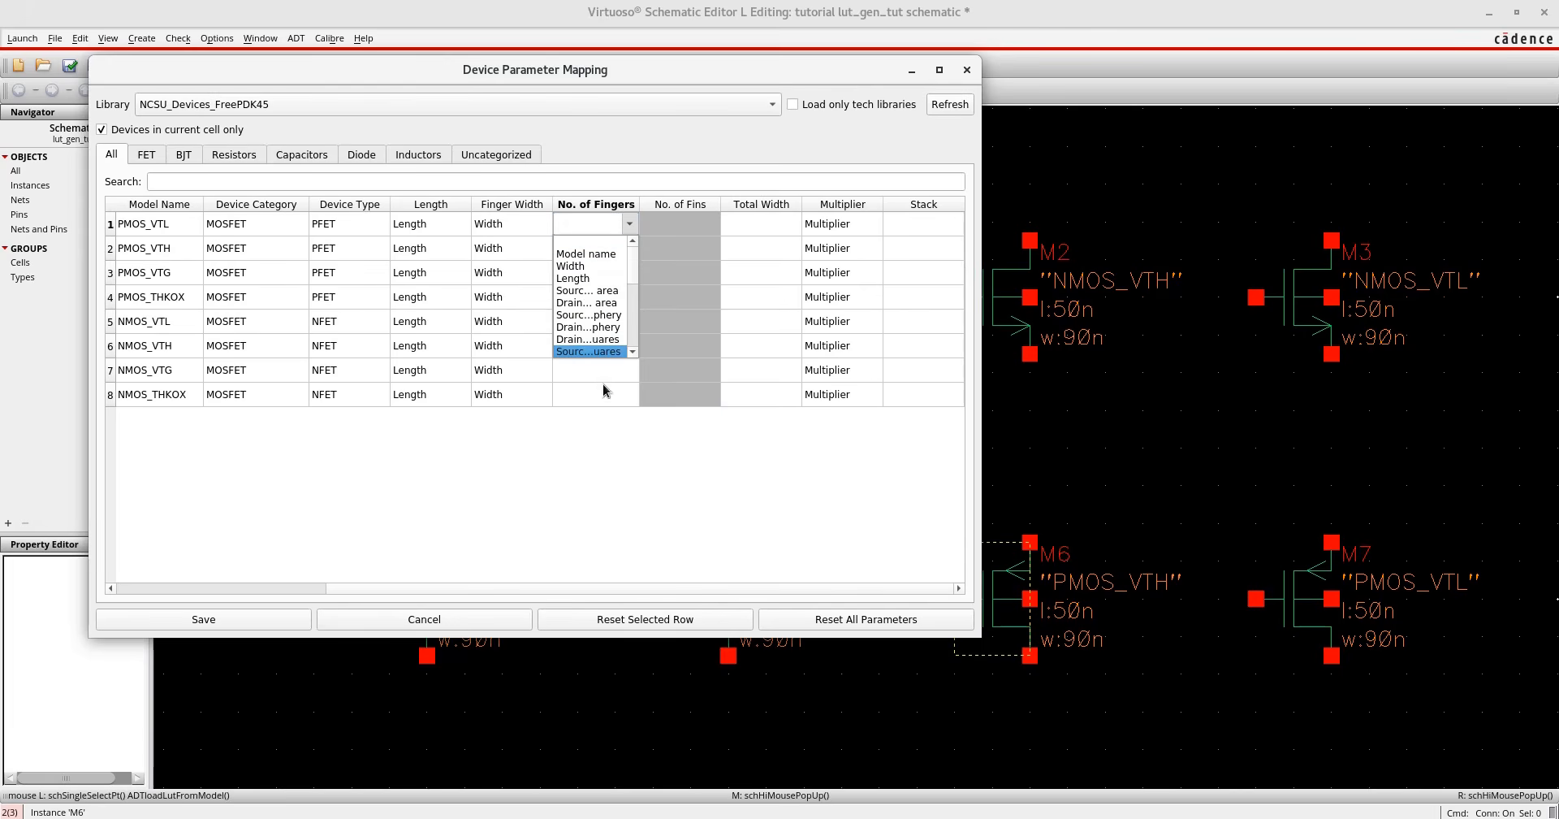
click(707, 477)
double_click(759, 229)
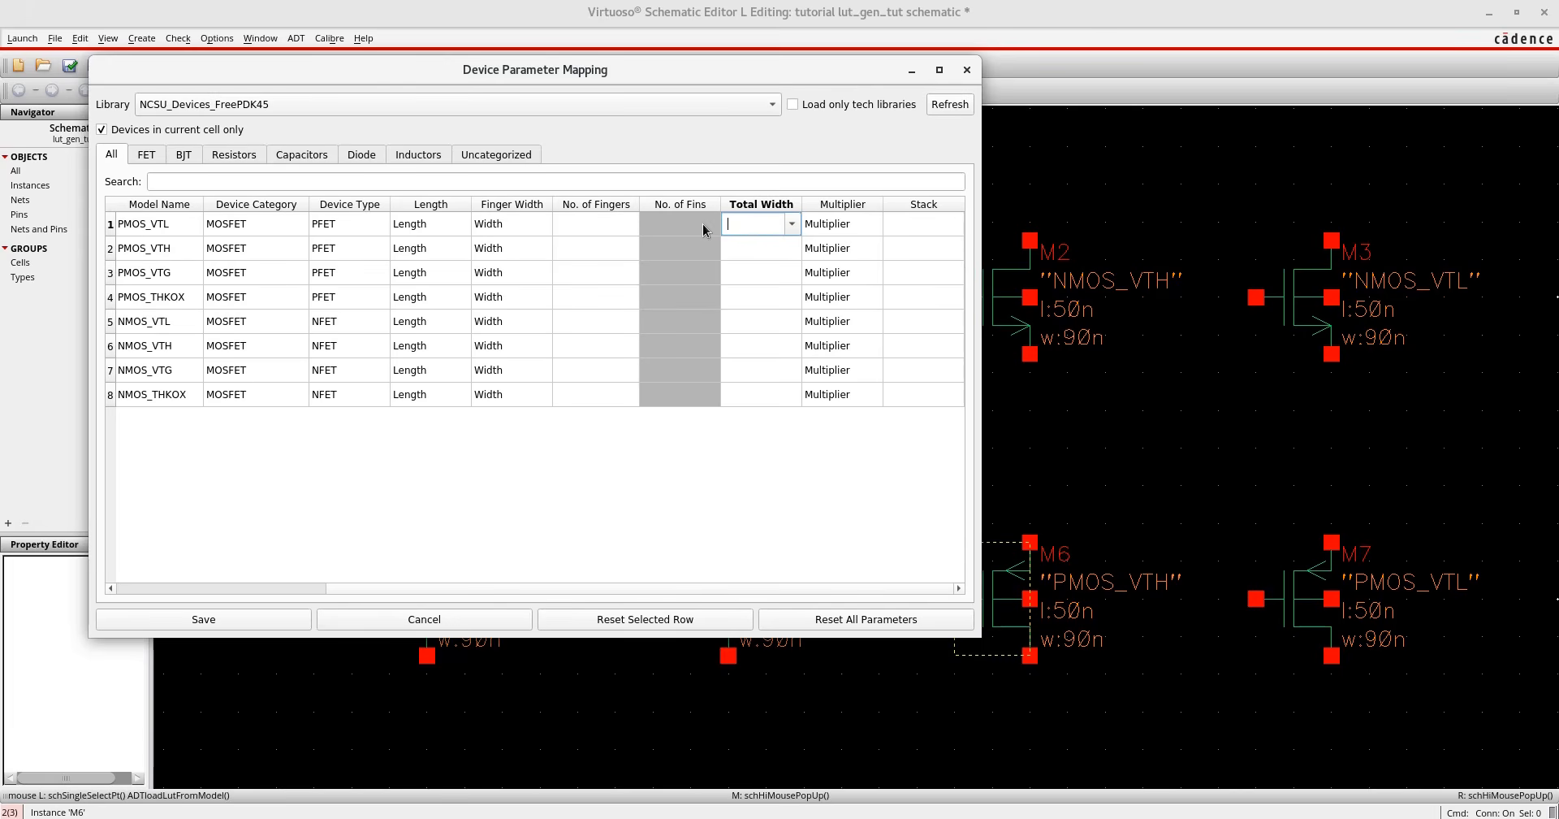
click(773, 479)
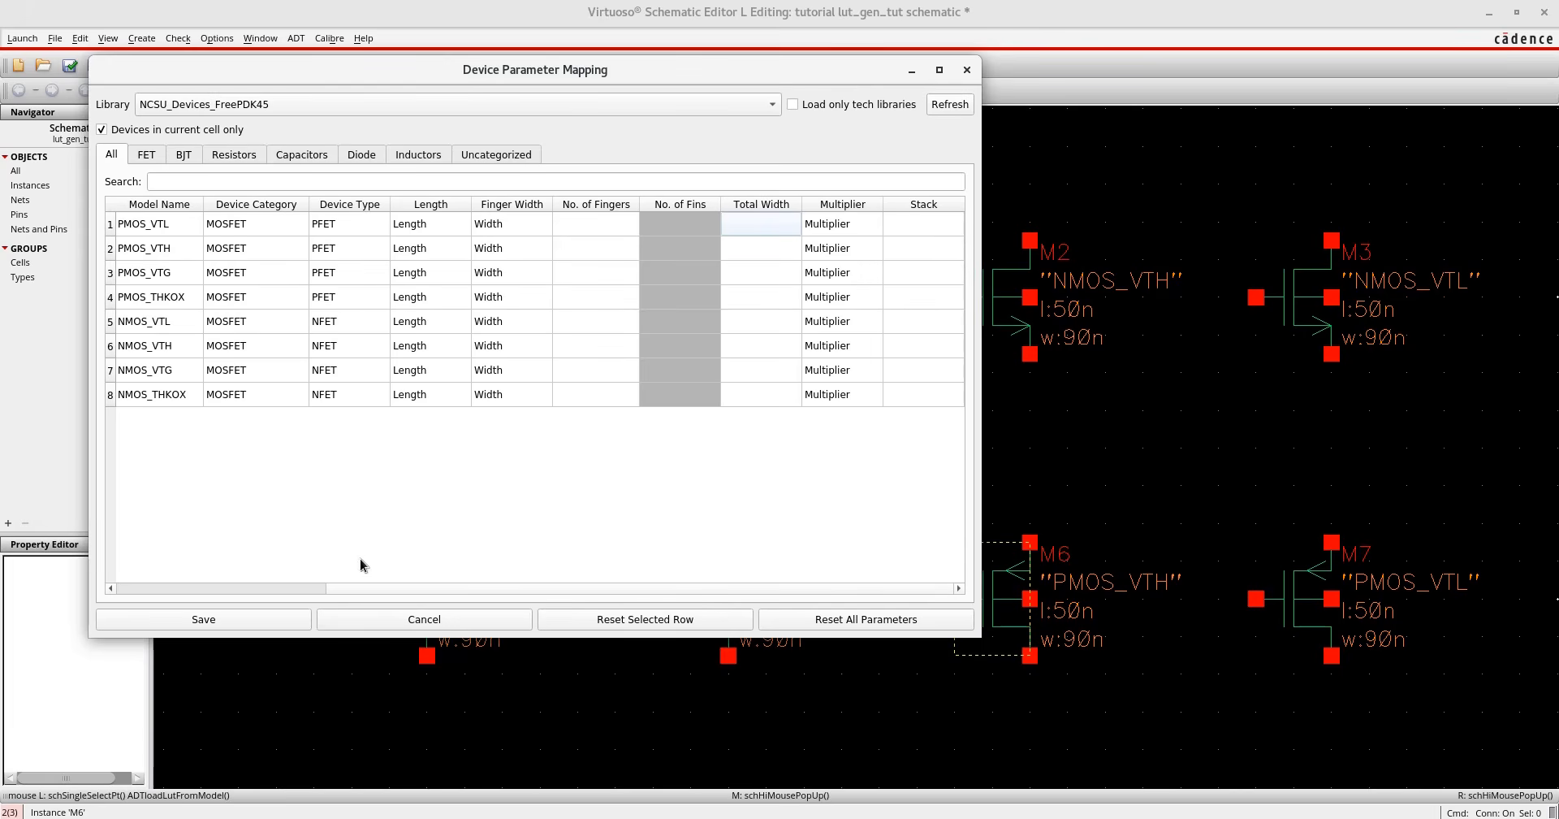
Save the device parameter mapping so the LUT netlist is generated, and return to the schematic.
drag(376, 589, 168, 587)
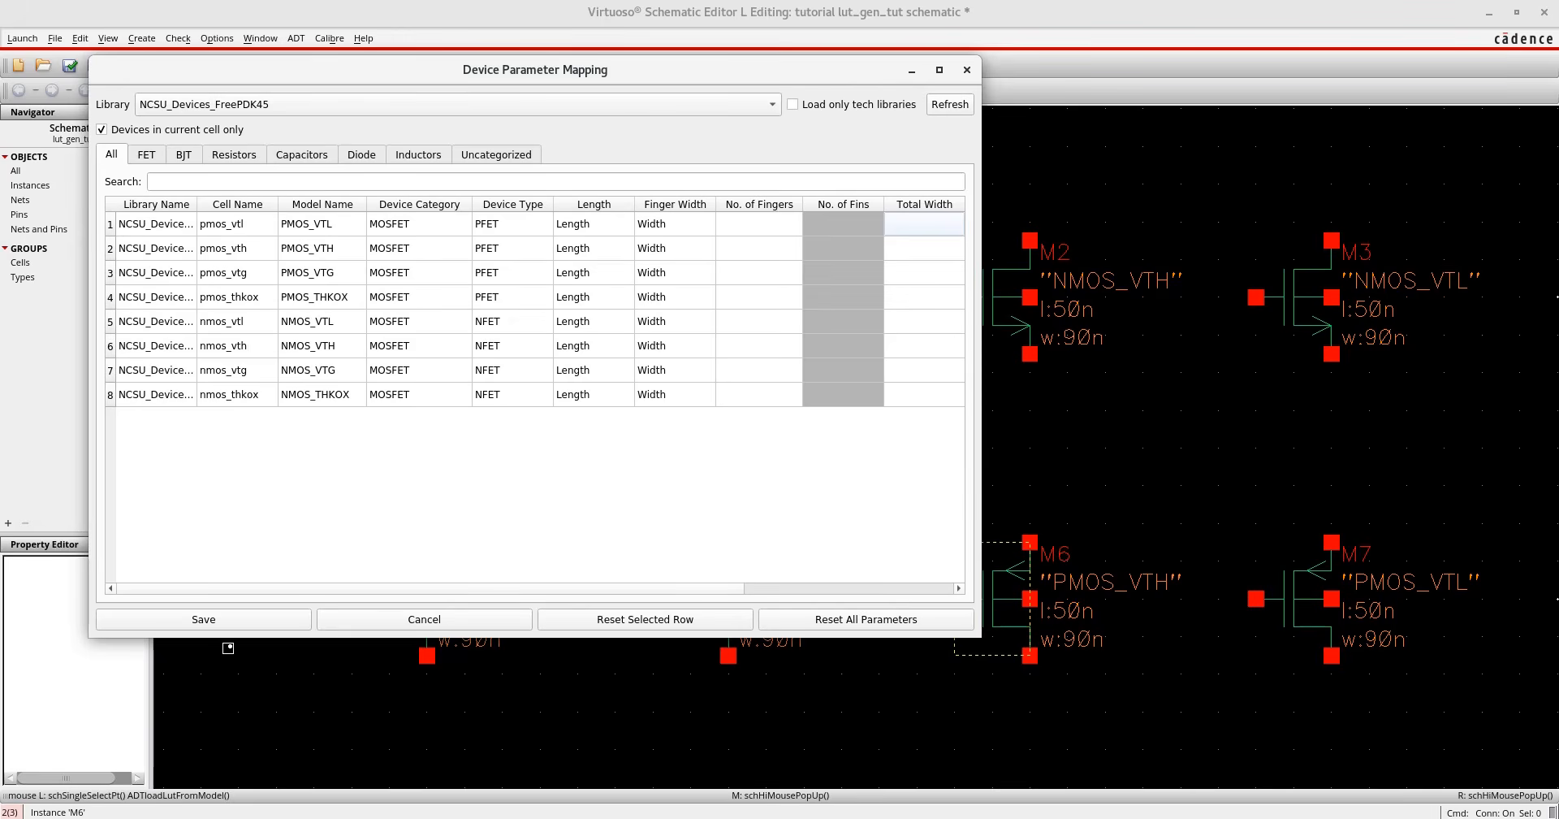
click(244, 624)
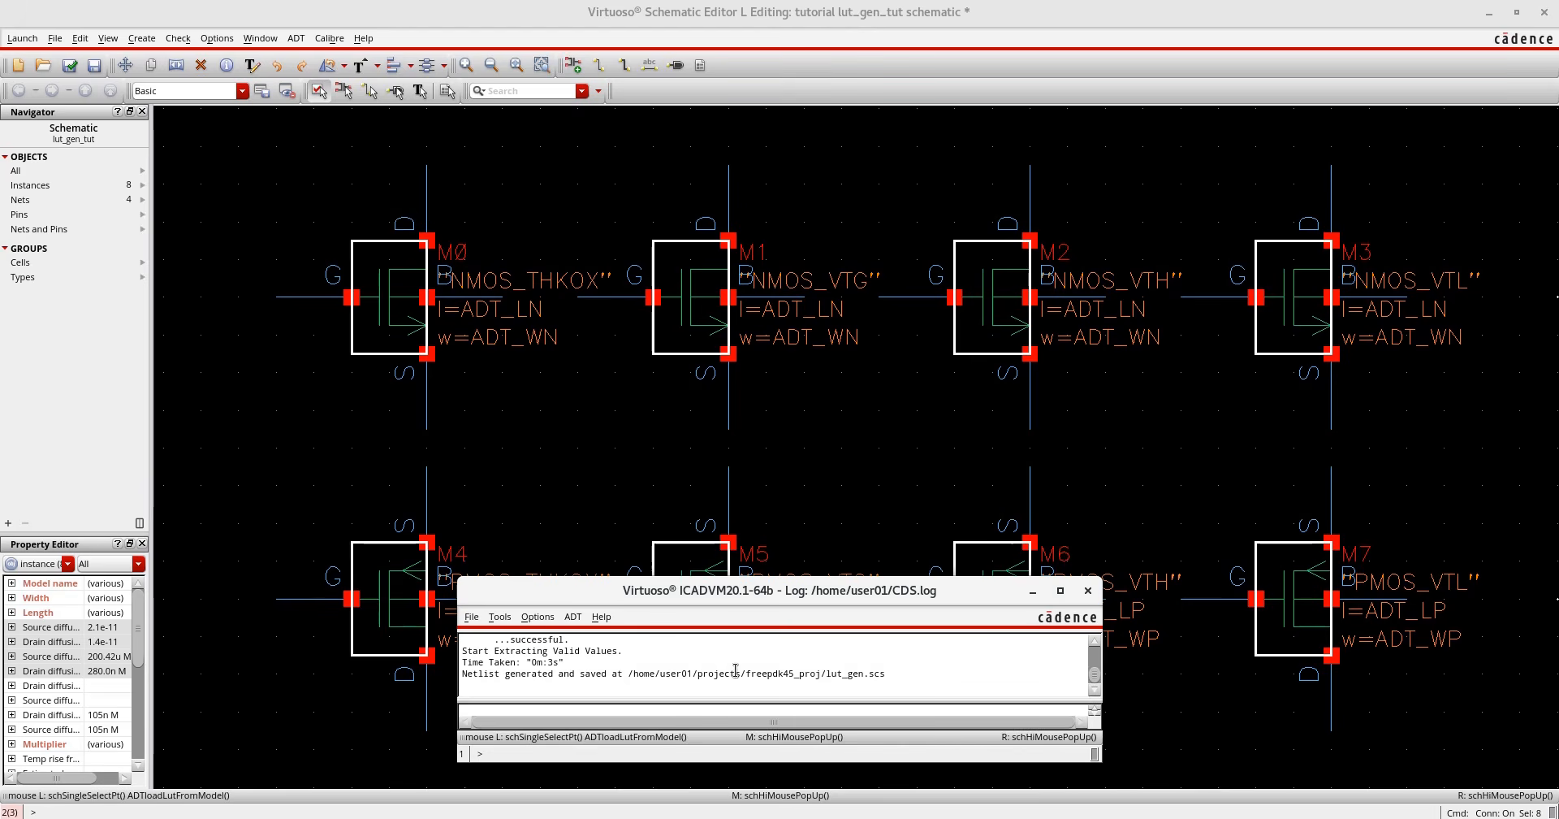
click(605, 416)
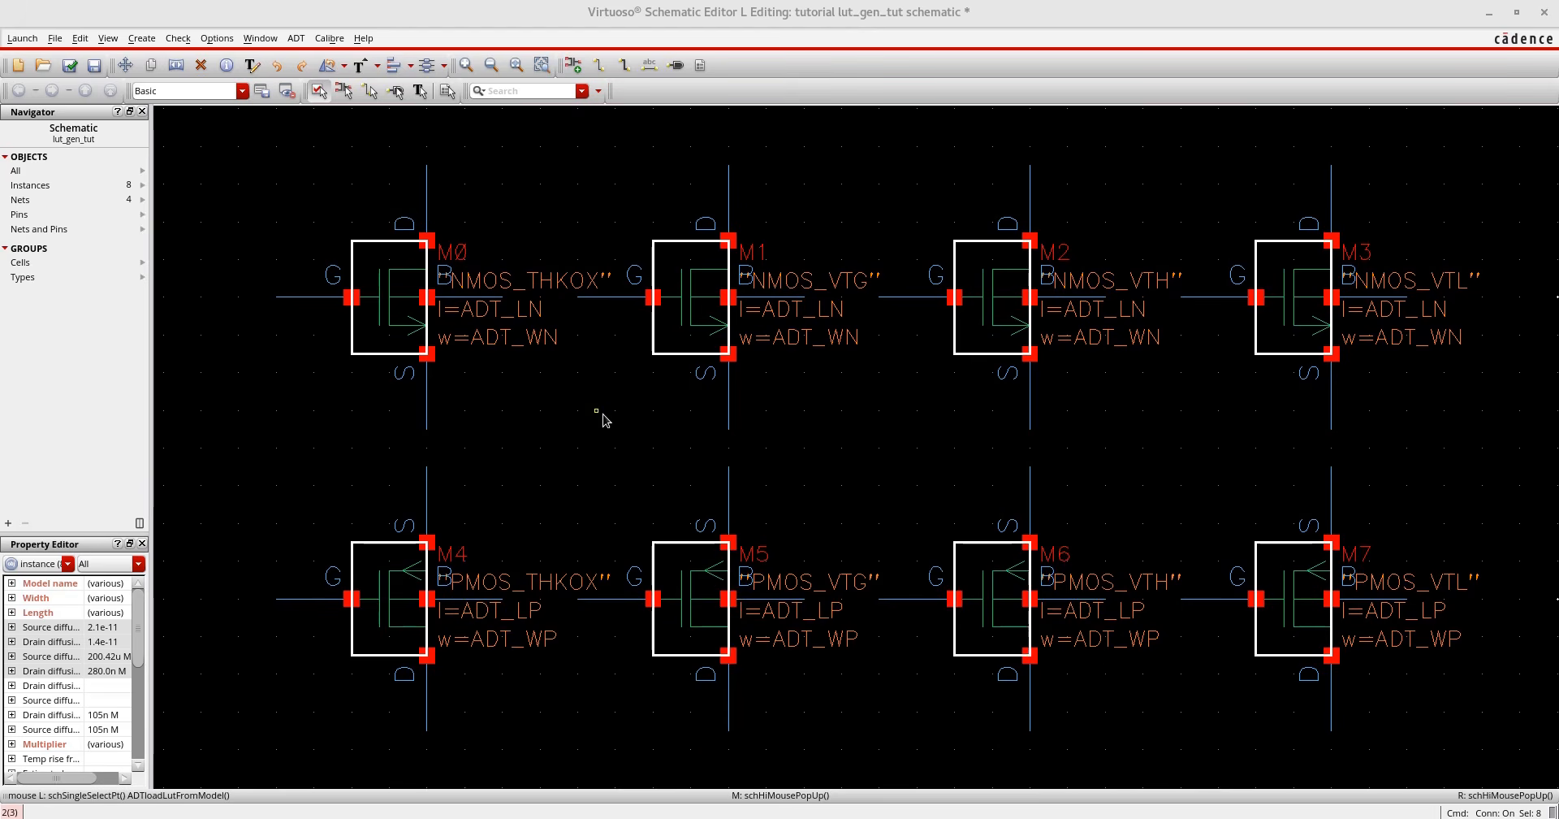
Review the saved CDF mapping of the devices from the ADT settings, then close the mapping and the settings.
click(296, 38)
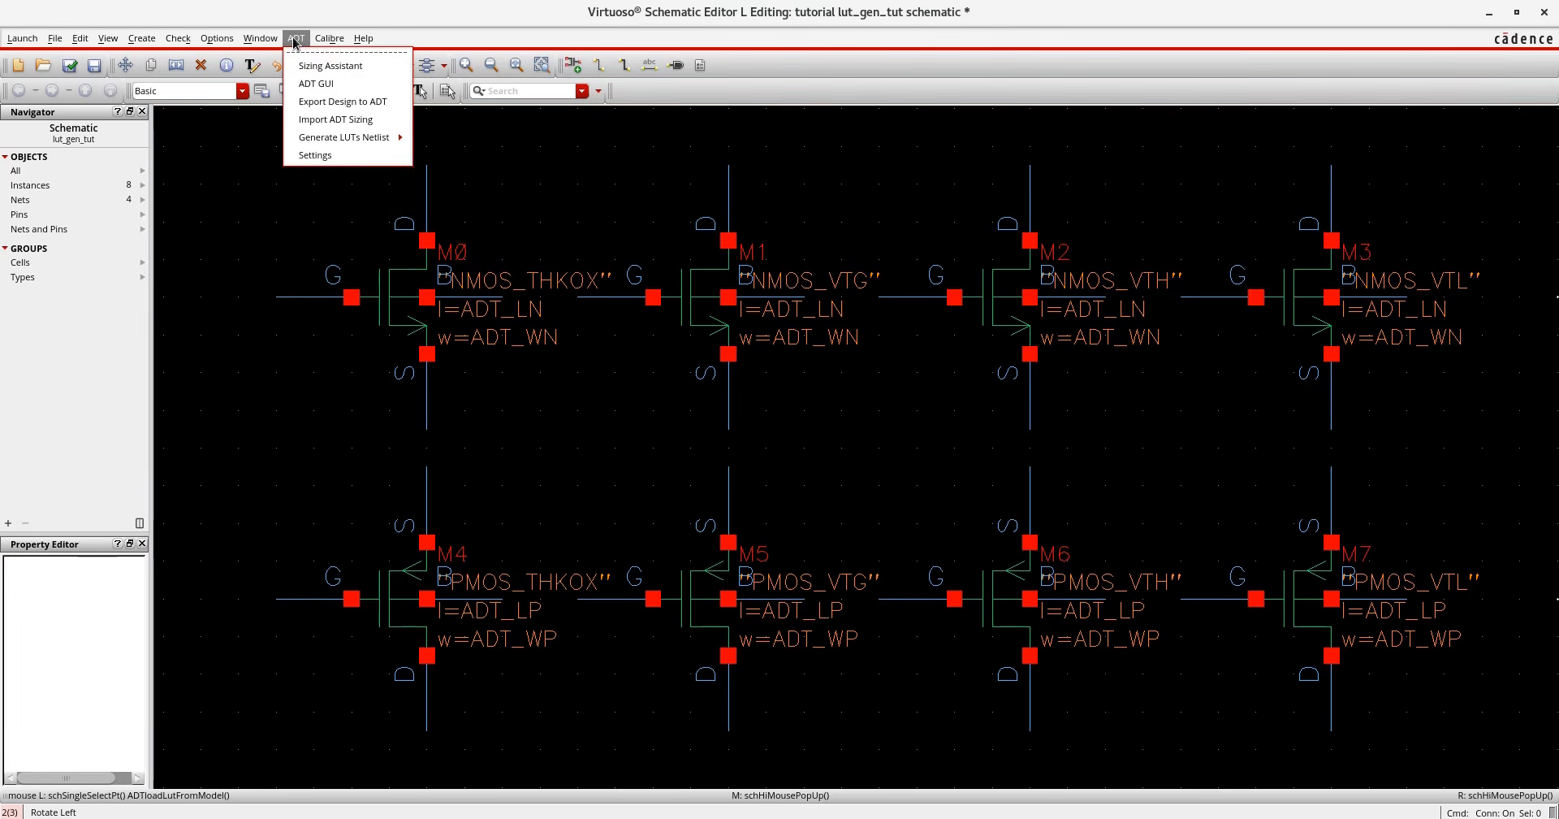
click(324, 161)
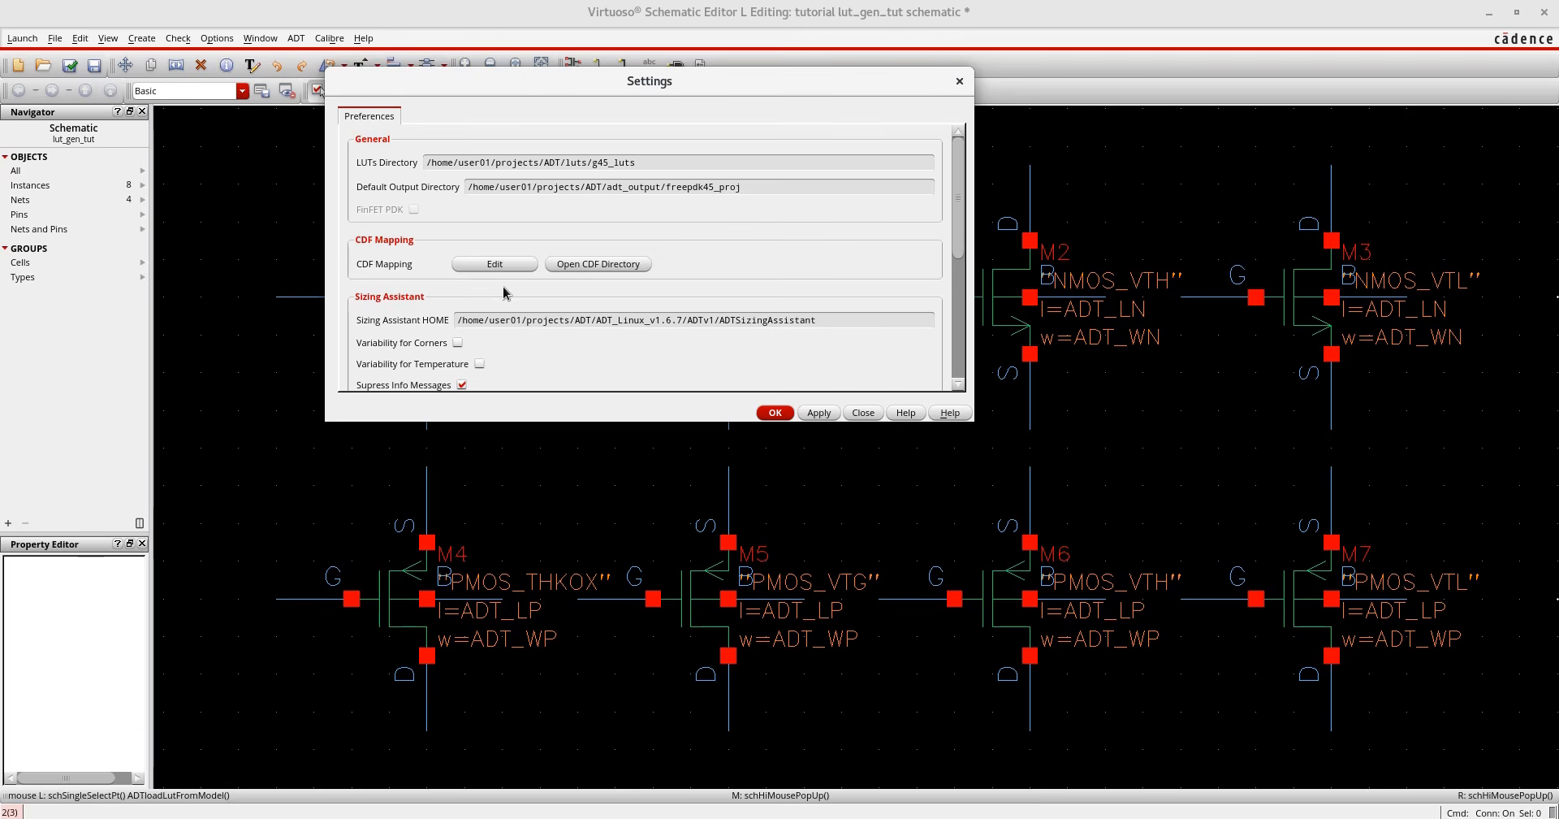
click(486, 264)
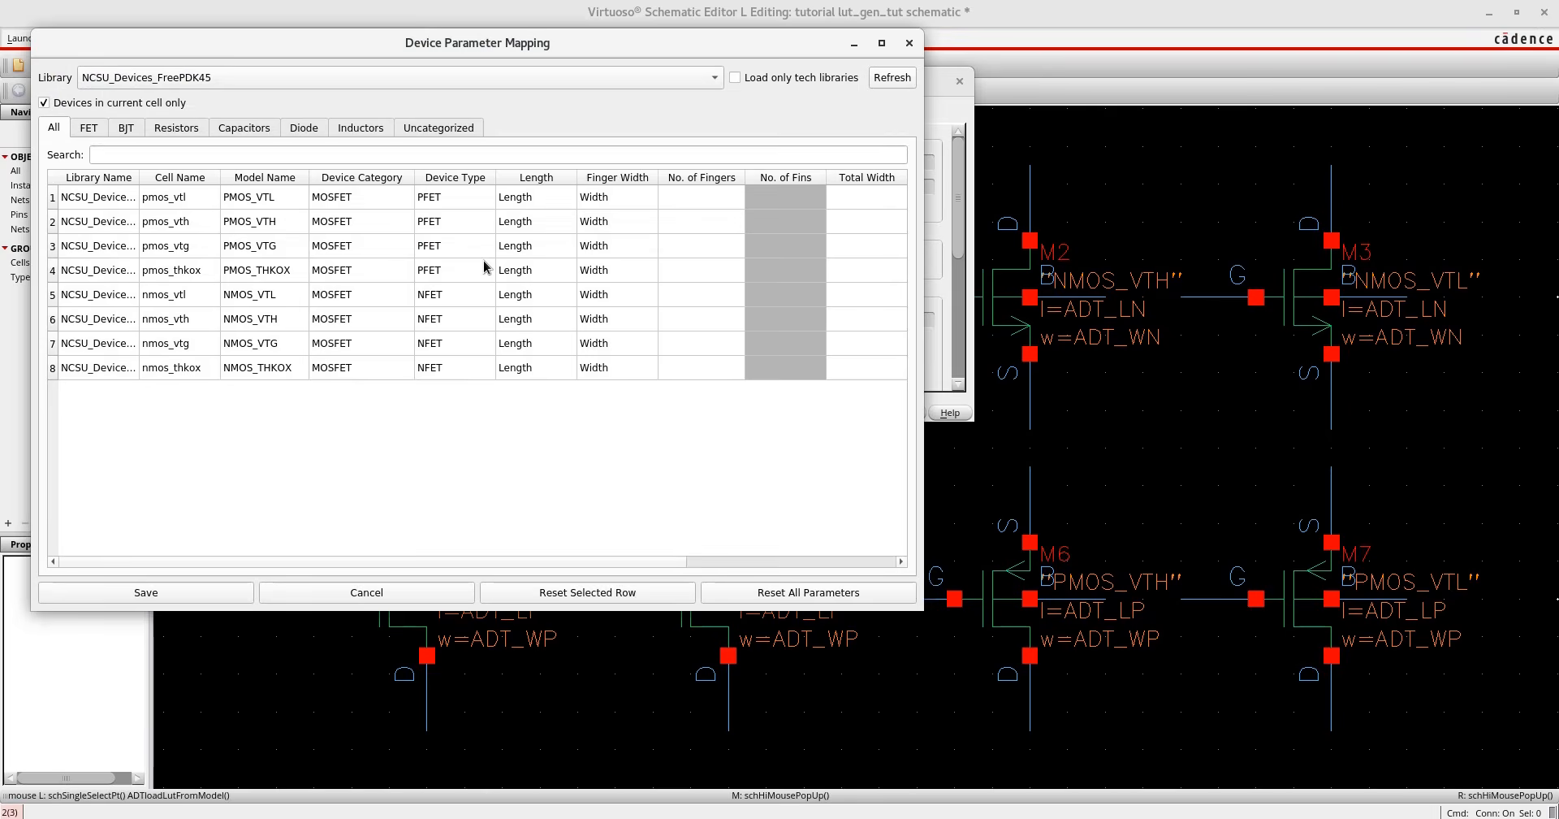
click(906, 45)
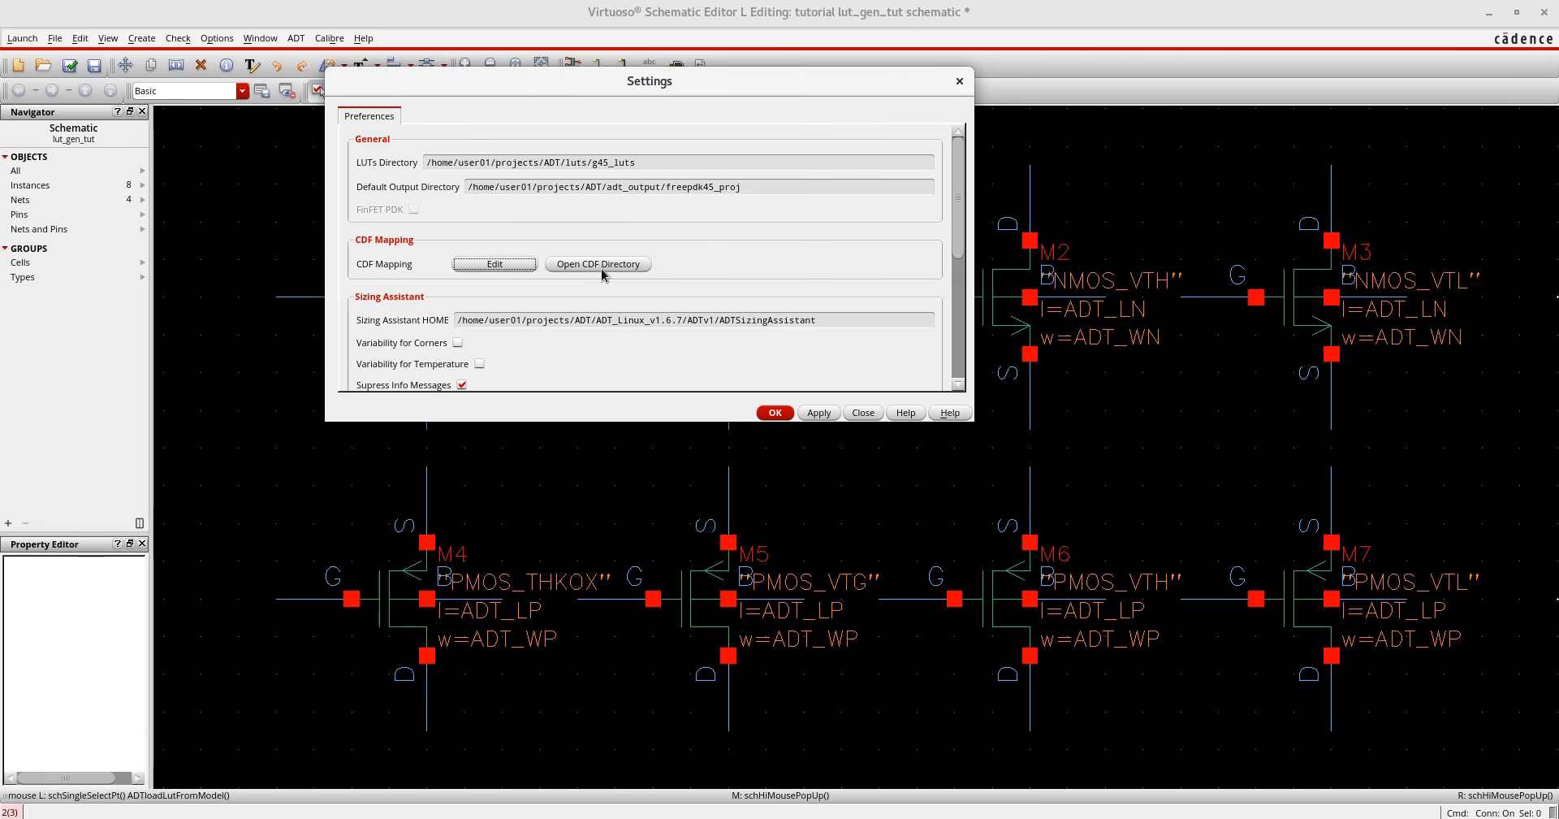
click(864, 413)
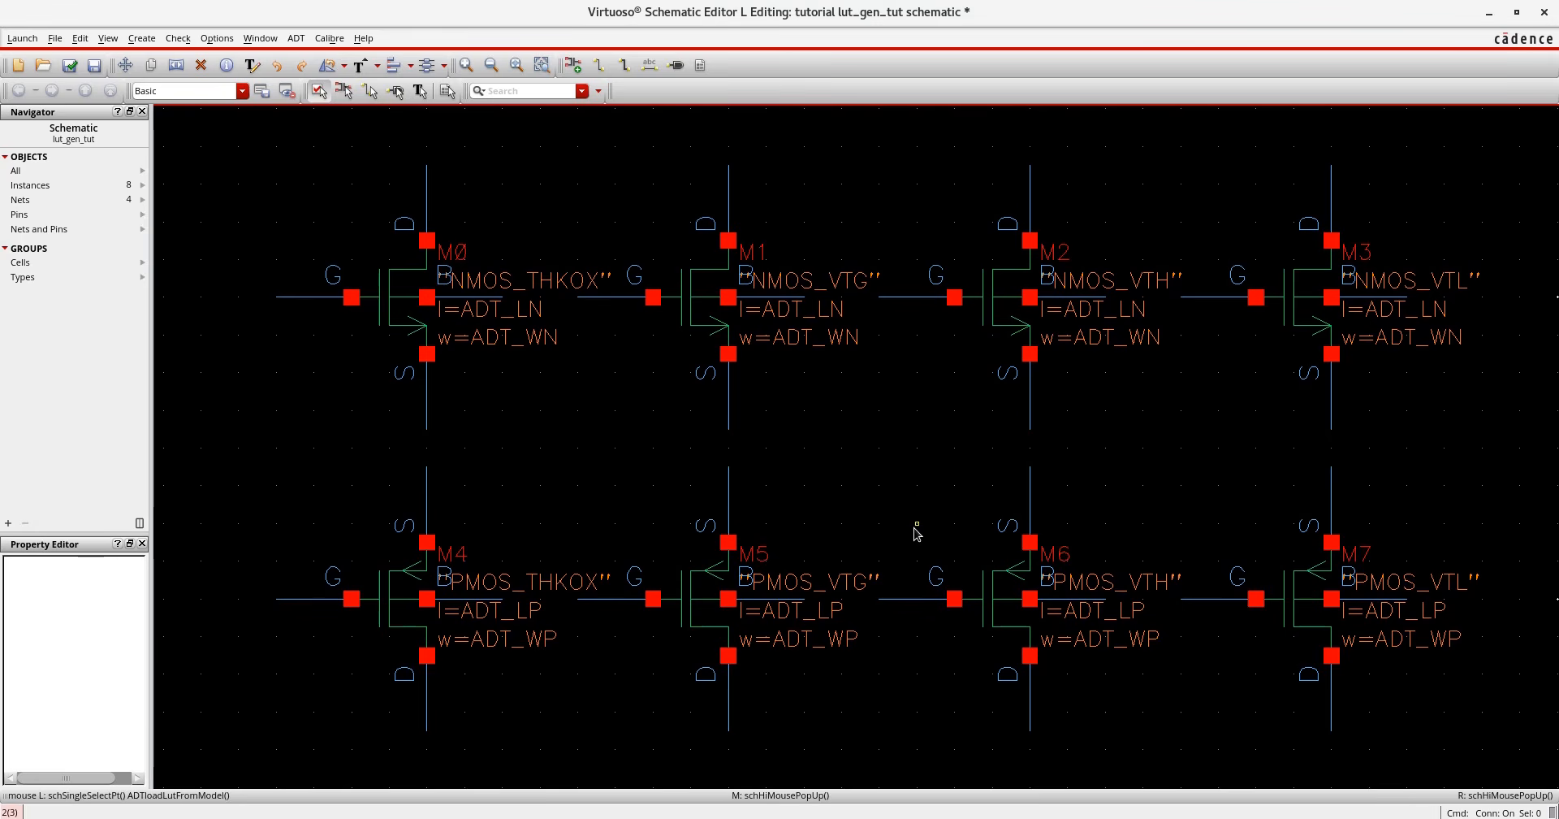
click(297, 40)
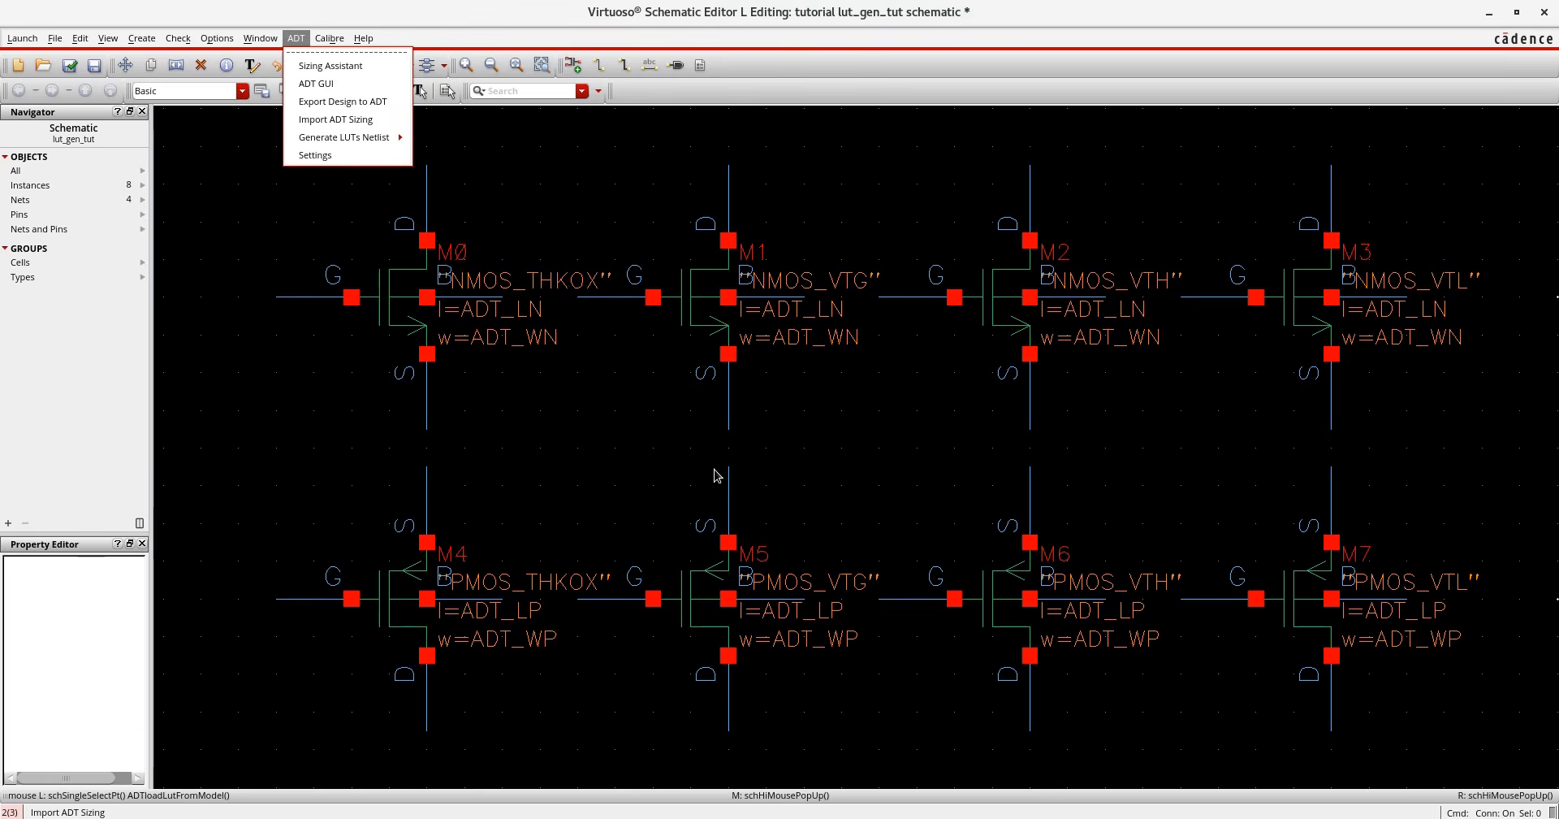
click(855, 462)
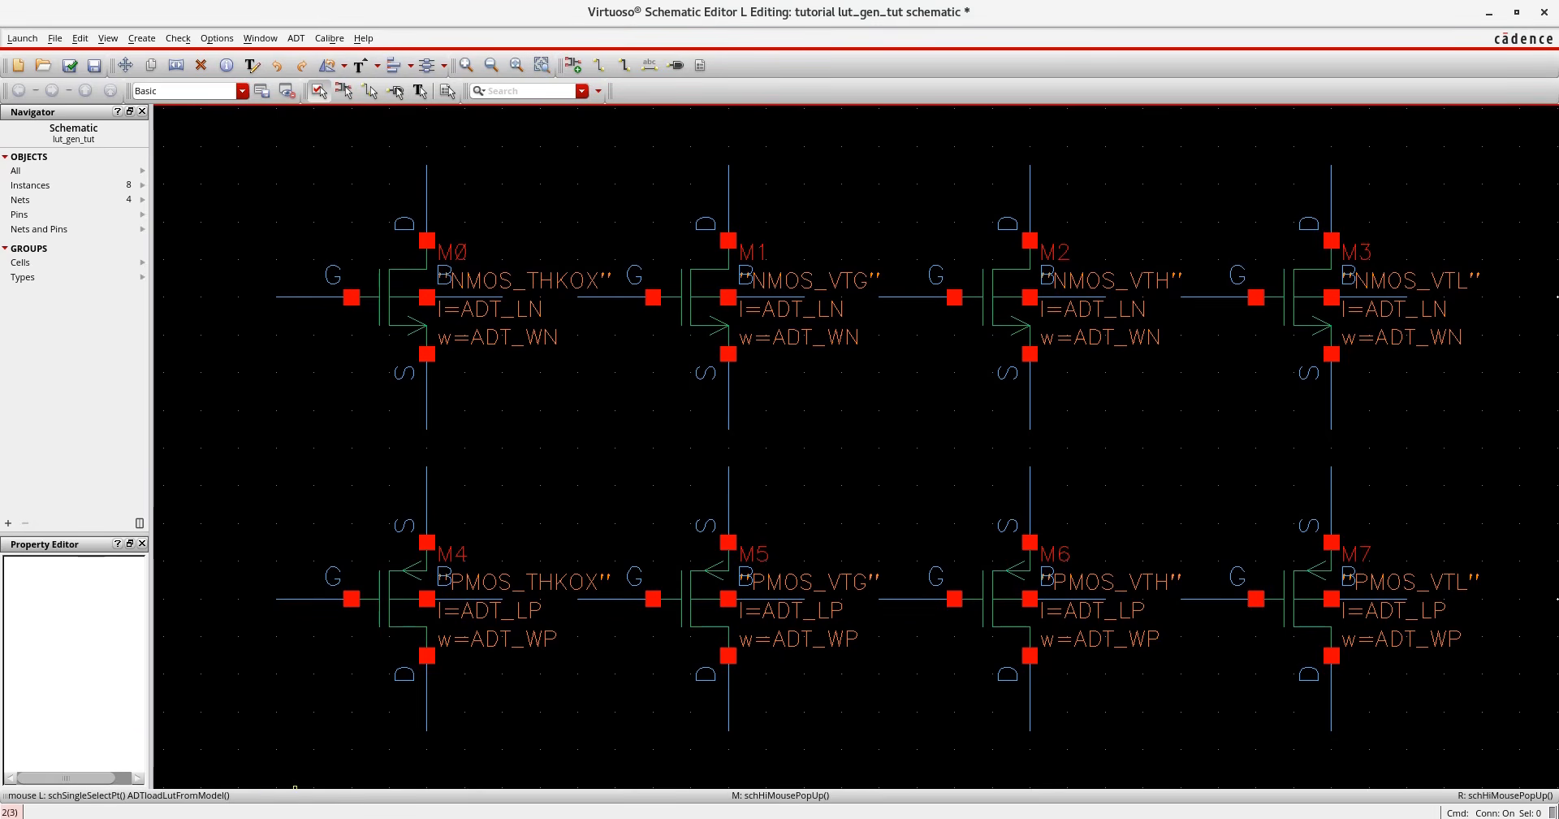
Switch to the terminal, launch Analog Designer's Toolbox with "ADT &", accept the Light Mode theme and start an empty project.
click(304, 817)
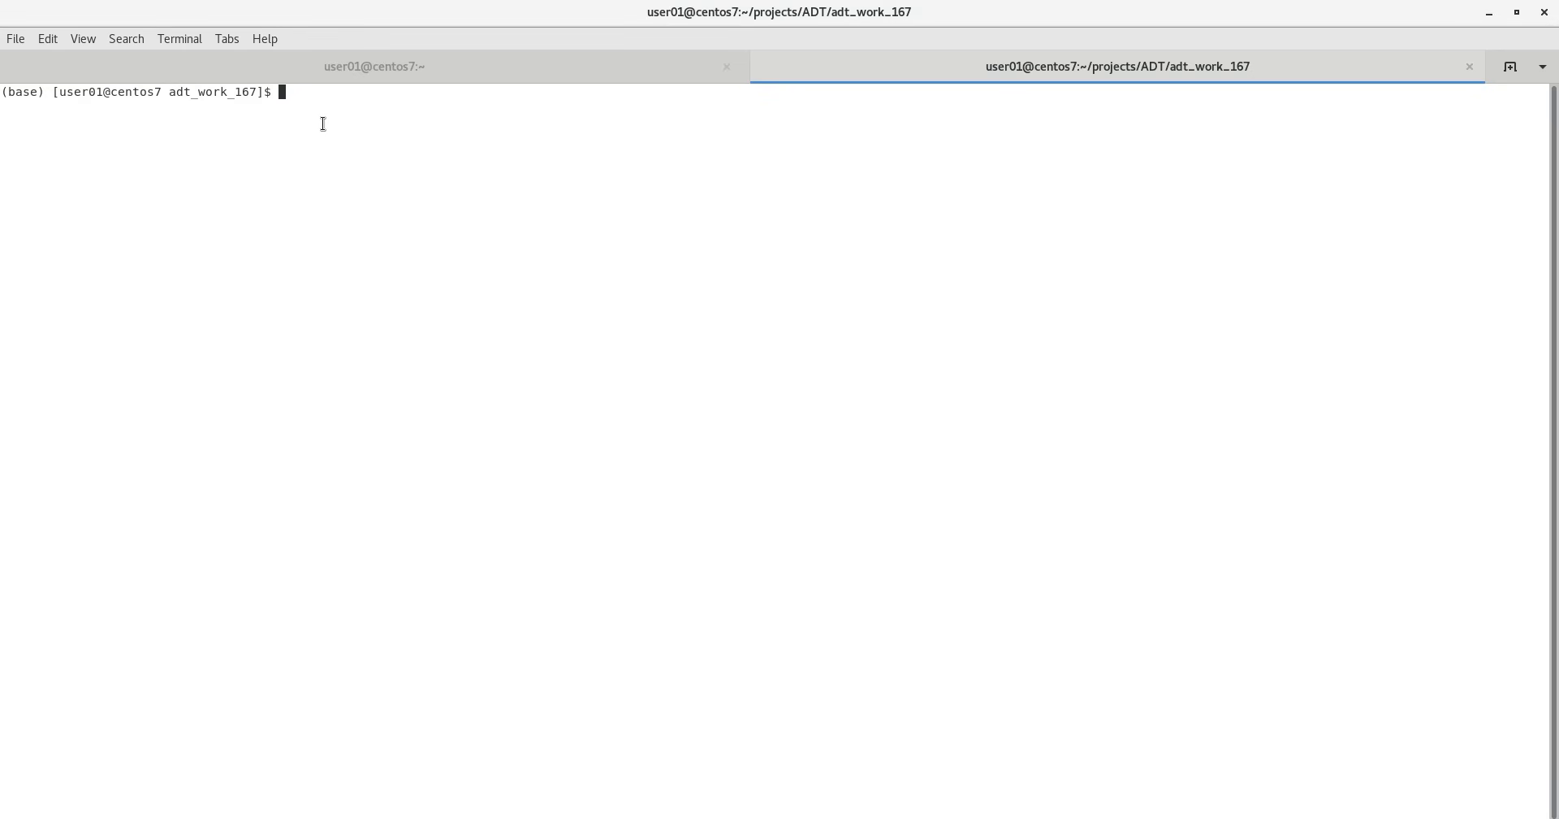
text(ADT &)
key(Return)
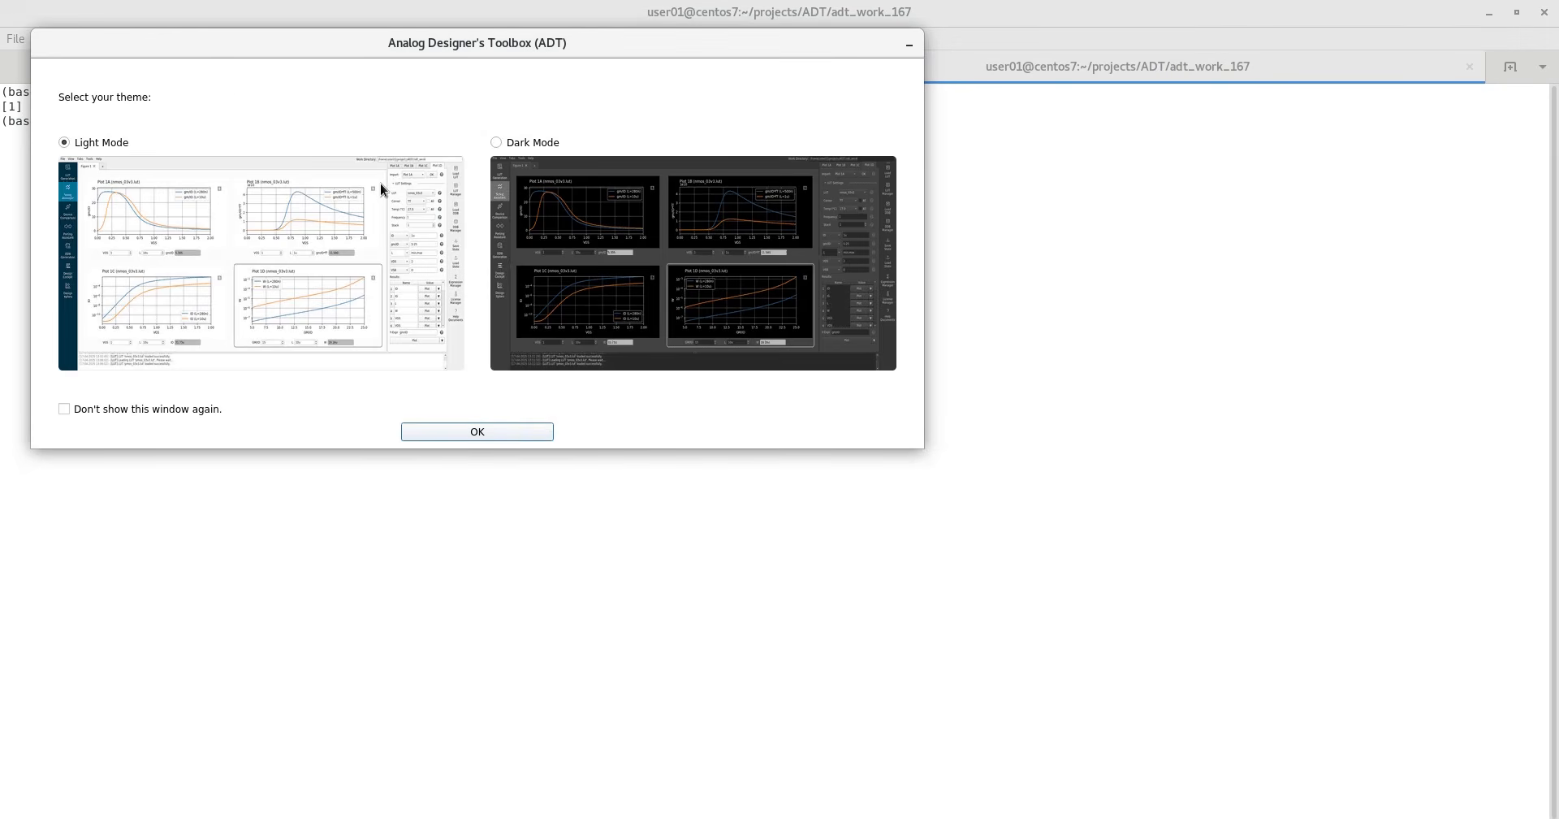
click(438, 431)
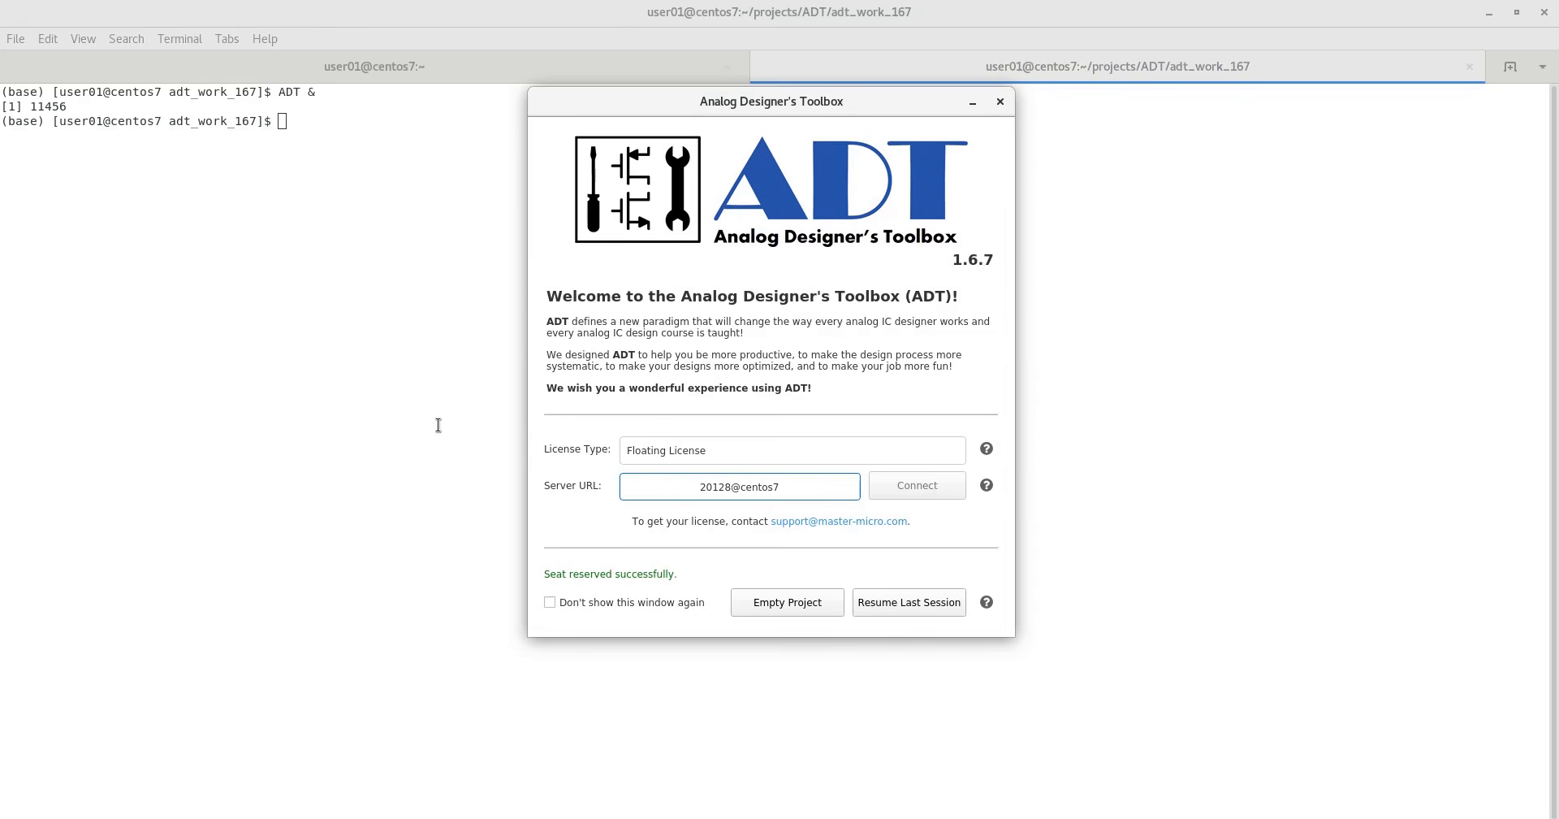
click(816, 606)
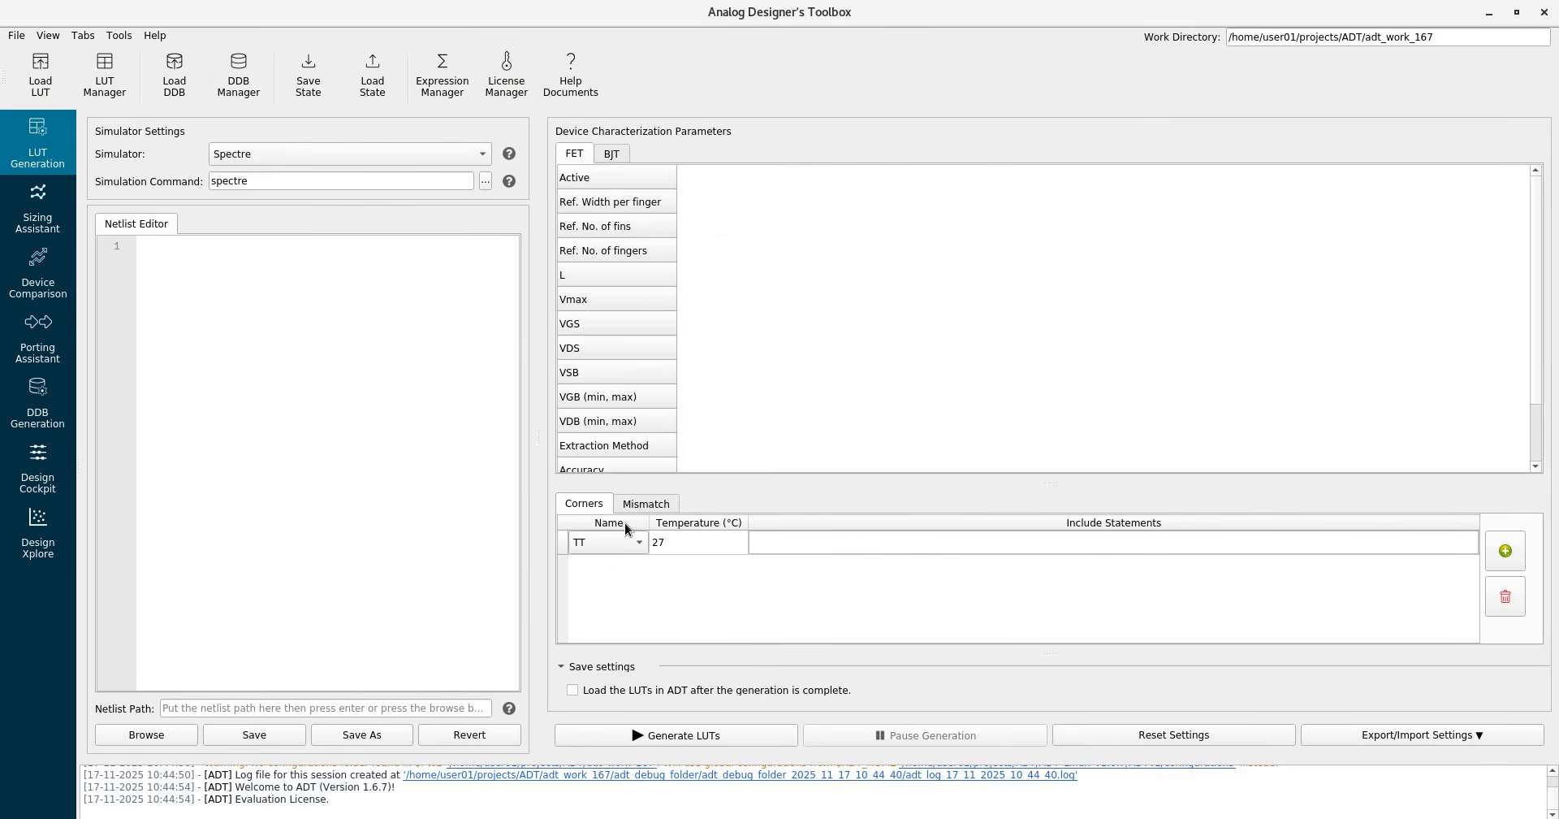
Load the netlist lut_gen.scs from the freepdk45_proj folder for LUT generation.
click(149, 735)
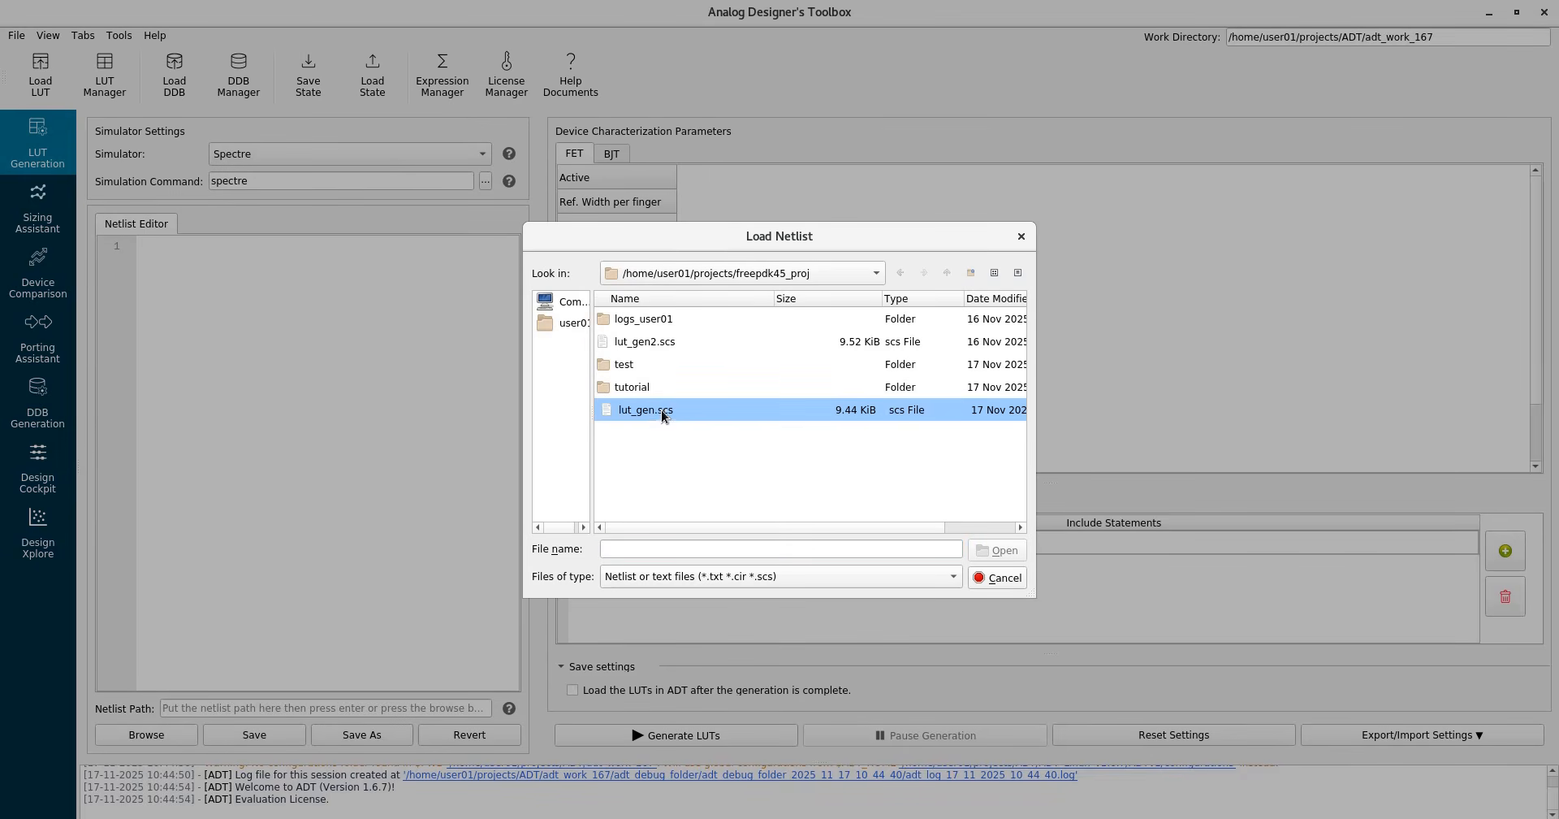
click(670, 414)
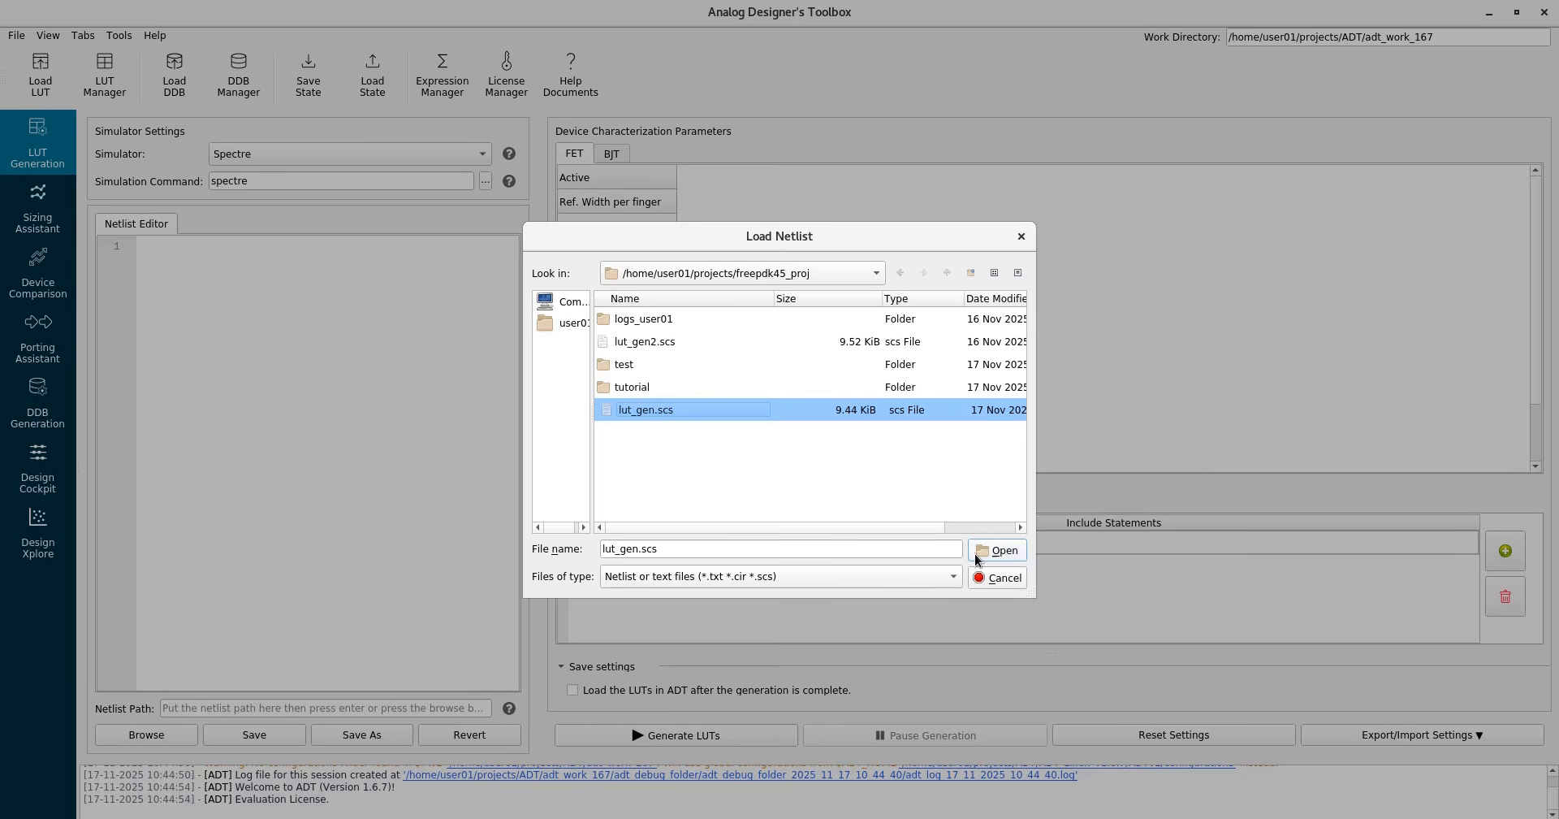
click(1005, 549)
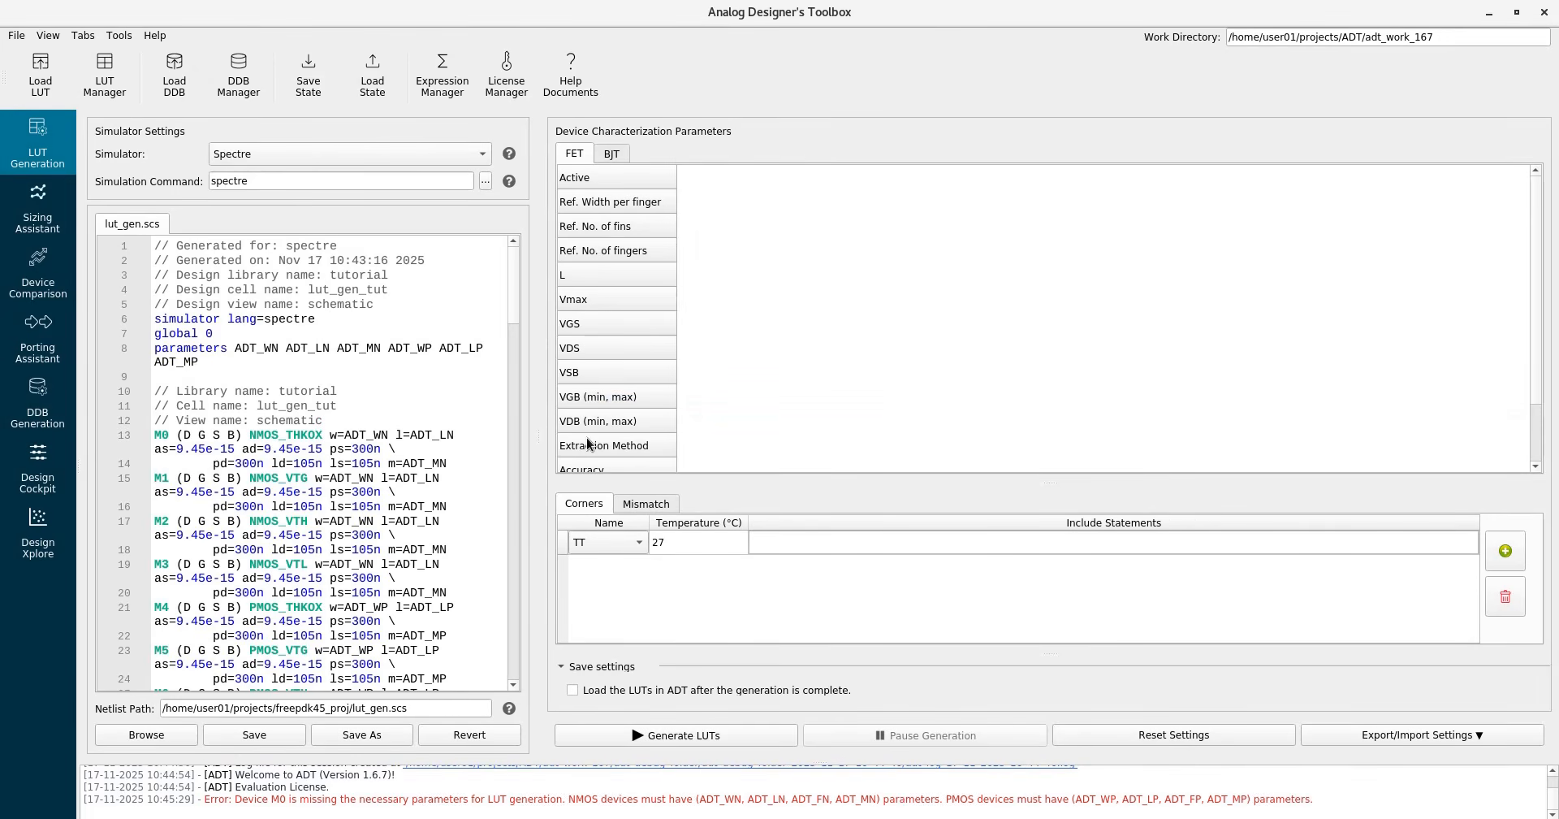
Change the multiplier of device M0 in the netlist to m=ADT_MN*ADT_FN, copying ADT_FN from the log's error message.
click(388, 436)
click(439, 462)
drag(791, 800, 828, 801)
key(ctrl+c)
text(*)
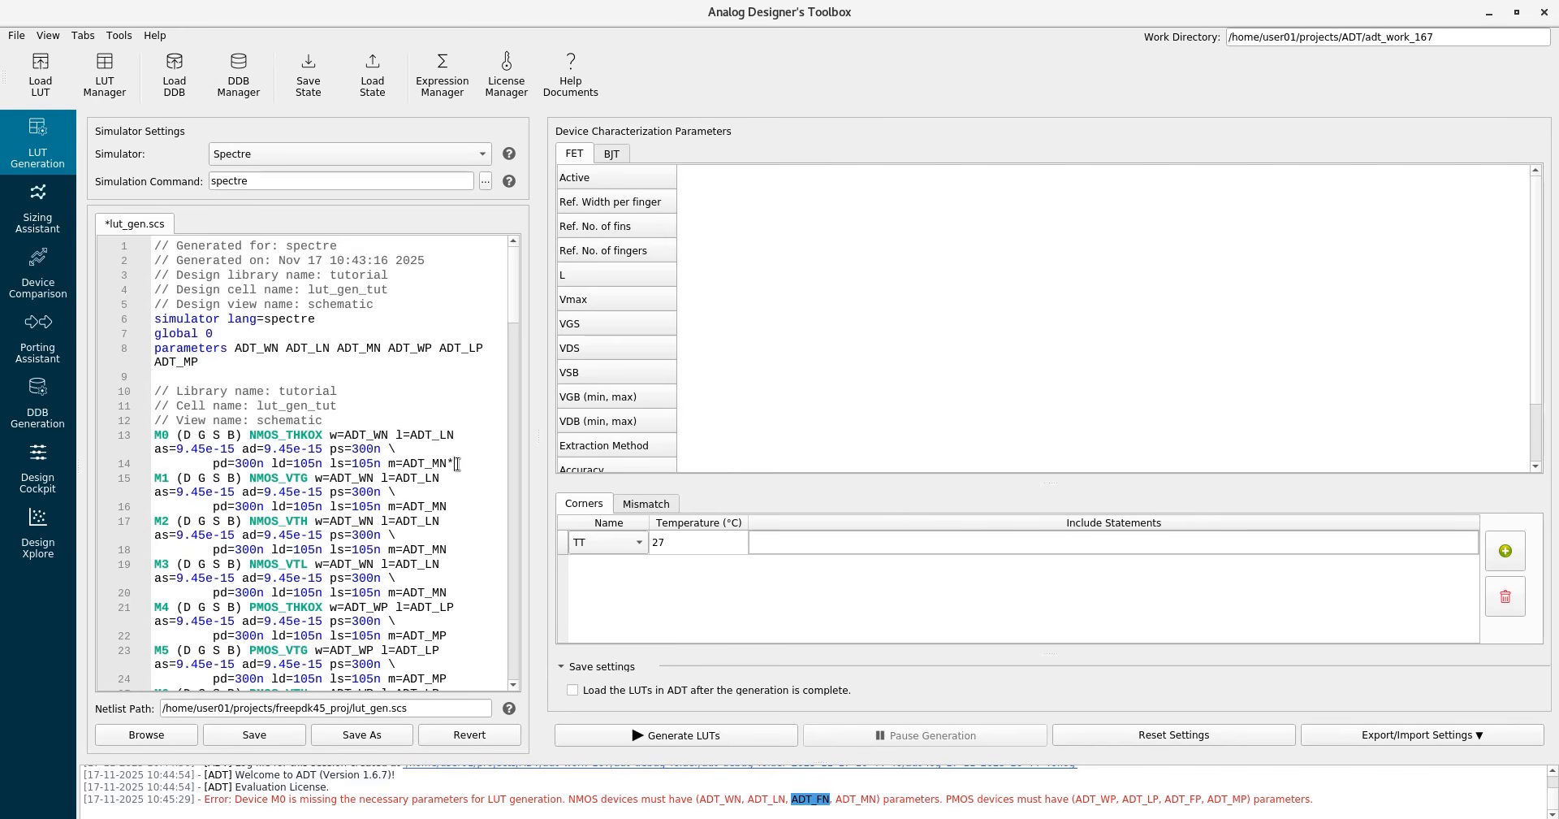
key(ctrl+v)
Copy the *ADT_FN factor from M0 to the multipliers of the other NMOS devices M1, M2 and M3.
drag(499, 463, 449, 460)
key(ctrl+c)
click(449, 506)
key(ctrl+v)
click(455, 555)
key(ctrl+v)
click(458, 593)
key(ctrl+v)
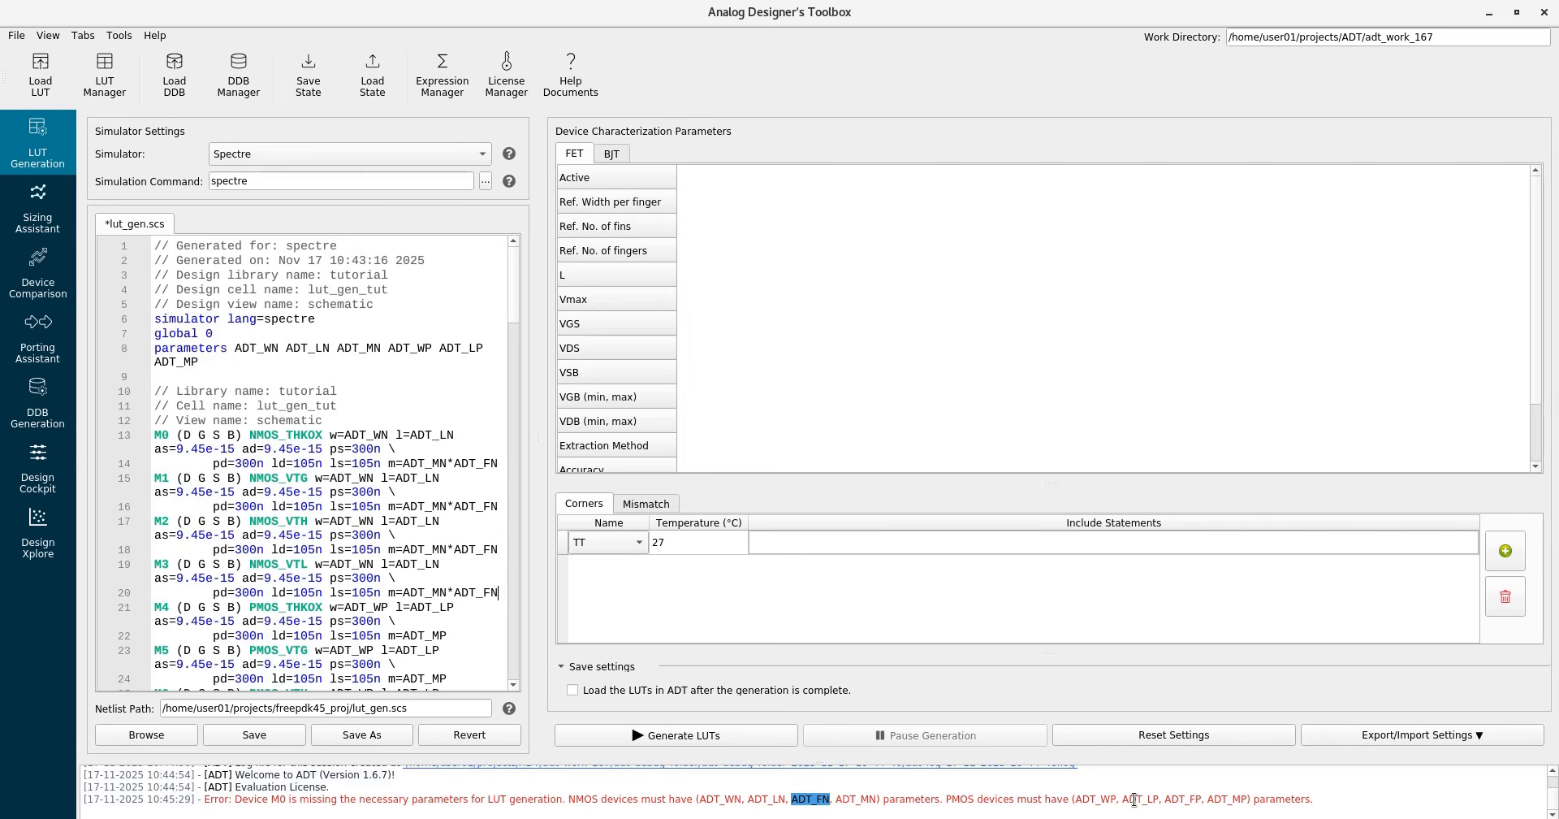
Copy ADT_FP from the log's error message and change the multiplier of device M4 to m=ADT_MP*ADT_FP.
click(1166, 801)
drag(1166, 801, 1202, 802)
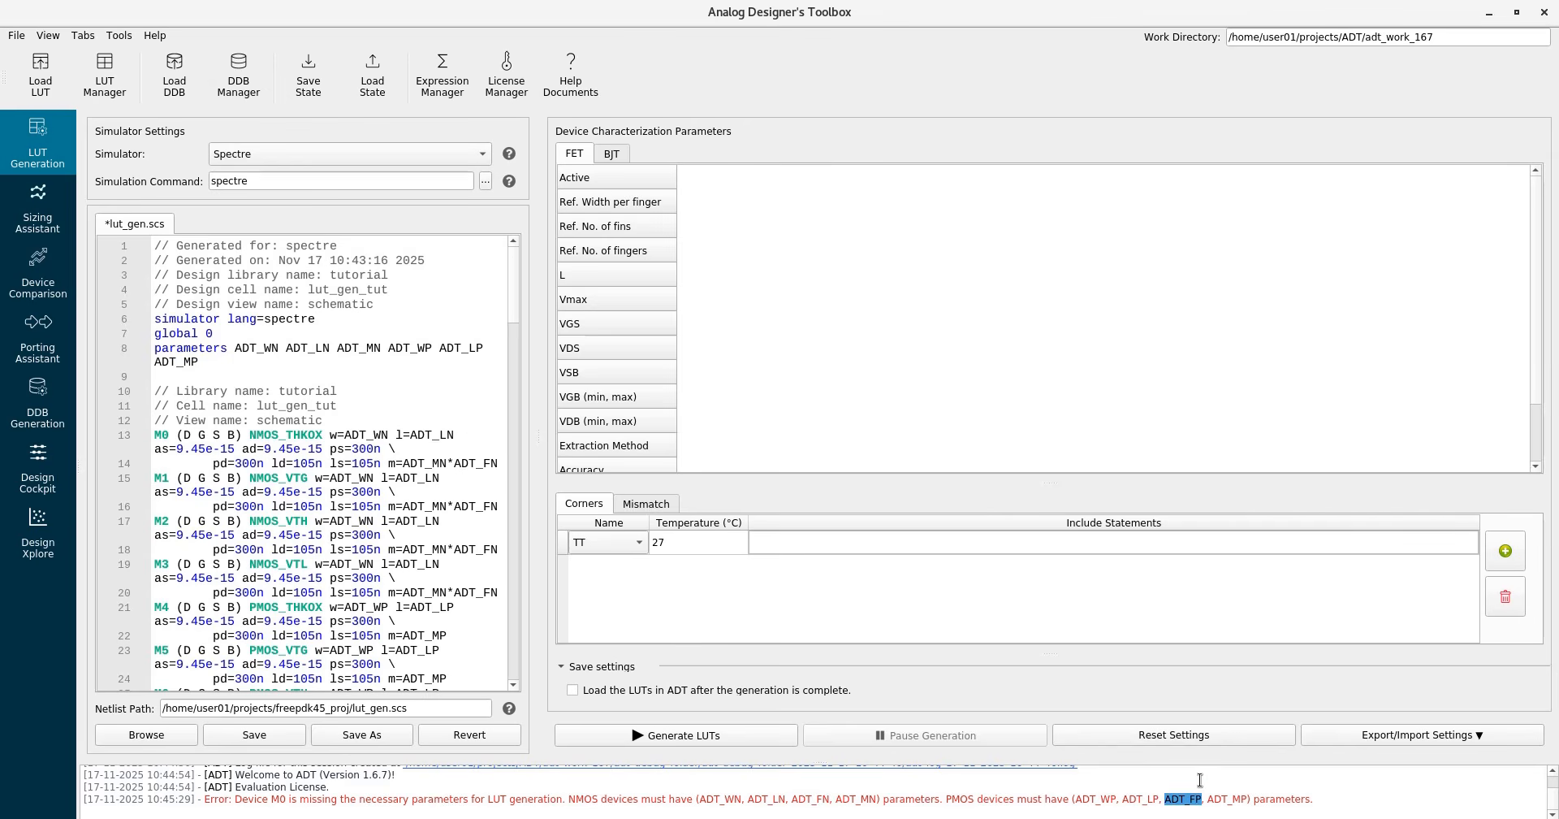
scroll(400, 579, down, 1)
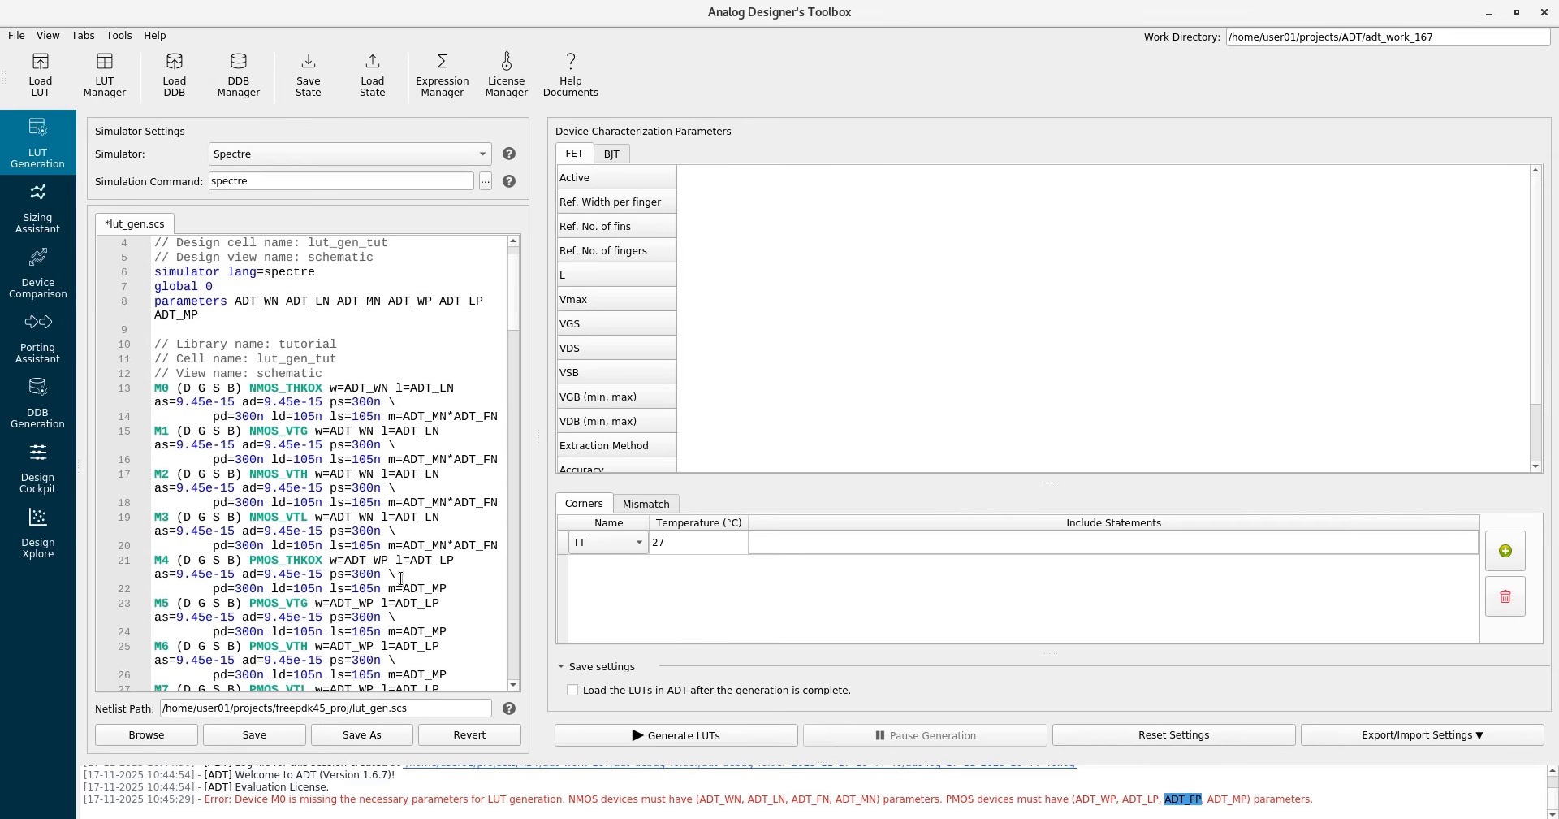
click(450, 588)
key(ctrl+v)
Copy the *ADT_FP factor from M4 to the multipliers of PMOS devices M5, M6 and M7, and save the netlist.
key(shift+Left)
key(shift+Left)
key(shift+Left)
key(shift+Left)
key(shift+Left)
key(shift+Left)
key(shift+Left)
key(ctrl+c)
click(457, 637)
key(ctrl+v)
scroll(456, 640, down, 1)
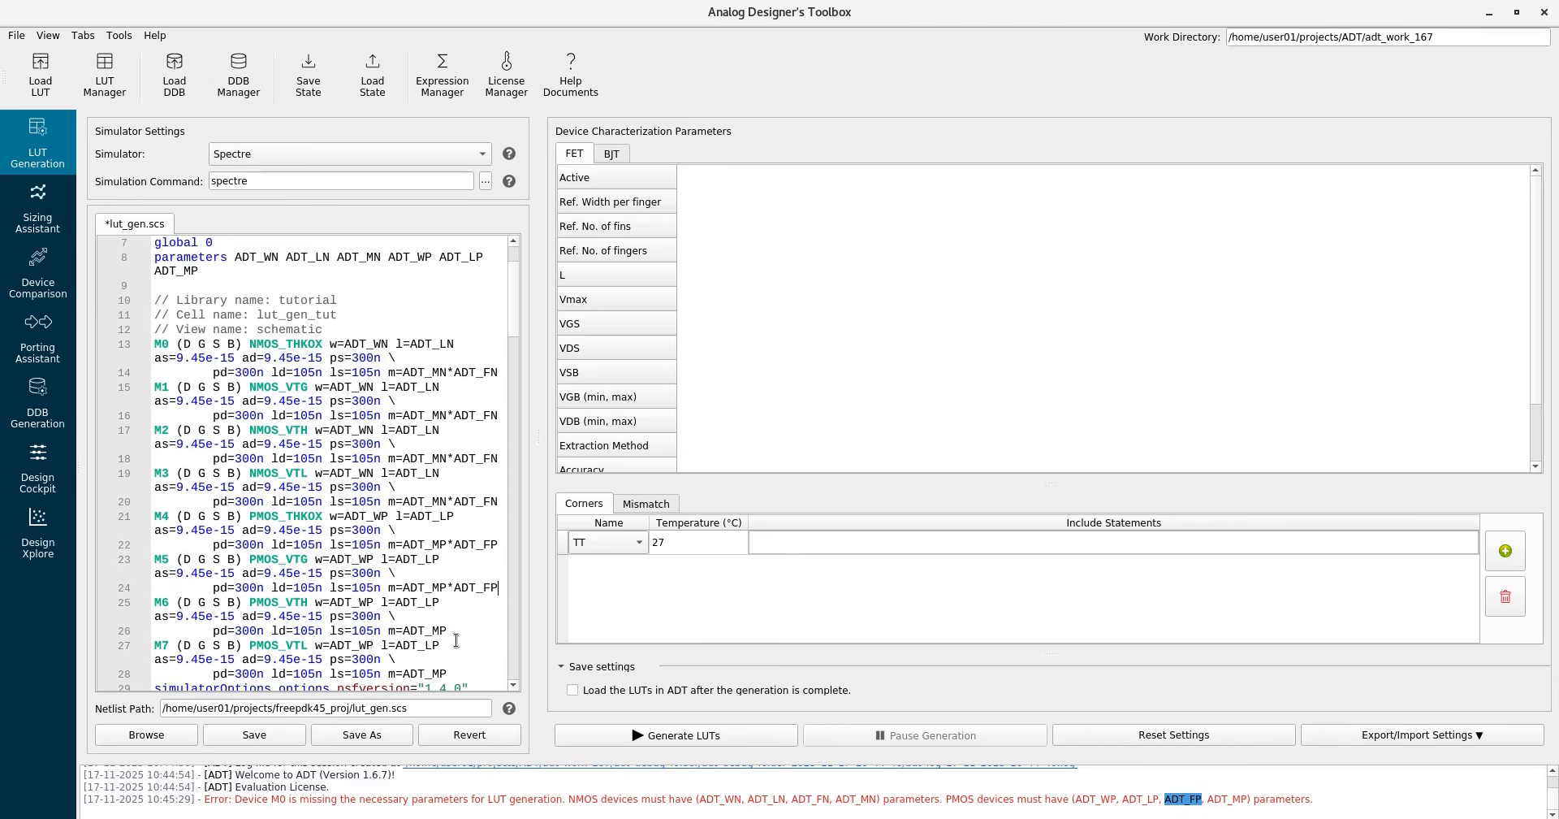
click(457, 633)
key(ctrl+v)
scroll(456, 632, down, 2)
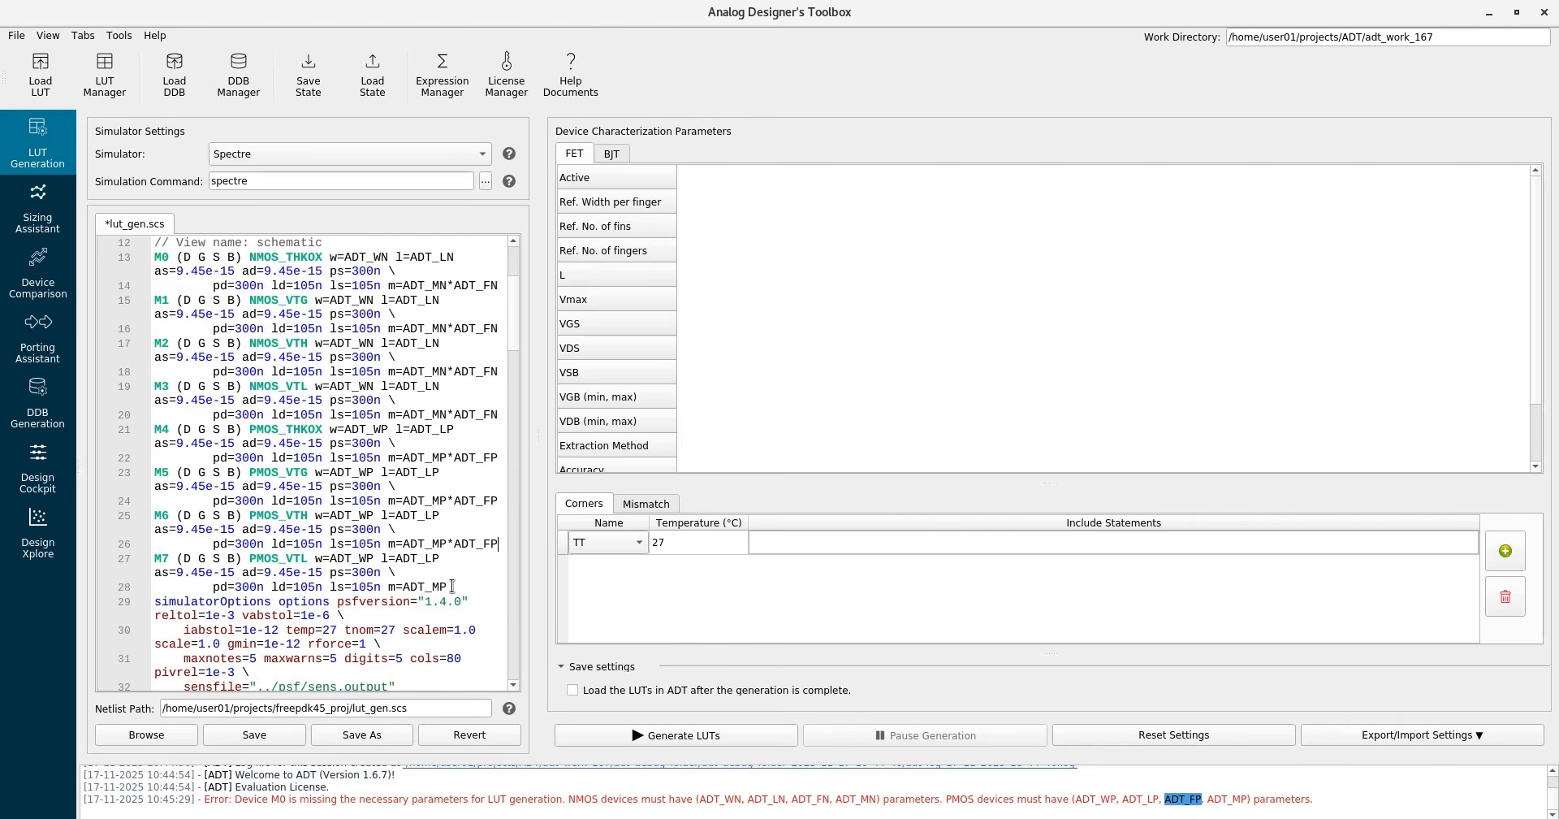
click(452, 586)
key(ctrl+v)
click(254, 735)
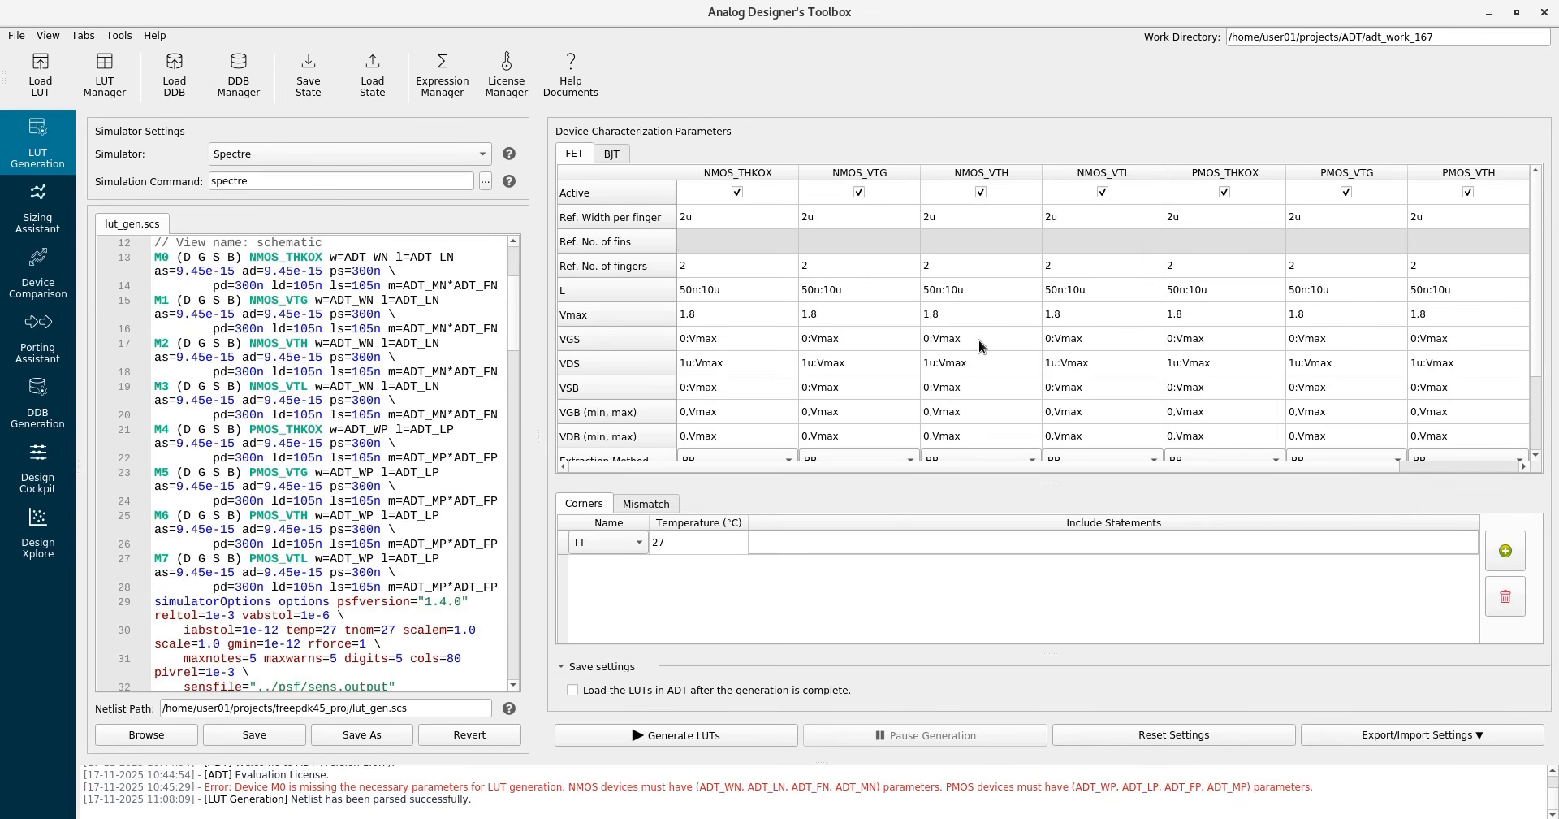
Review the device columns and compare the channel length range of NMOS_THKOX with its valid_L entry in the netlist.
drag(885, 465, 1078, 469)
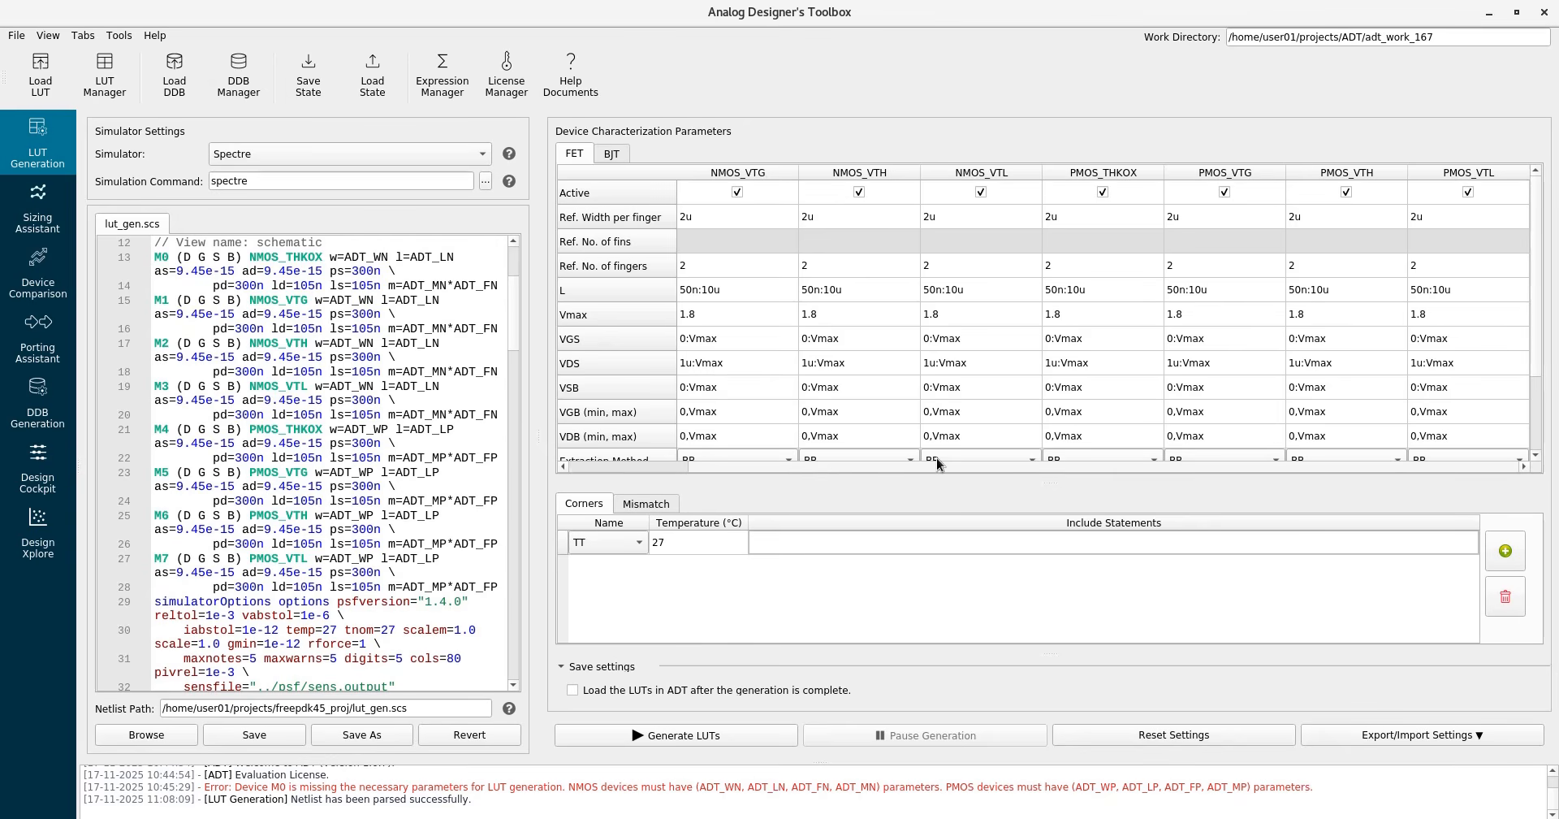
drag(937, 457, 825, 455)
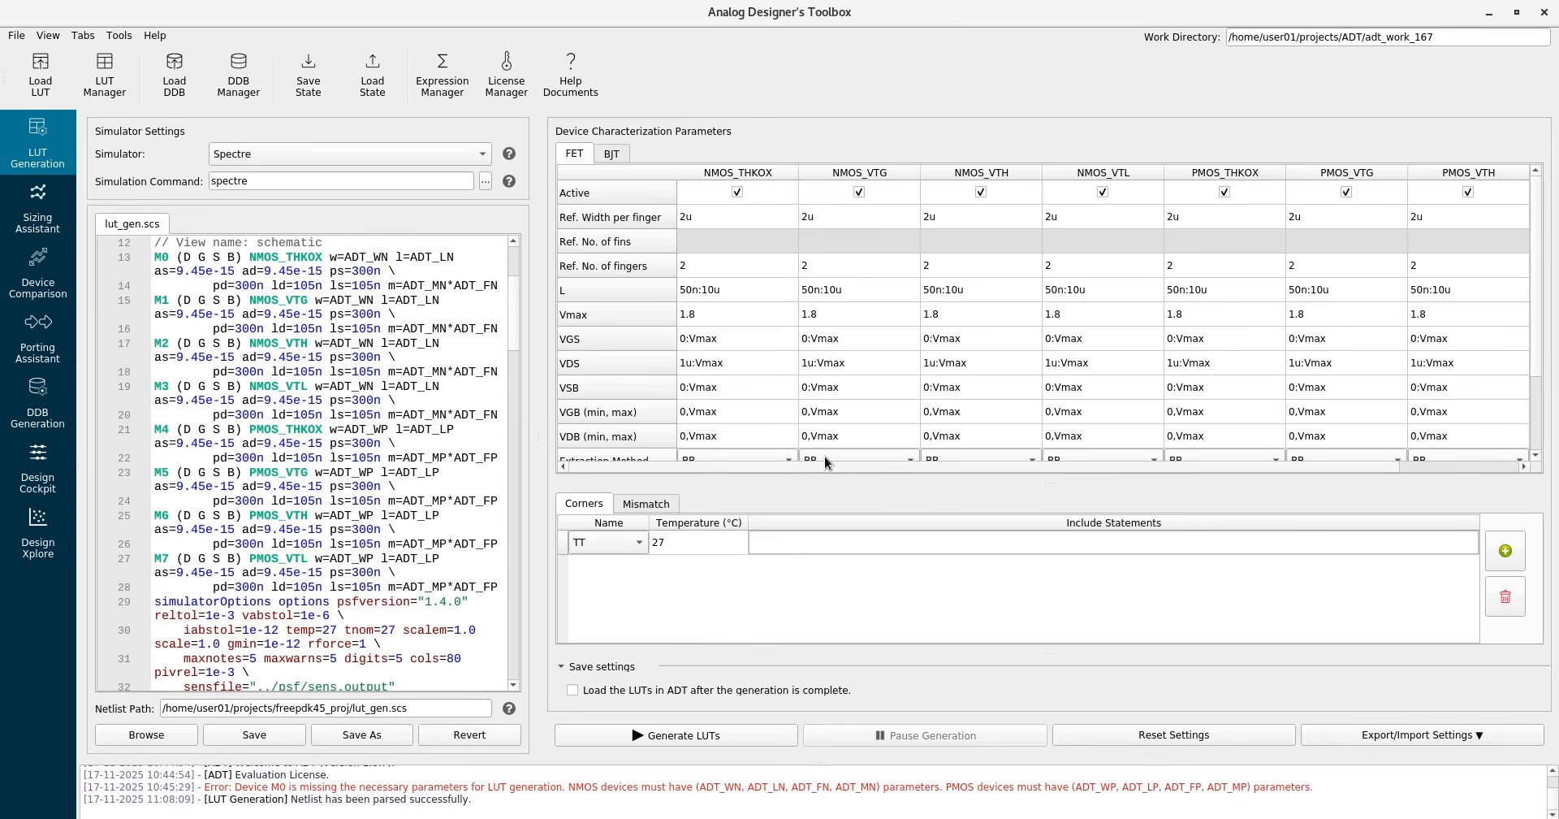
click(739, 193)
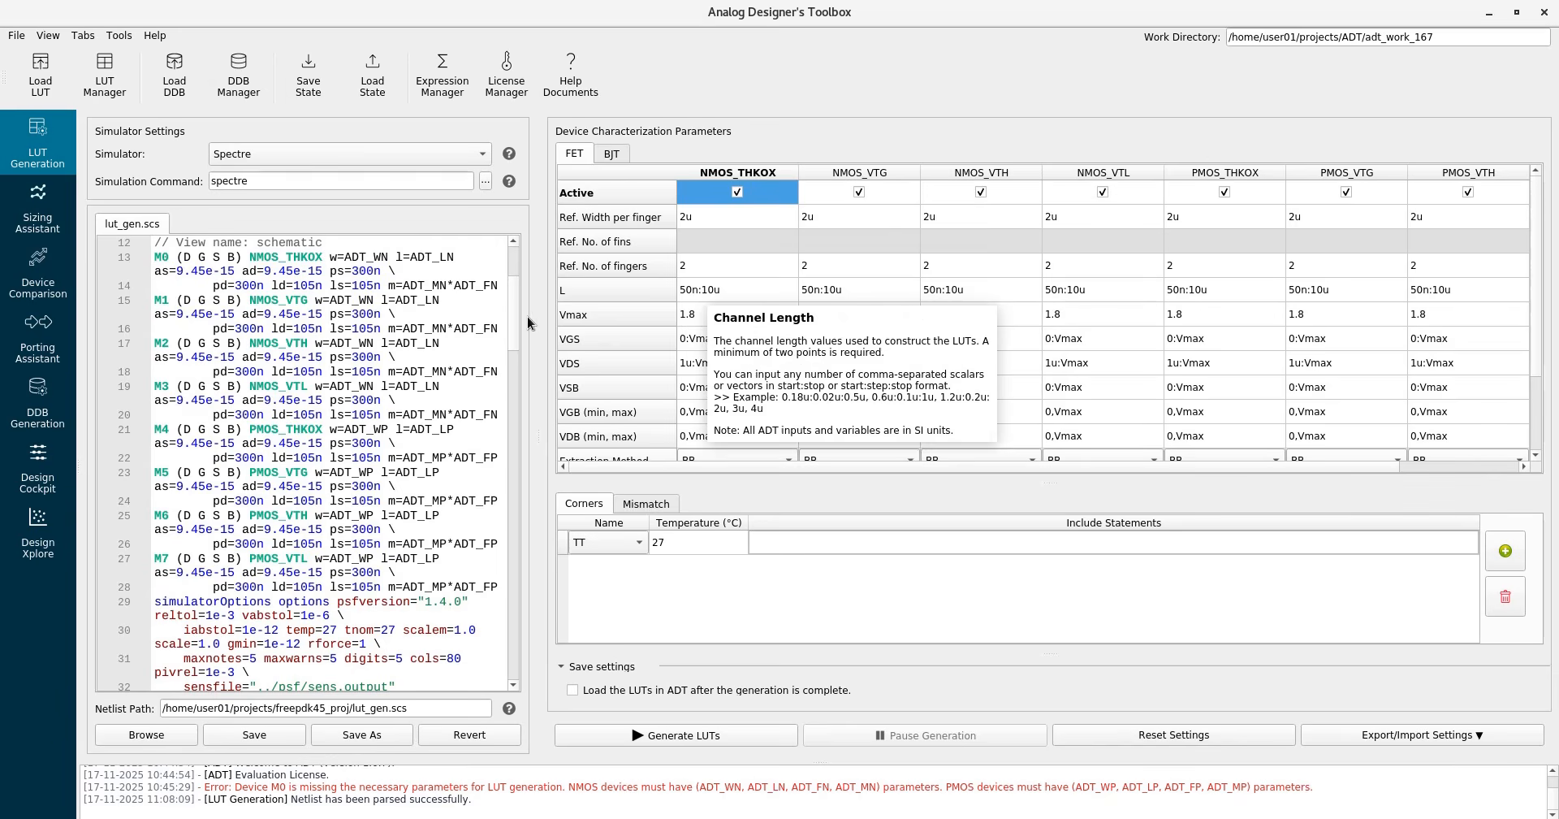
scroll(508, 398, down, 15)
drag(508, 392, 514, 371)
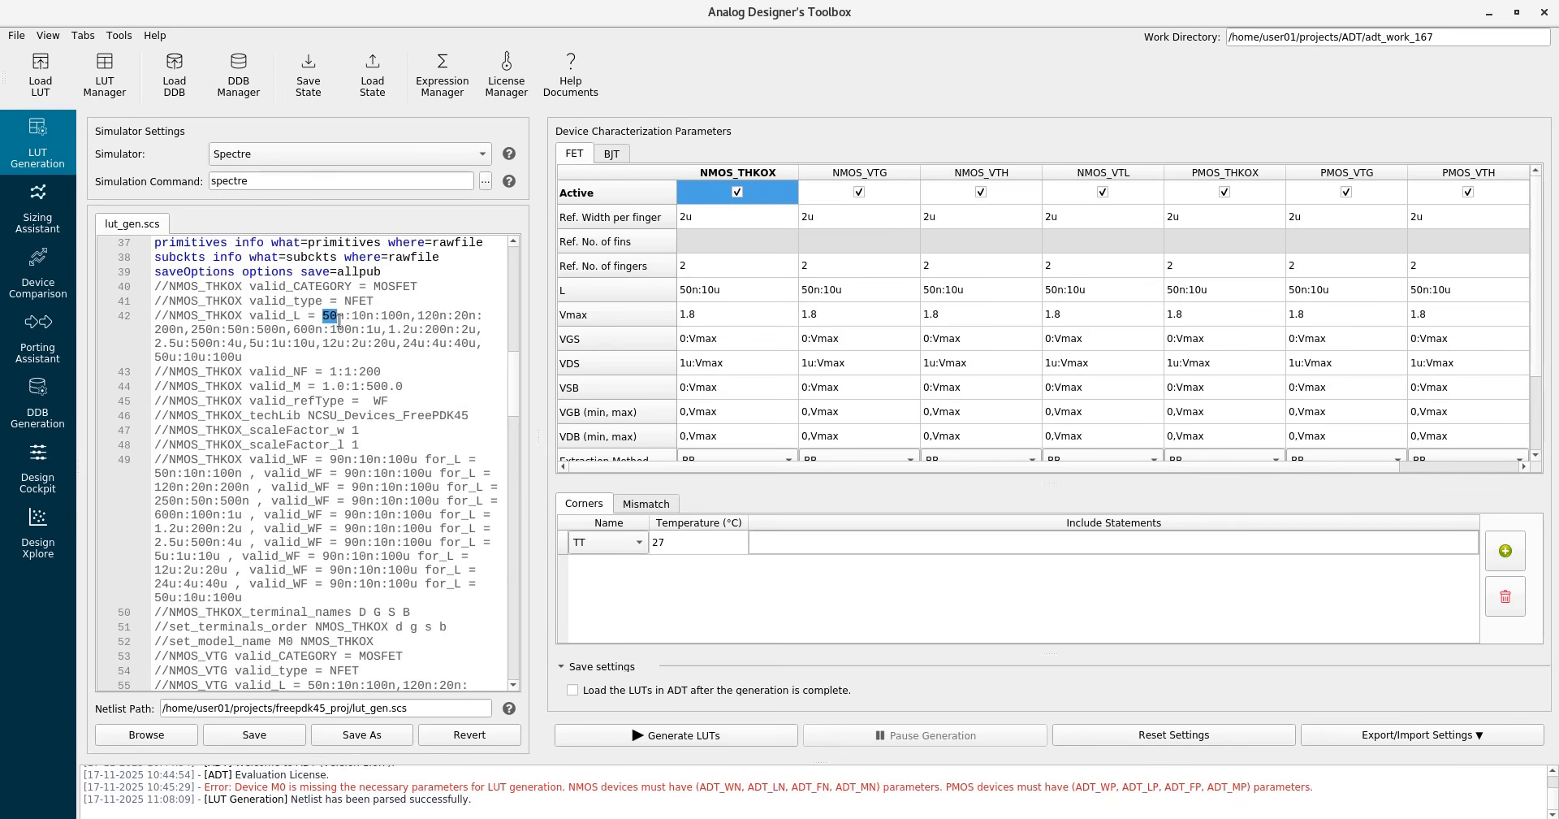
drag(243, 358, 213, 359)
key(Right)
double_click(712, 290)
click(712, 289)
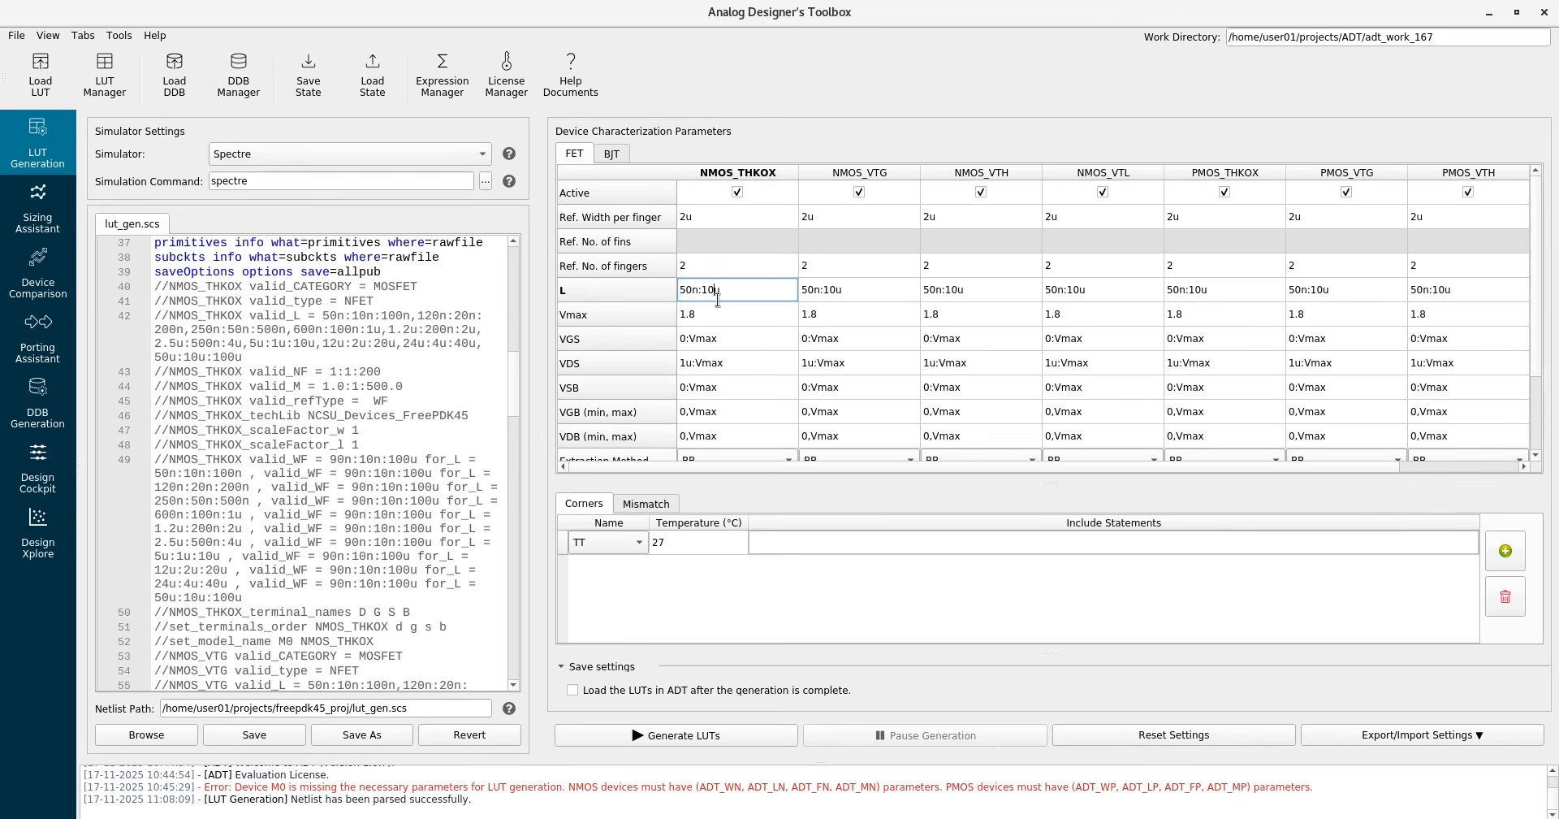
click(739, 314)
double_click(733, 288)
click(731, 288)
mouse_move(686, 290)
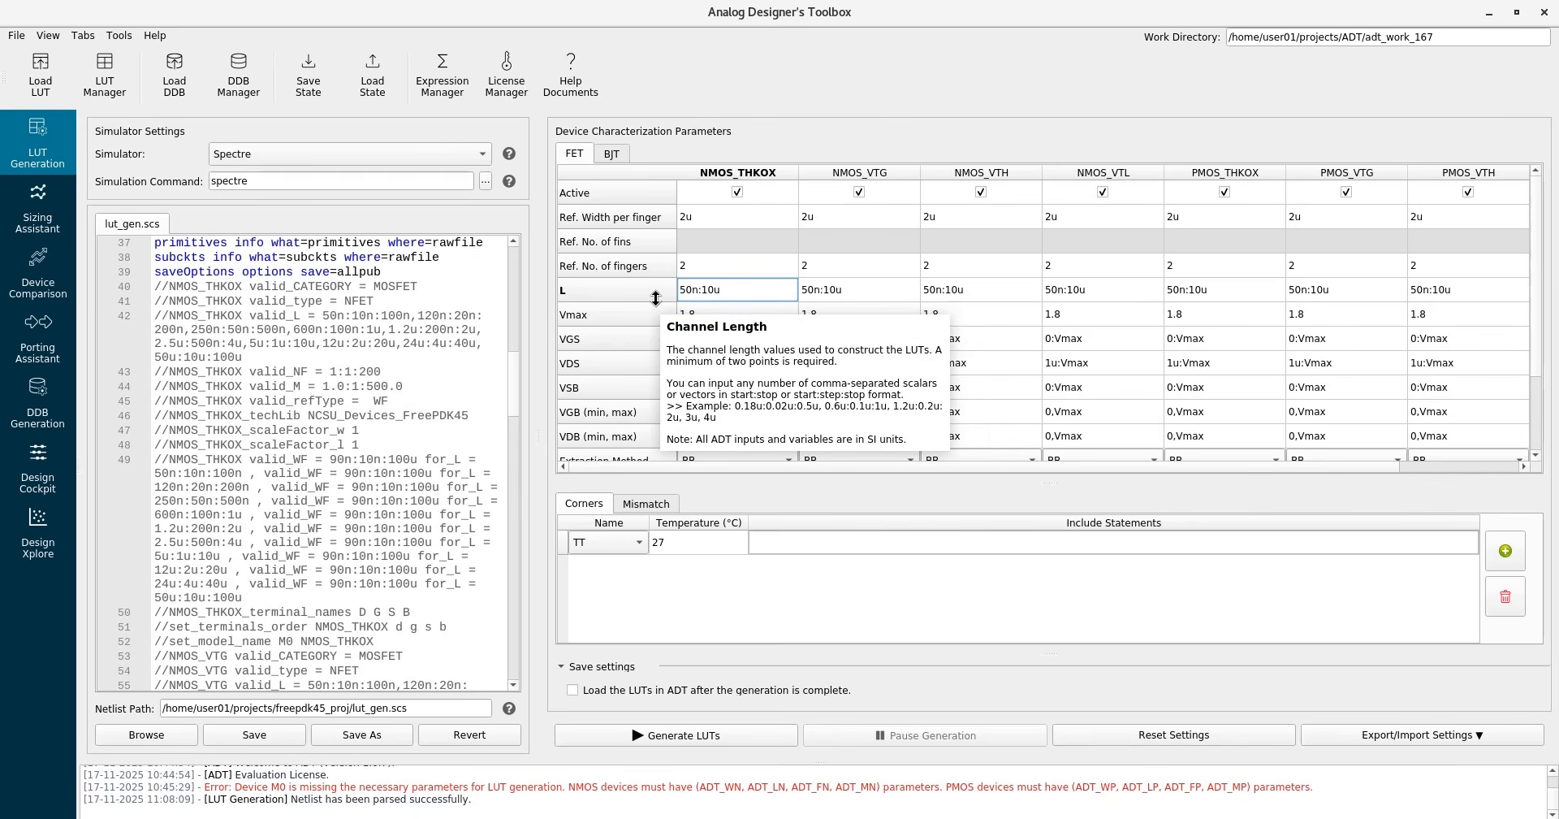
Set Vmax of NMOS_THKOX to 1 and apply the value to the other devices.
click(775, 322)
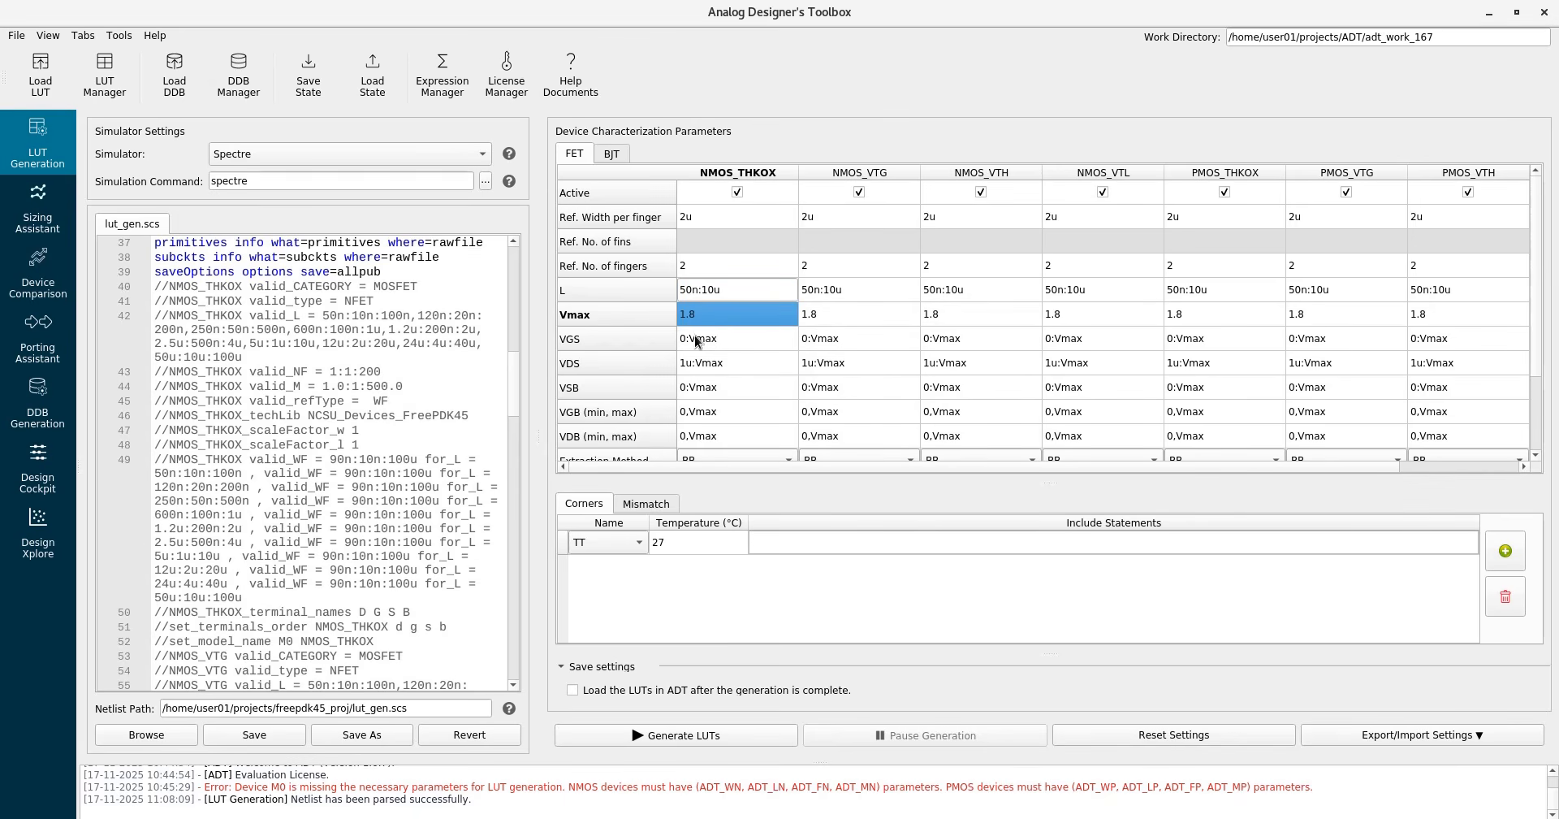
mouse_move(710, 329)
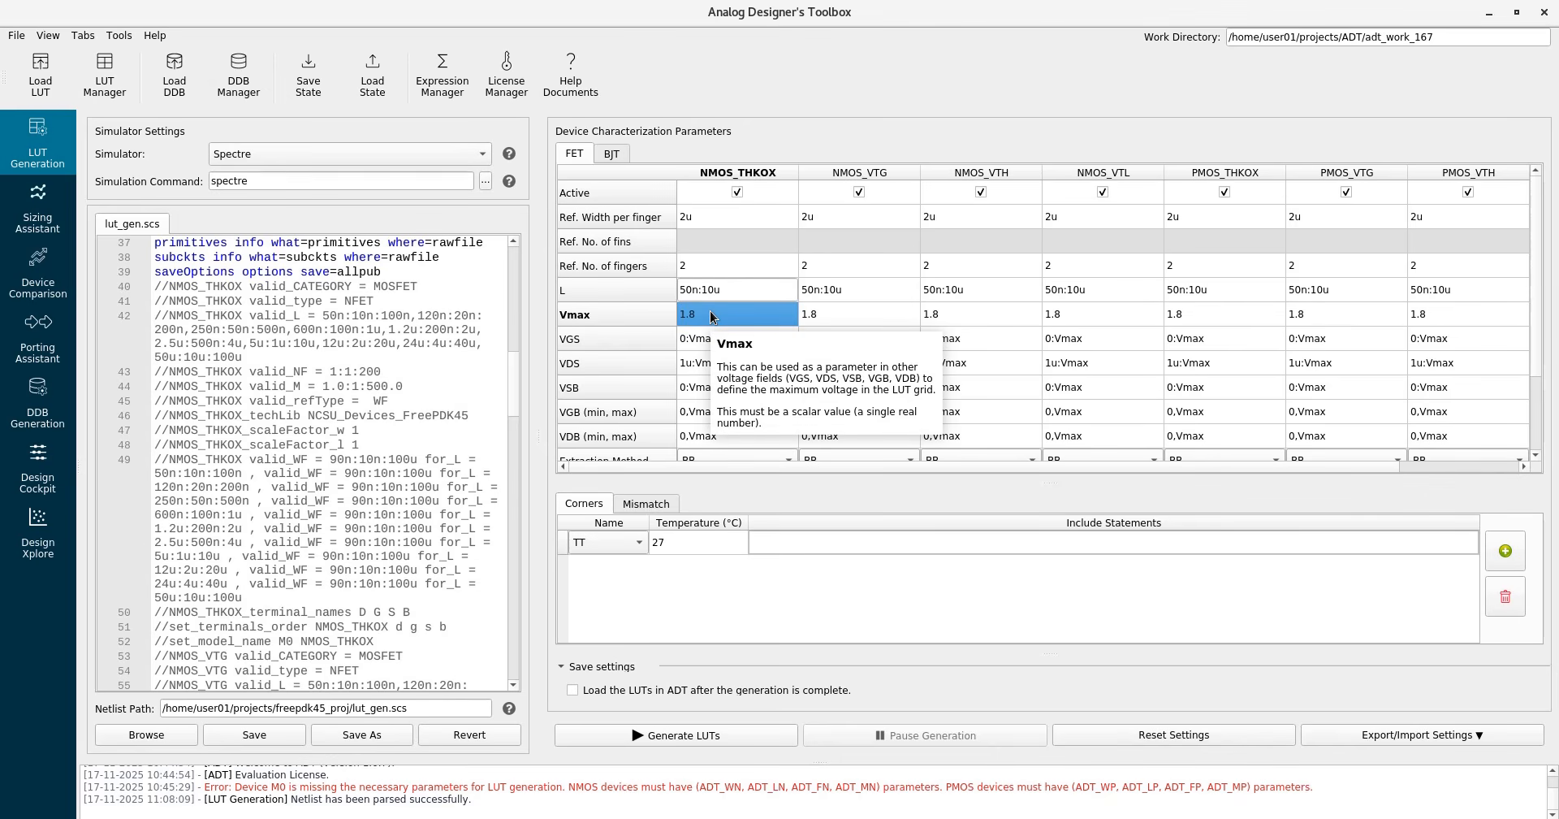
double_click(737, 312)
text(1)
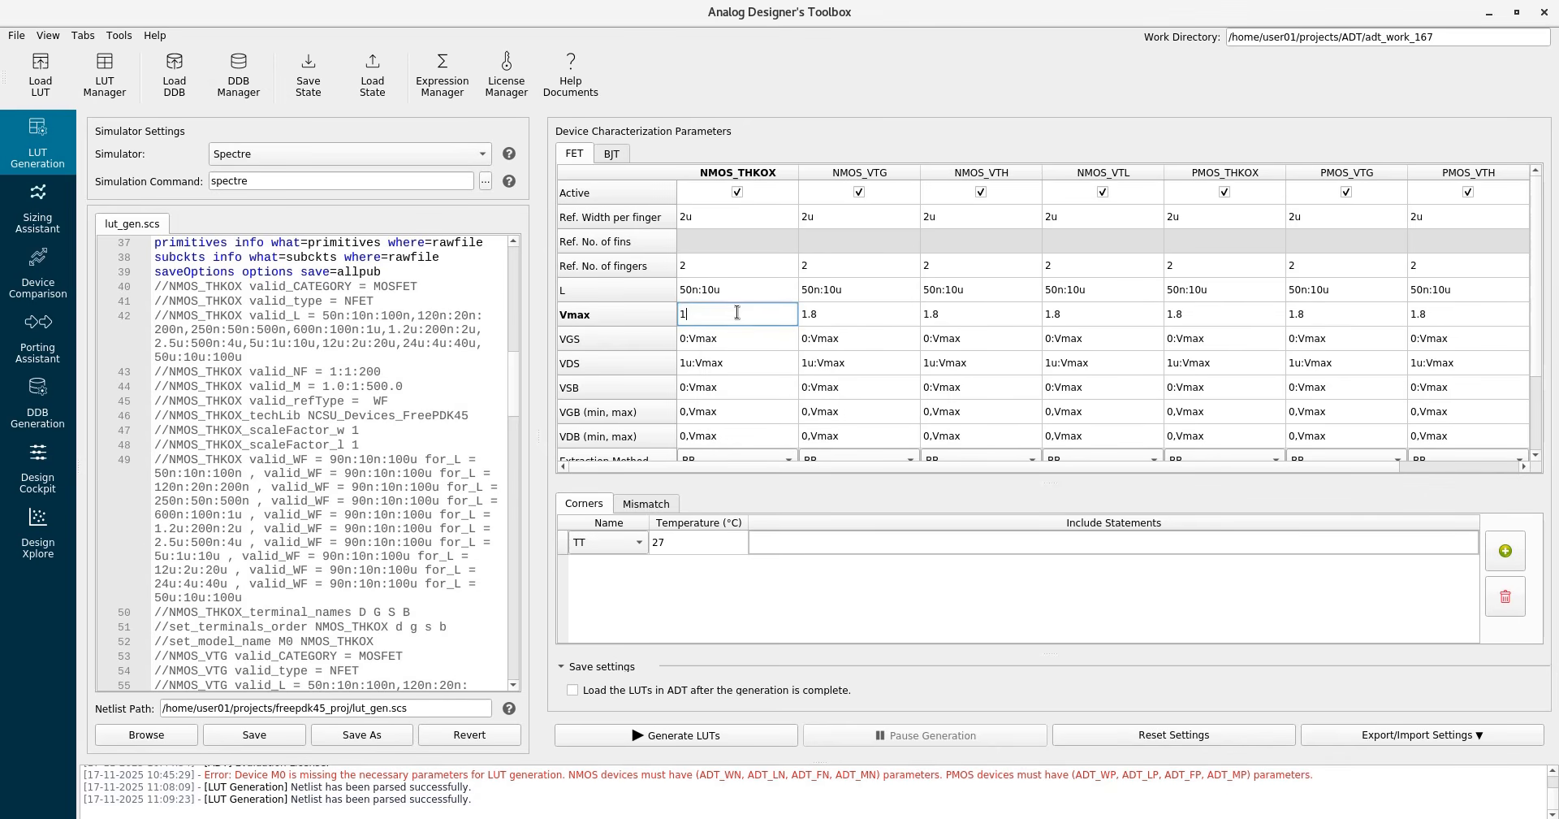
key(Return)
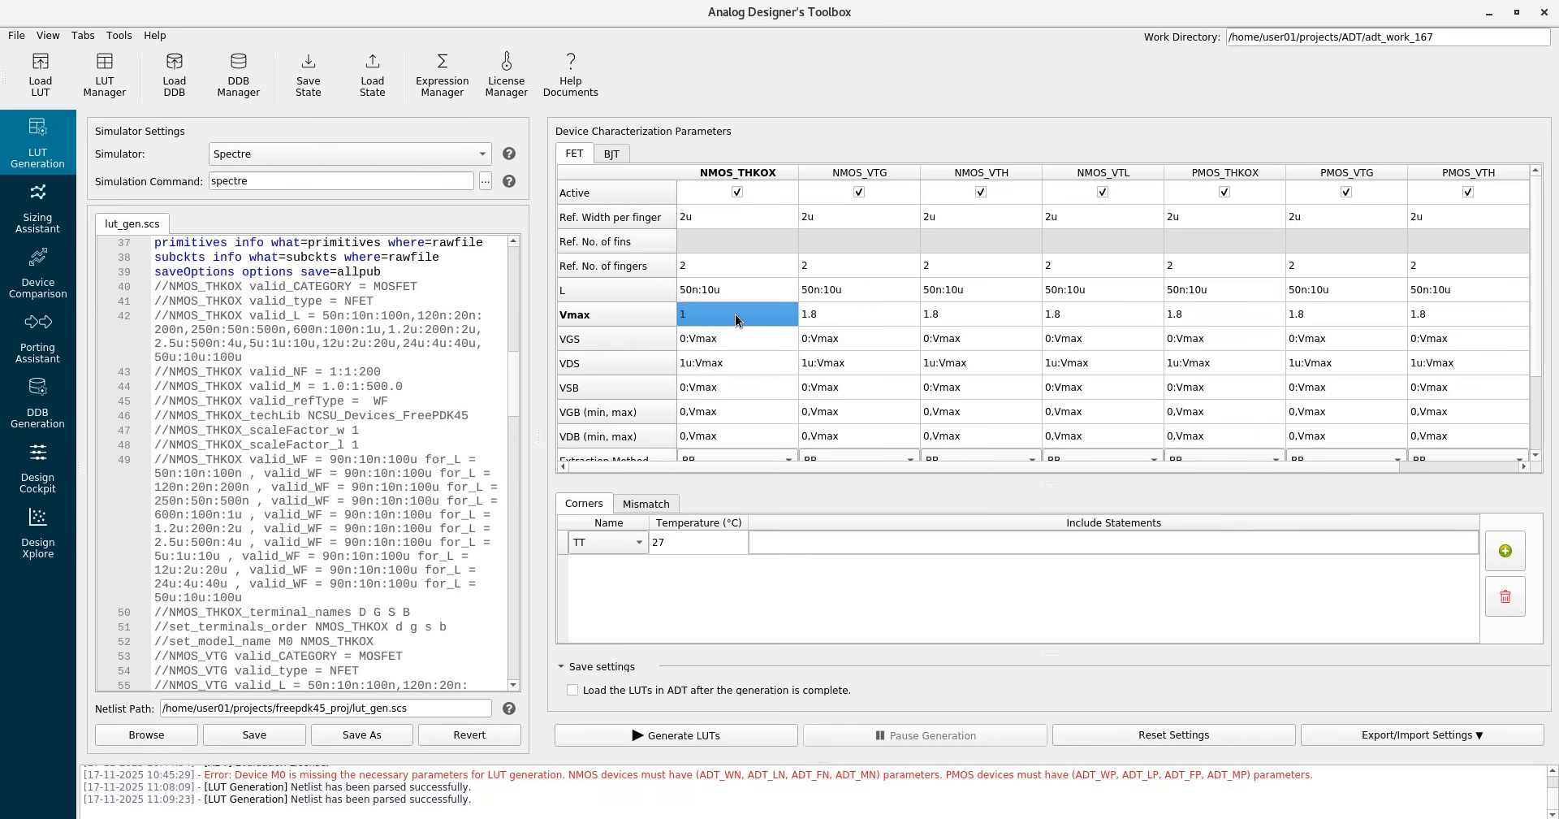
right_click(735, 317)
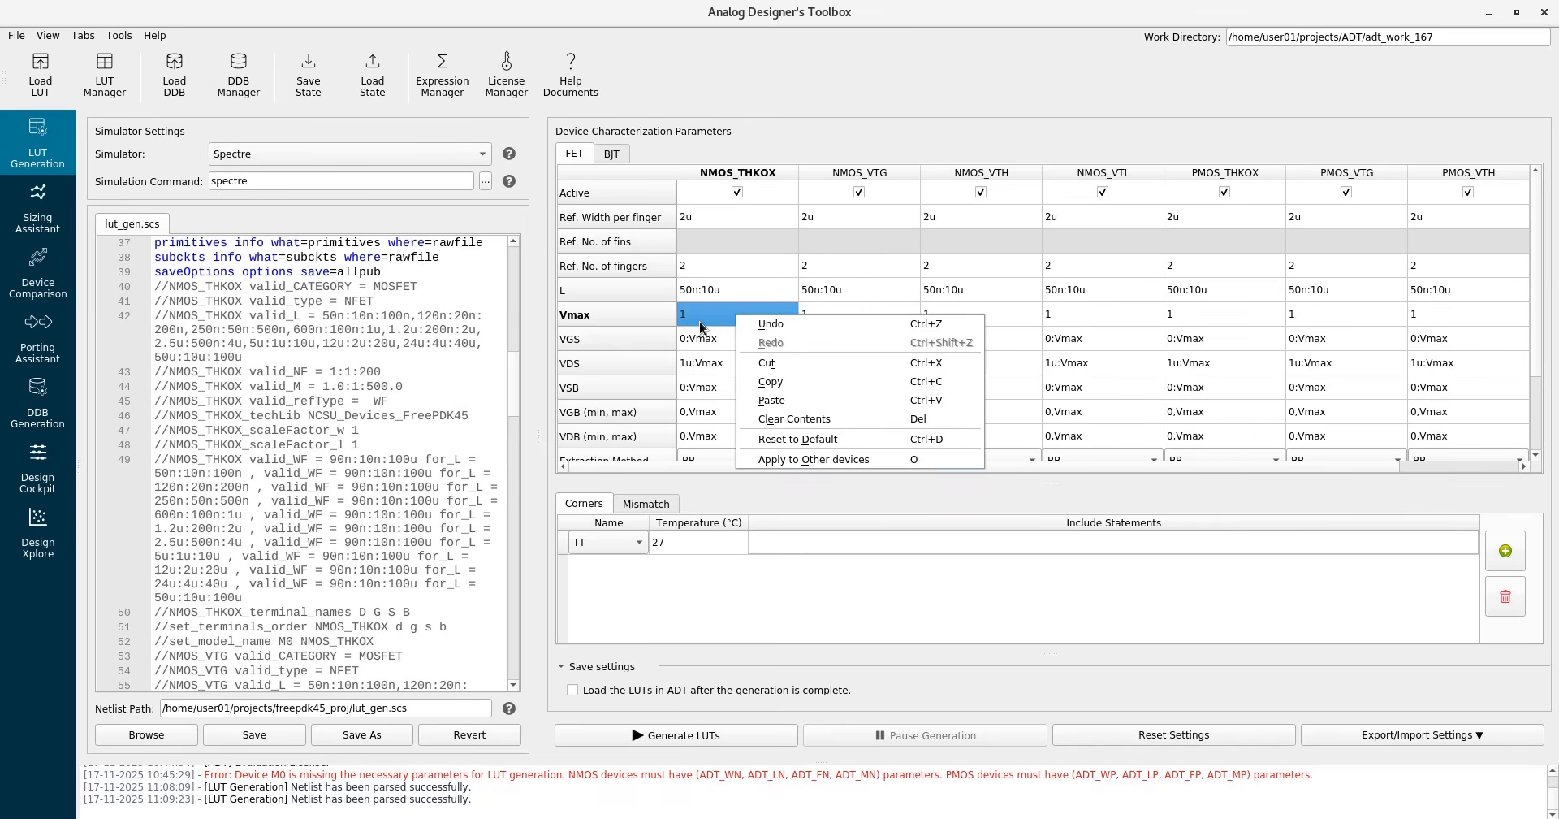
key(o)
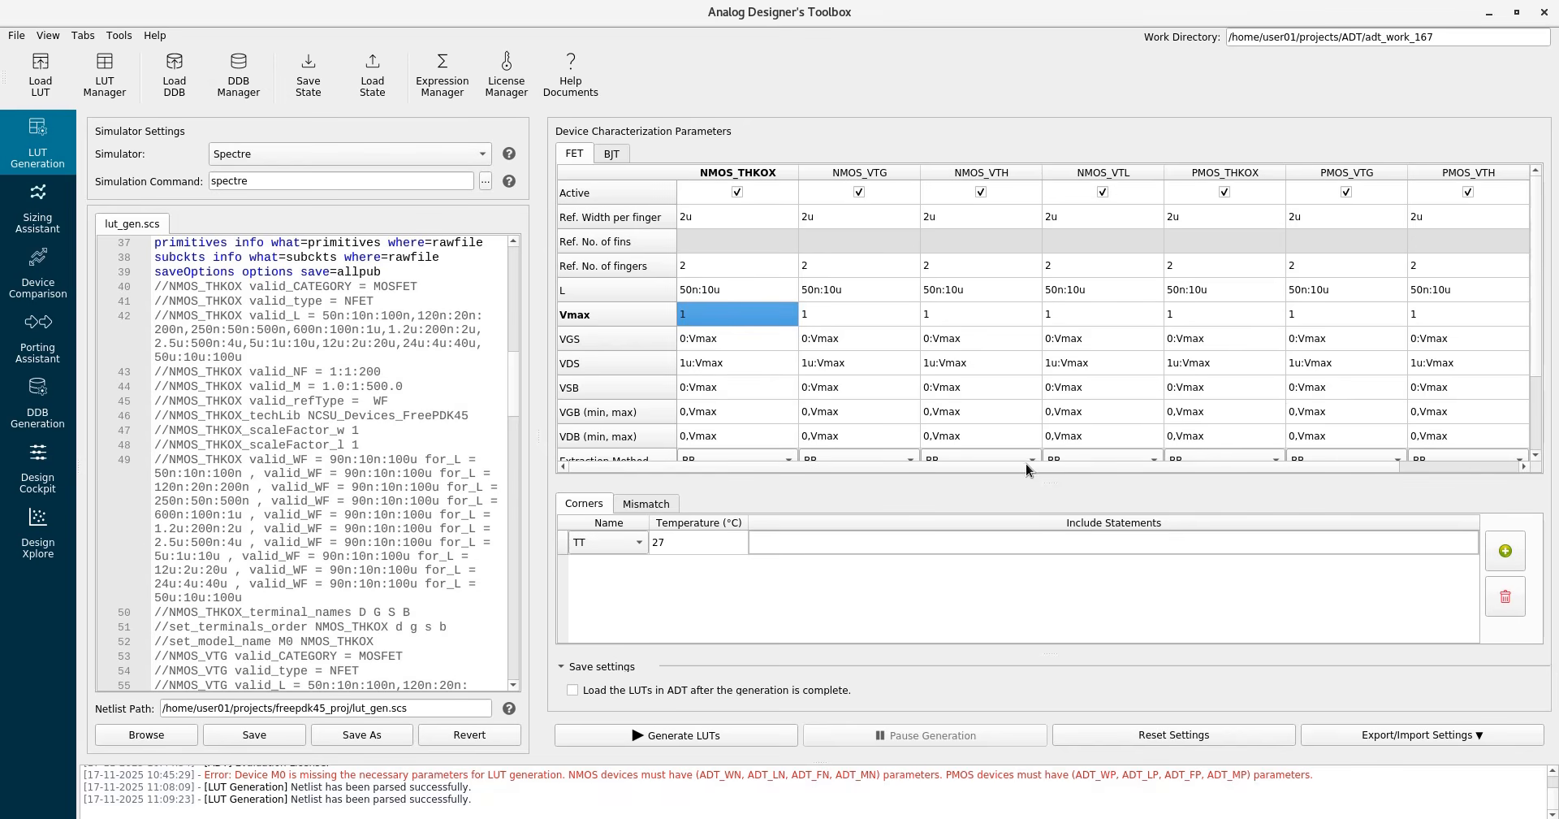
Set Vmax to 2 for the two thick-oxide devices, NMOS_THKOX and PMOS_THKOX.
mouse_move(1026, 467)
mouse_down()
mouse_move(1285, 466)
mouse_move(1005, 479)
mouse_up()
text(2)
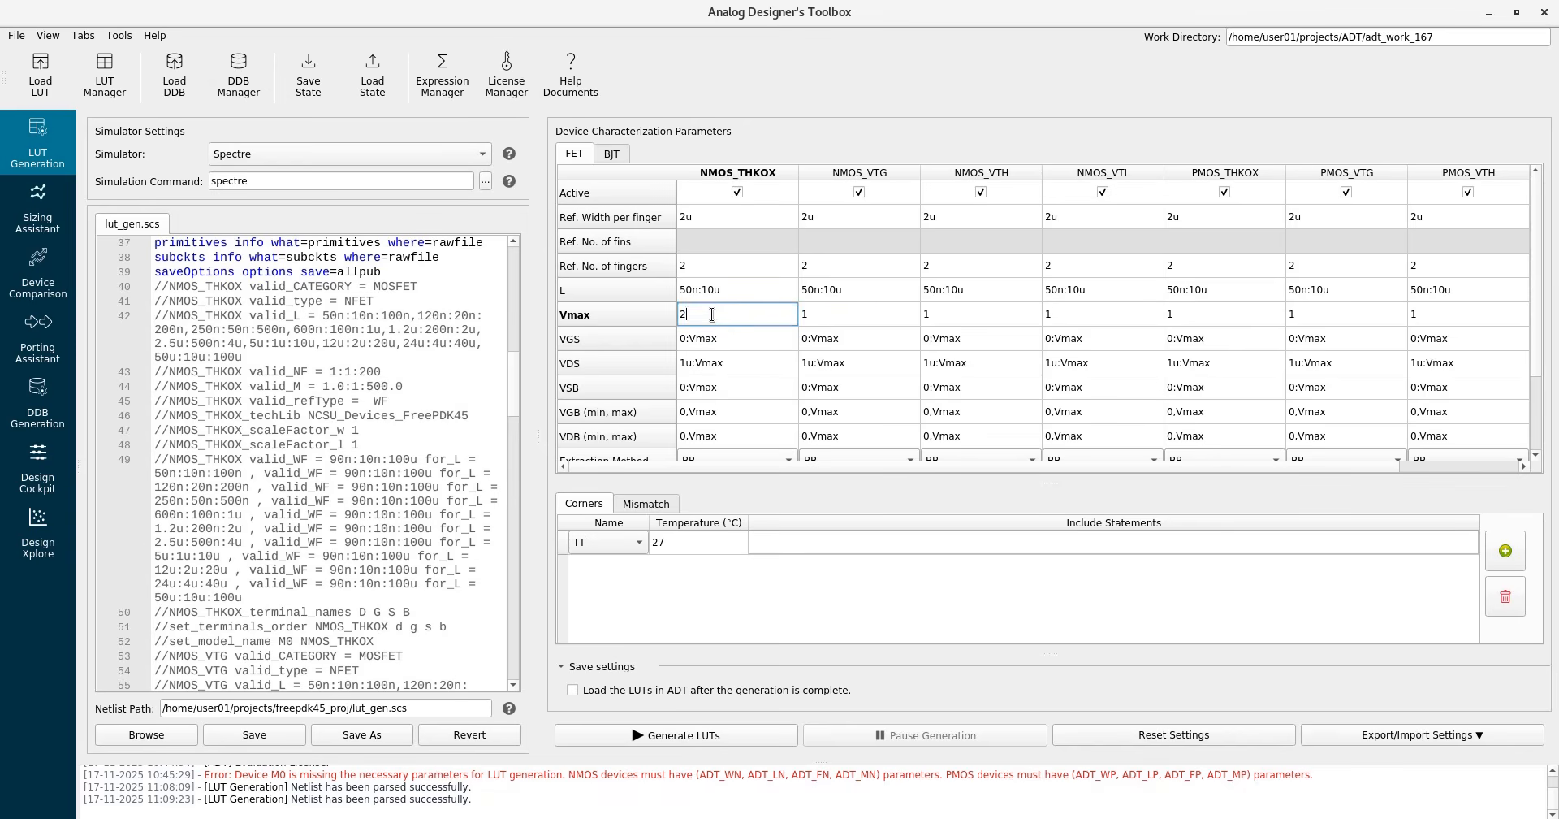
key(Tab)
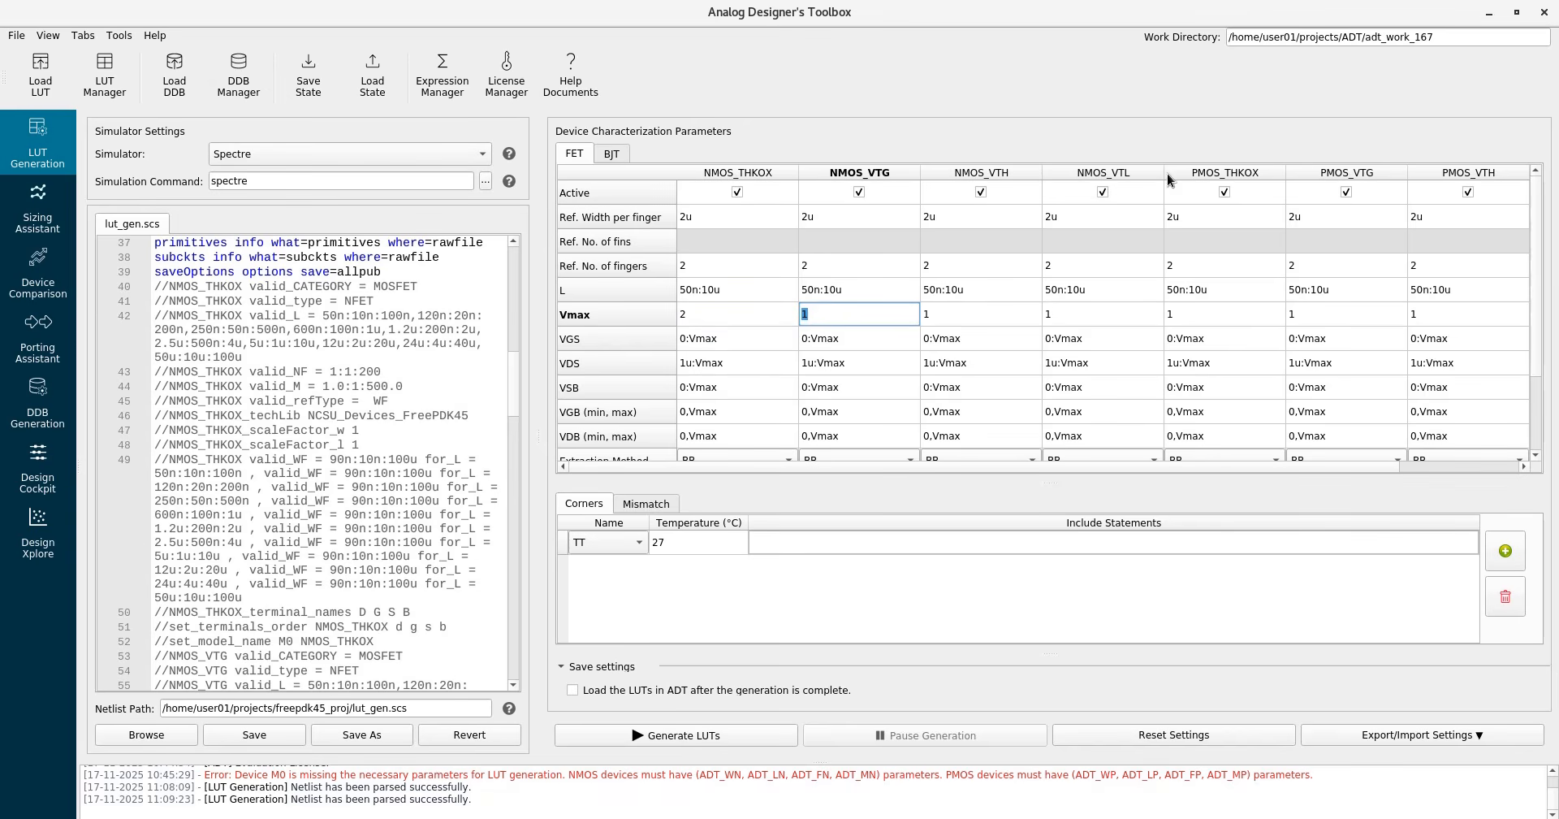
click(1194, 322)
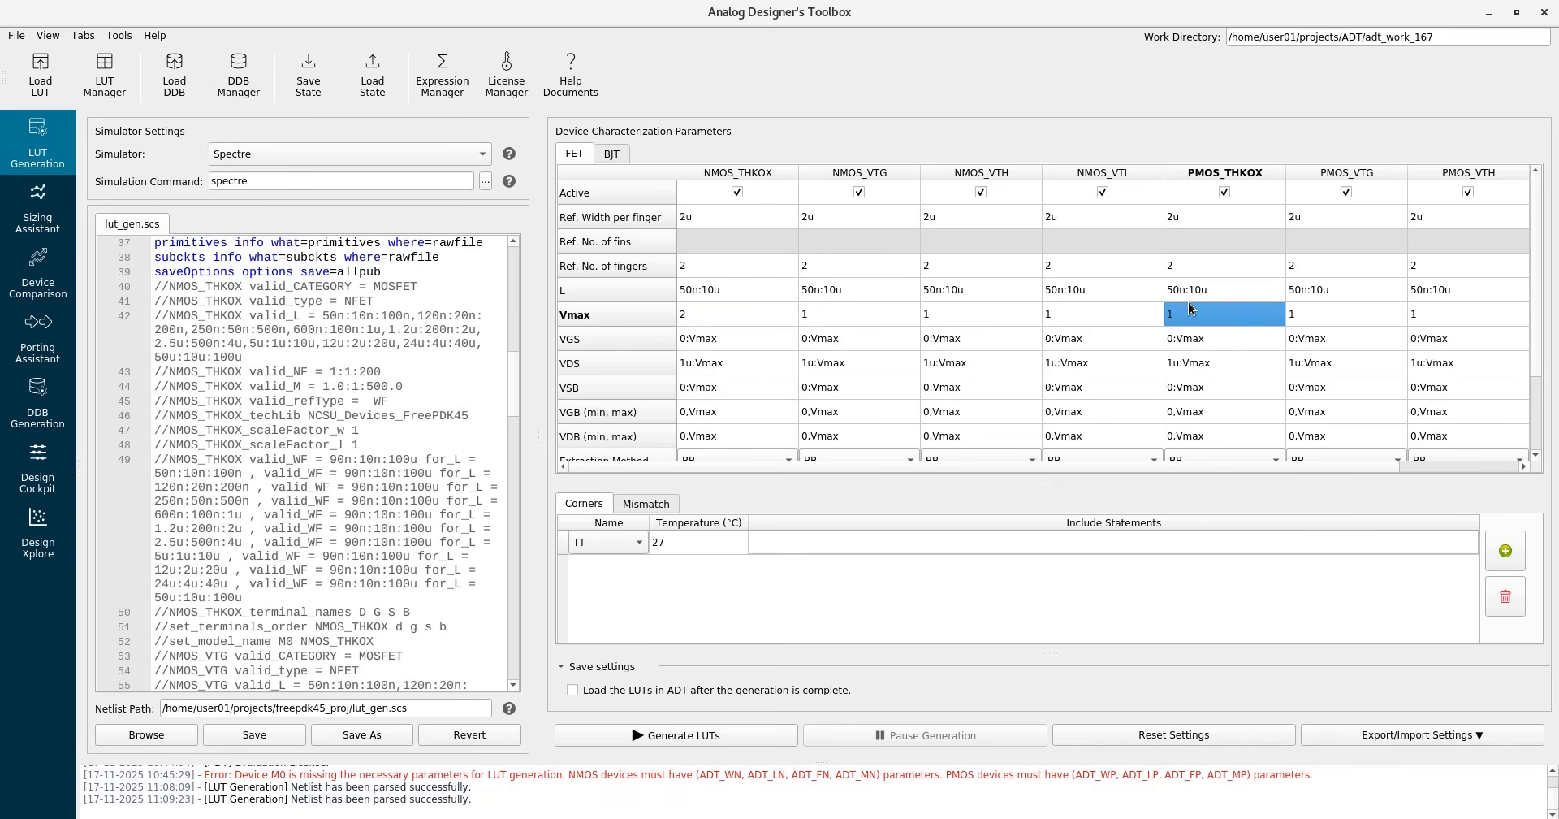
text(2)
key(Tab)
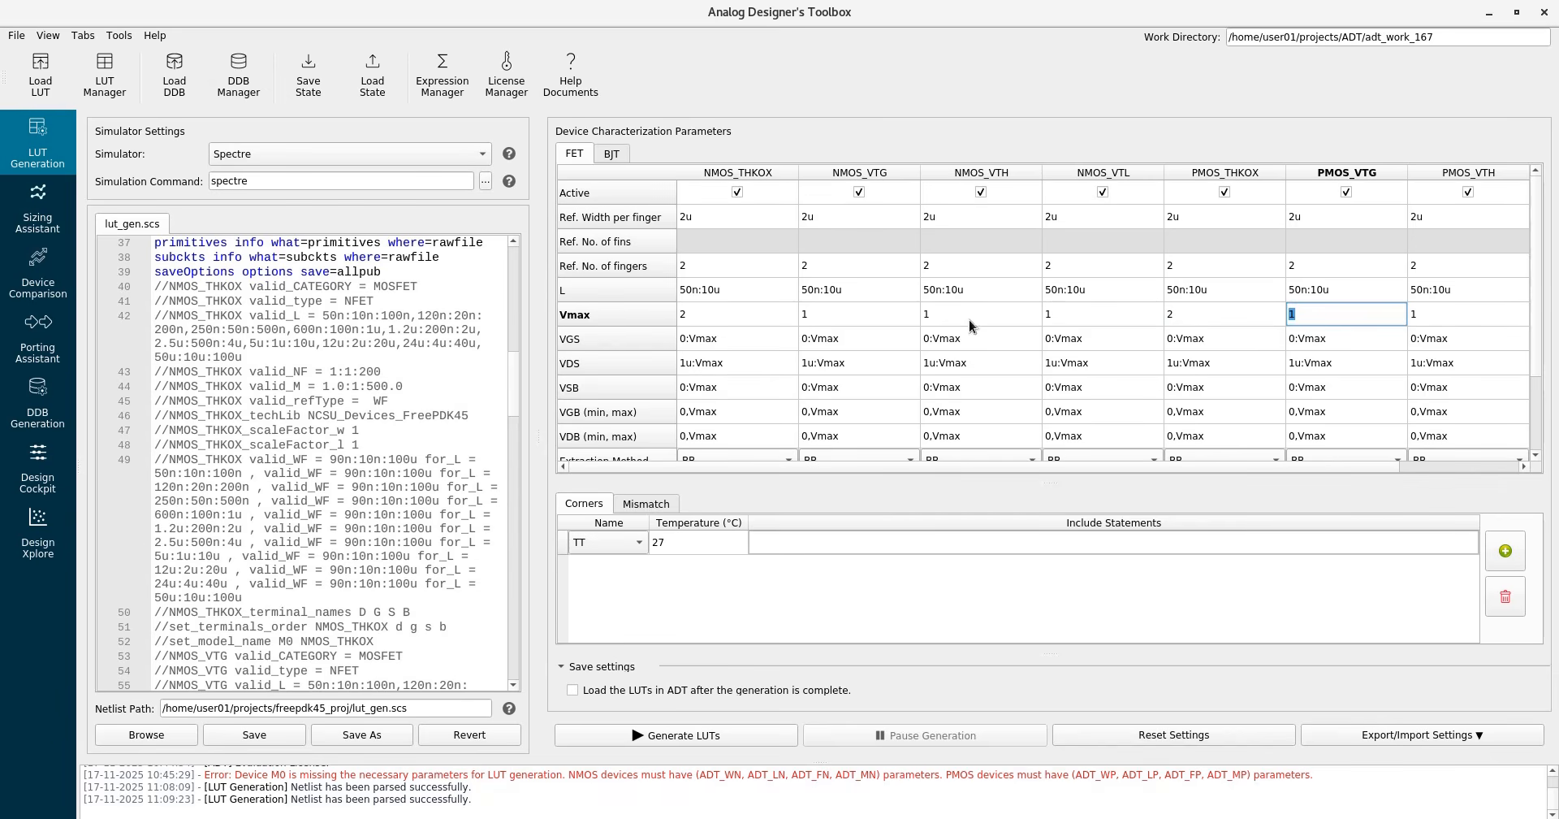
Review the descriptions of the width, finger and voltage parameters, and check the extraction method options of NMOS_THKOX, keeping BB.
mouse_move(687, 320)
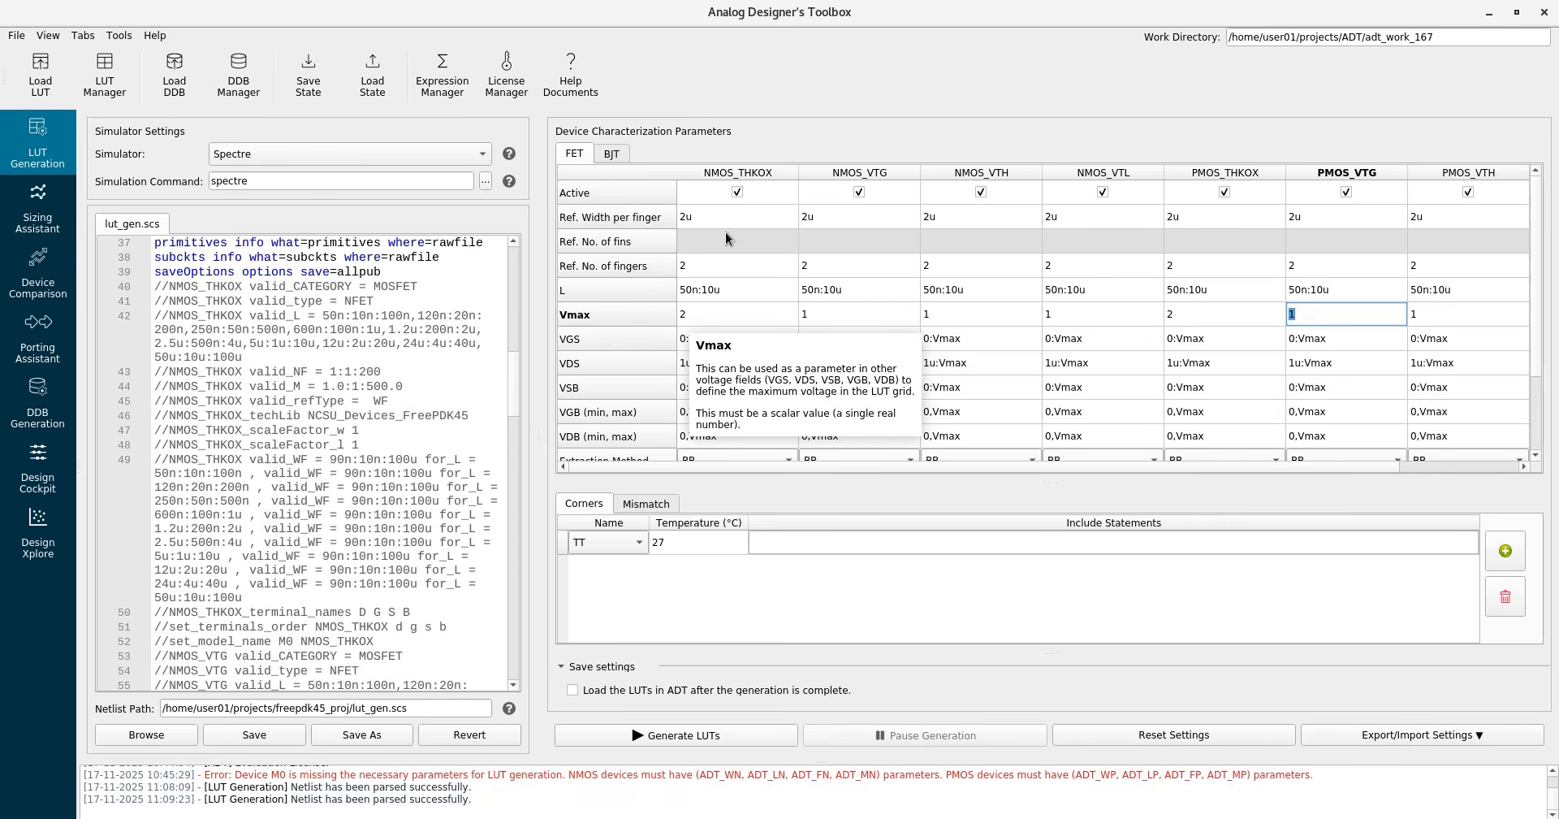
mouse_move(733, 219)
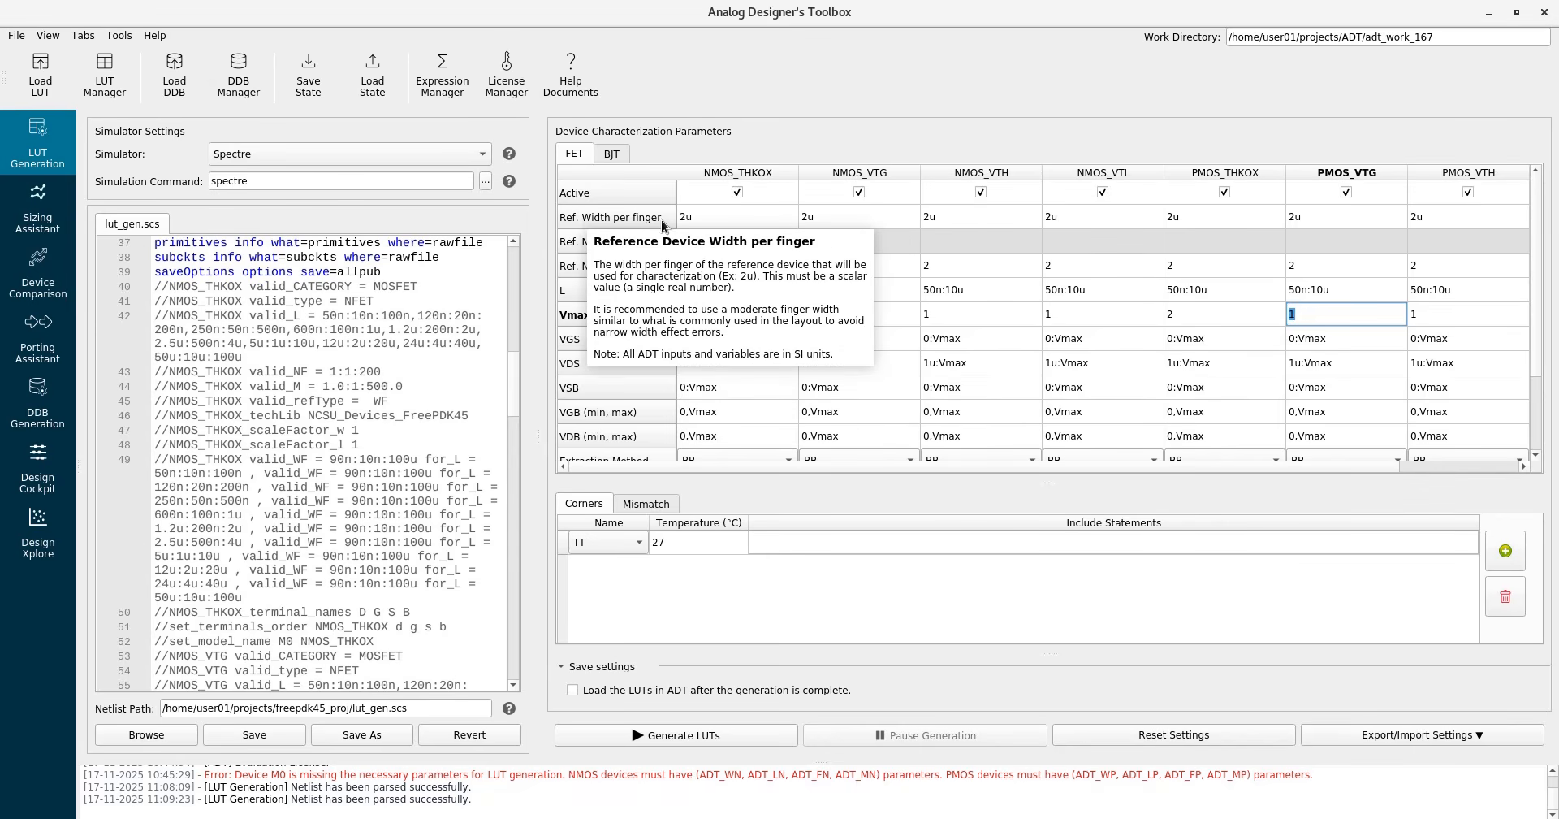
mouse_move(705, 264)
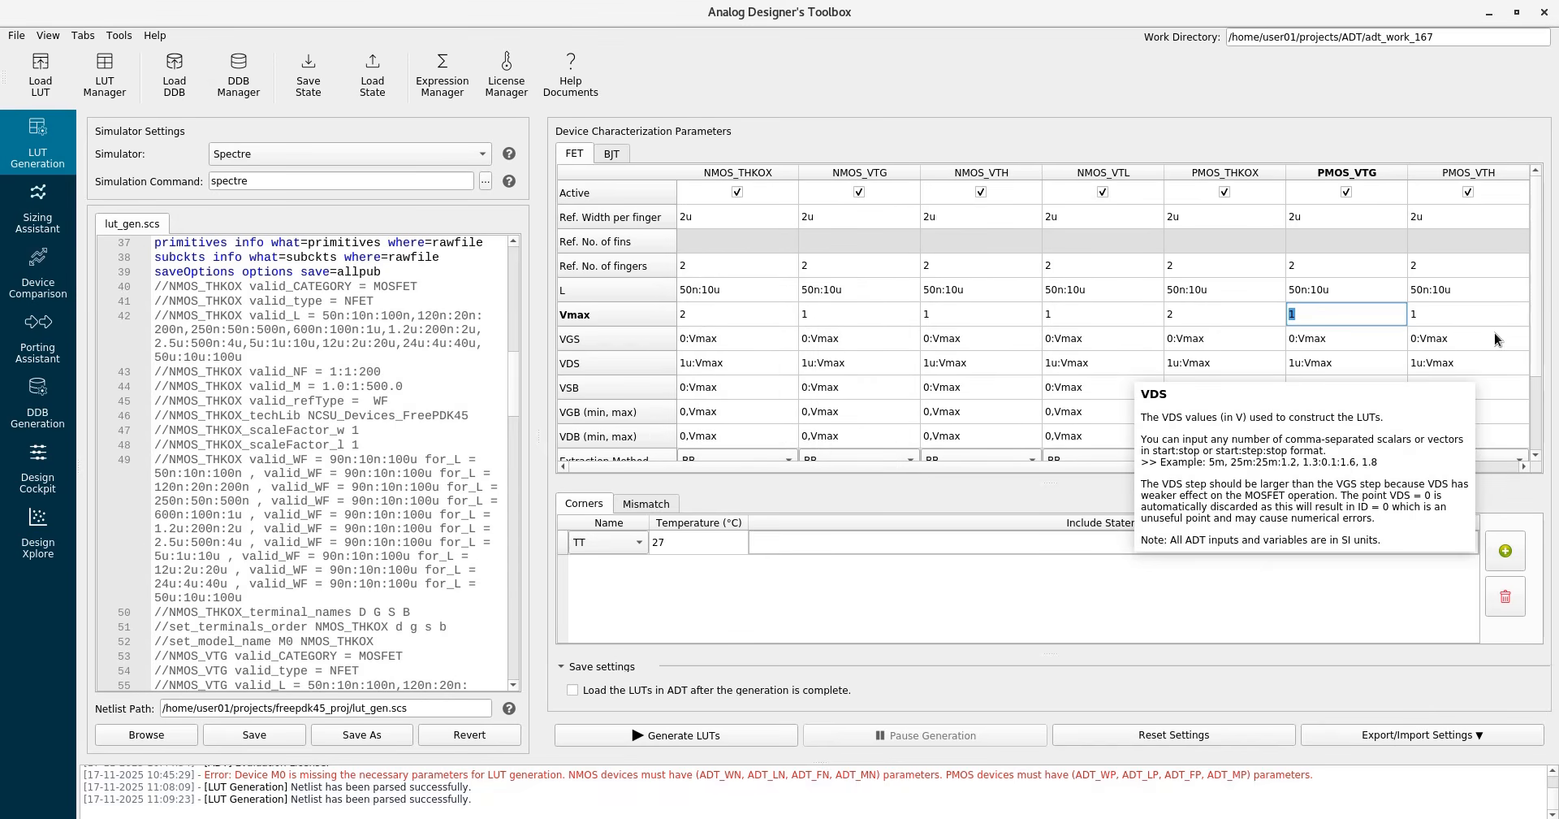
click(1539, 315)
scroll(1539, 319, down, 3)
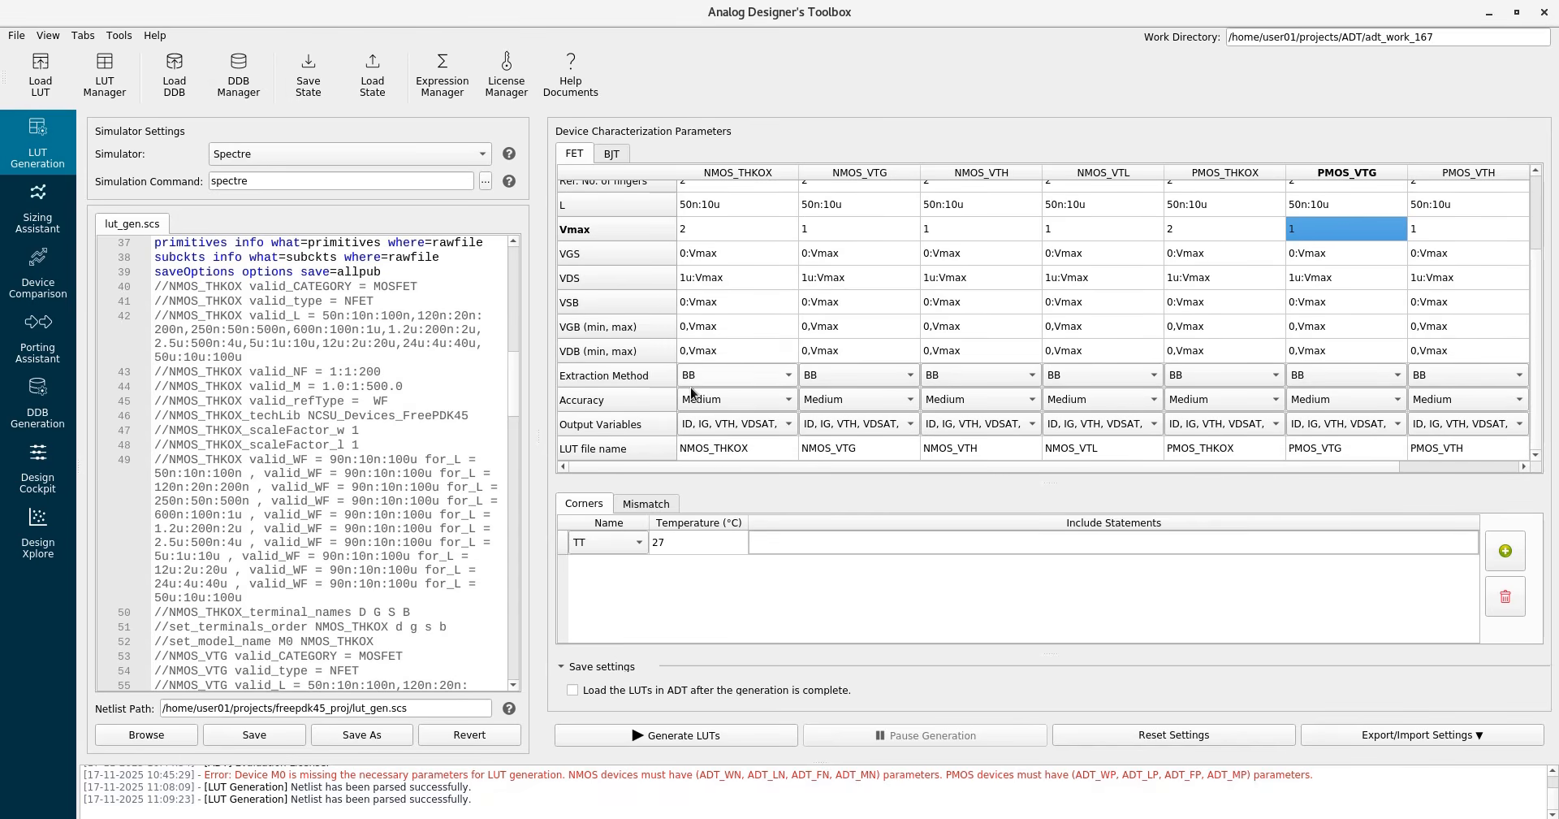
click(735, 375)
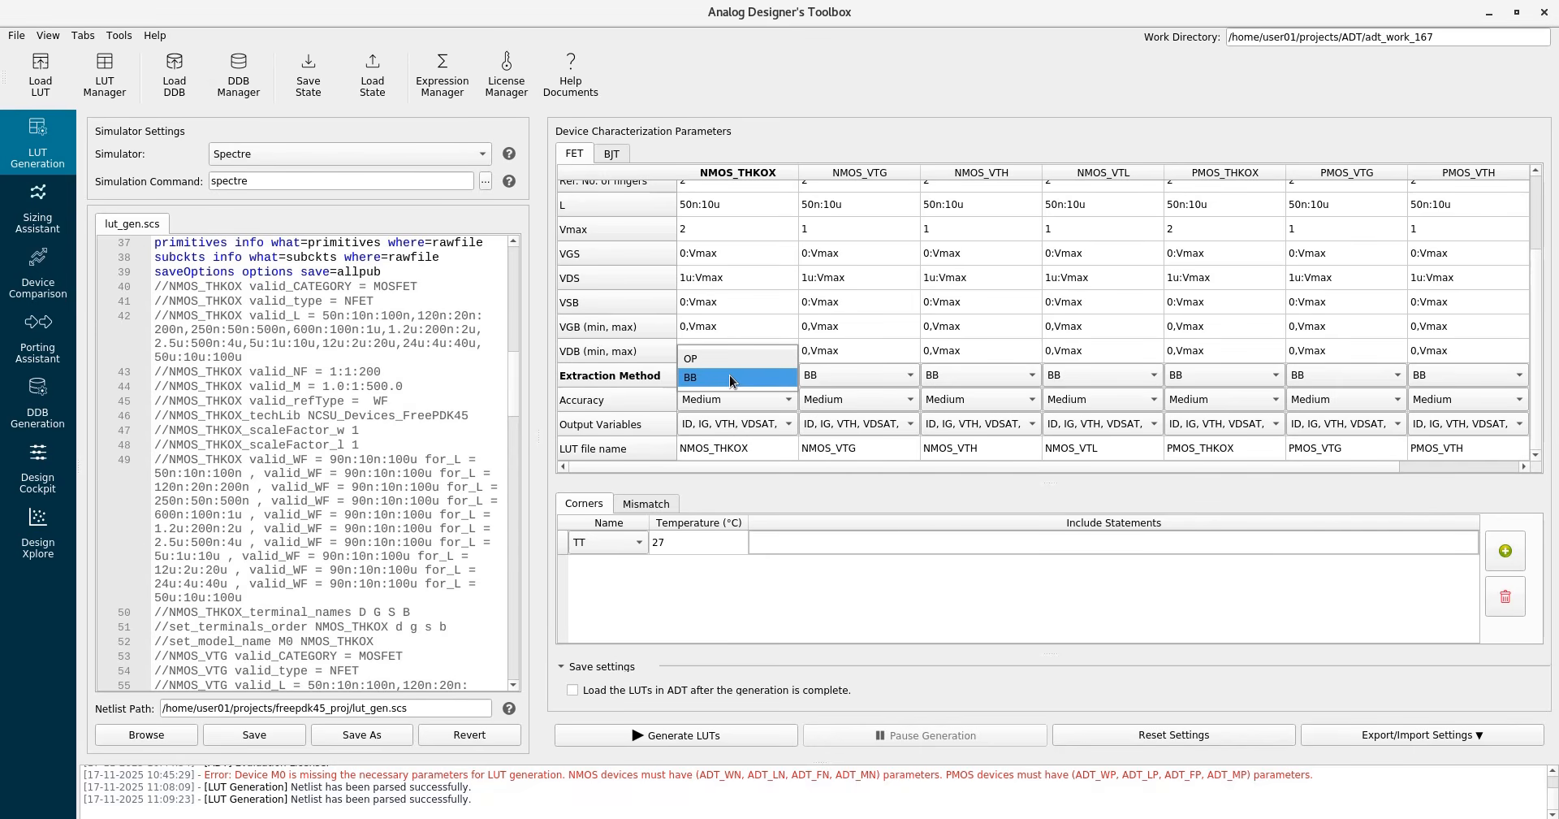
click(730, 377)
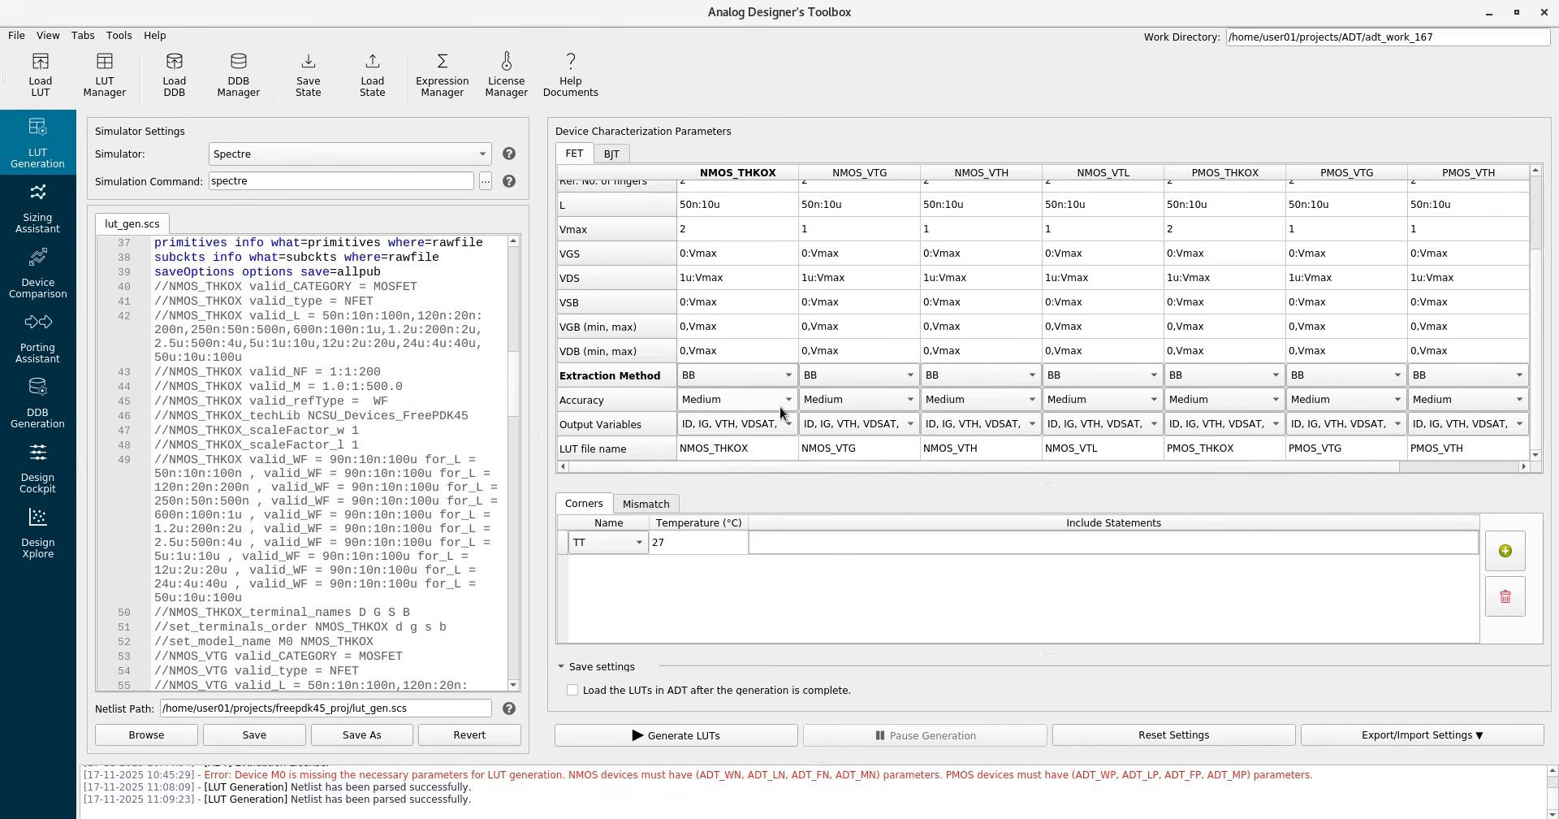
Set the accuracy of NMOS_THKOX to Test and apply it to the other devices.
mouse_move(729, 397)
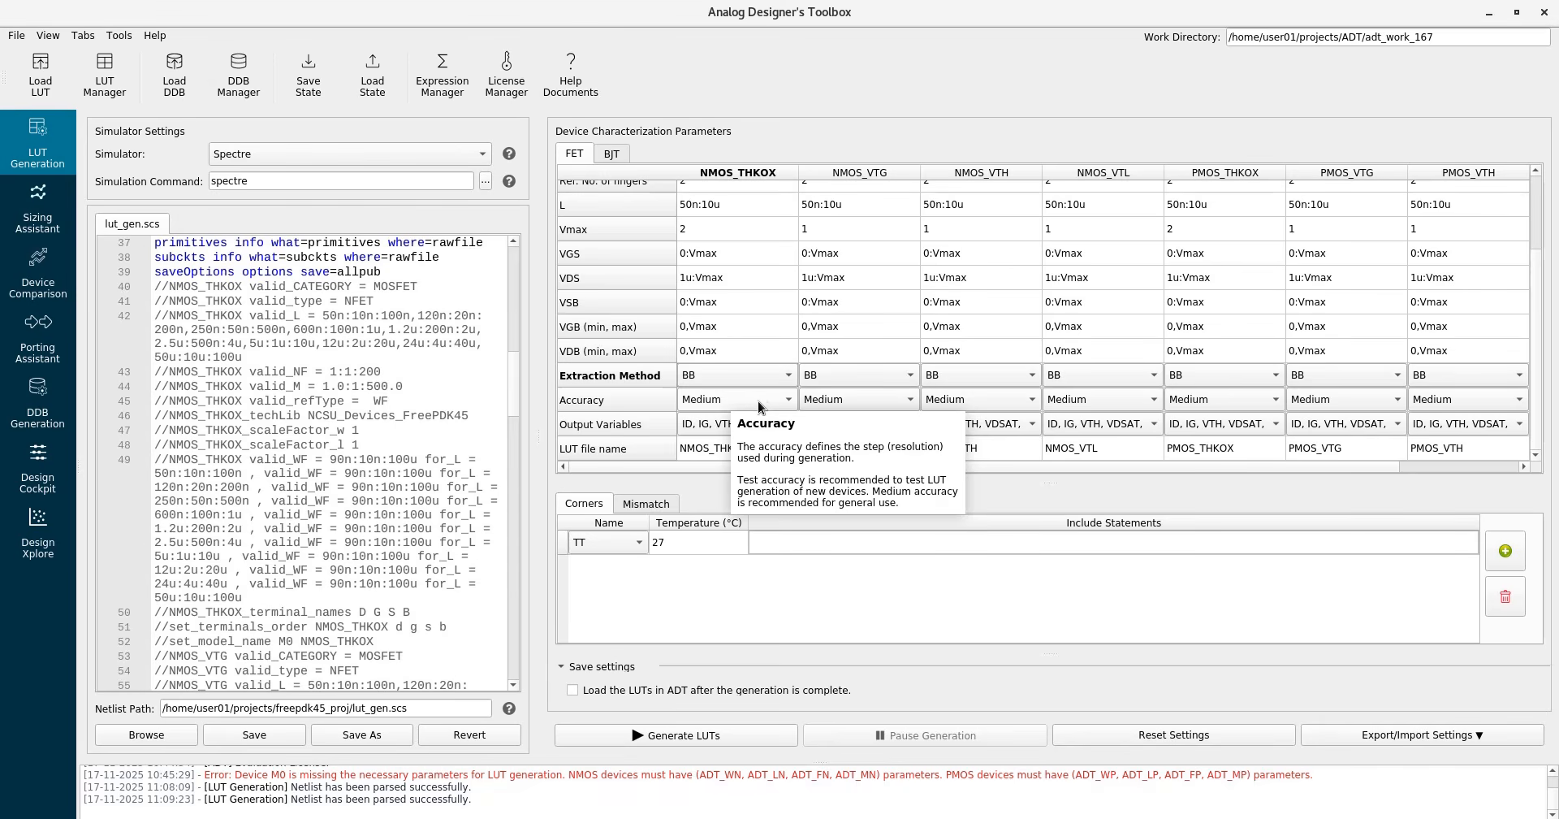
click(763, 400)
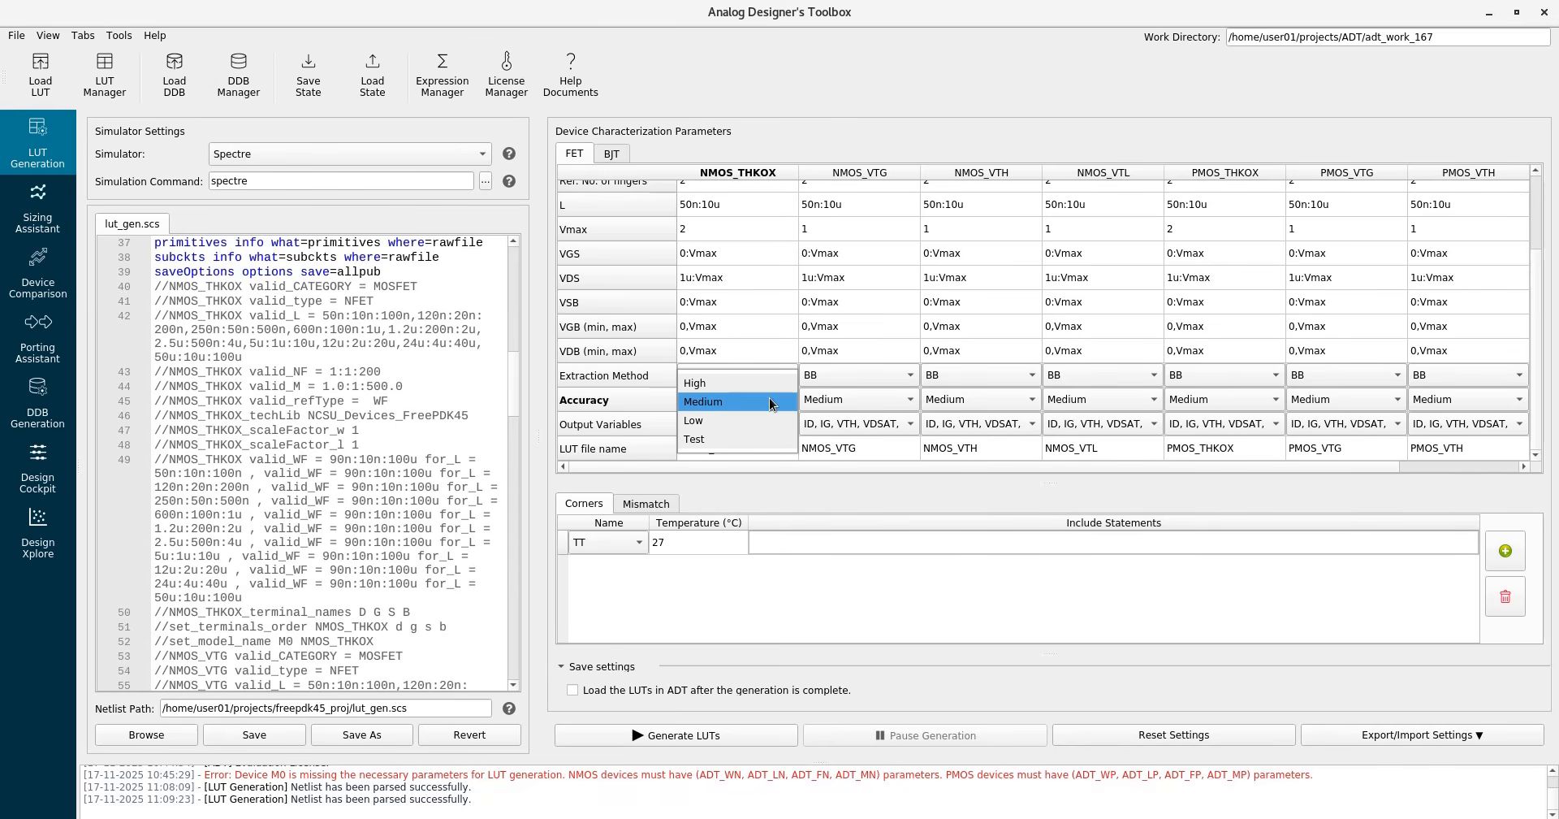
click(707, 439)
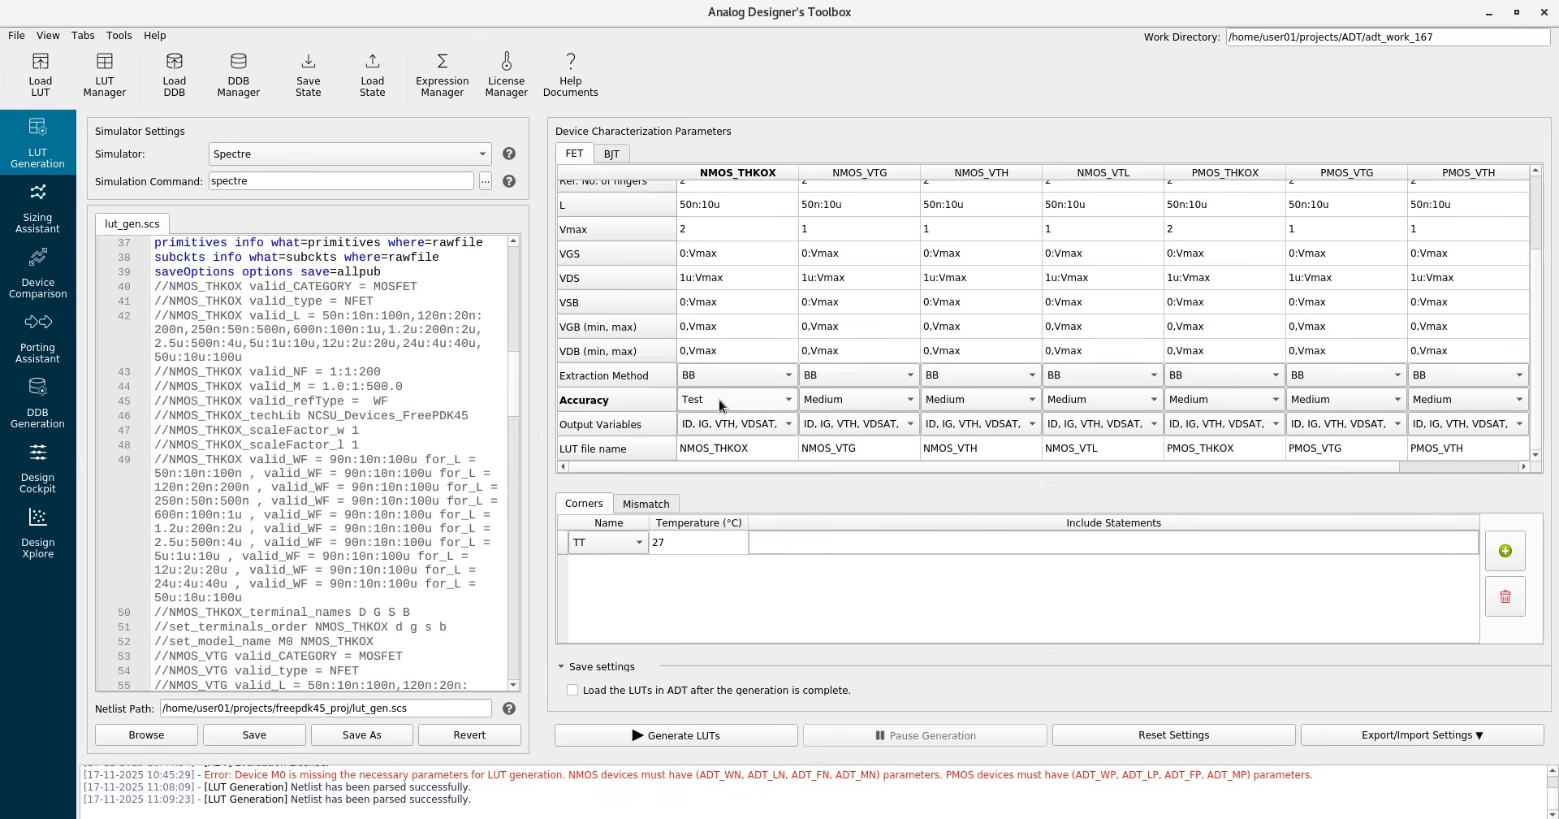
right_click(719, 398)
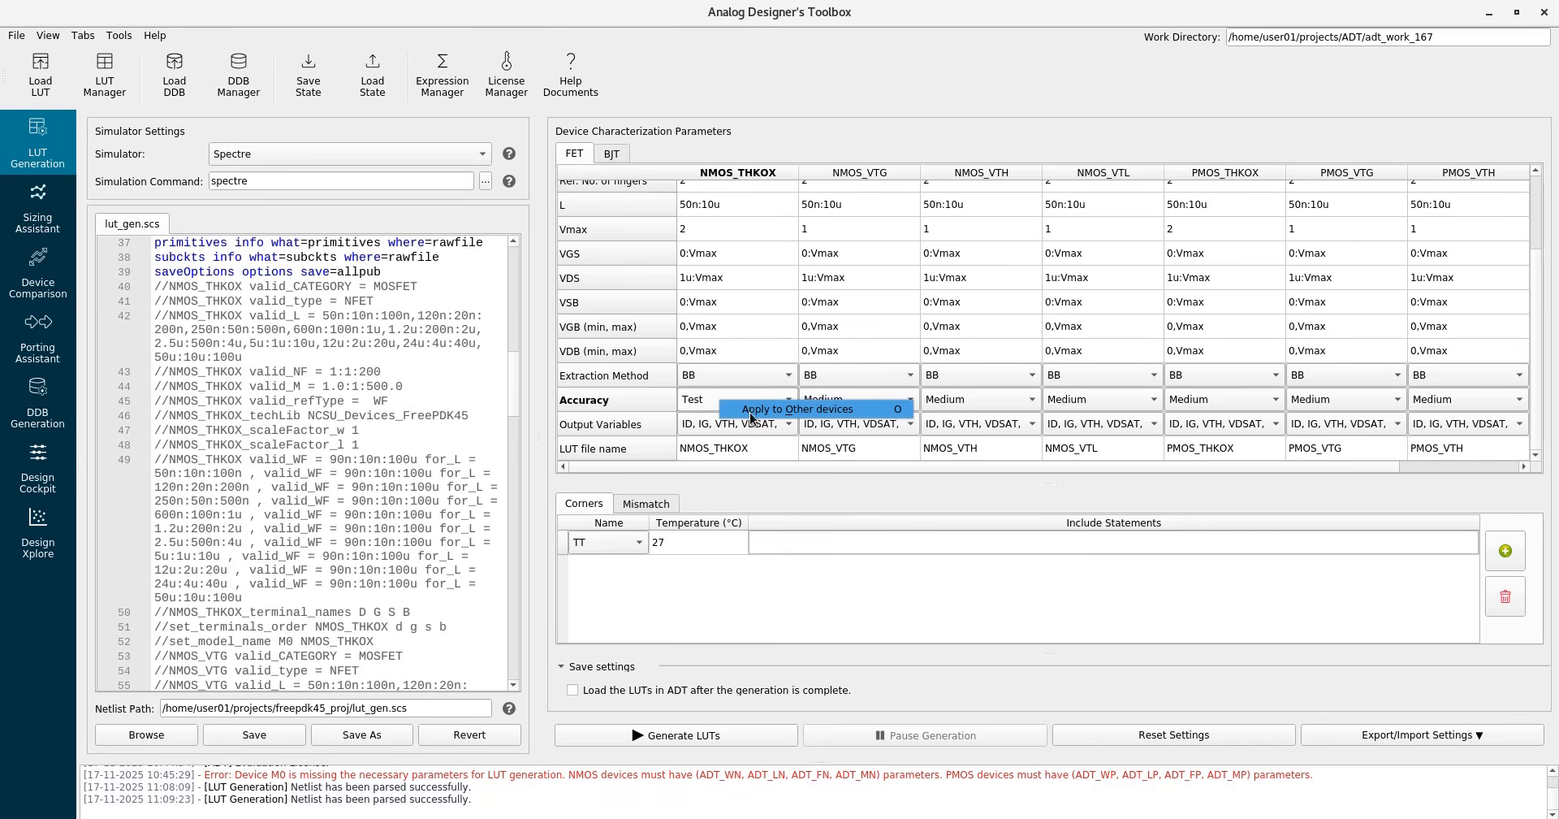
click(749, 412)
right_click(751, 412)
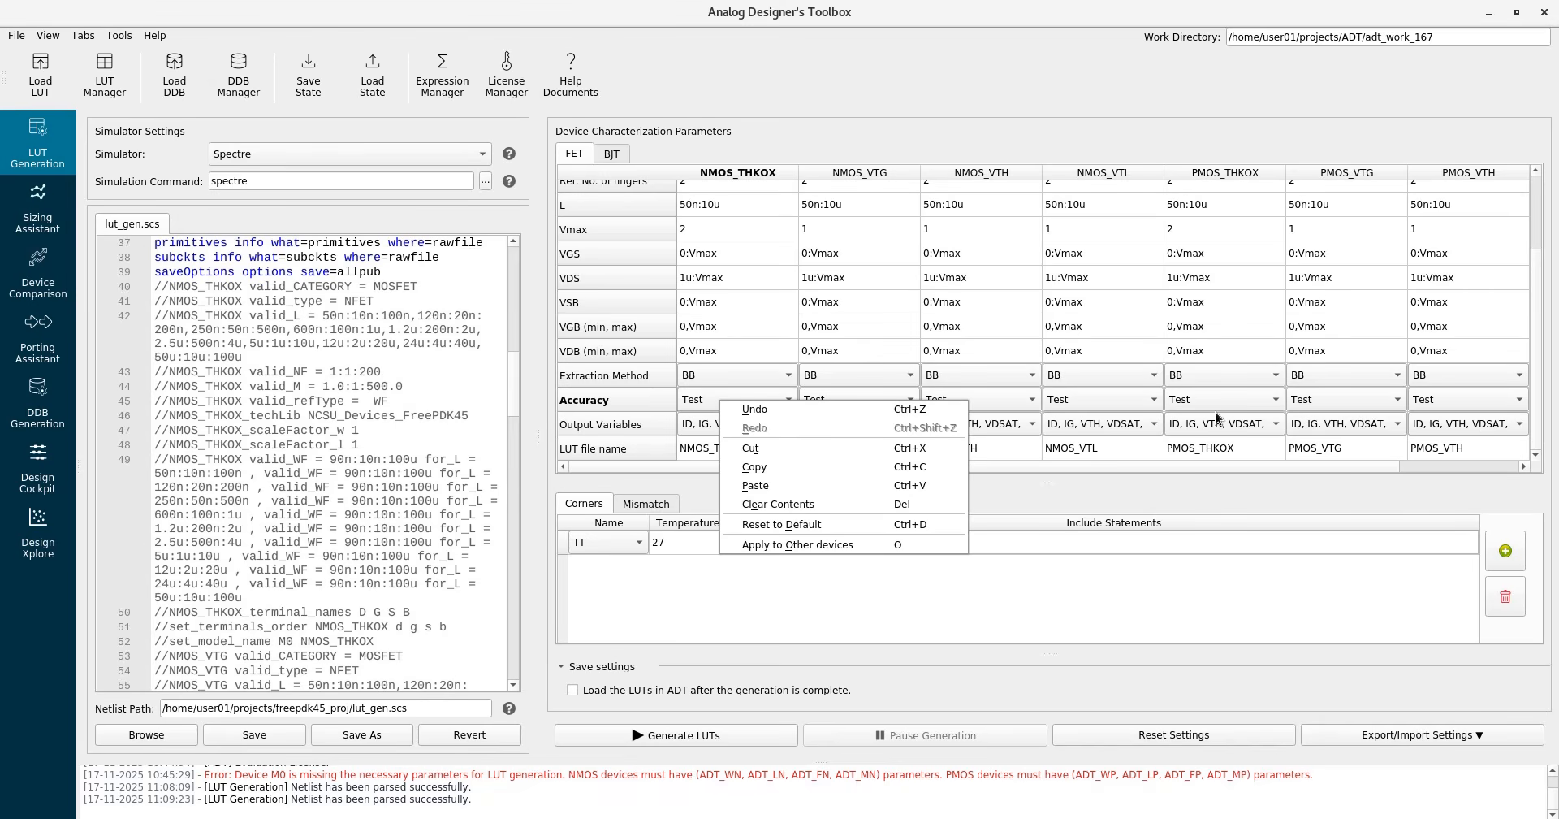
click(631, 423)
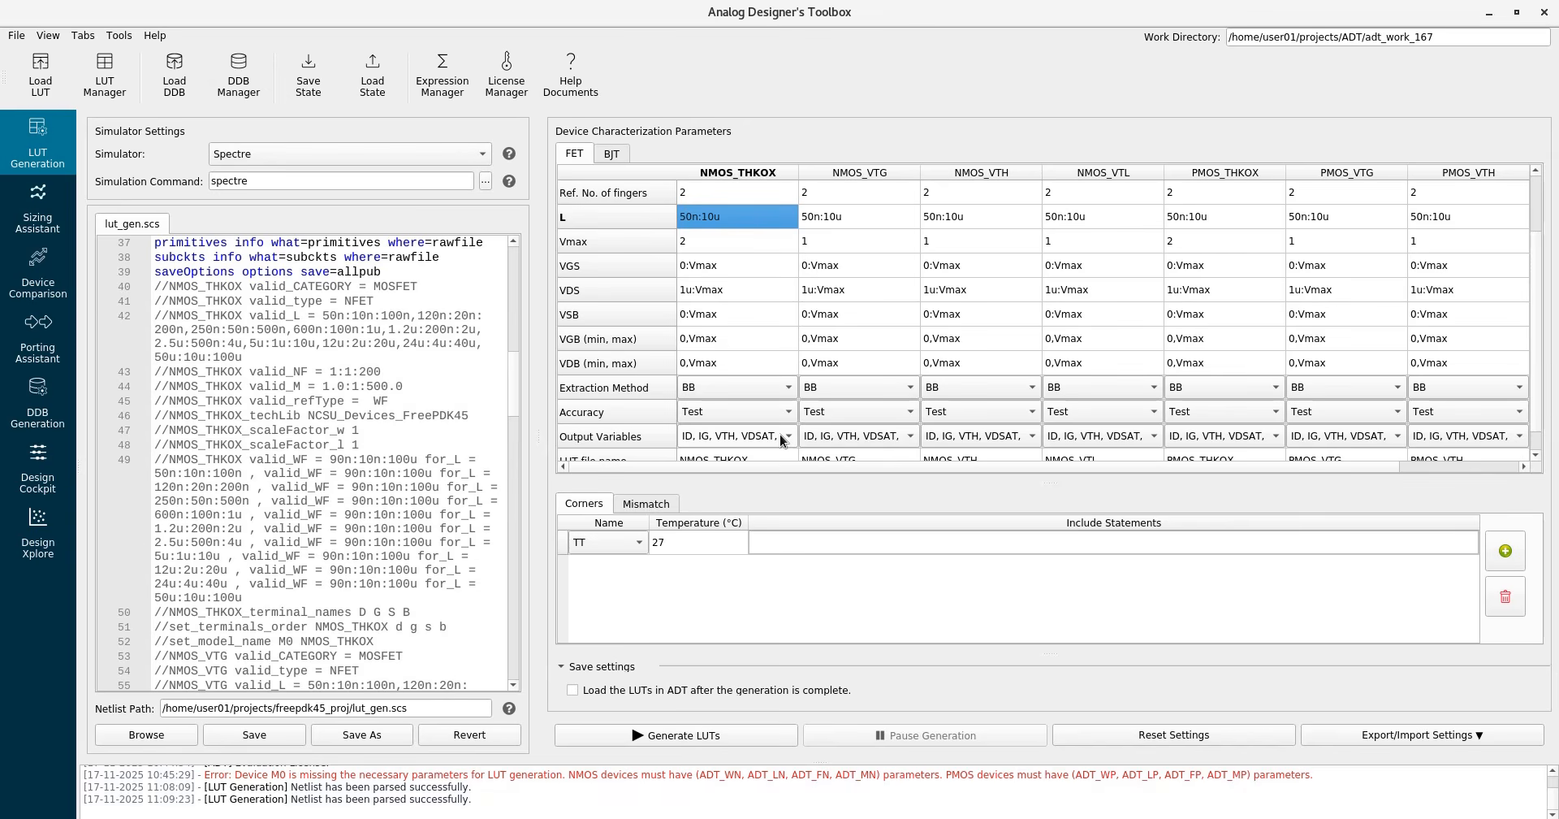
Check the output variables selected for NMOS_THKOX and return to the start of the netlist.
click(781, 436)
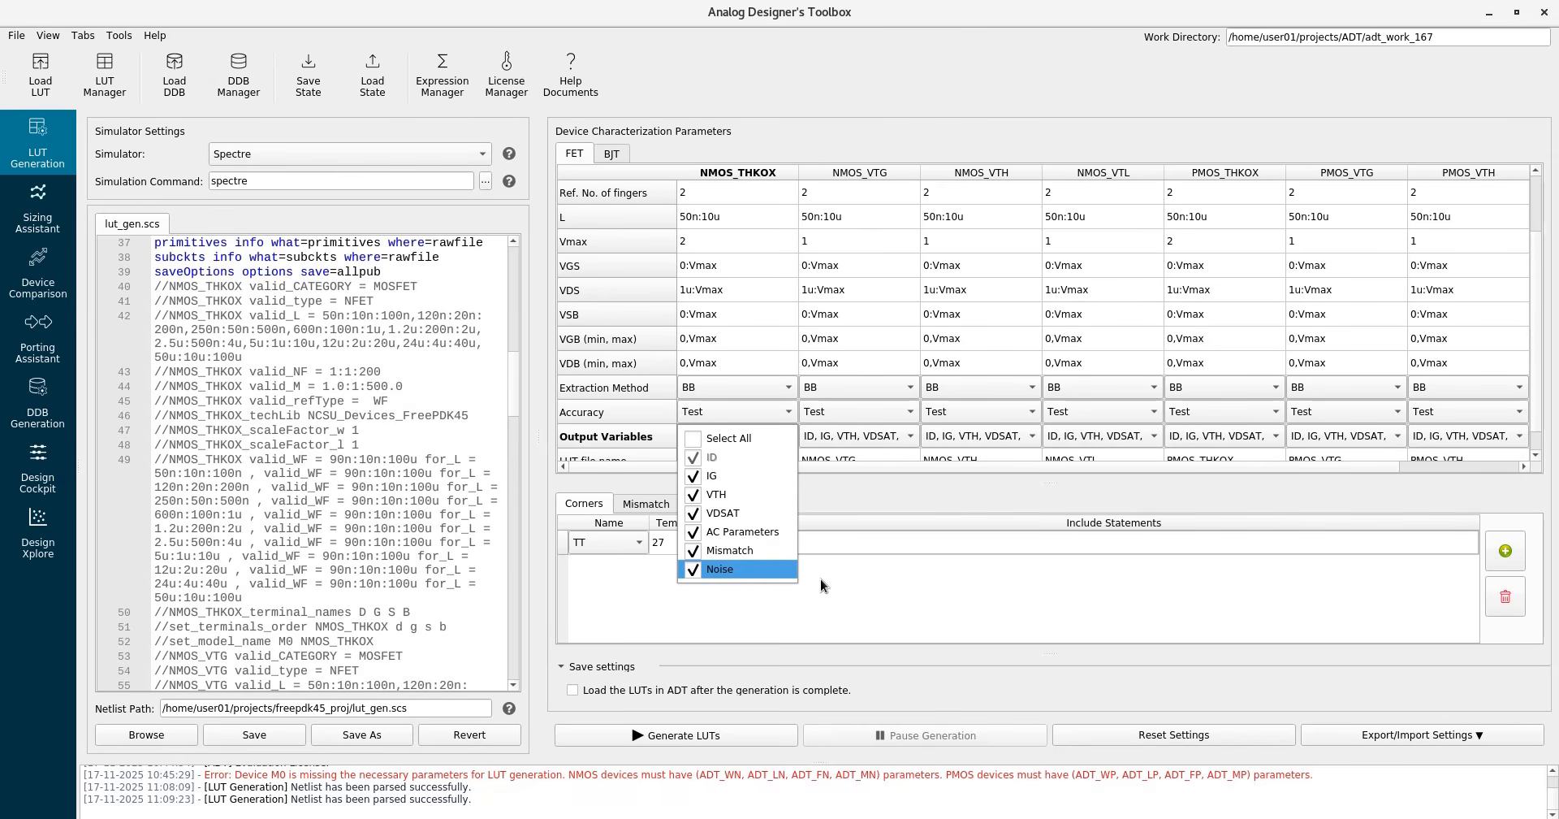
click(938, 582)
drag(518, 375, 516, 257)
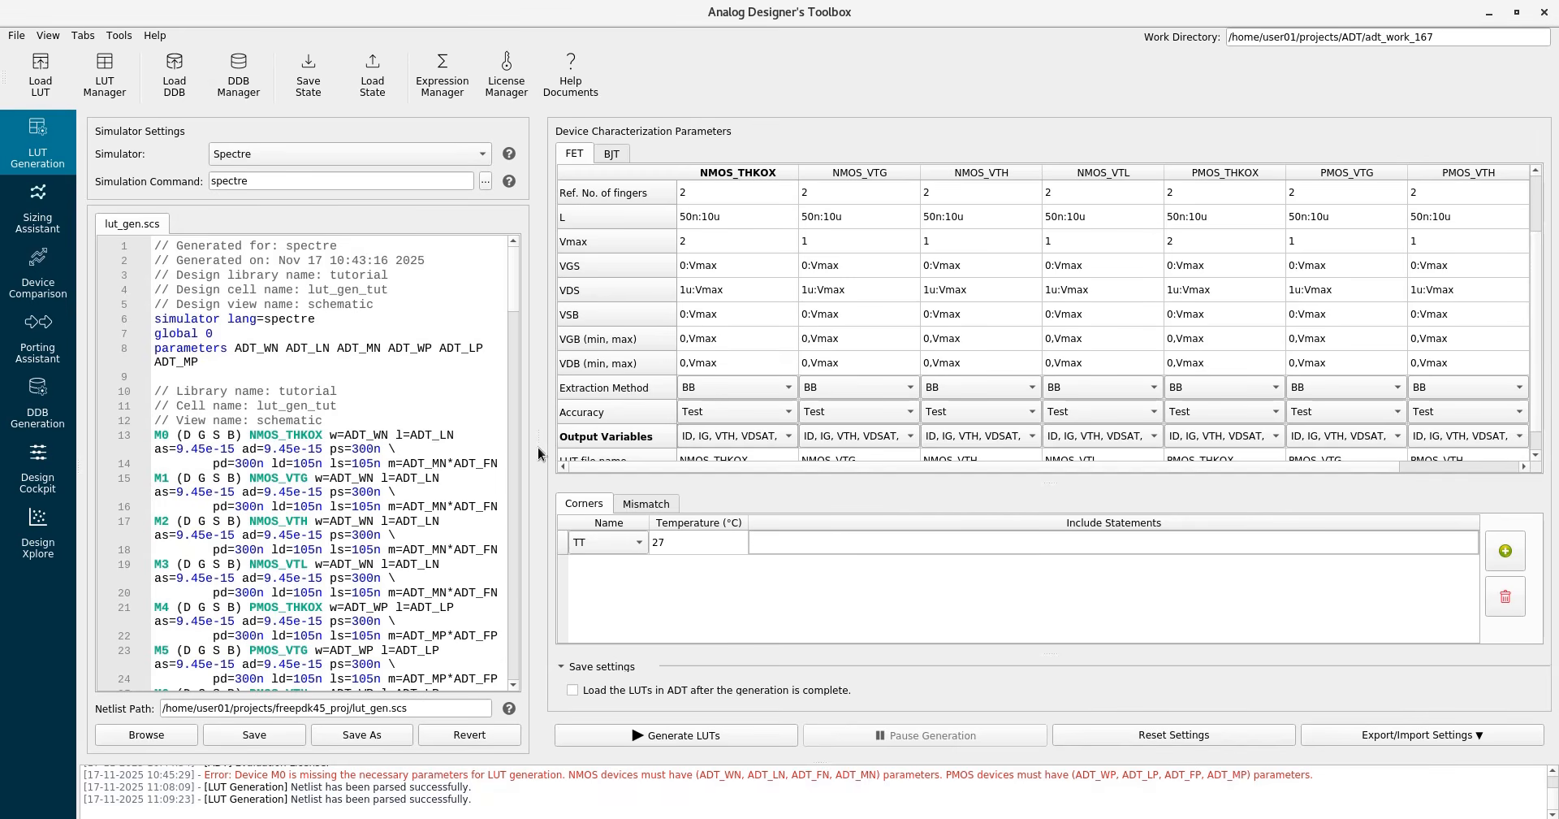
Enter the TT corner's include statement: include "/home/user01/pdks/FreePDK45/ncsu_basekit/models/hspice/hspice_nom.include".
click(769, 543)
text(include "/home/user01/pdks/FreePDK45/ncsu_basekit/models/hspice/hspice_nom.include")
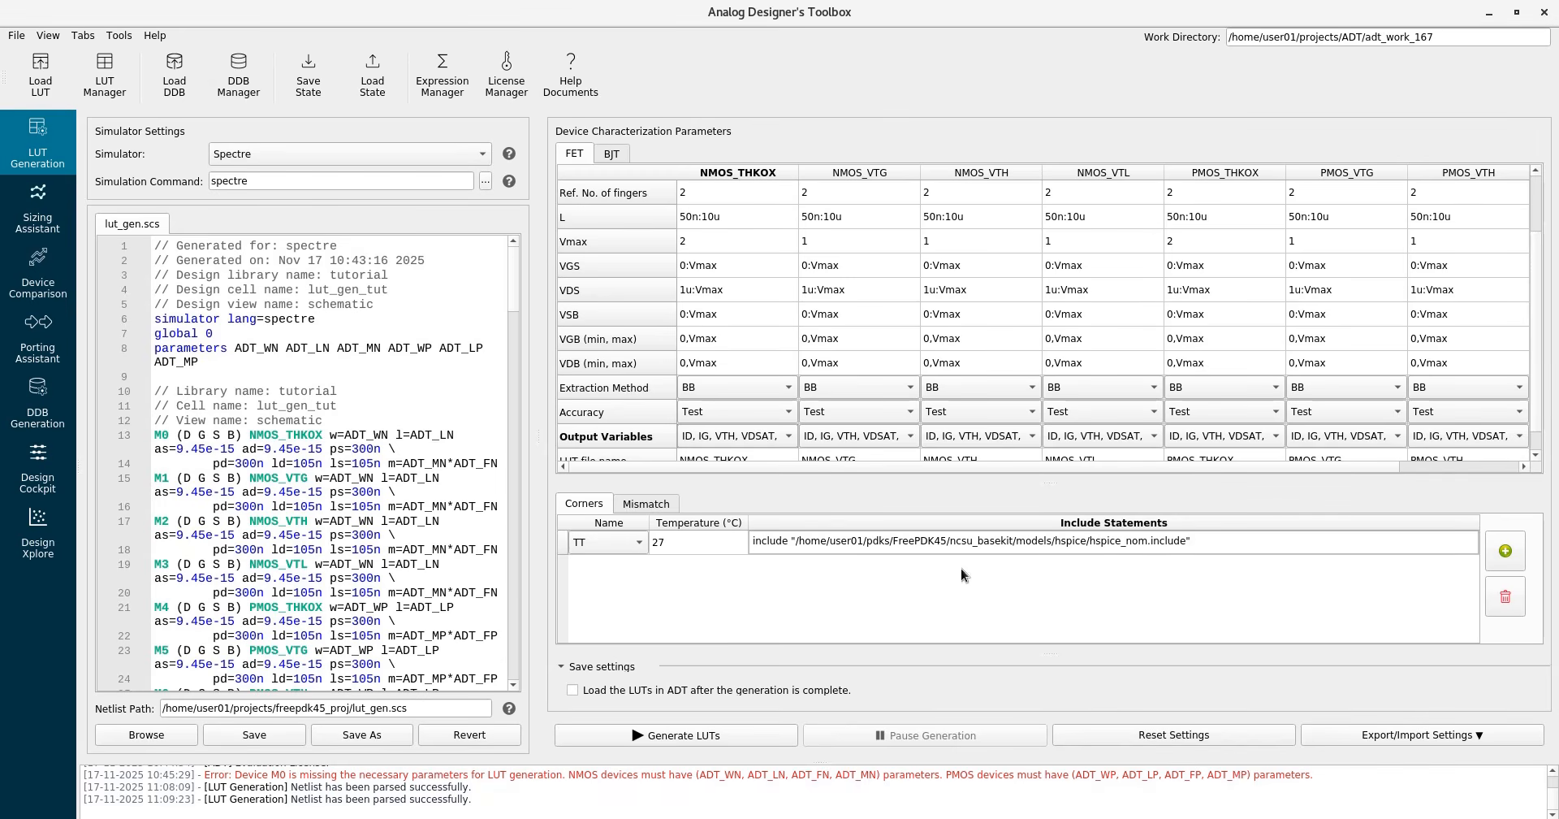
Set the TT corner's temperature to the list 0, 50, 100.
double_click(689, 547)
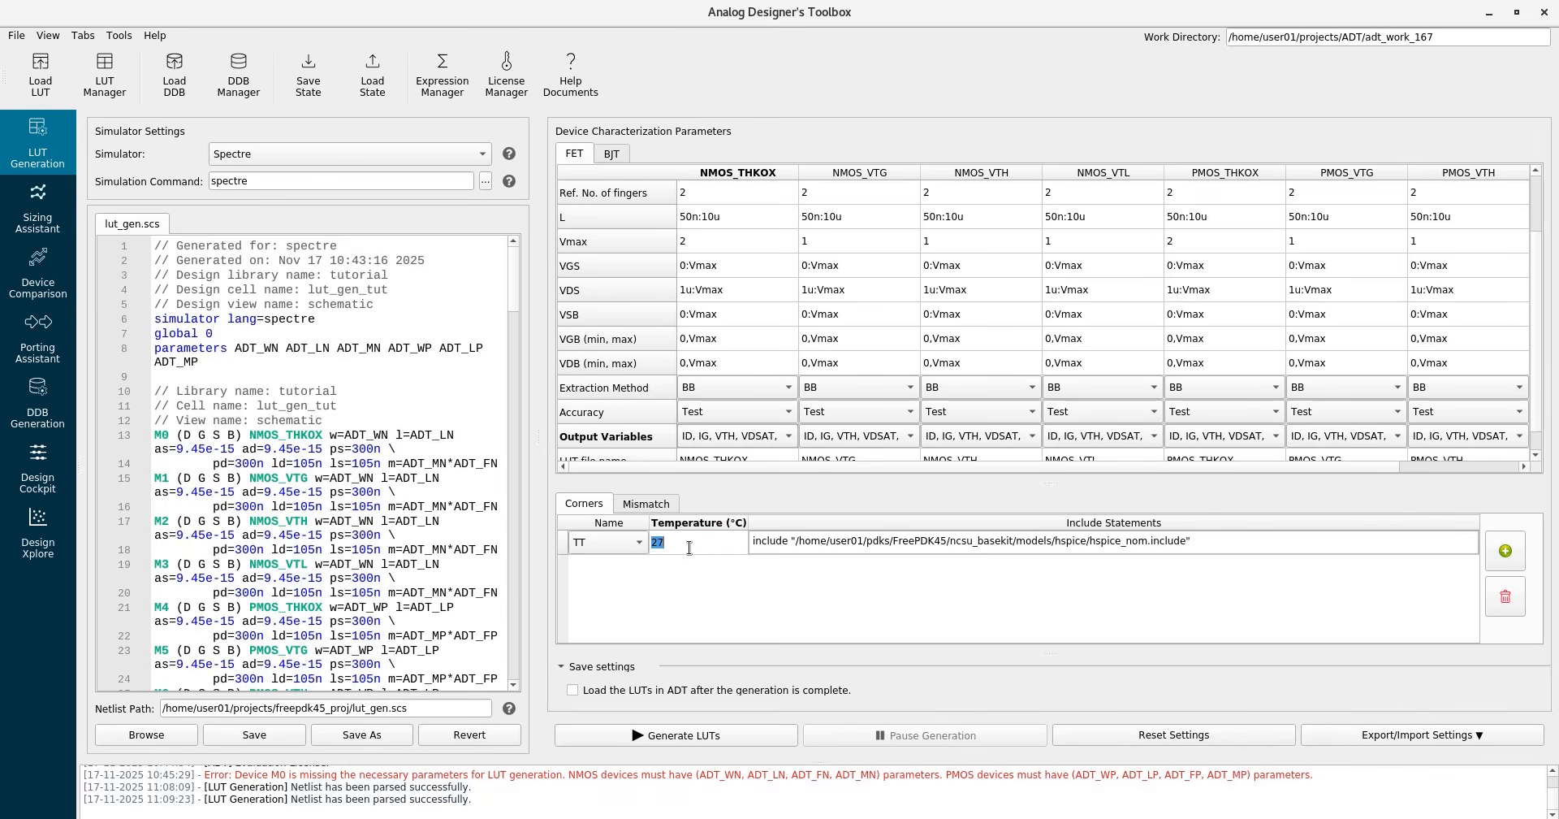
text(50)
key(BackSpace)
key(BackSpace)
text(0, 50, 100)
key(Return)
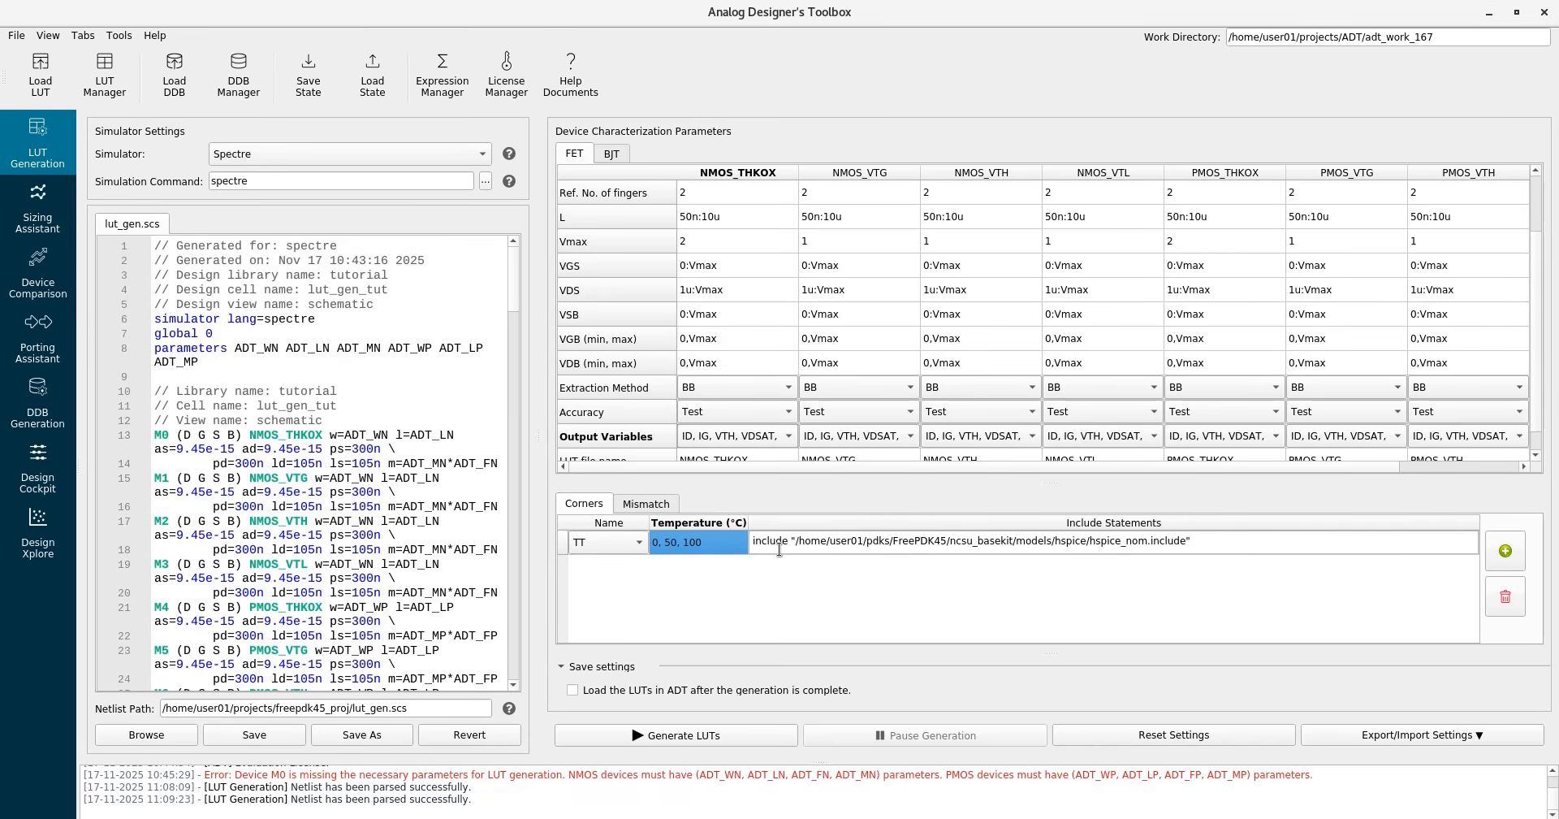
Add two more corners, SS and FF, and check the available corner names, keeping SS for the second.
click(1504, 553)
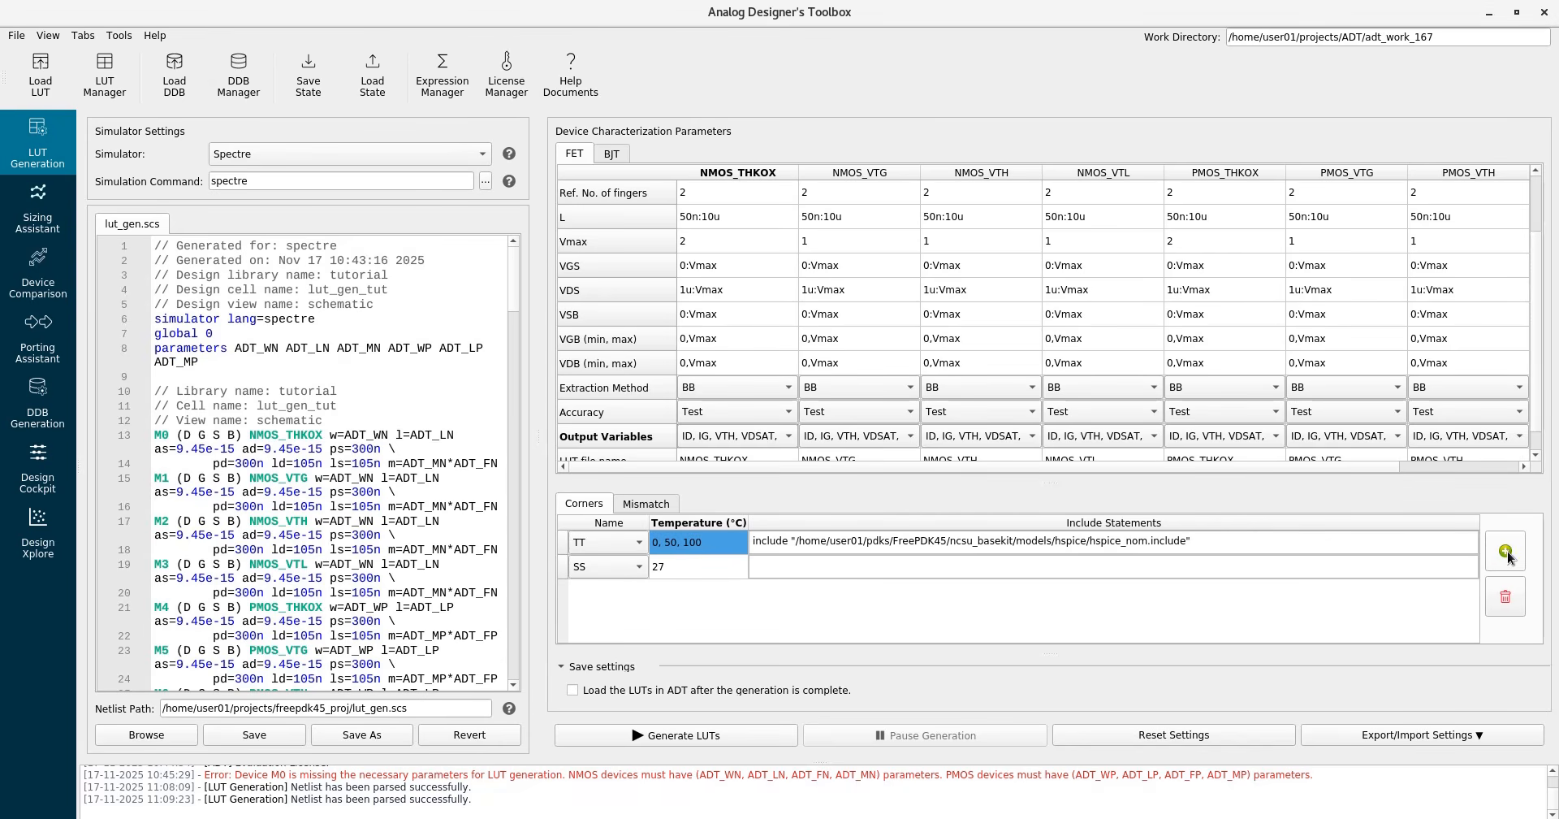
click(1506, 552)
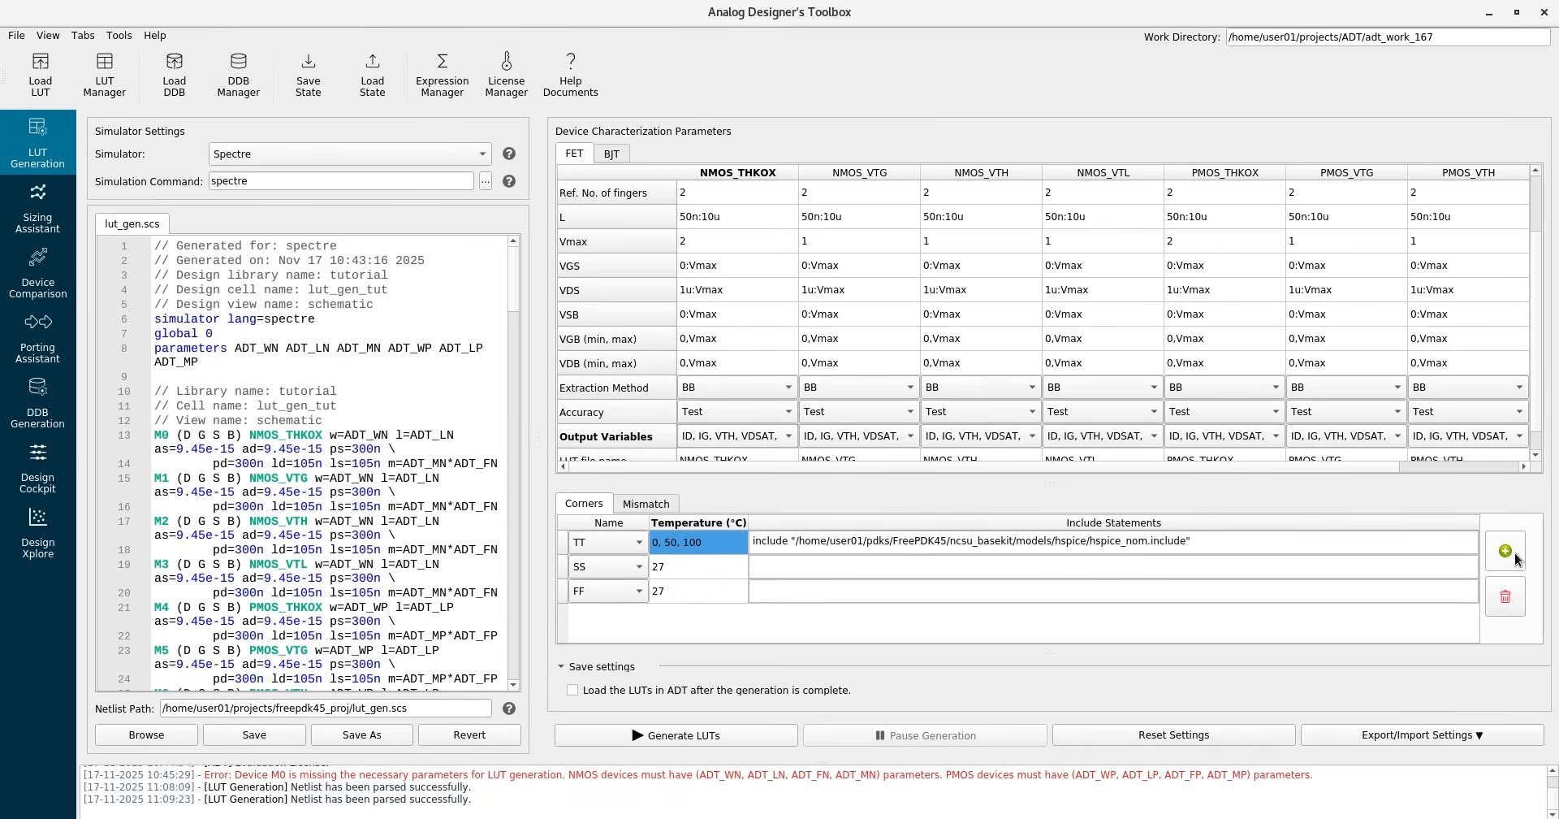
click(608, 568)
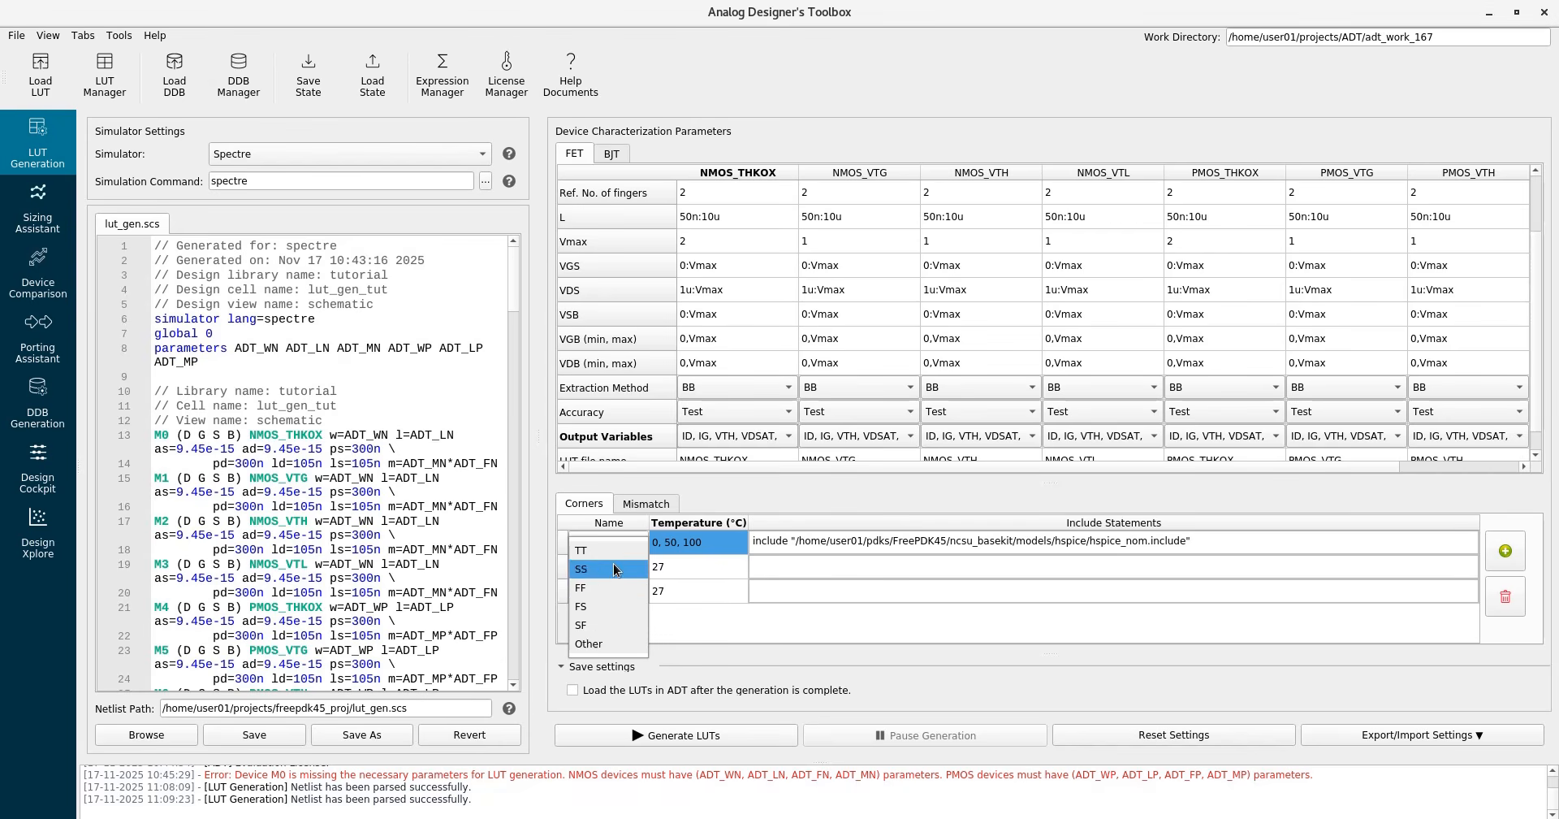
click(851, 558)
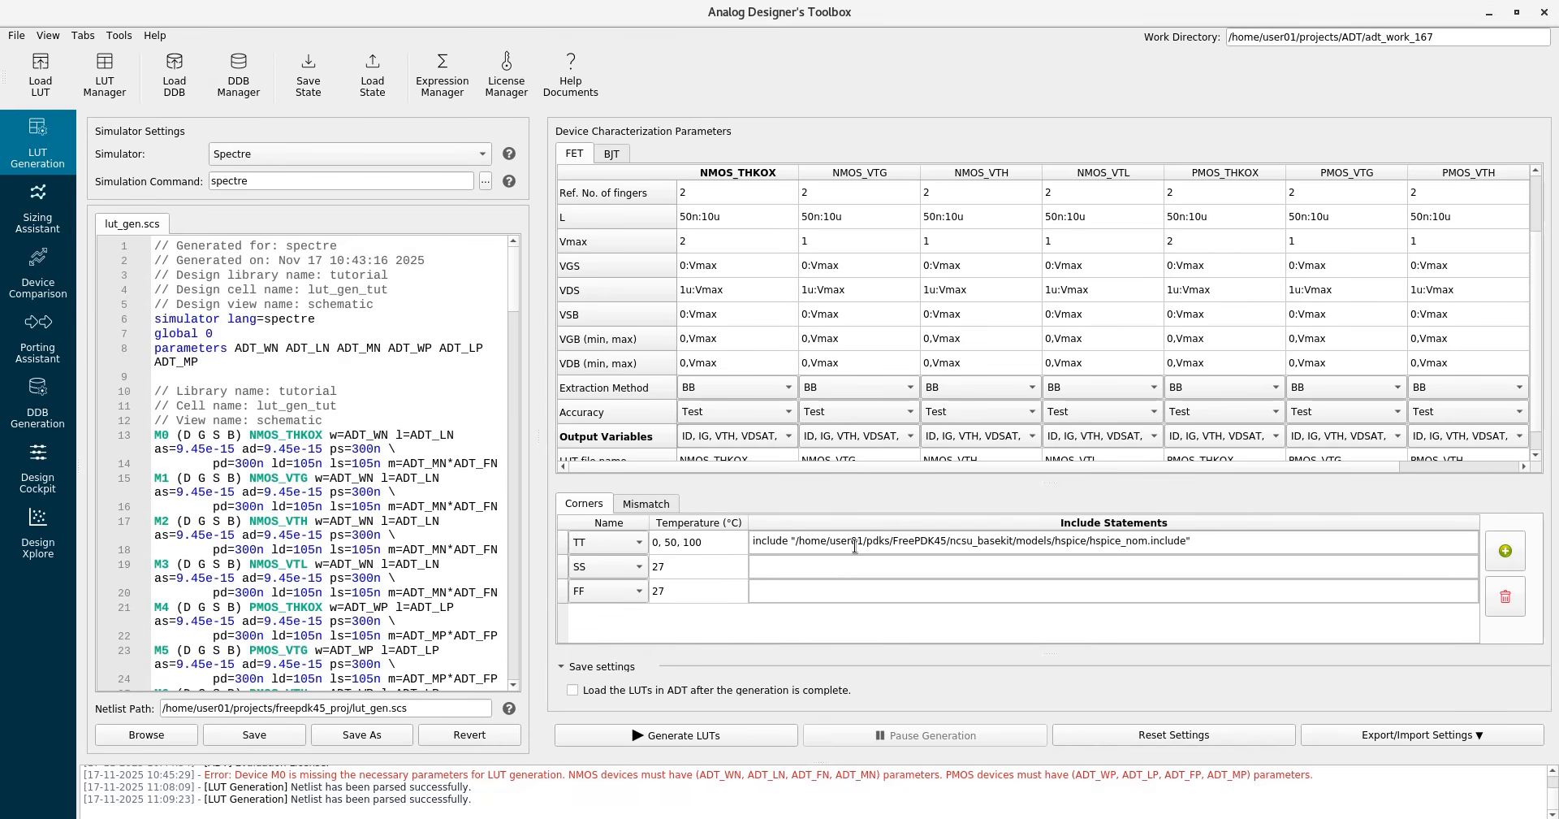
Copy the TT corner's include statement to the SS and FF corners.
double_click(854, 542)
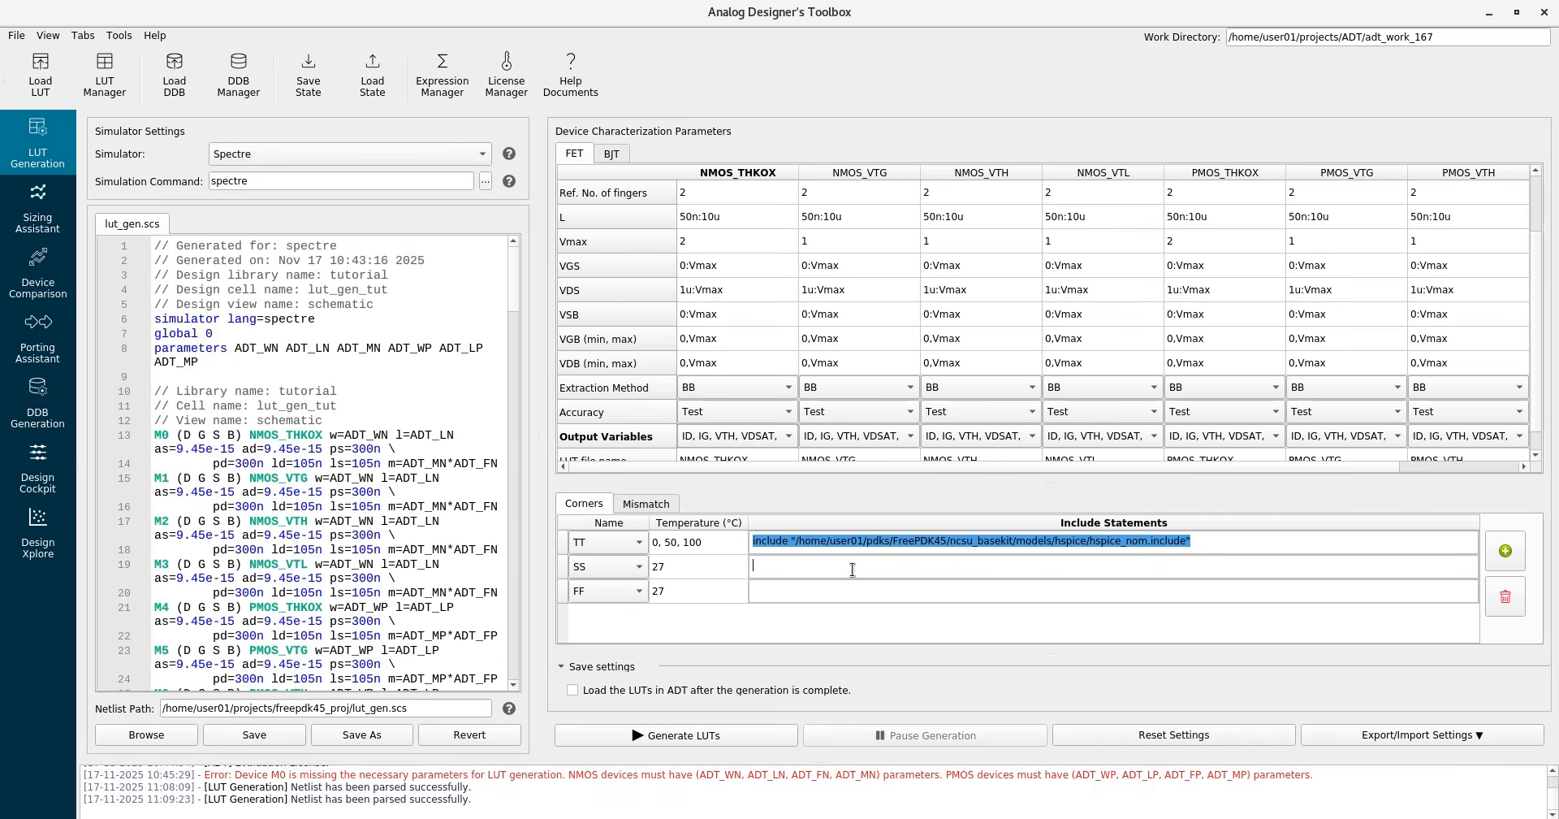
text(include "/home/user01/pdks/FreePDK45/ncsu_basekit/models/hspice/hspice_nom.include")
text(include "/home/user01/pdks/FreePDK45/ncsu_basekit/models/hspice/hspice_nom.include")
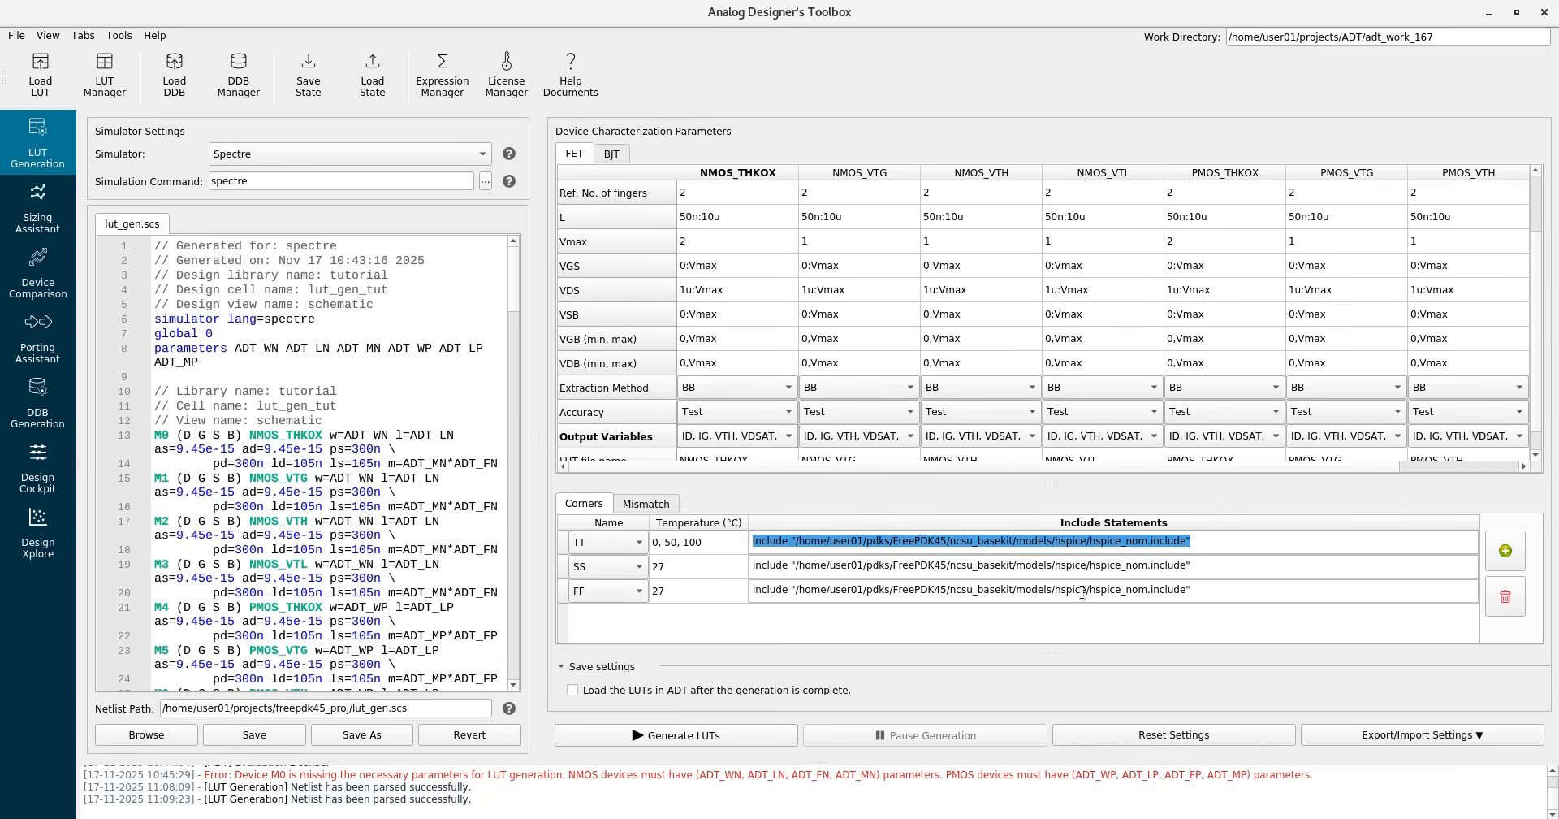
Change the included model files to hspice_ss.include for the SS corner and hspice_ff.include for the FF corner.
double_click(1127, 567)
text(ss)
drag(1124, 592, 1150, 594)
text(ff)
click(1253, 538)
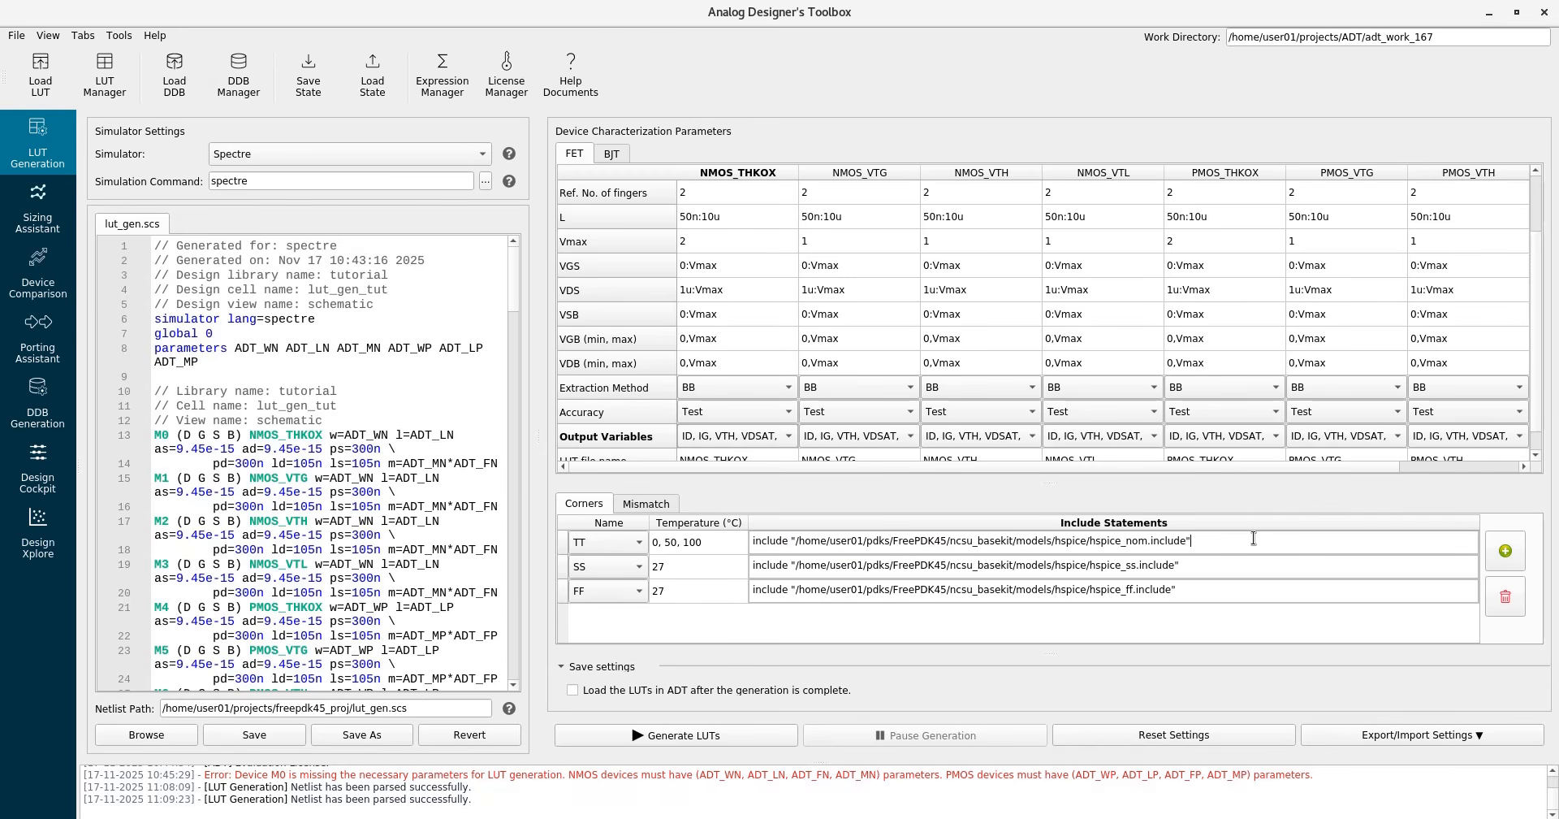
key(Return)
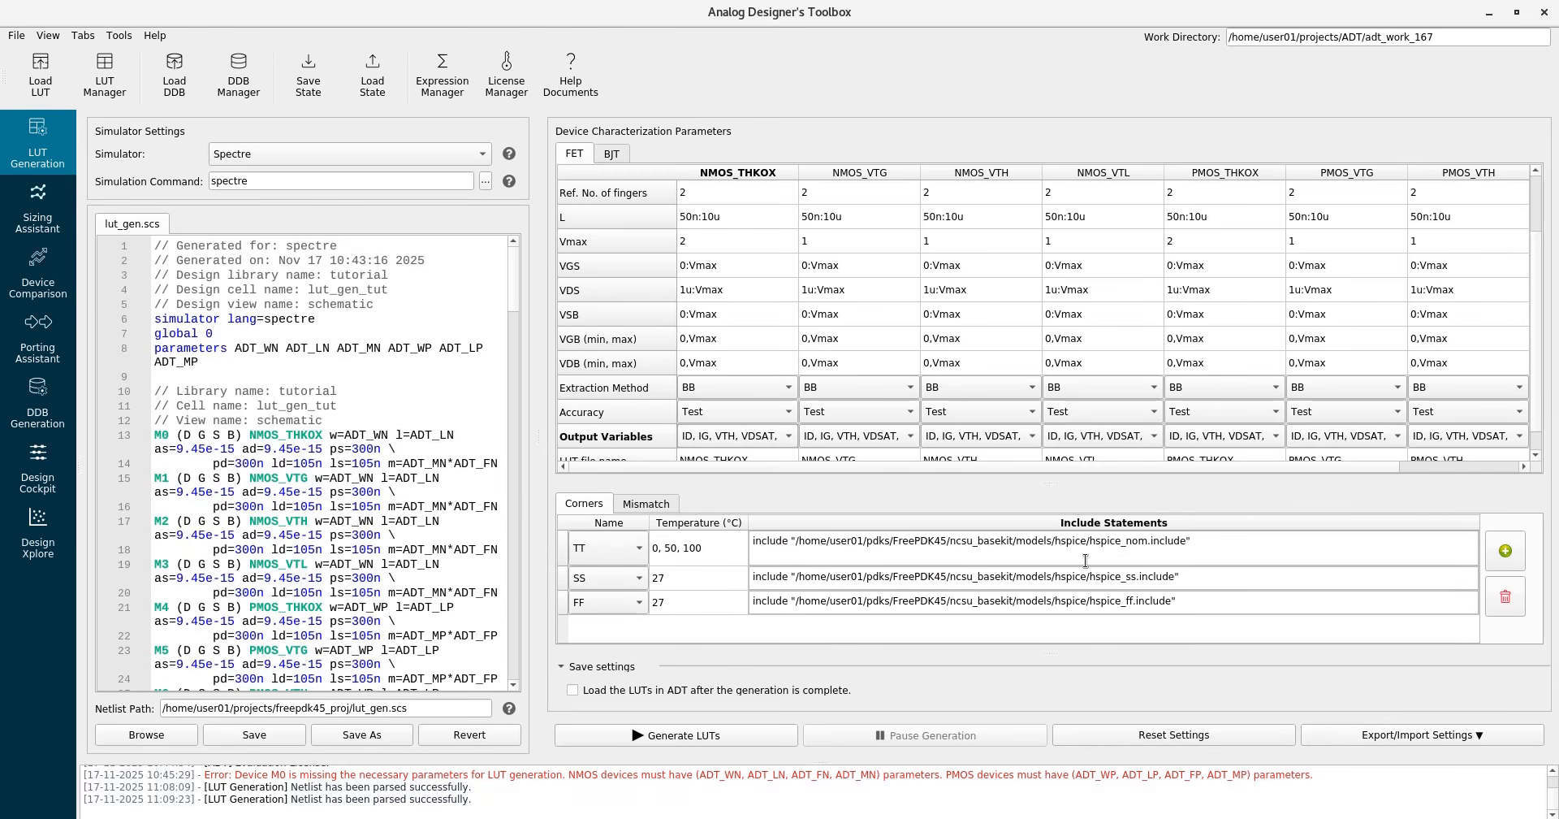
key(BackSpace)
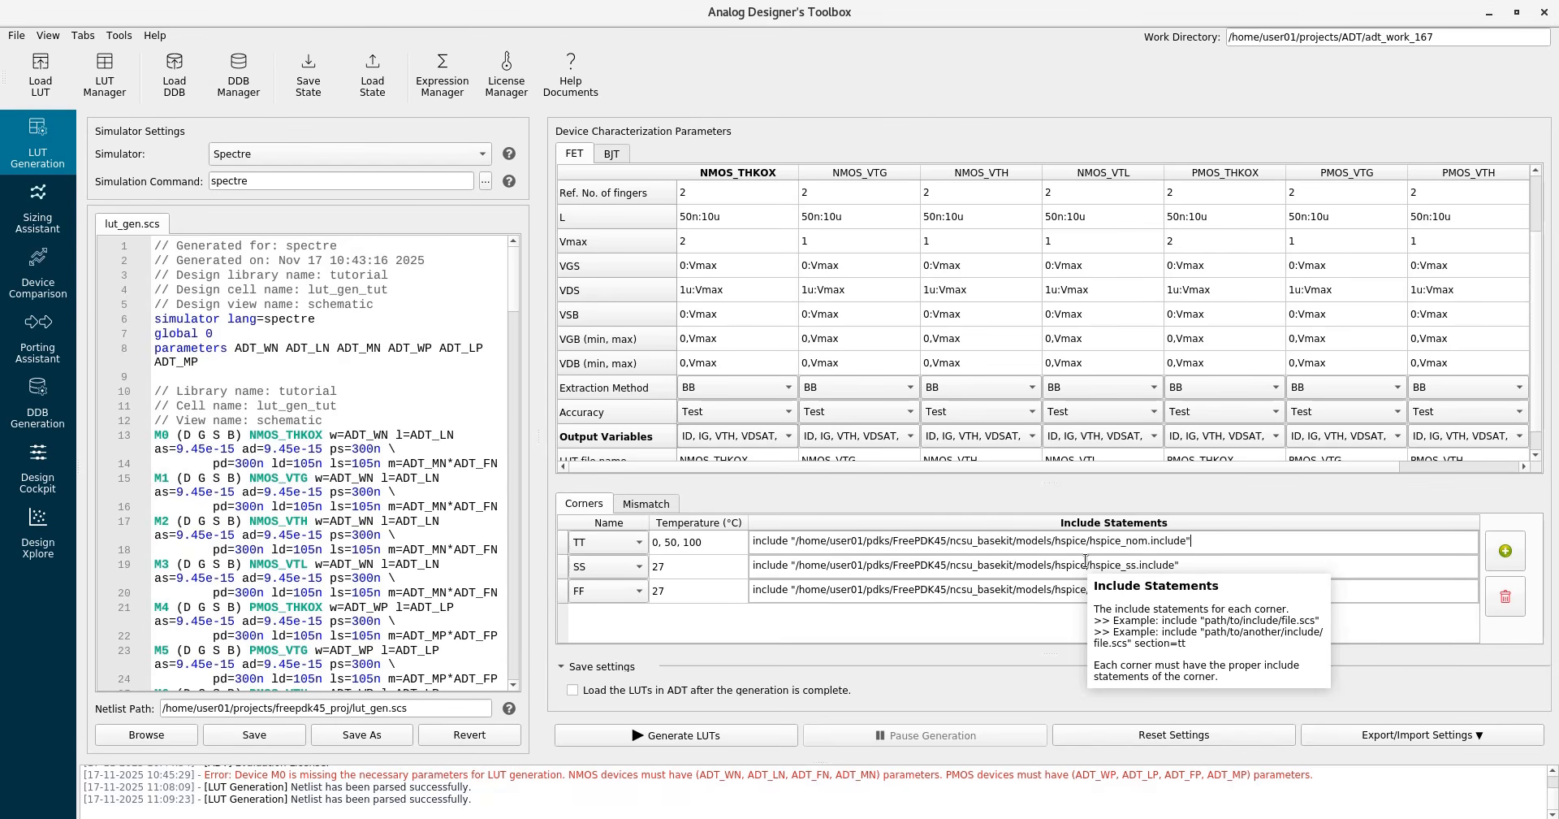
Set the corner temperatures to 50 for TT, 100 for SS and 0 for FF.
double_click(709, 546)
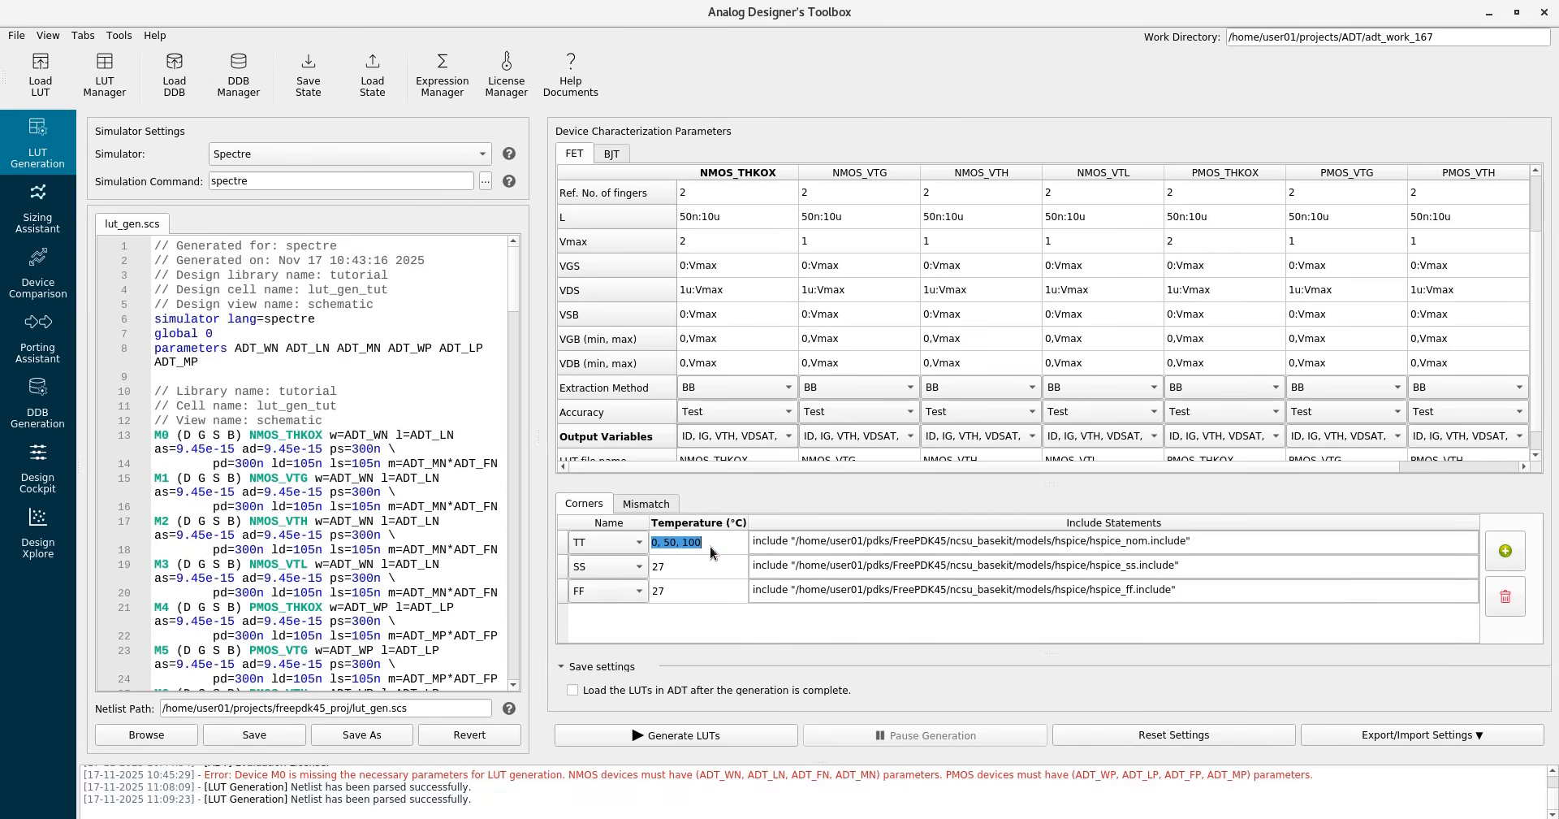
text(50)
key(Return)
double_click(680, 567)
text(100)
key(Return)
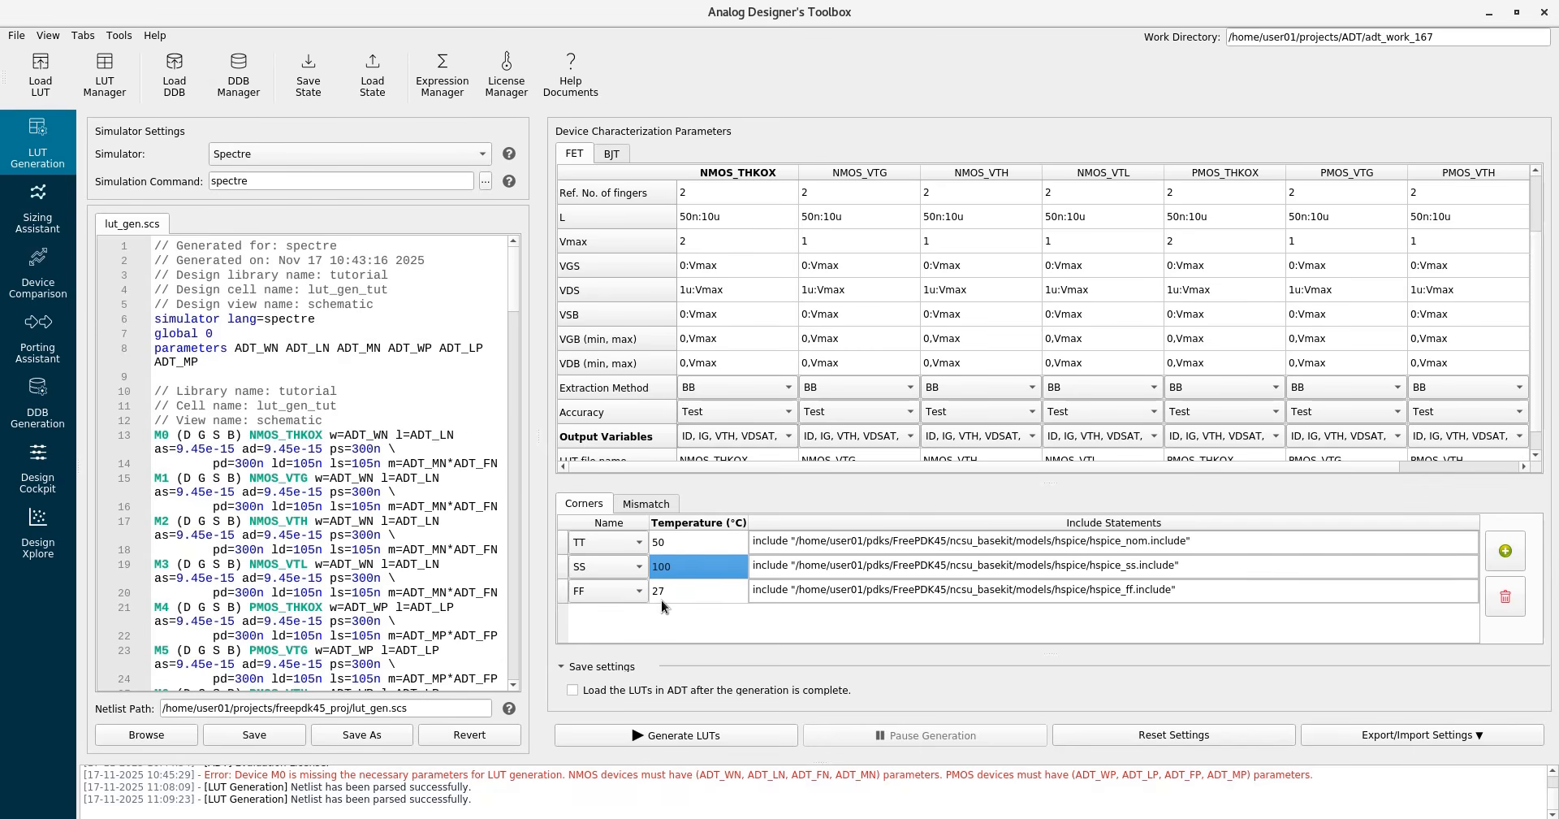
double_click(668, 591)
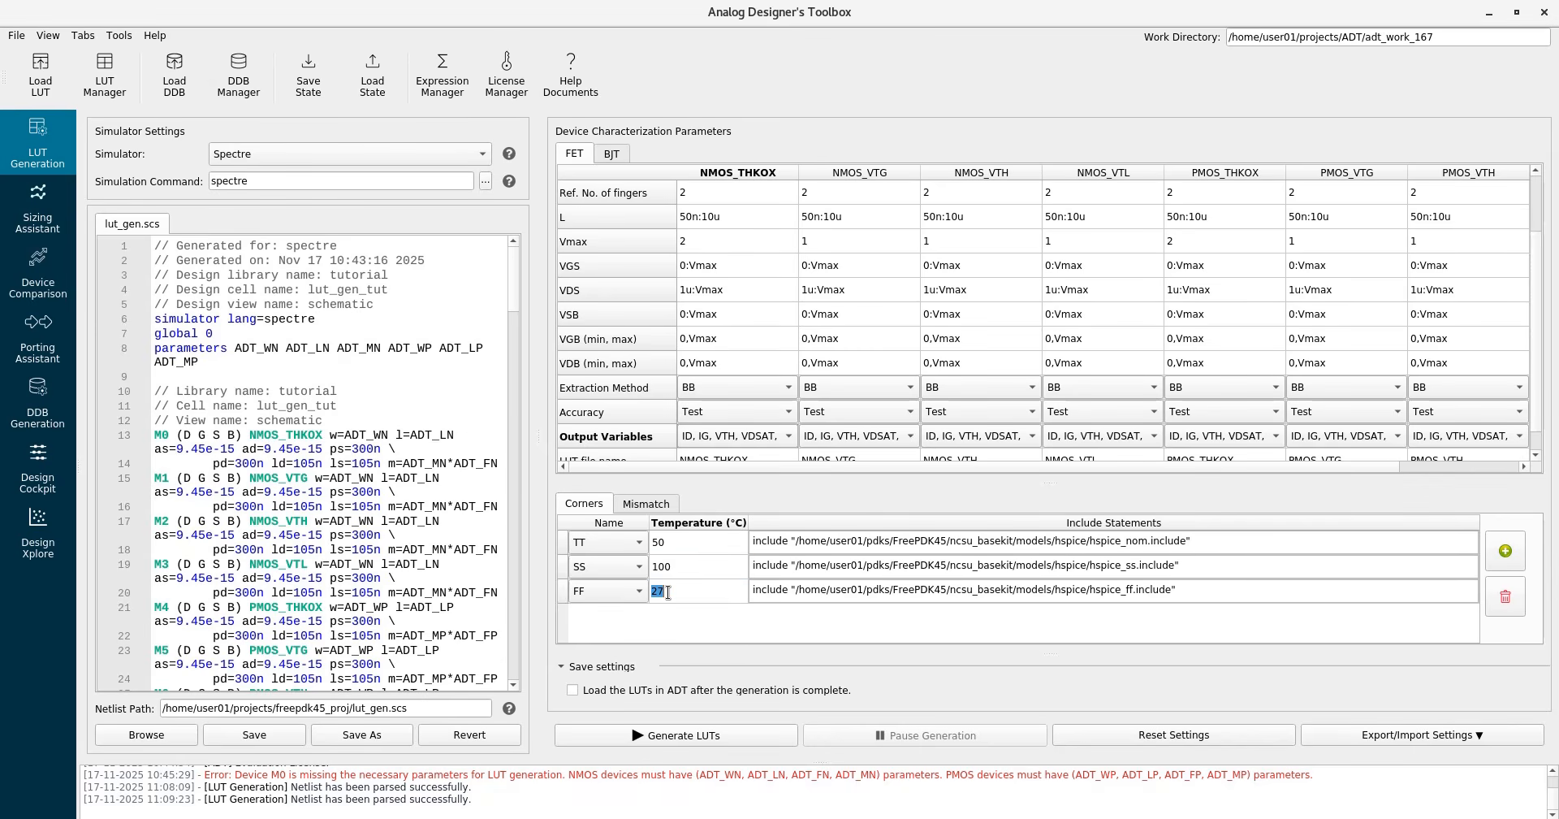
text(0)
key(Return)
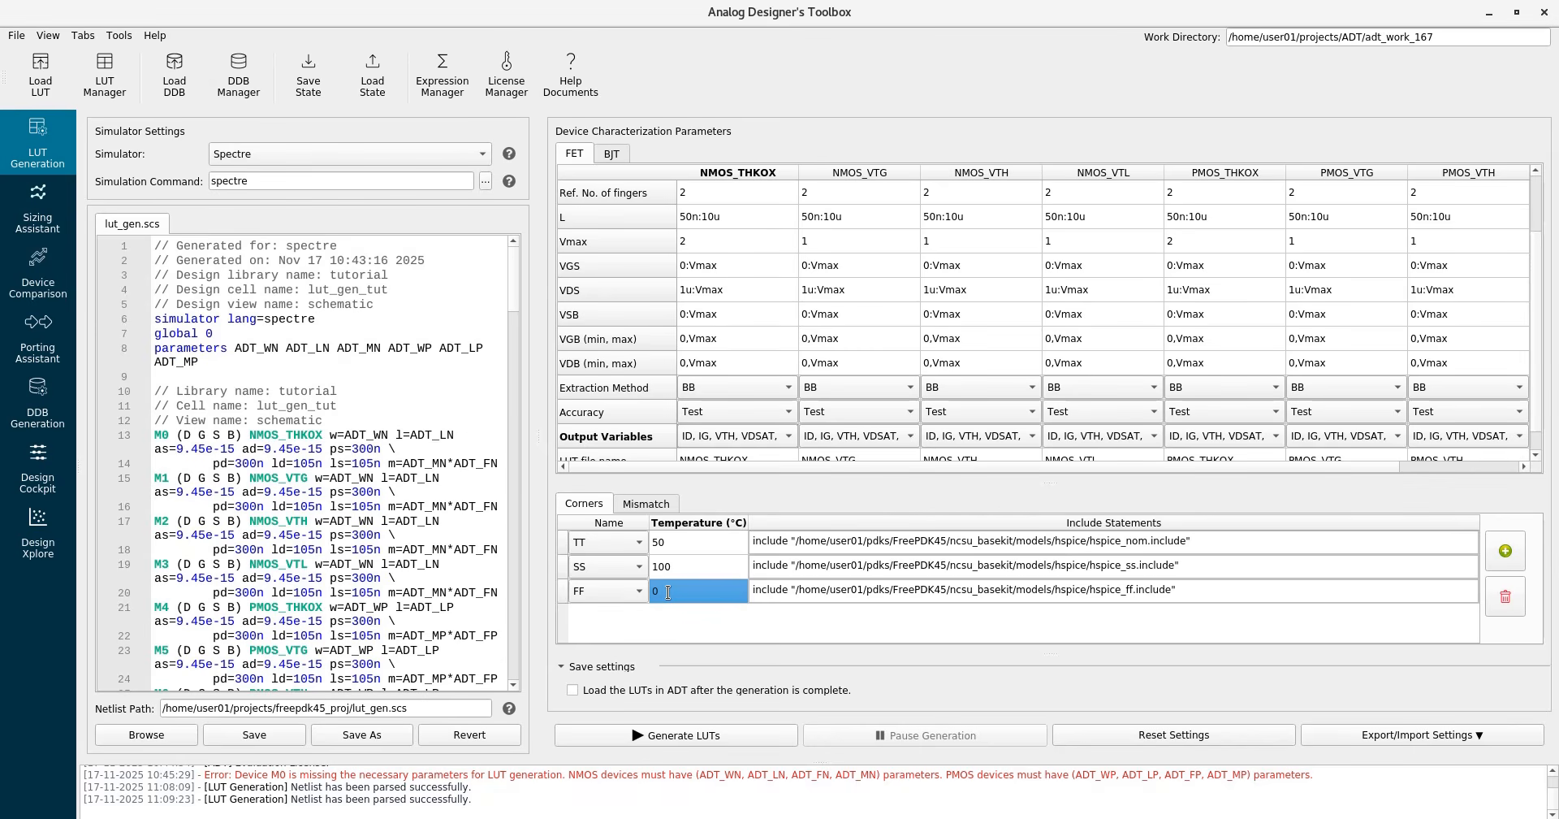
click(704, 607)
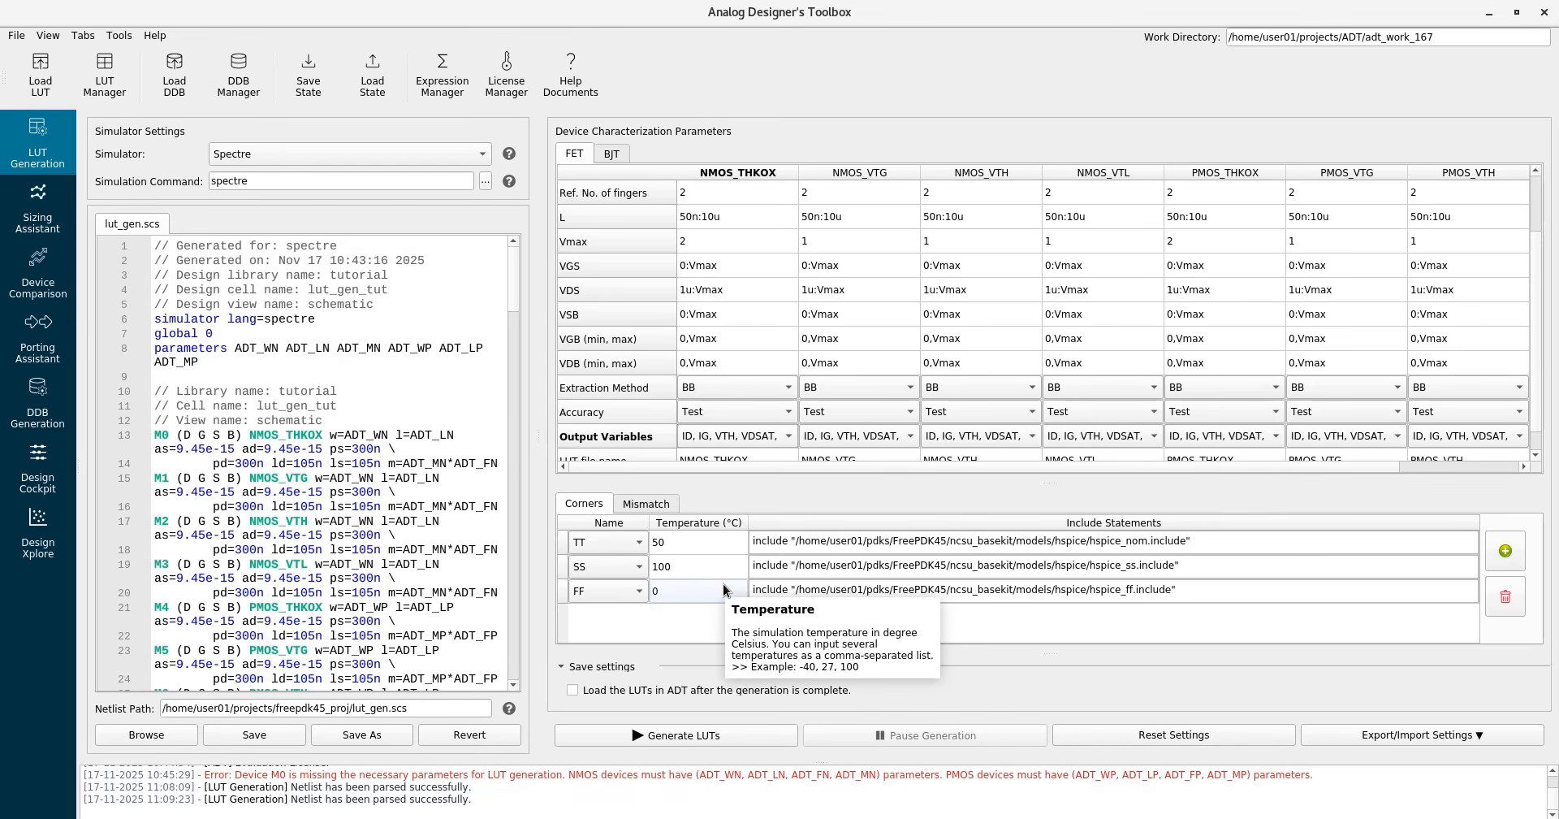
Review the mismatch model names and include statements of the devices, and return to the corners table.
click(643, 504)
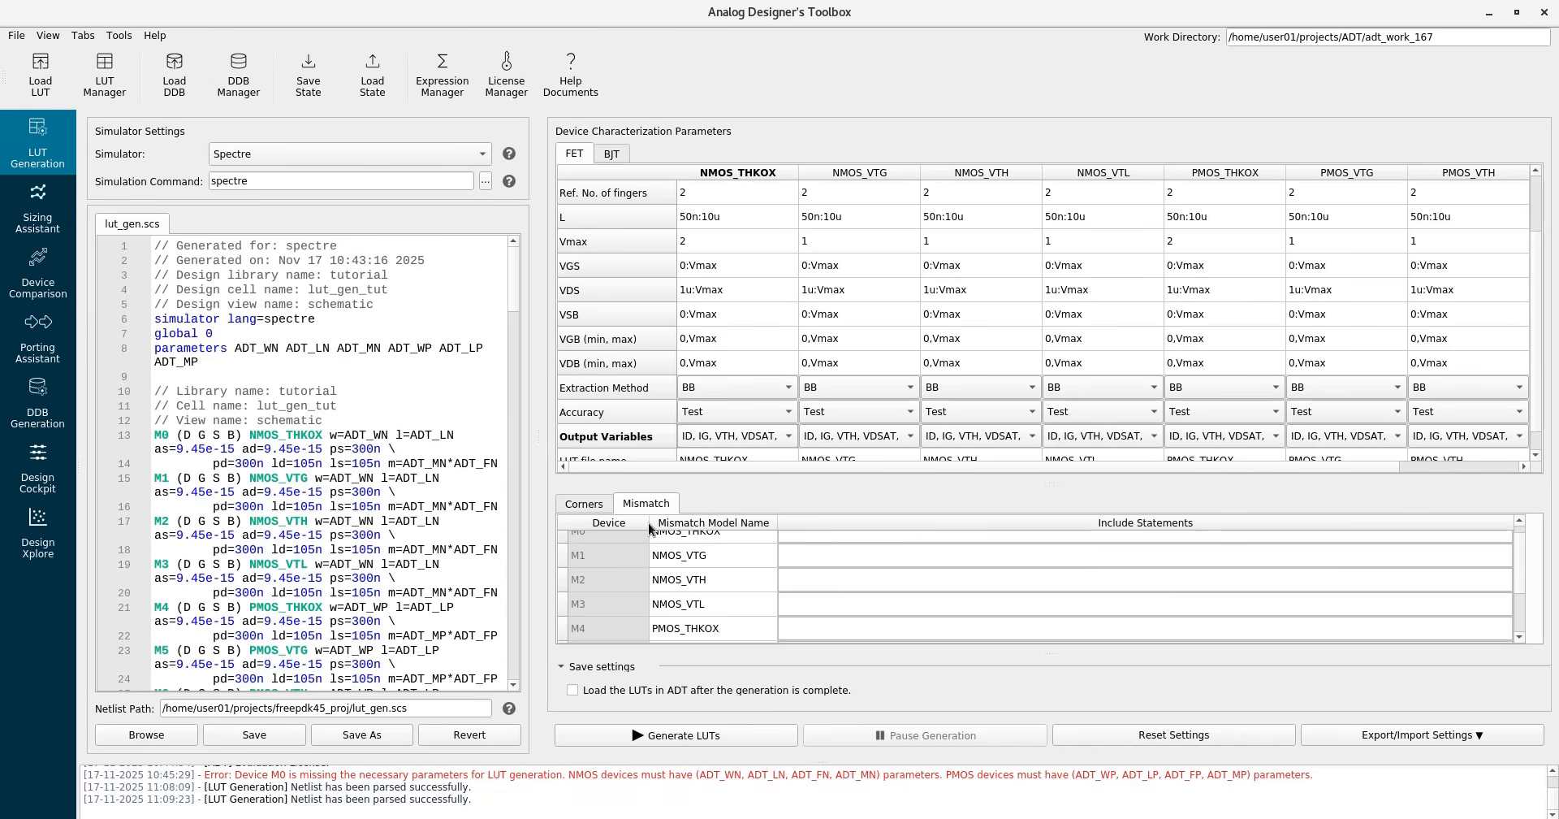
scroll(1522, 569, down, 1)
scroll(1522, 568, up, 1)
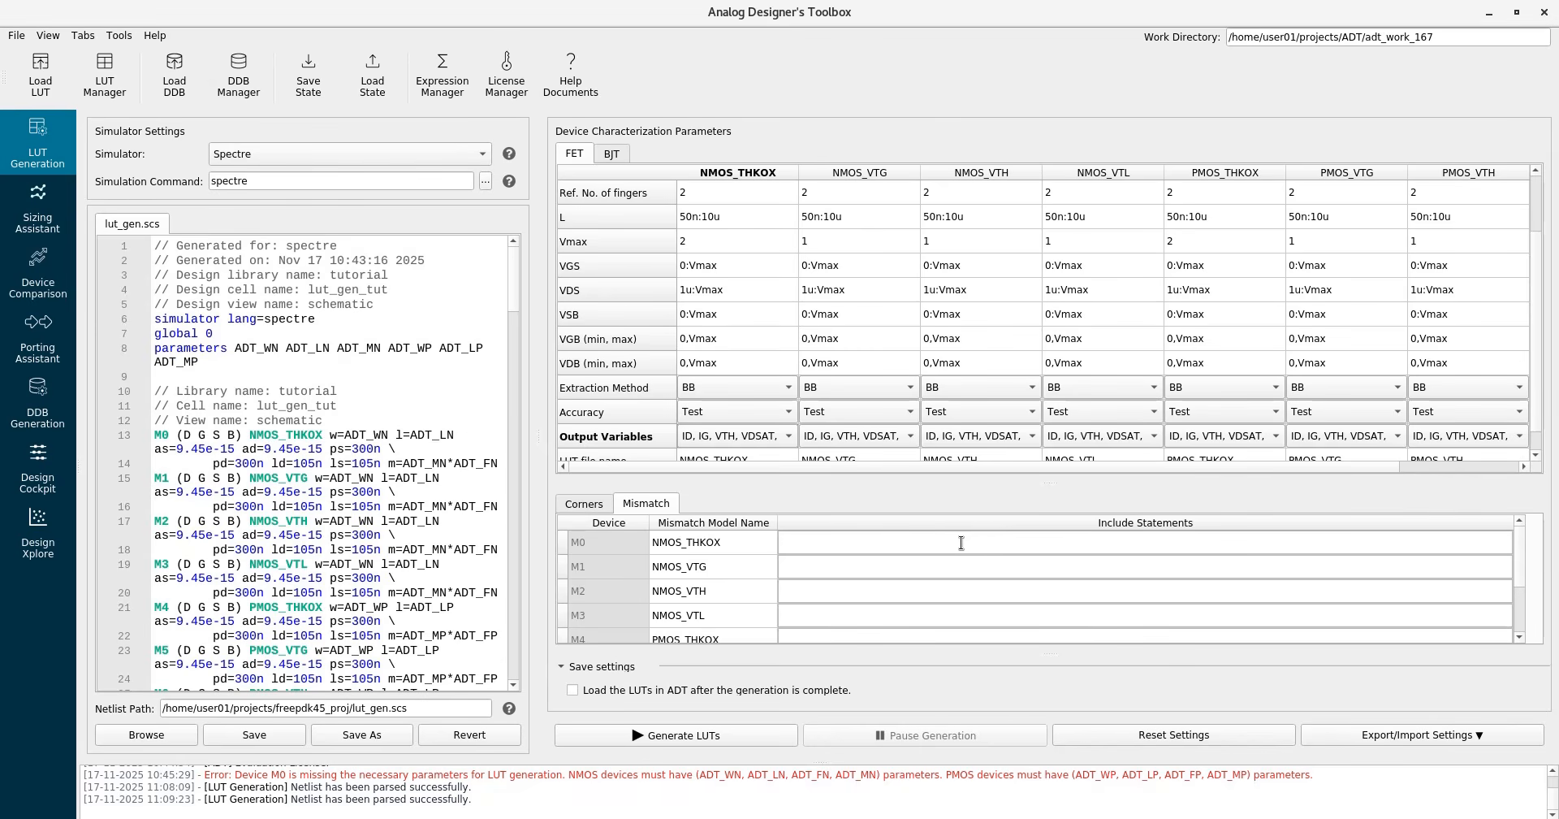
scroll(1530, 624, down, 3)
scroll(1530, 624, up, 3)
click(584, 497)
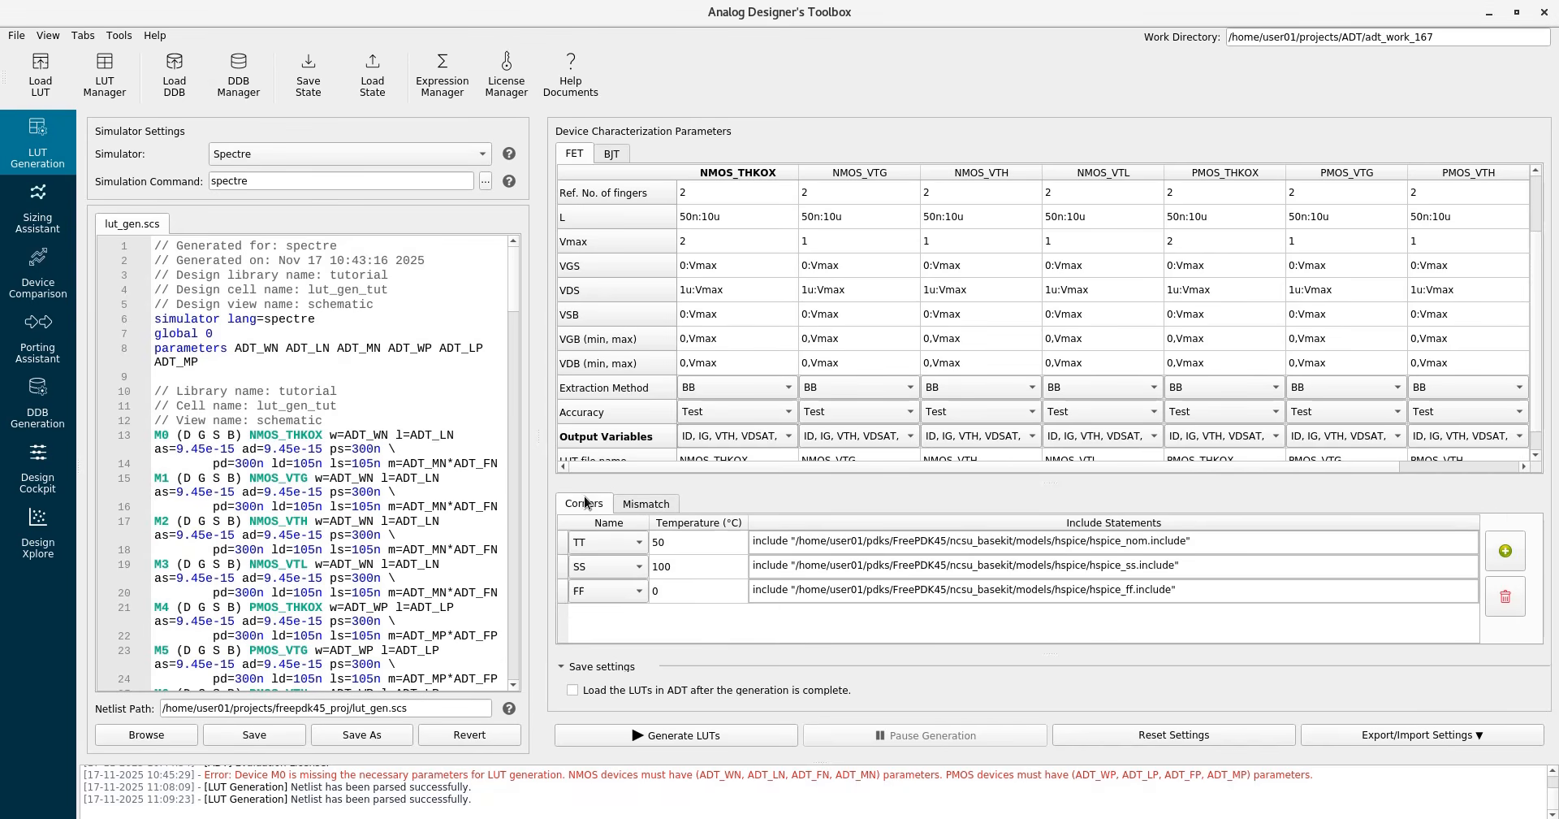
Try the prefix fp45_ on the LUT file name of NMOS_THKOX.
scroll(1535, 284, down, 1)
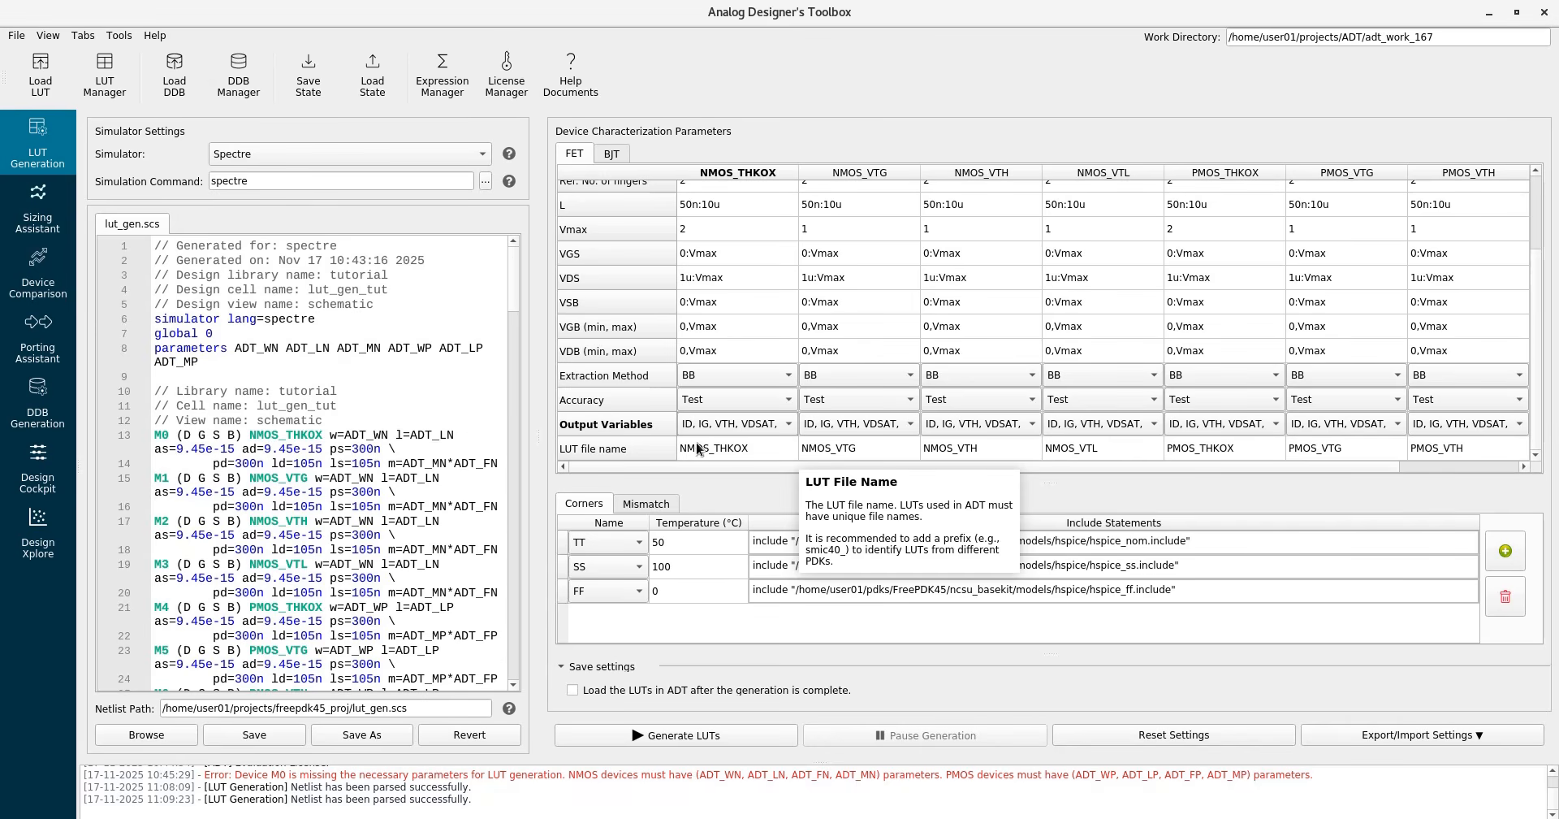
click(684, 452)
click(684, 453)
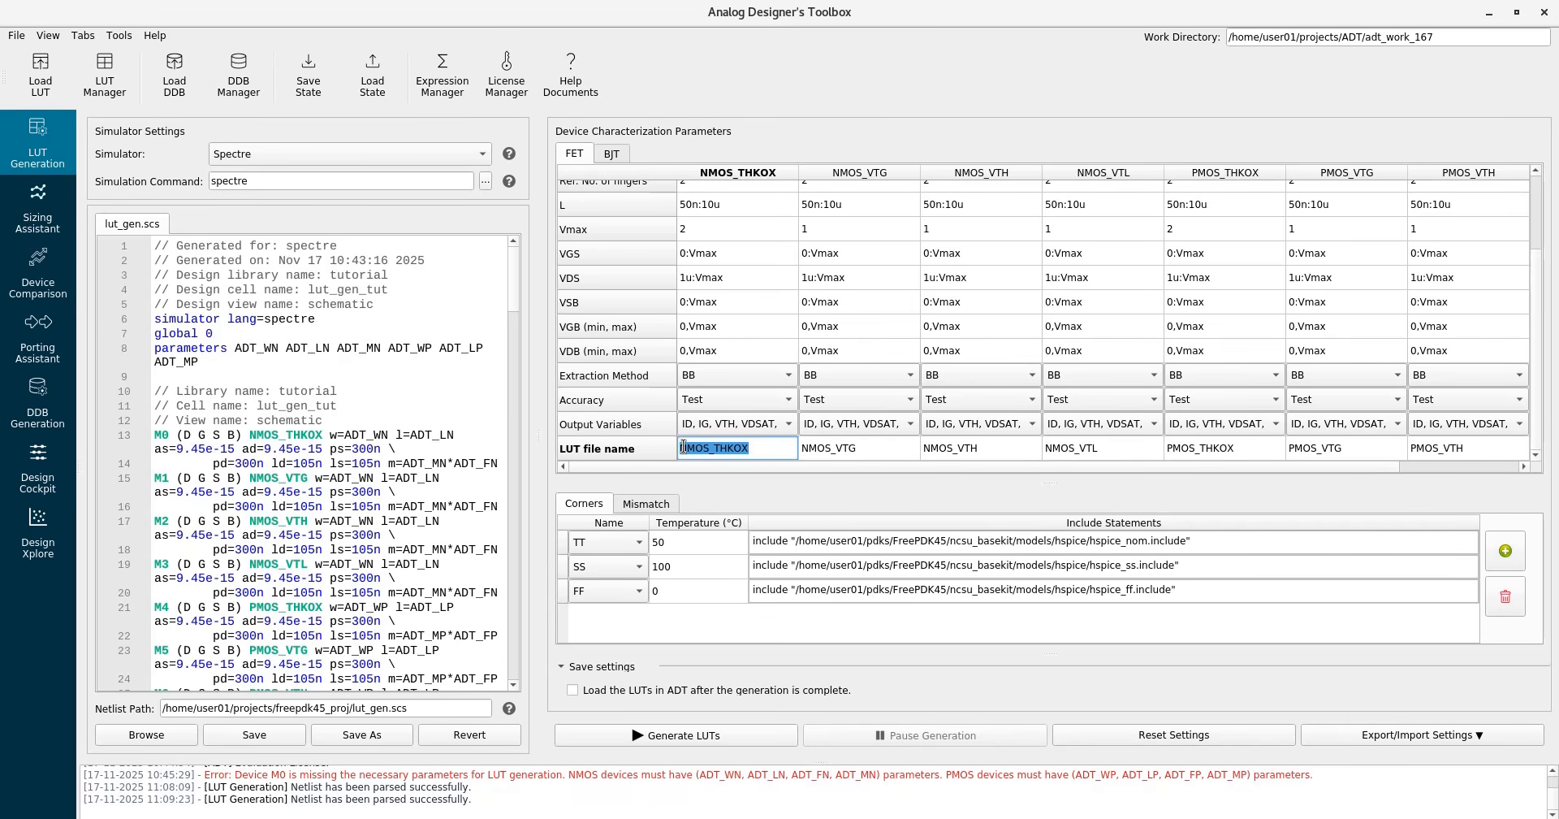
click(683, 448)
text(fp45_)
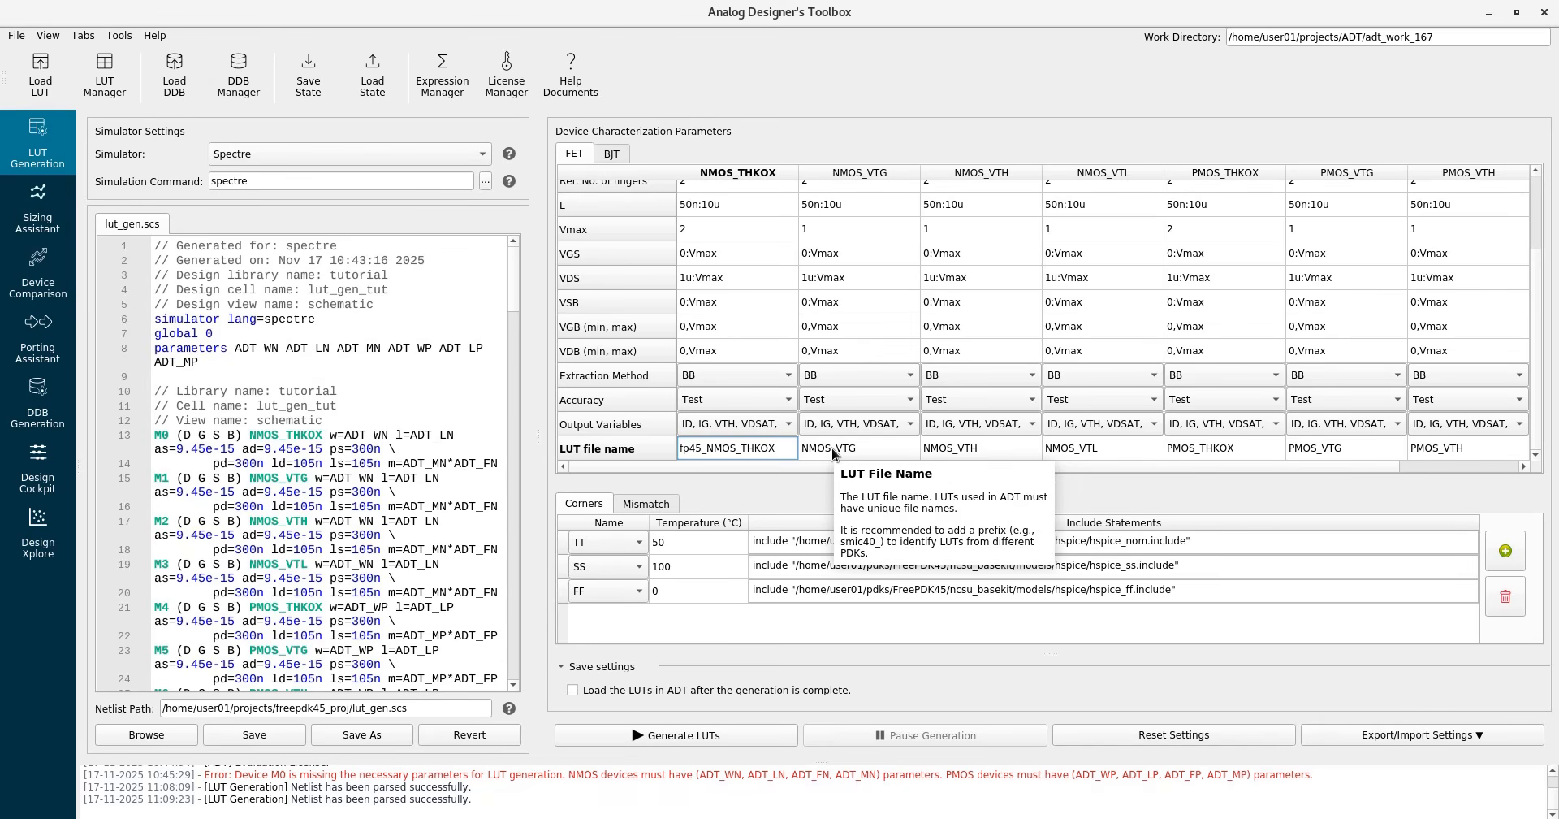
key(shift+Home)
key(BackSpace)
key(Return)
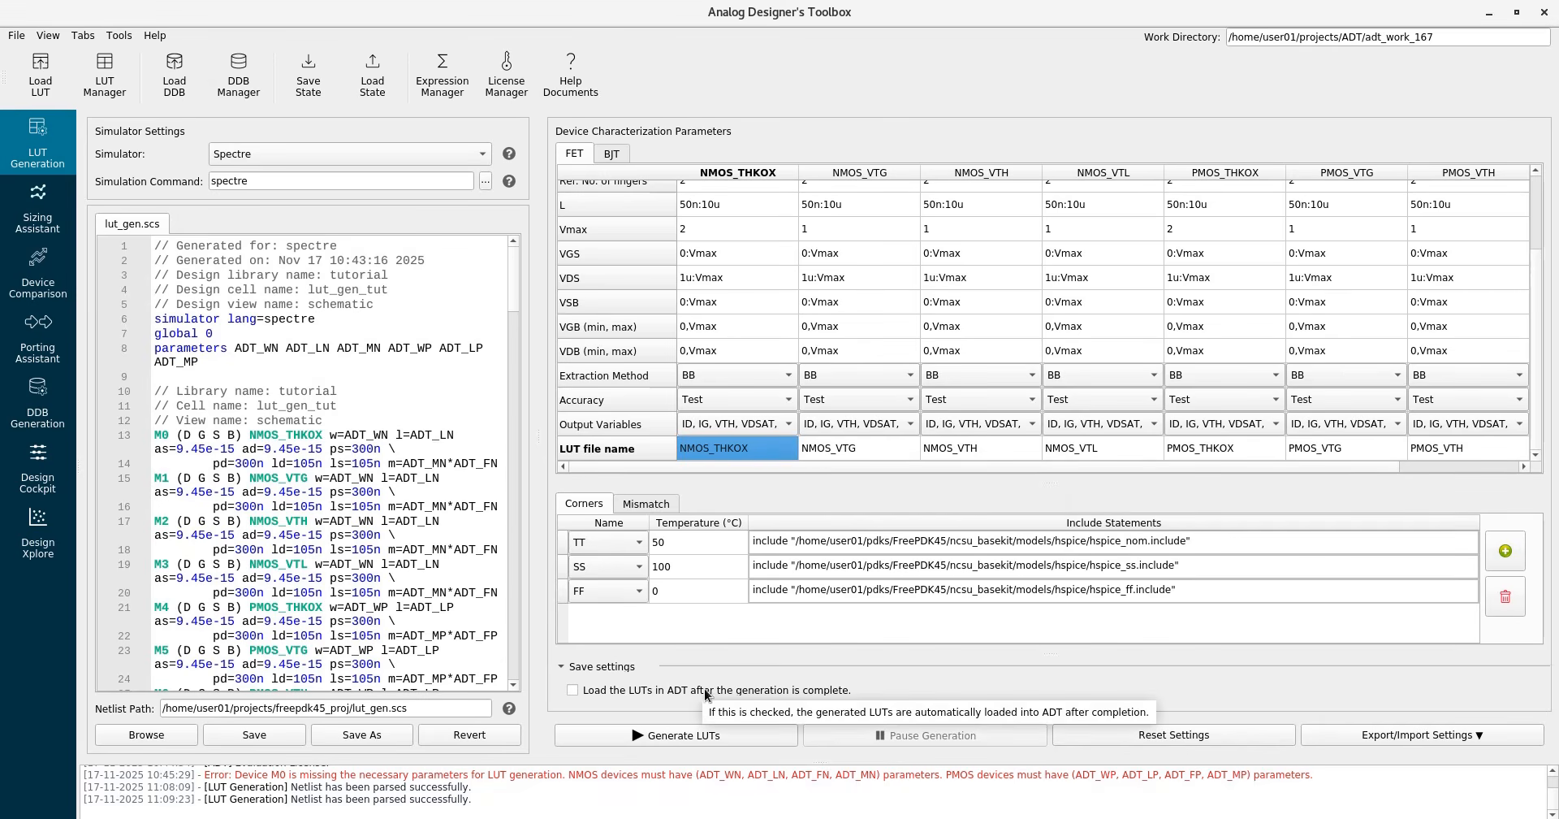
Generate the LUTs for all devices, accepting the time estimate and saving to /home/user01/projects/ADT/luts/fp45.
click(750, 739)
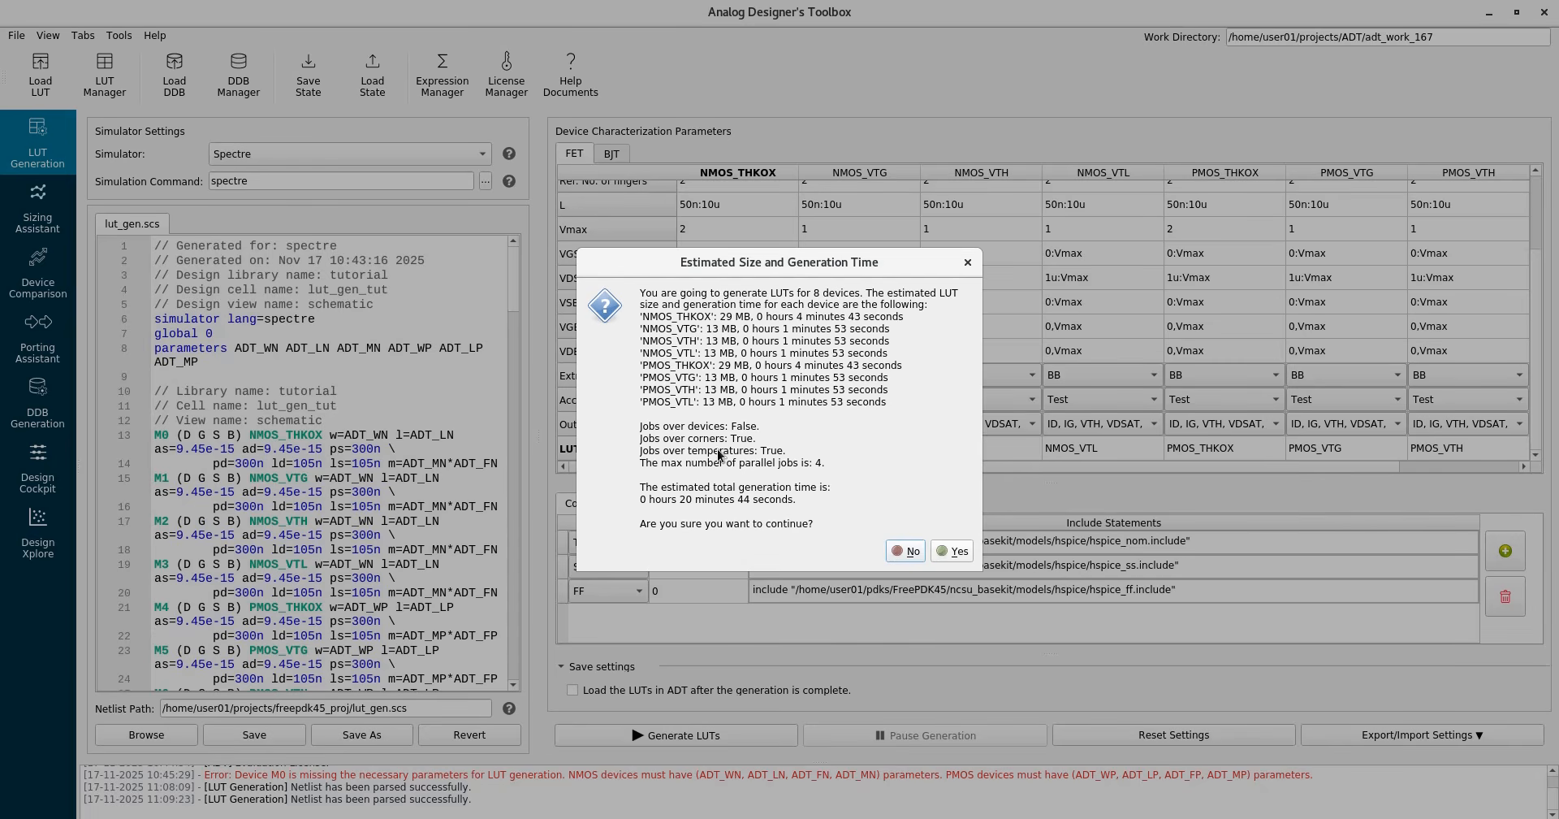
click(945, 551)
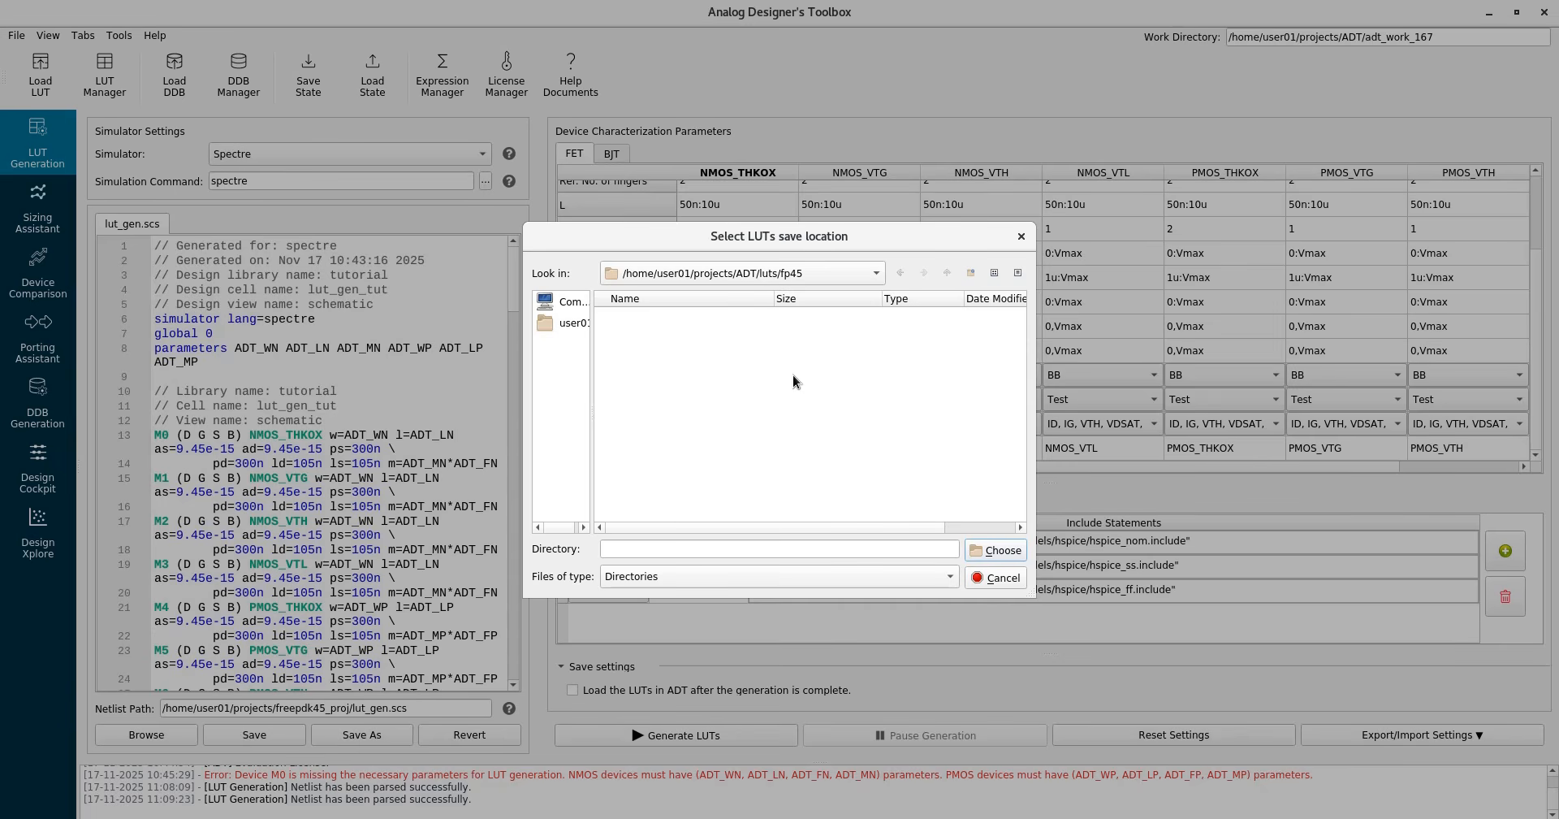
click(1014, 552)
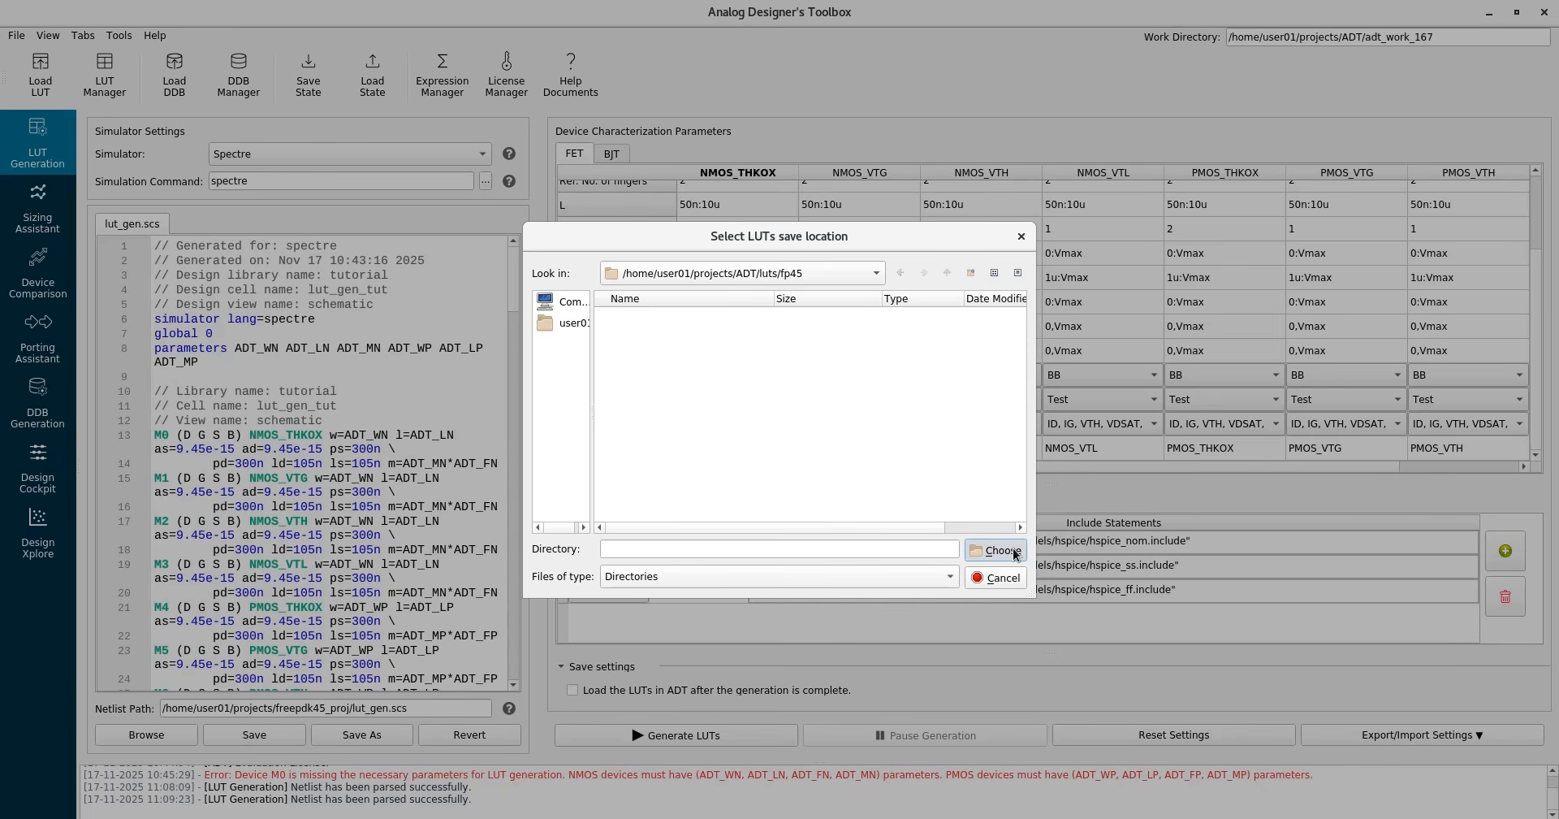
click(1014, 552)
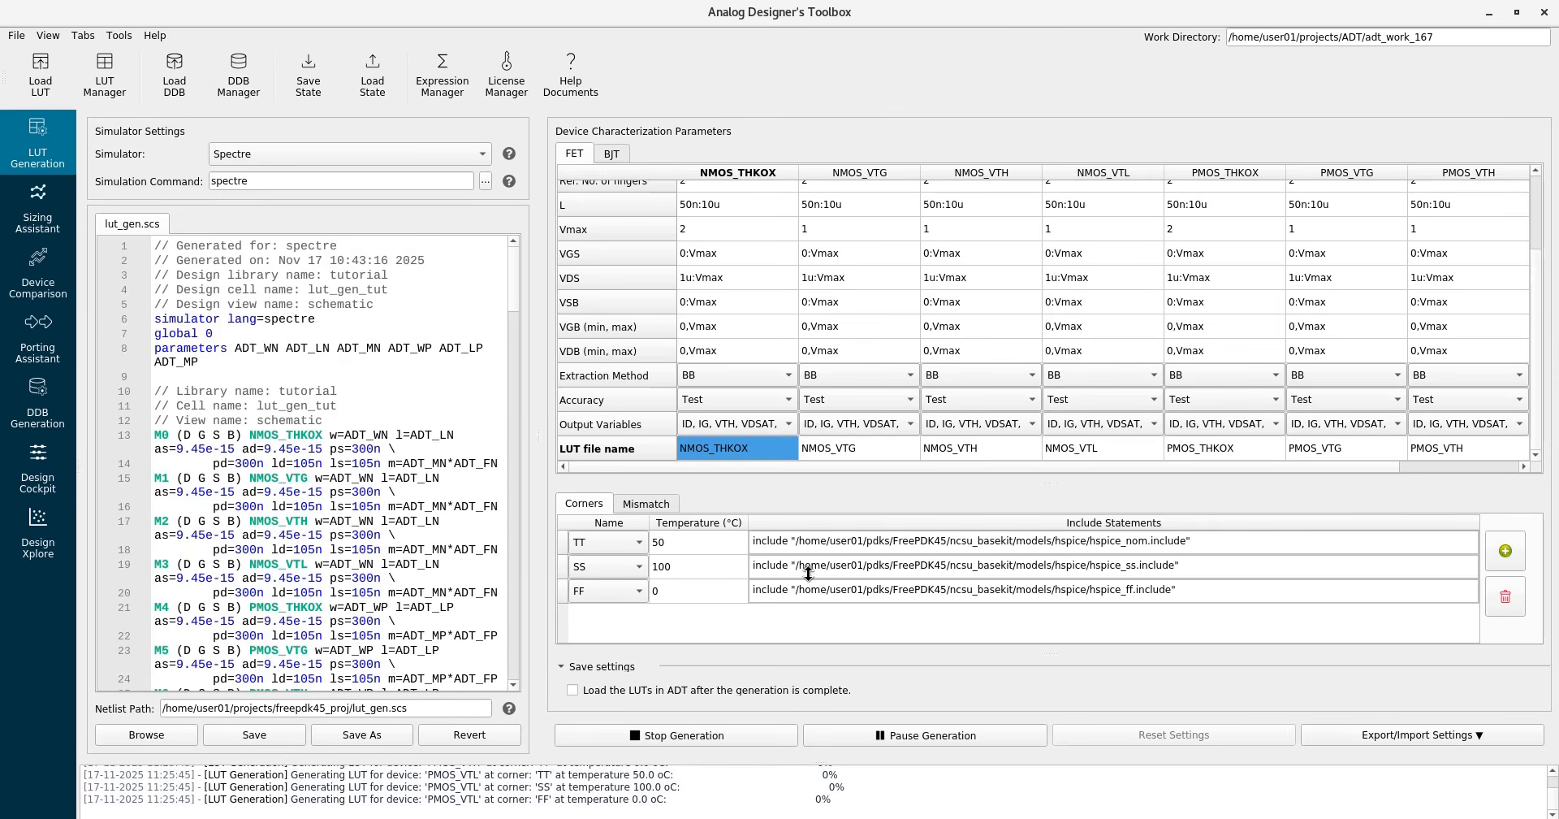
Enlarge the message log to follow the generation progress of each device and corner.
drag(808, 573, 782, 277)
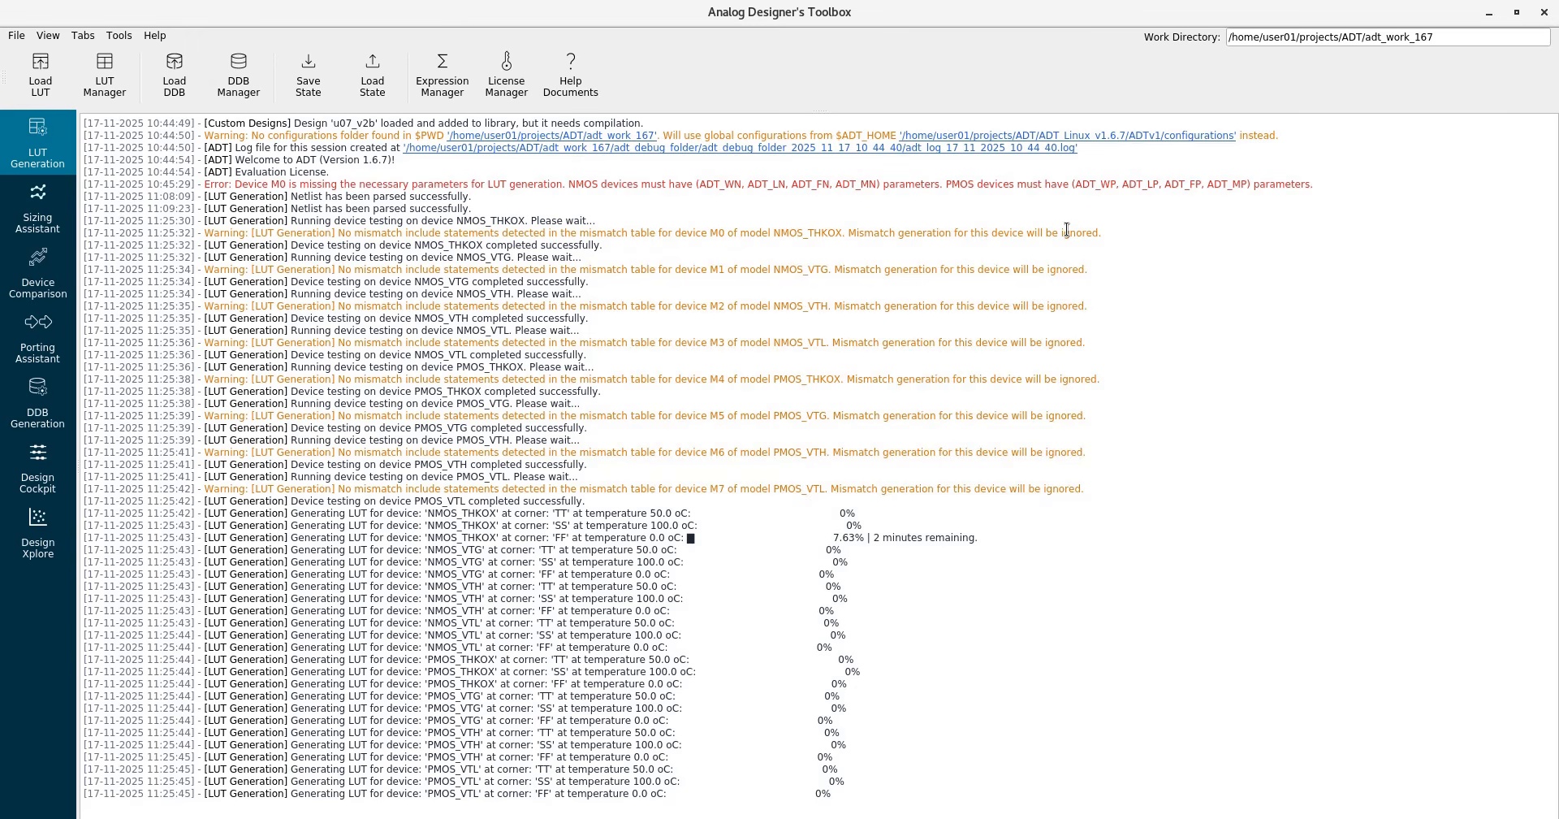
right_click(1068, 232)
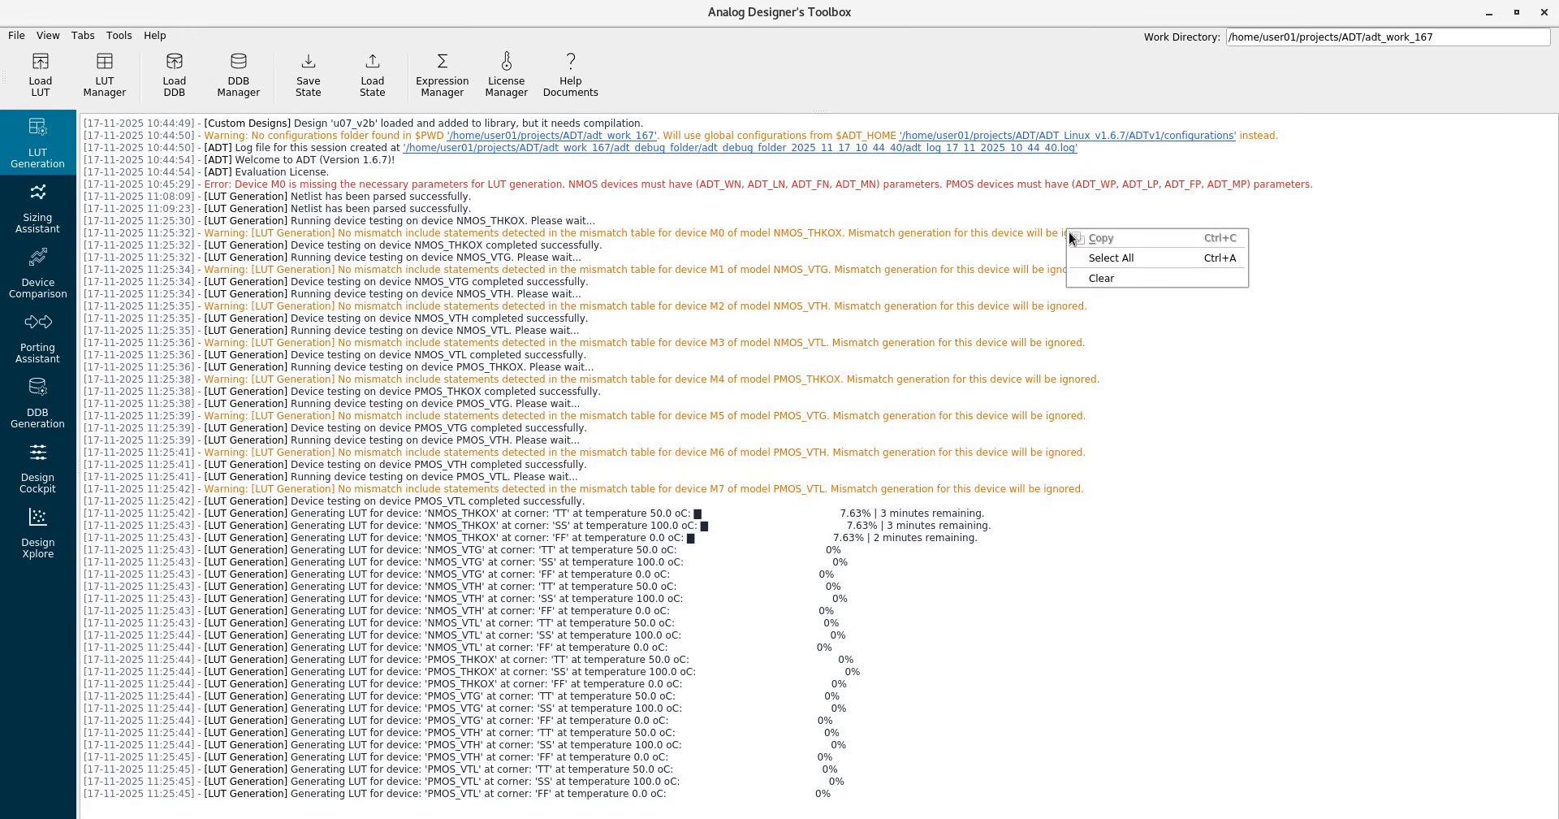
click(1052, 231)
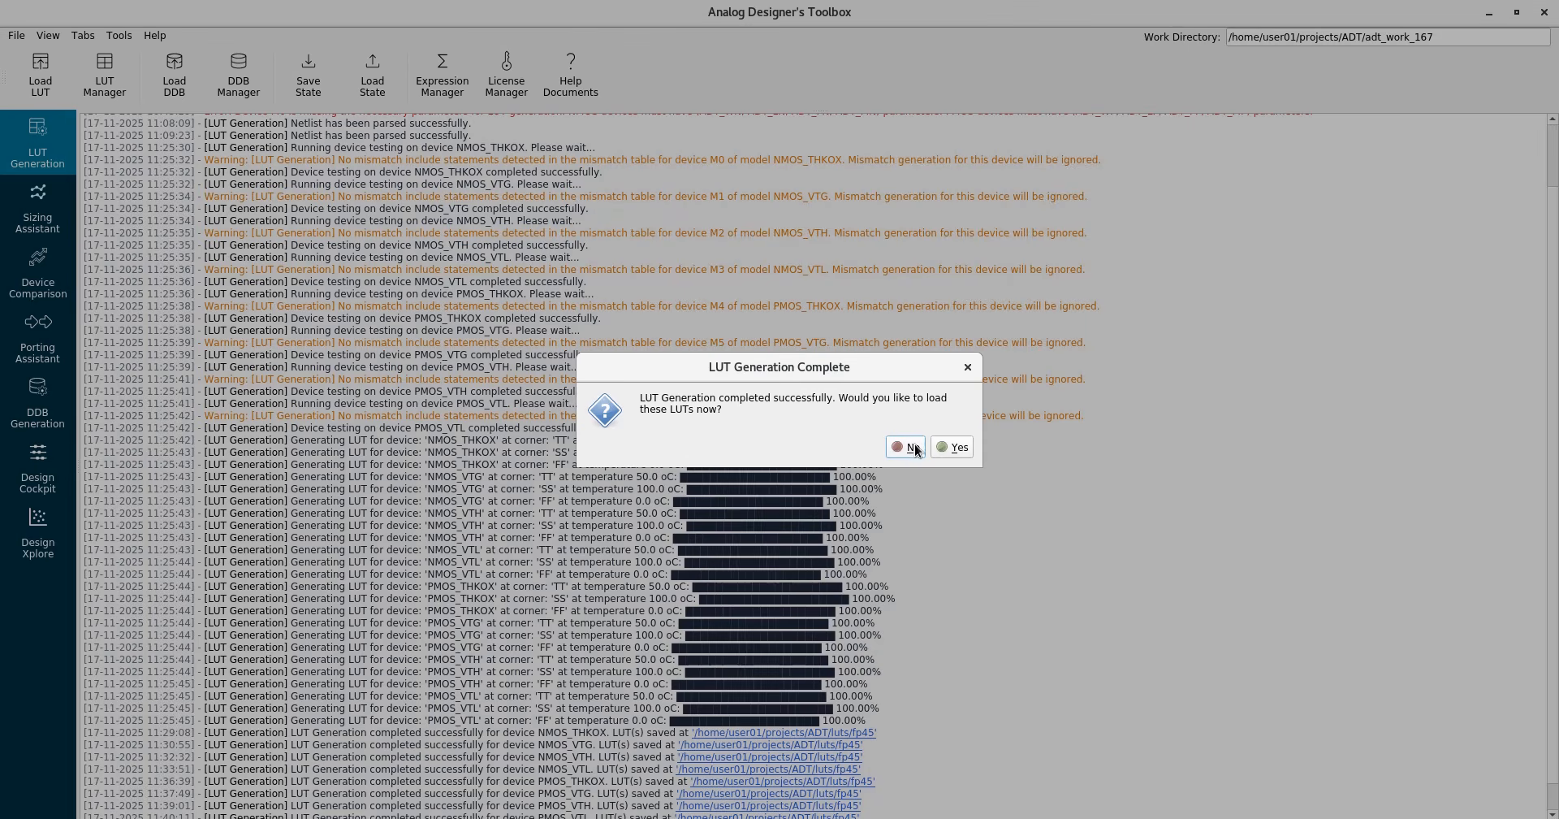
Load all eight generated LUT files, NMOS_THKOX.lut through PMOS_VTL.lut, and shrink the message log to reveal the settings again.
click(949, 447)
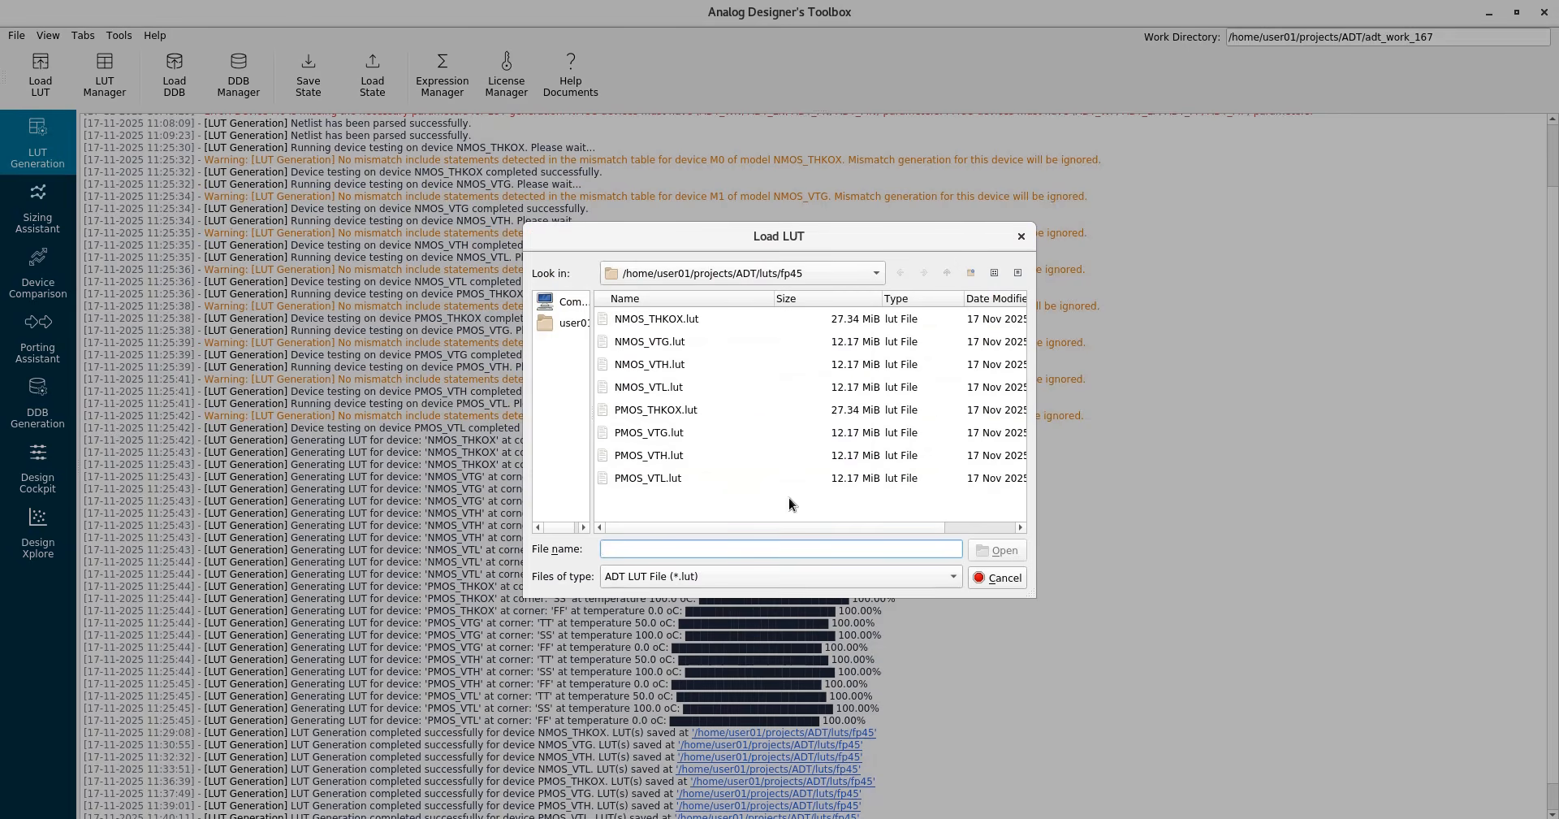
click(701, 326)
shift+click(675, 477)
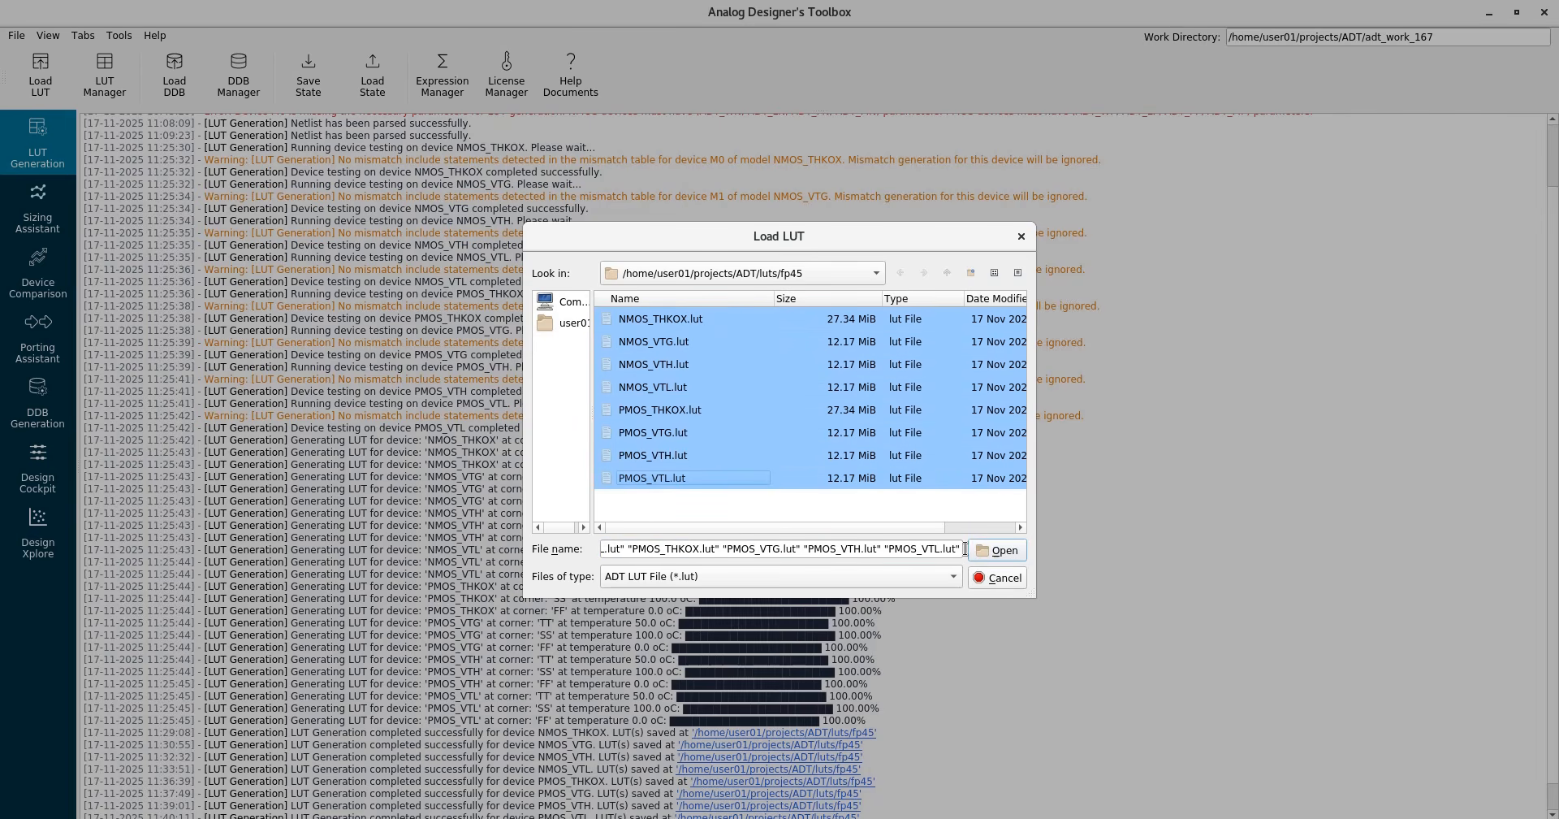
click(997, 550)
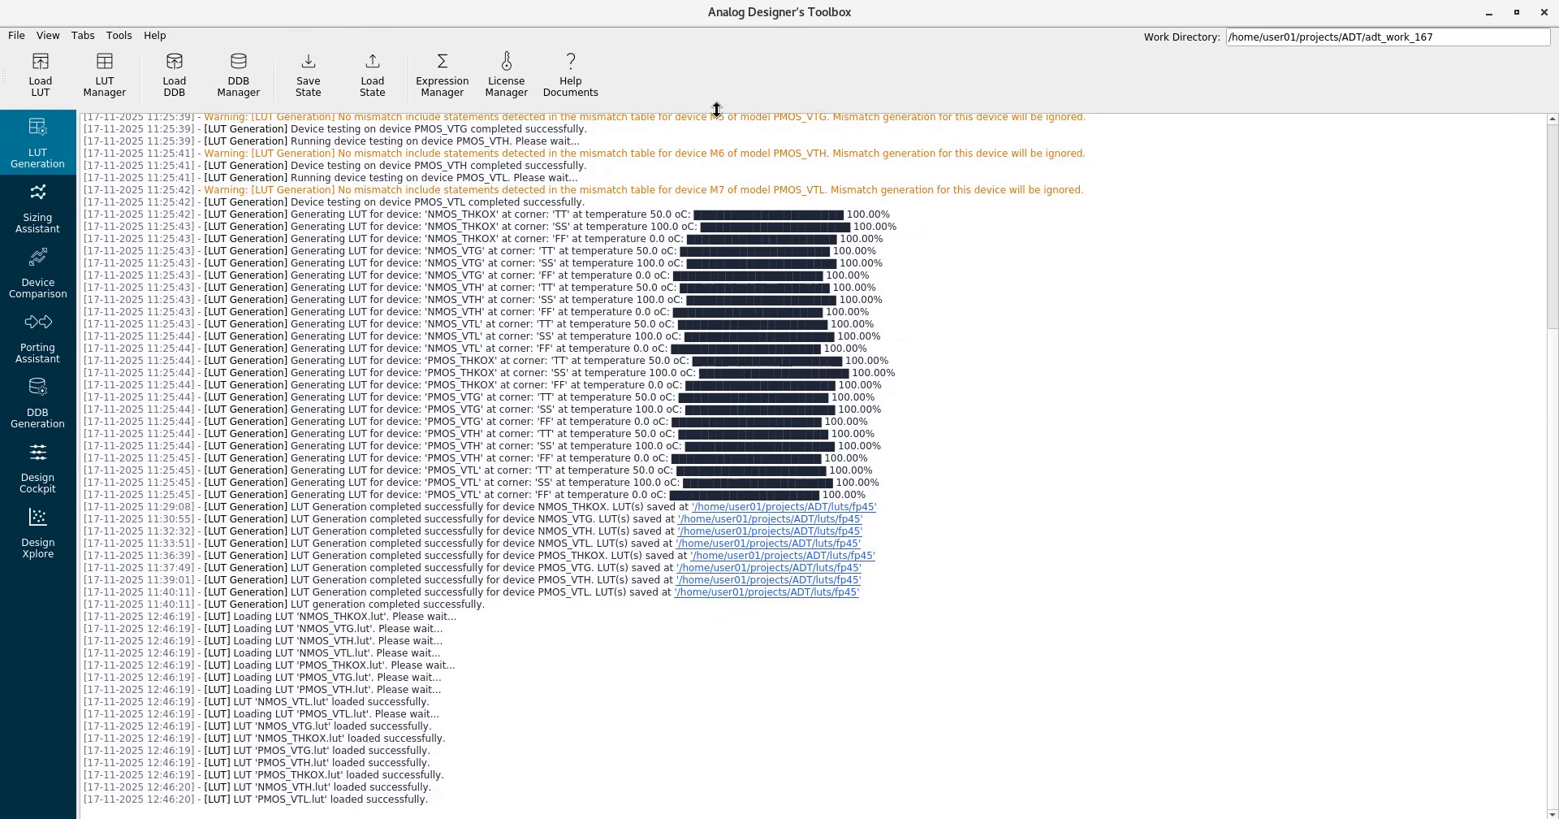
drag(716, 112, 704, 561)
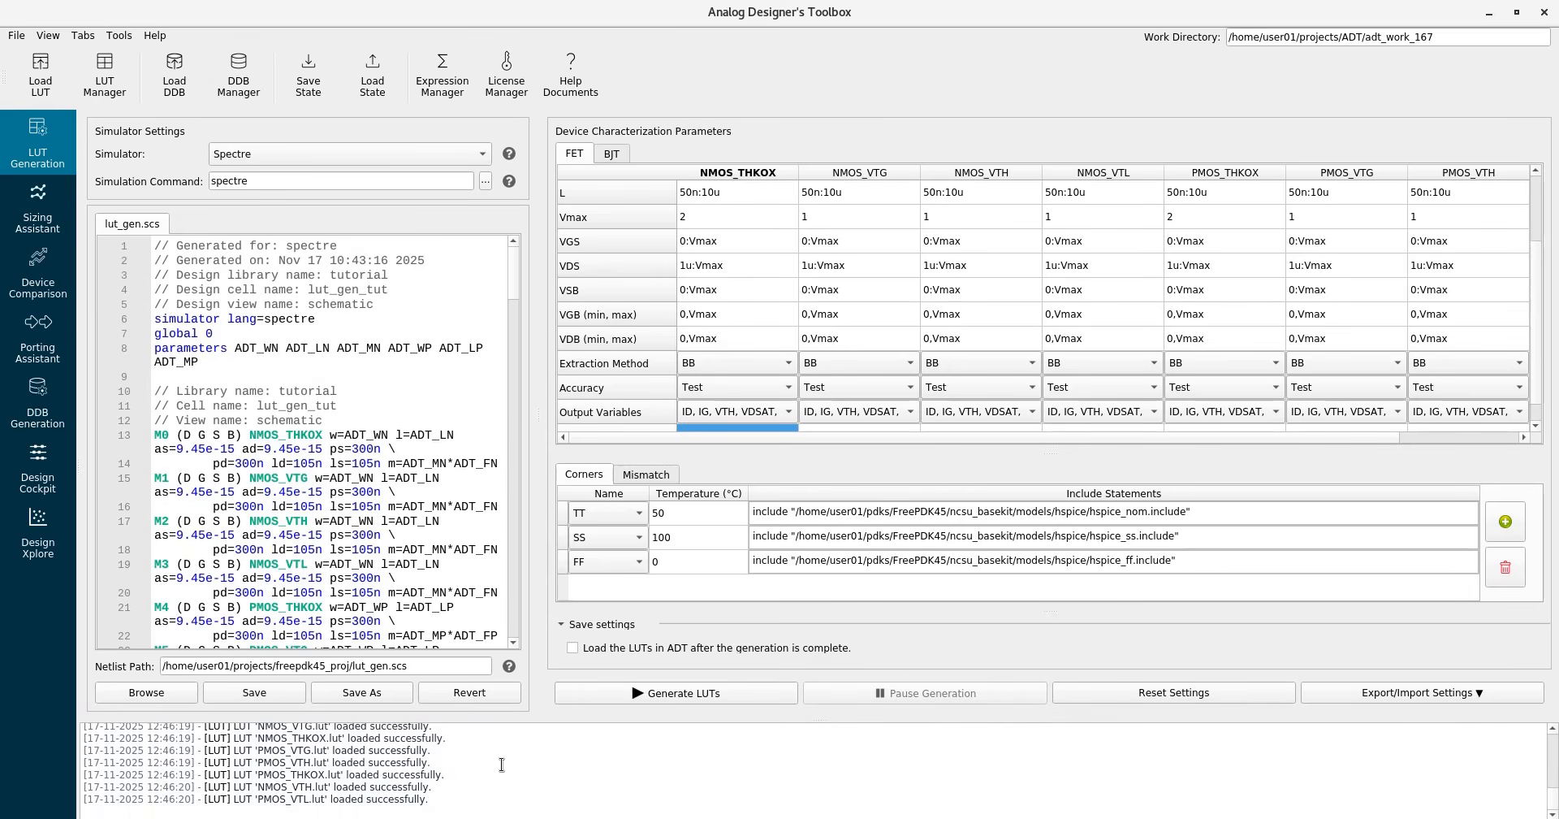
In the Sizing Assistant, plot ID versus VGS for NMOS_VTL with W 4u and minimum L.
click(44, 210)
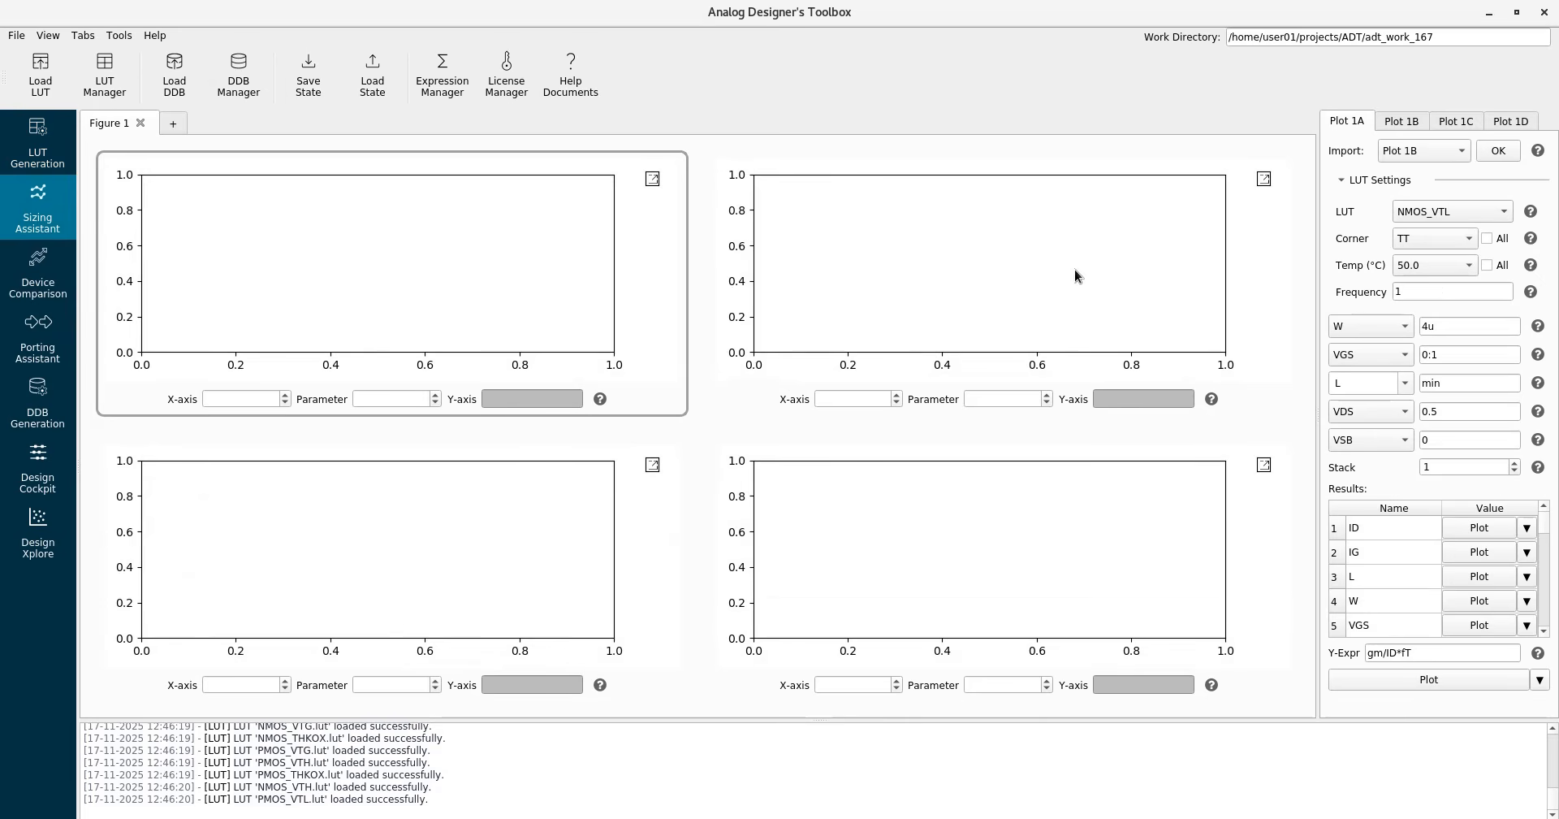
click(1453, 210)
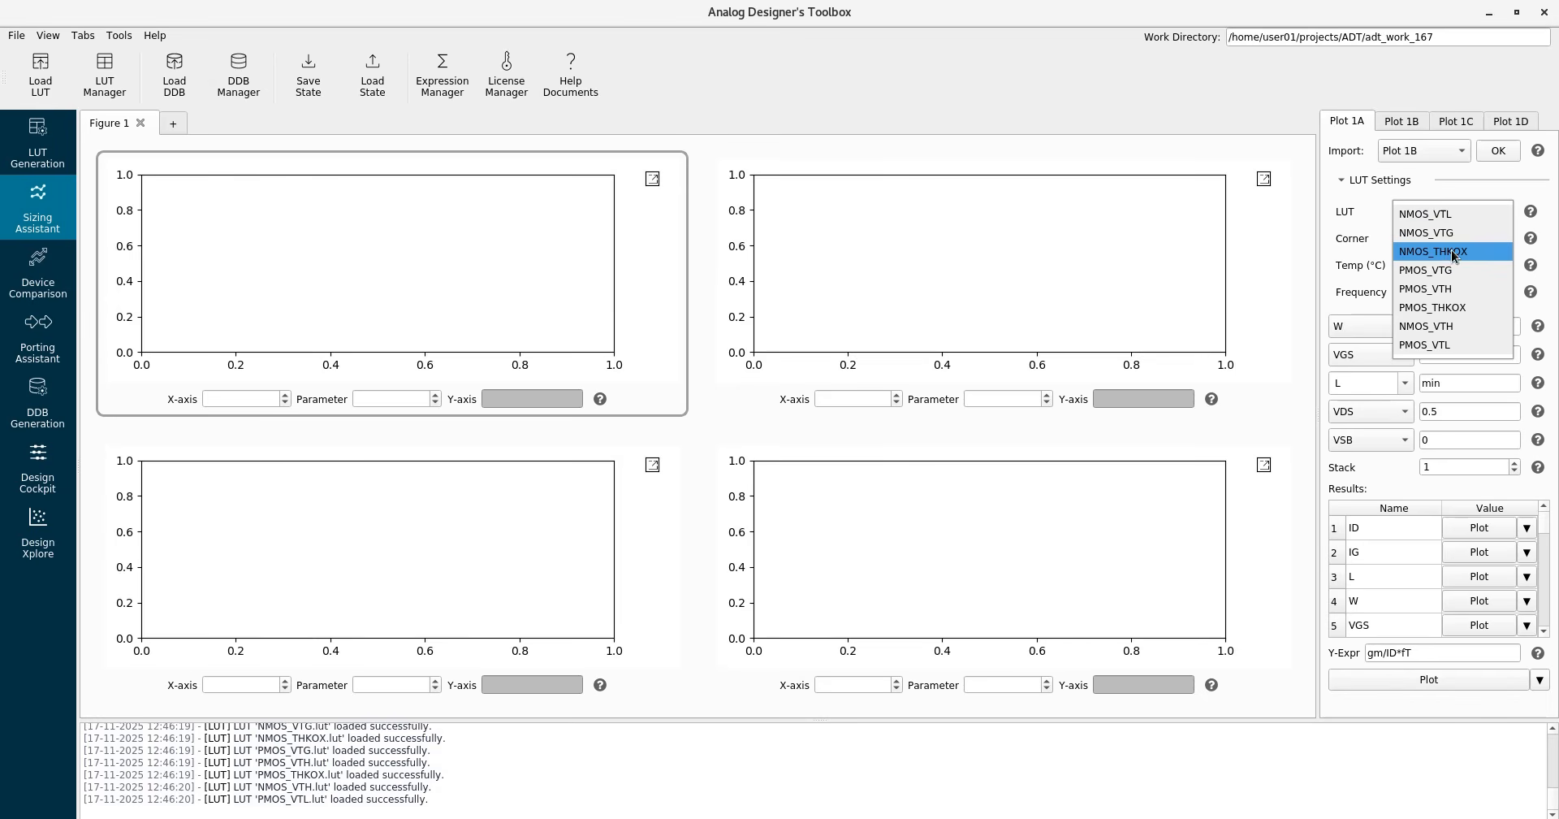
click(1460, 213)
click(1452, 326)
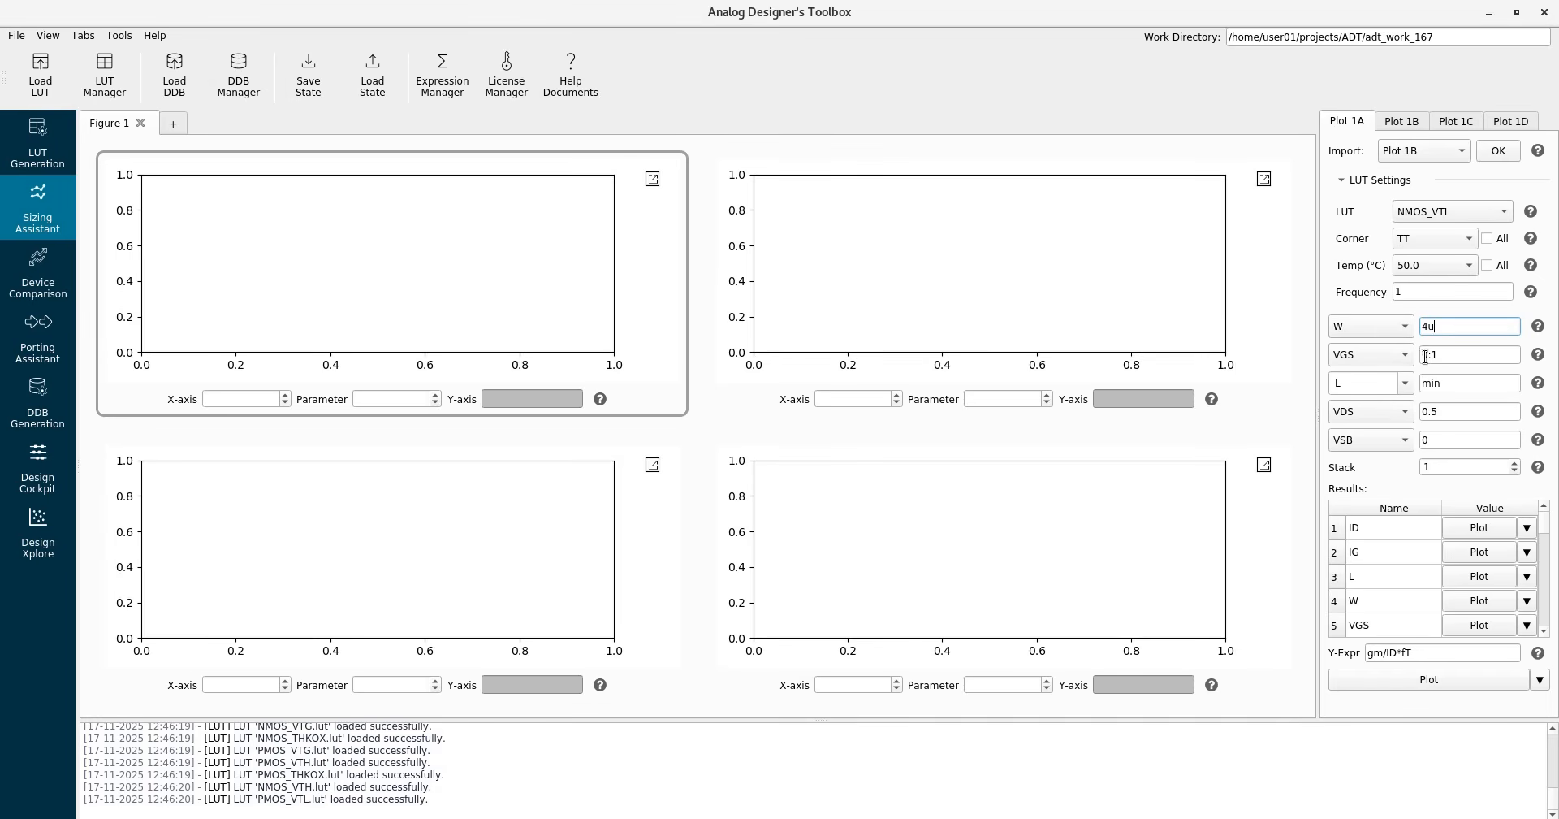
click(1463, 524)
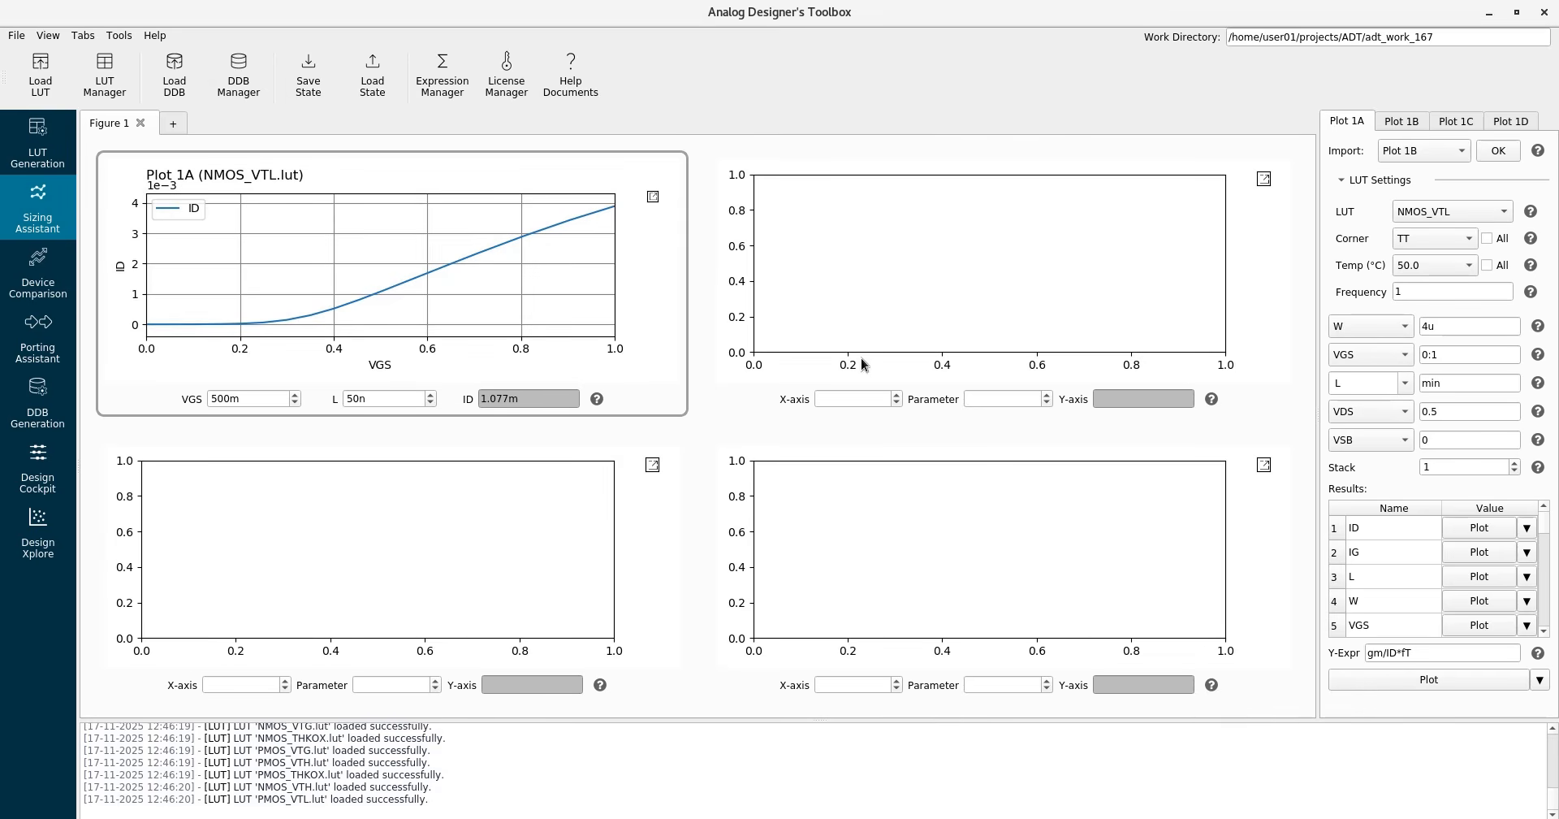
Set L to "min, max" and replot ID for both channel lengths.
click(1458, 382)
text(, max)
click(1470, 529)
click(1468, 412)
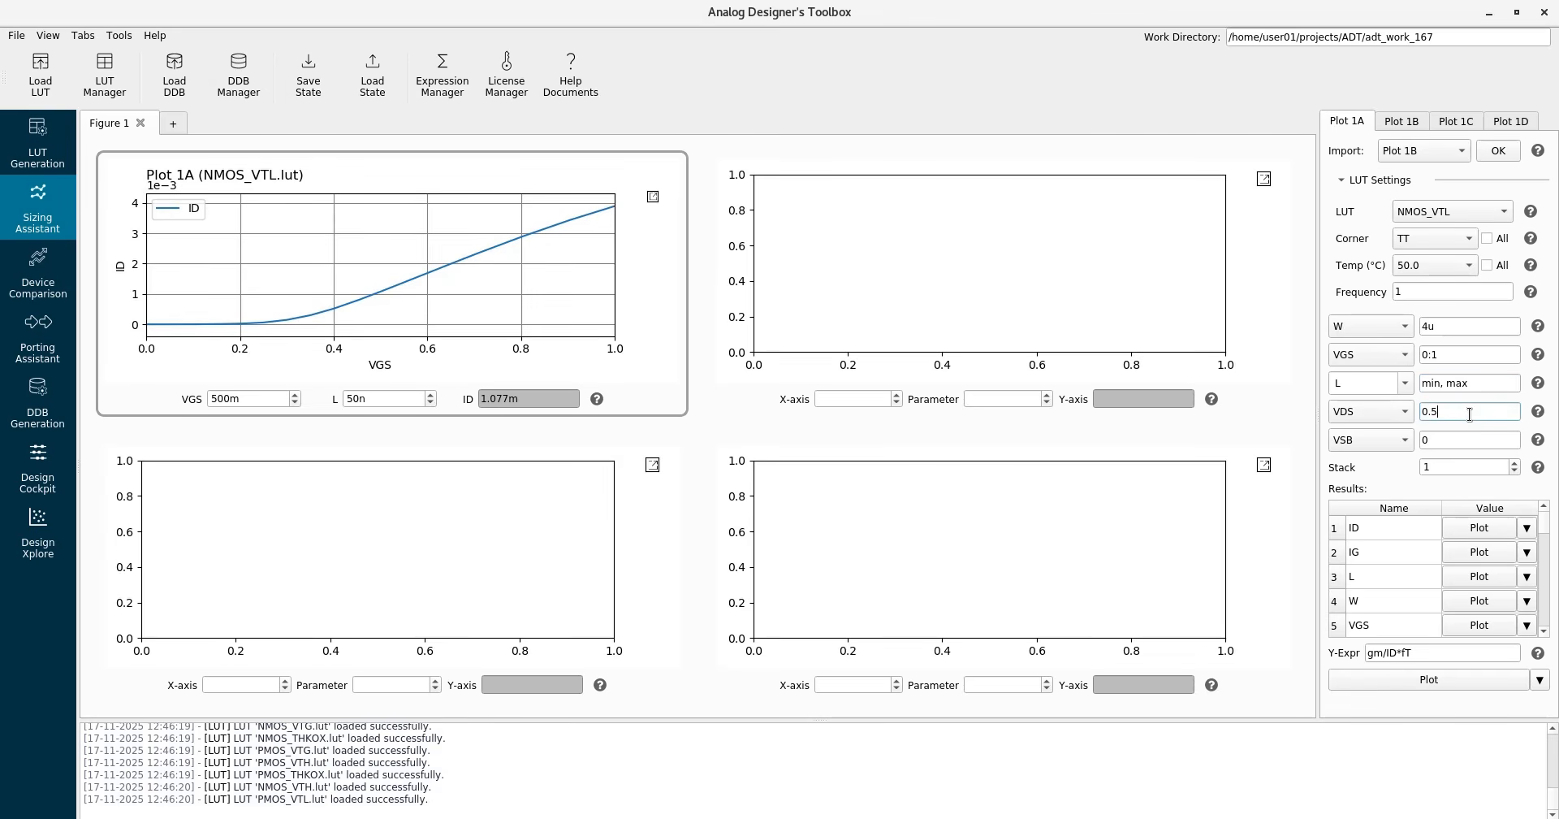
click(1479, 532)
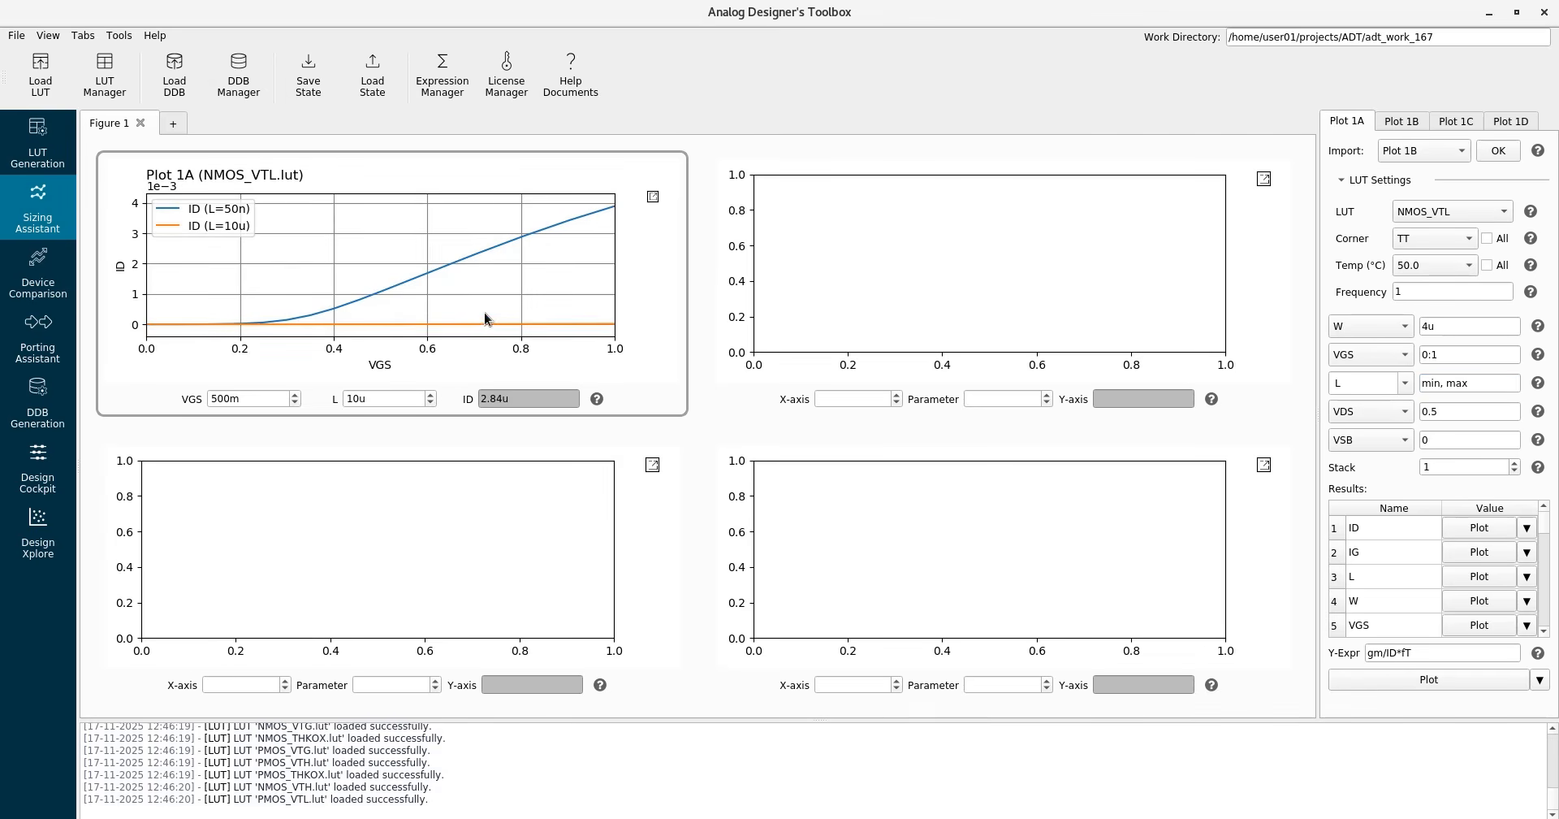
Set W to 10*L so width scales with length, and replot ID.
double_click(1436, 323)
text(10*L)
click(1454, 355)
click(1480, 528)
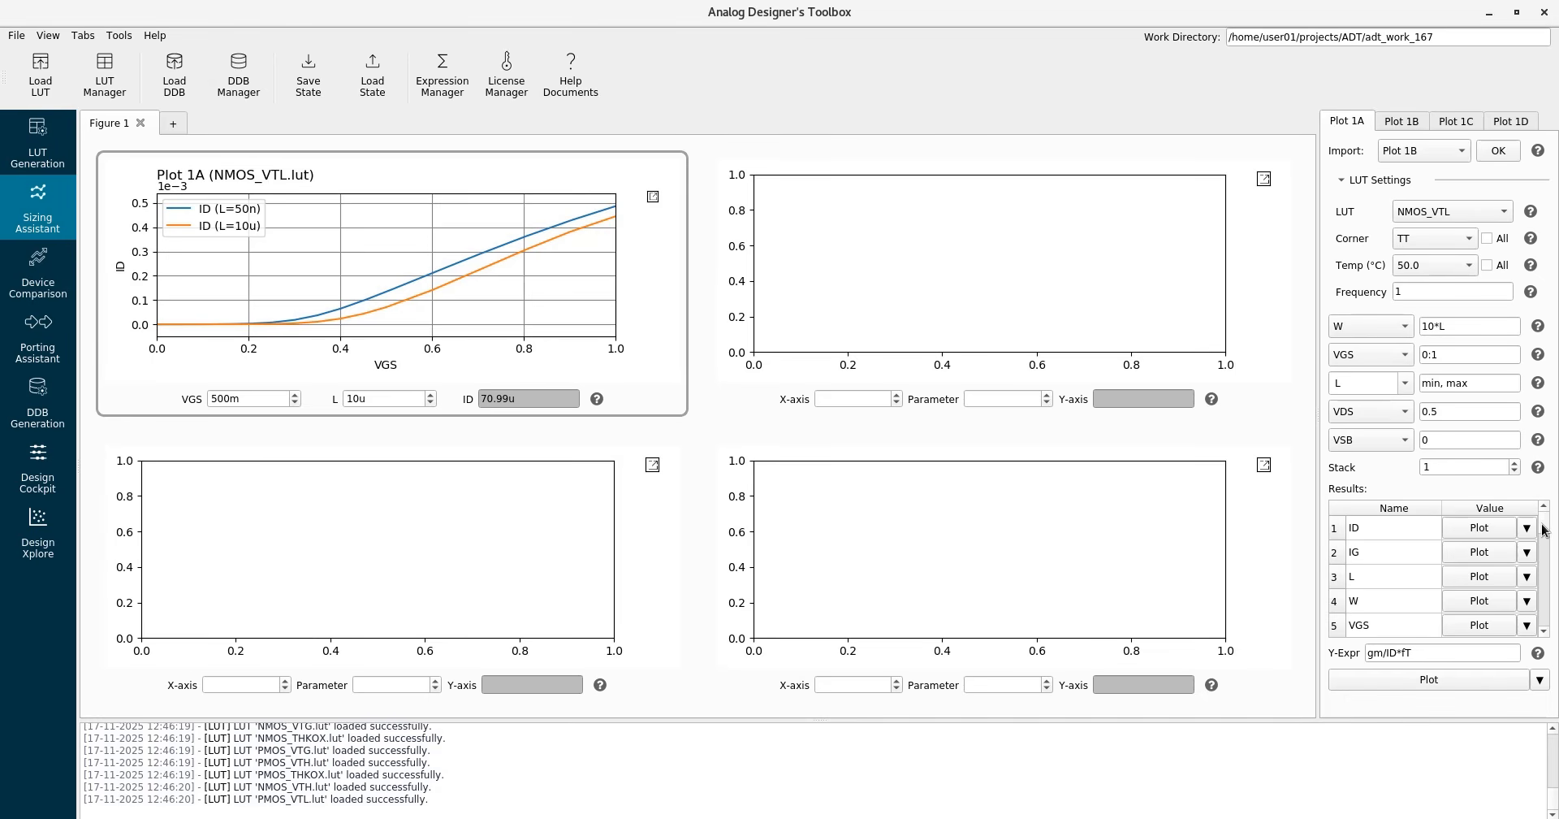
Look through the results list down to the noise outputs idnth2, vgnth2, idnfl2 and vgnfl2.
drag(1544, 524, 1551, 631)
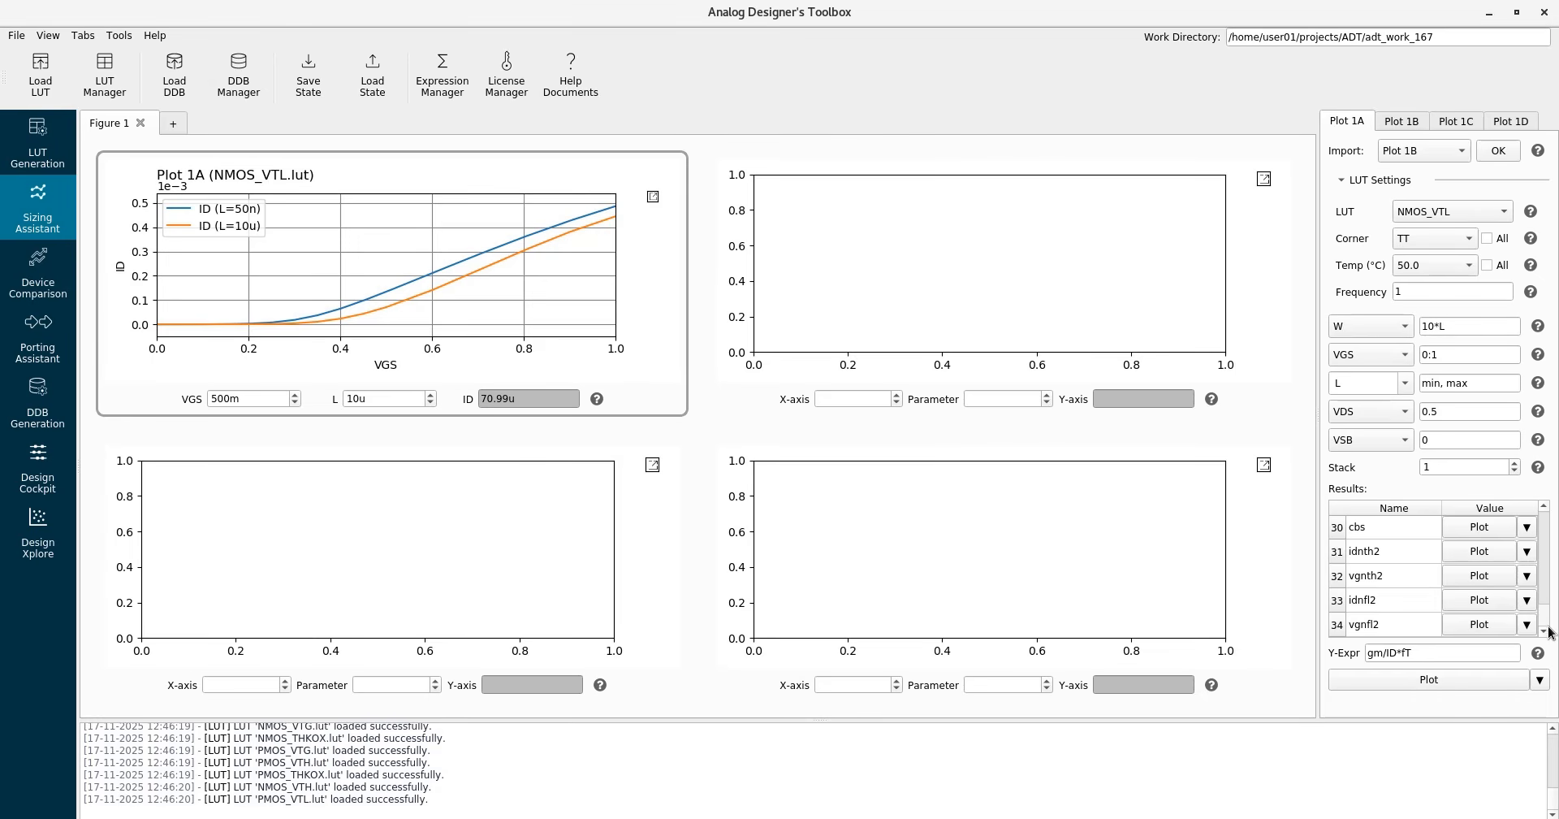
click(1382, 600)
click(1390, 624)
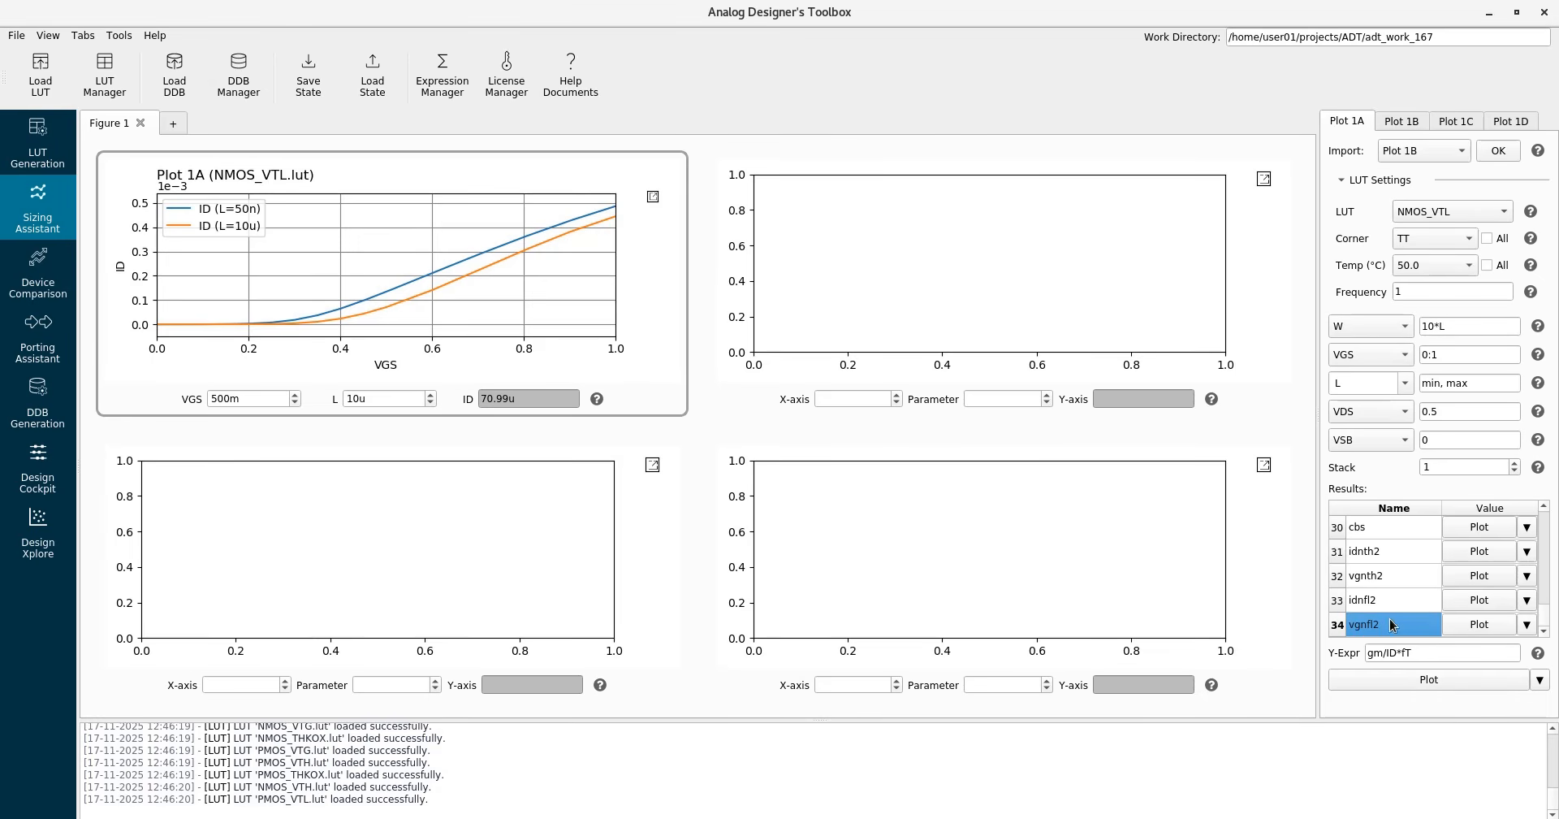
click(1390, 551)
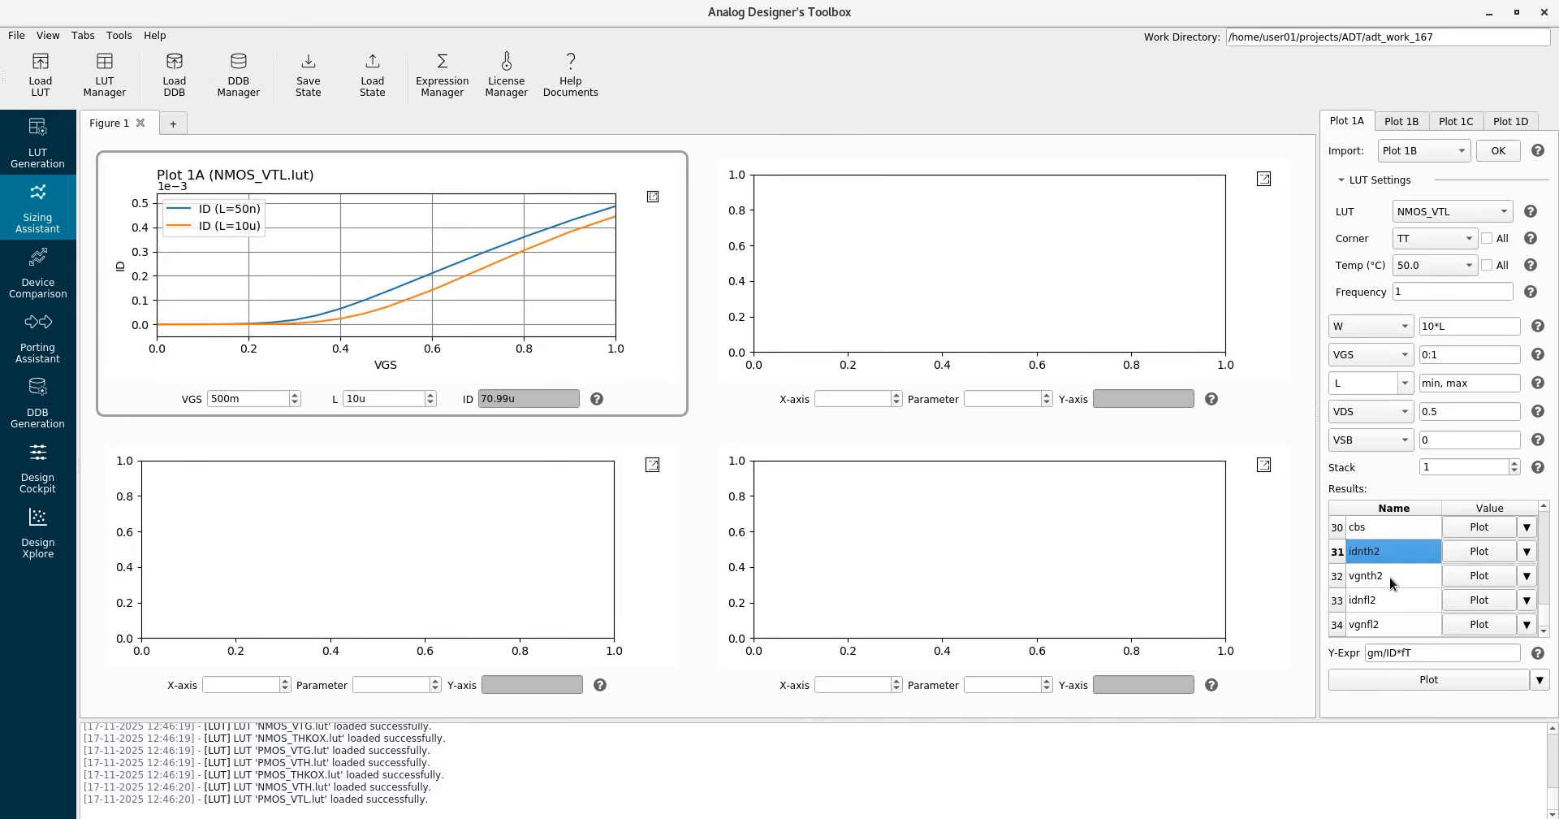
click(1391, 578)
drag(1548, 616, 1547, 492)
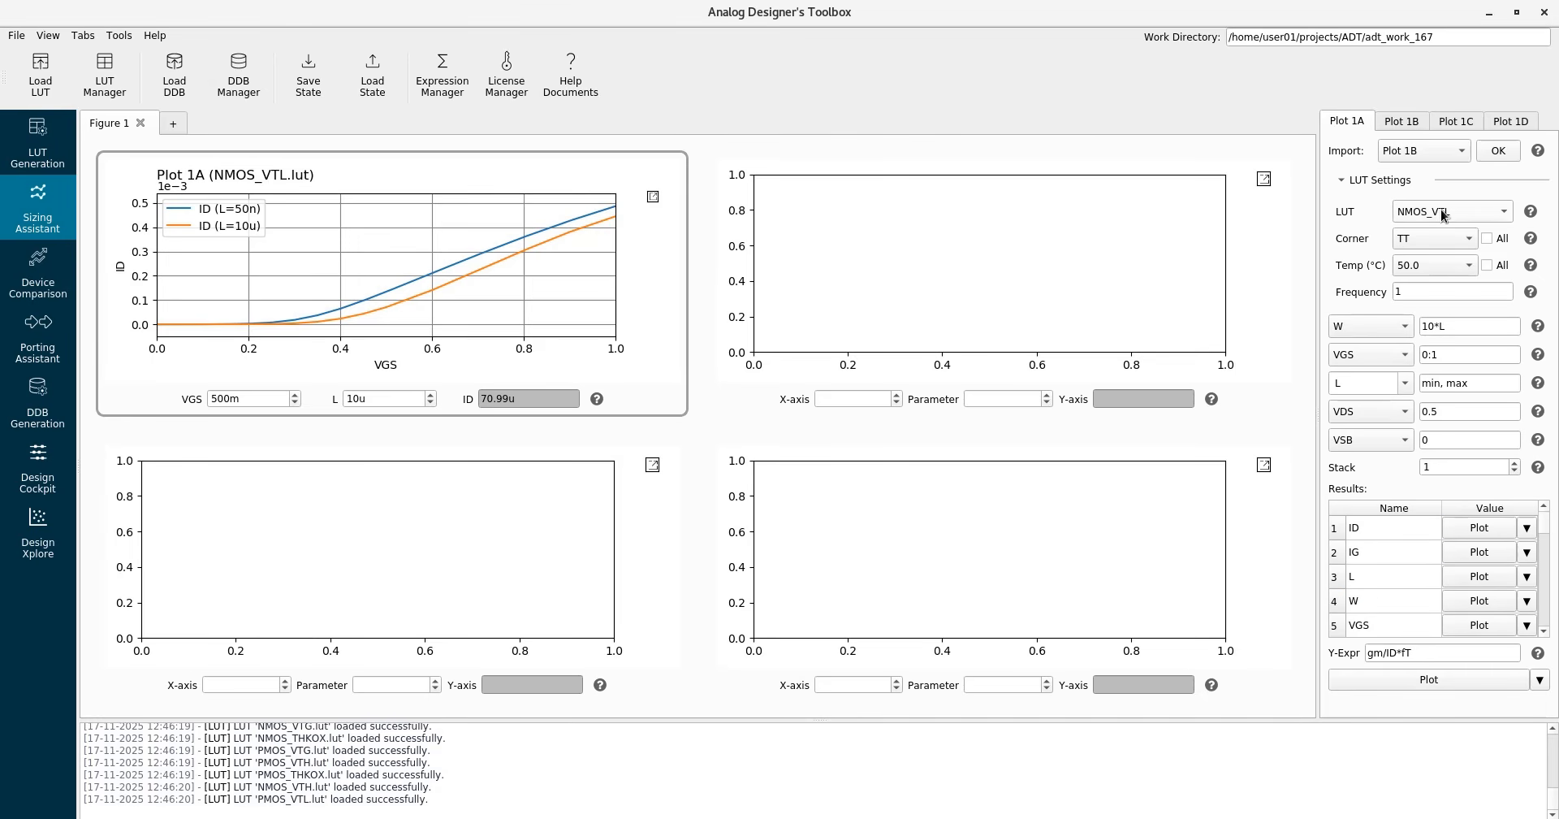
Set L to min and replot ID for NMOS_VTL alone.
drag(1482, 385, 1421, 387)
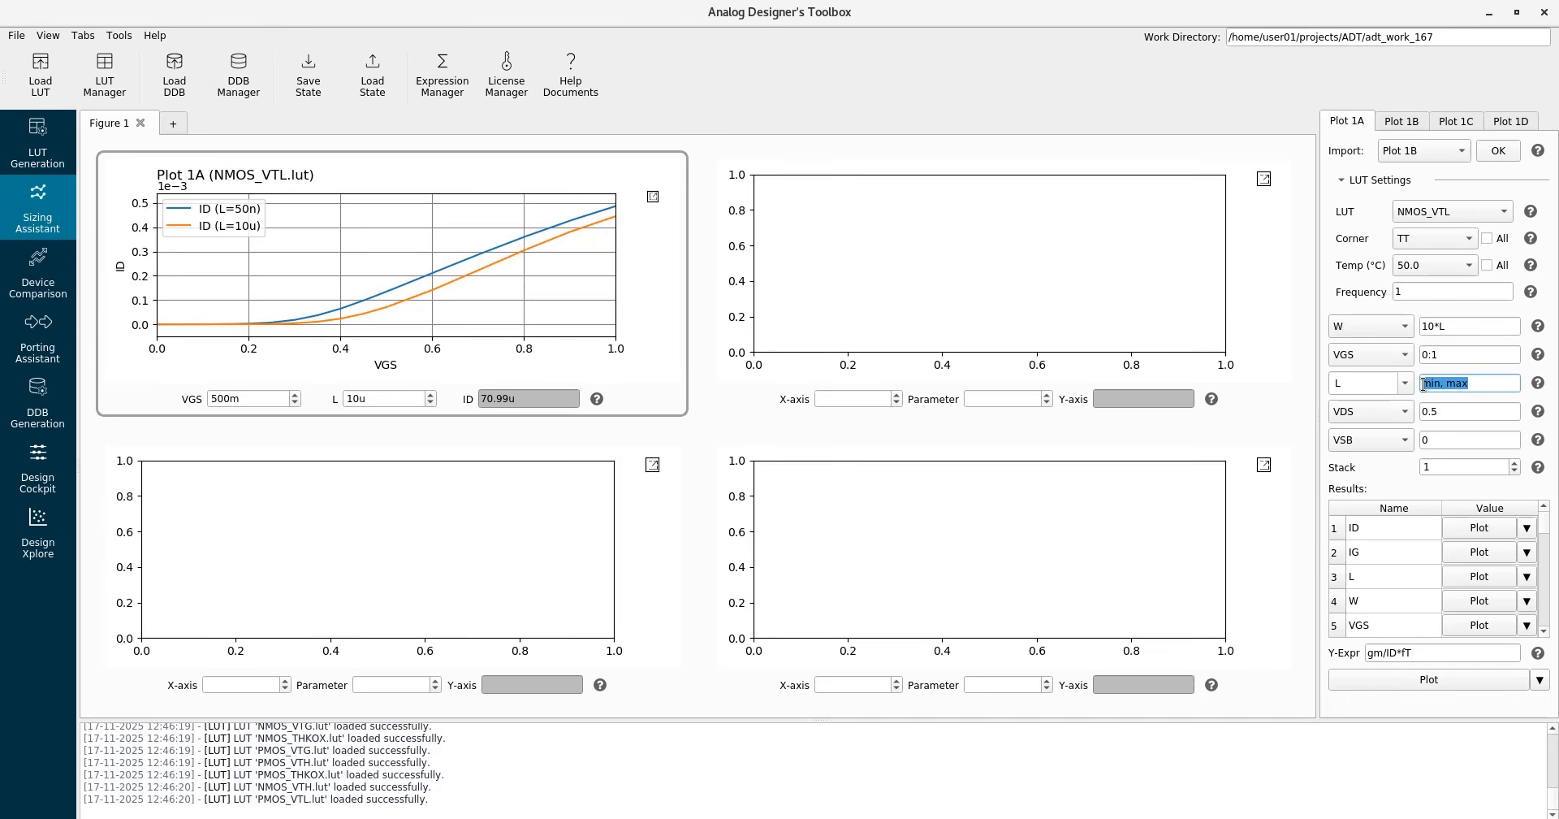
text(min)
click(1472, 410)
click(1457, 526)
Append the ID curve of NMOS_VTG to Plot 1A.
click(1475, 216)
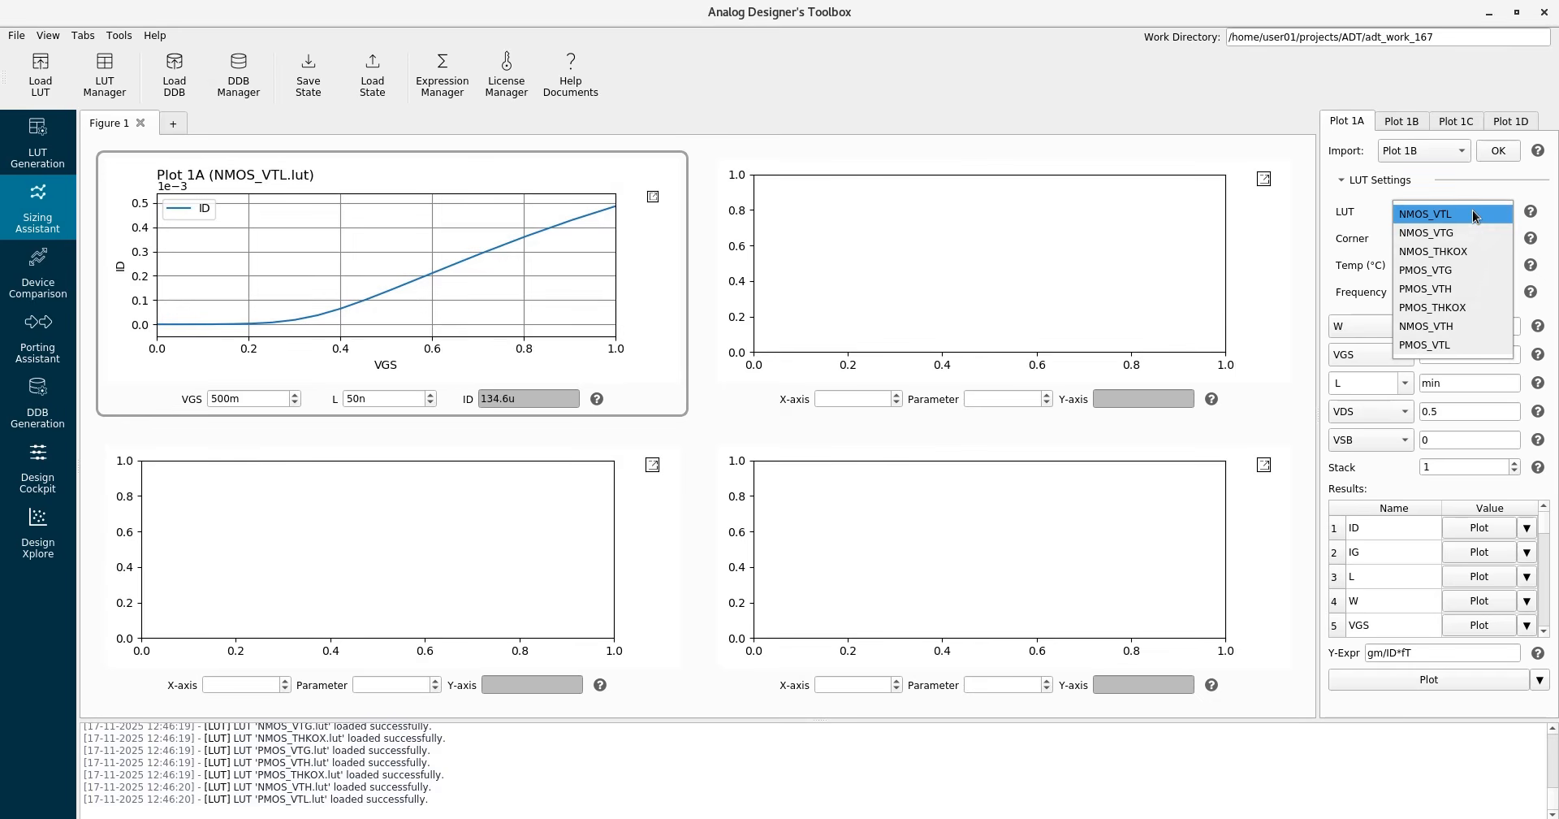
click(1455, 235)
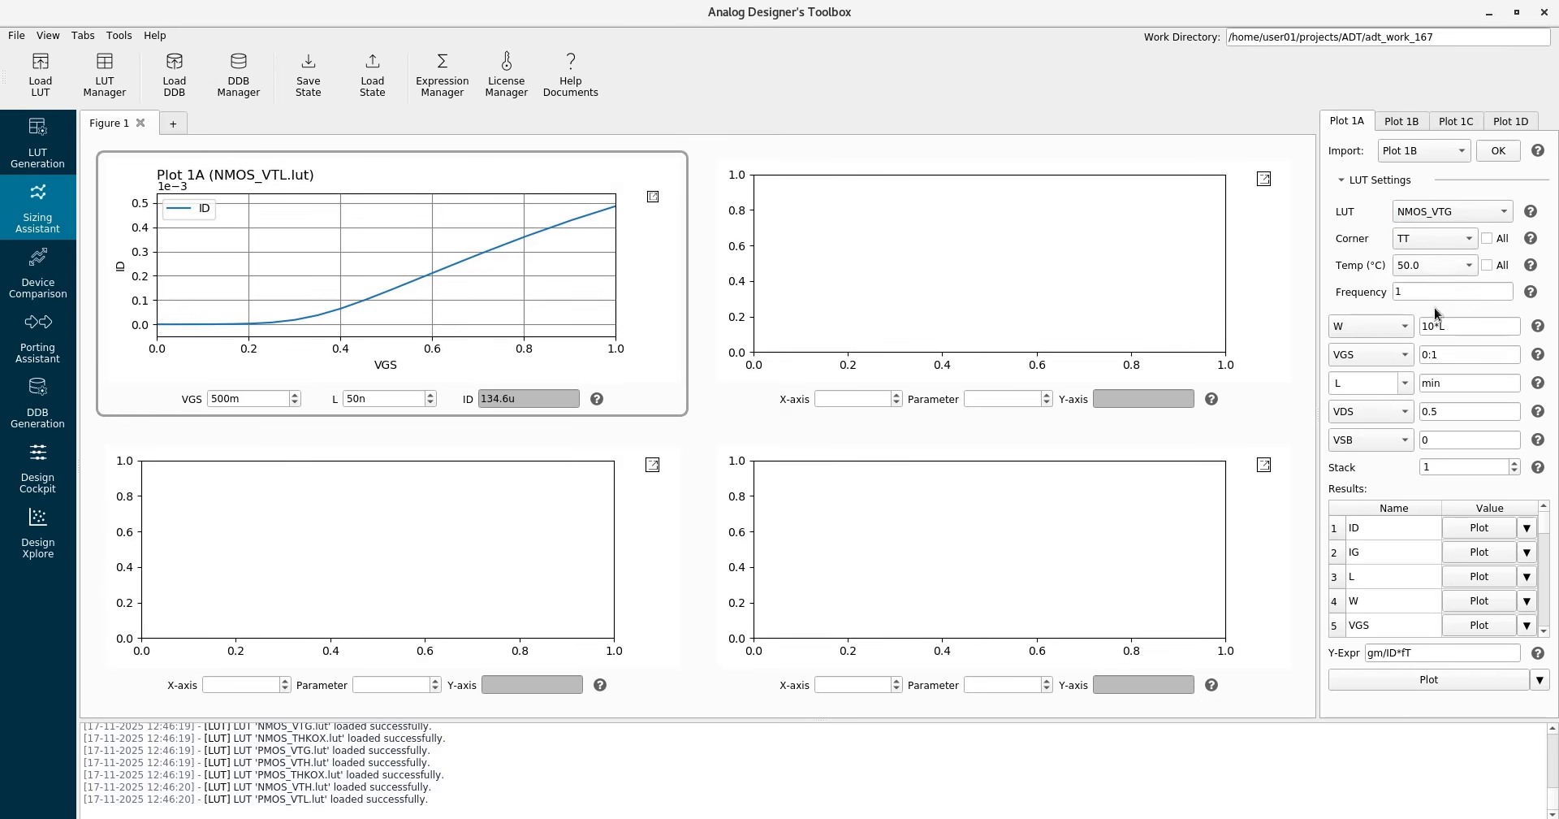
click(1527, 528)
click(1521, 549)
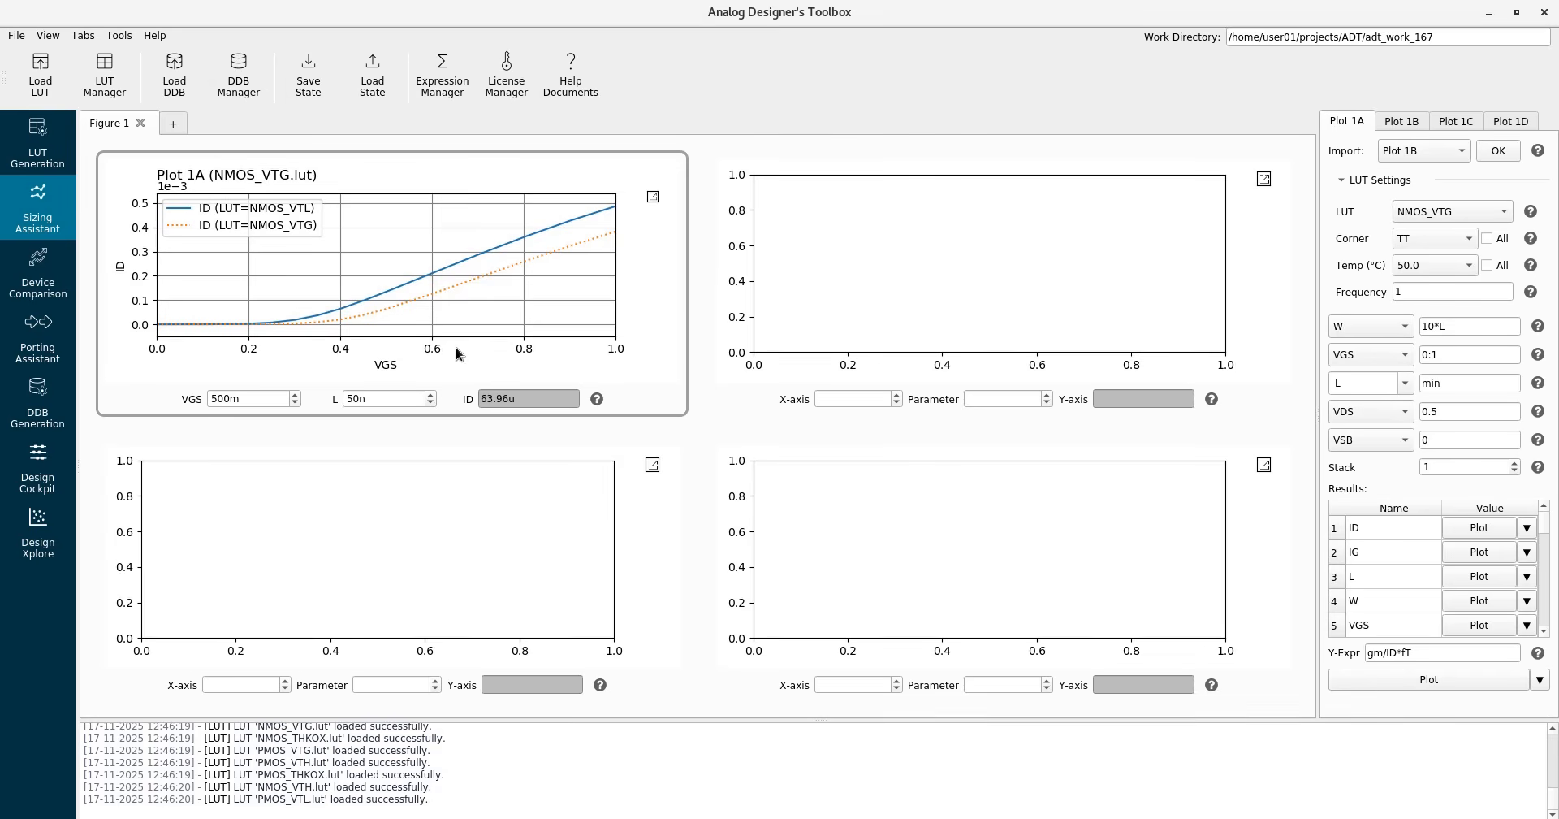
click(1472, 215)
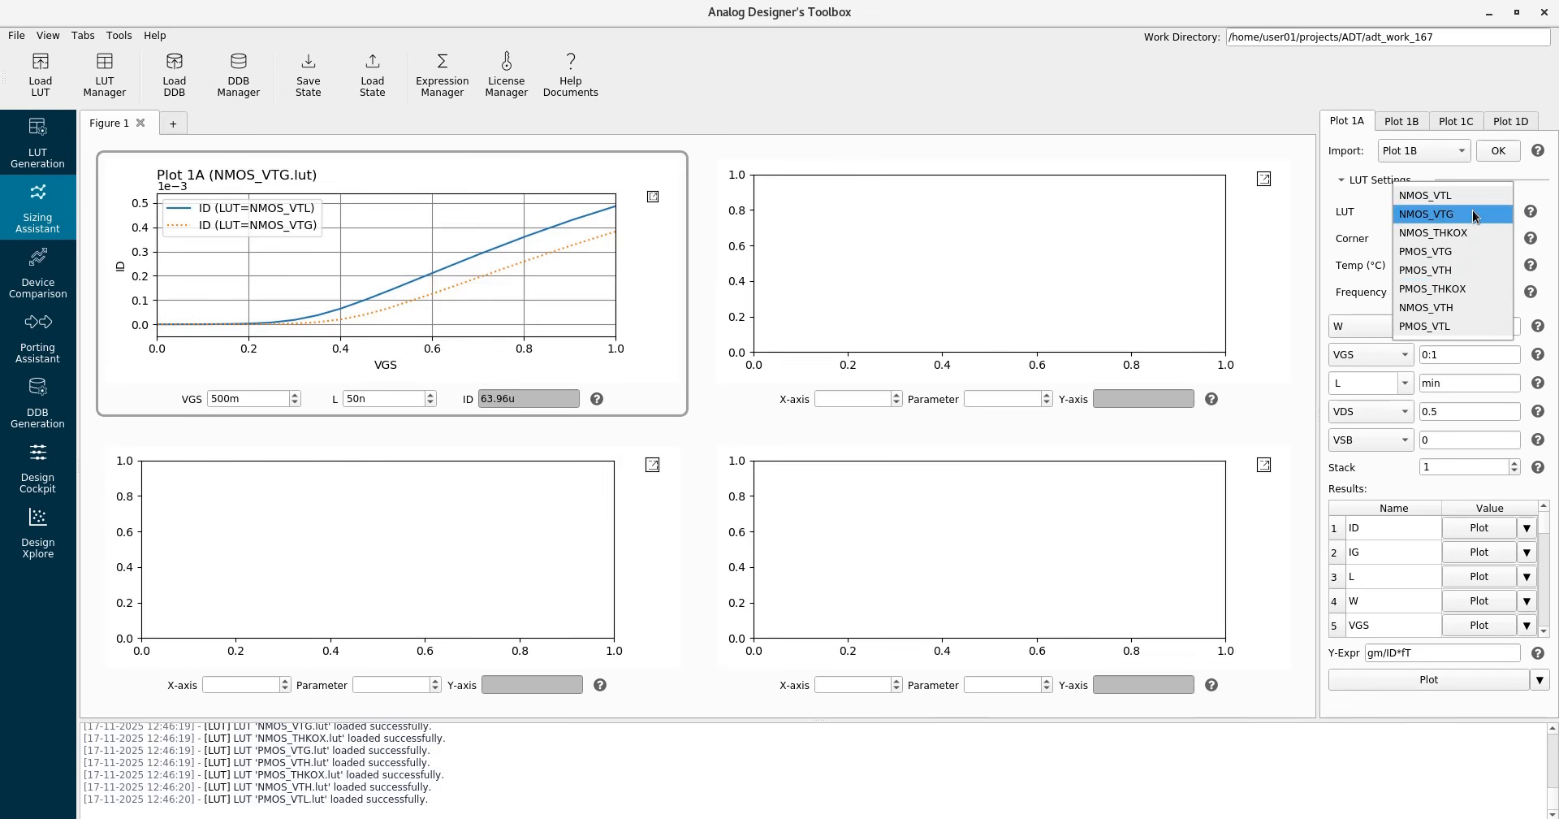
click(1445, 271)
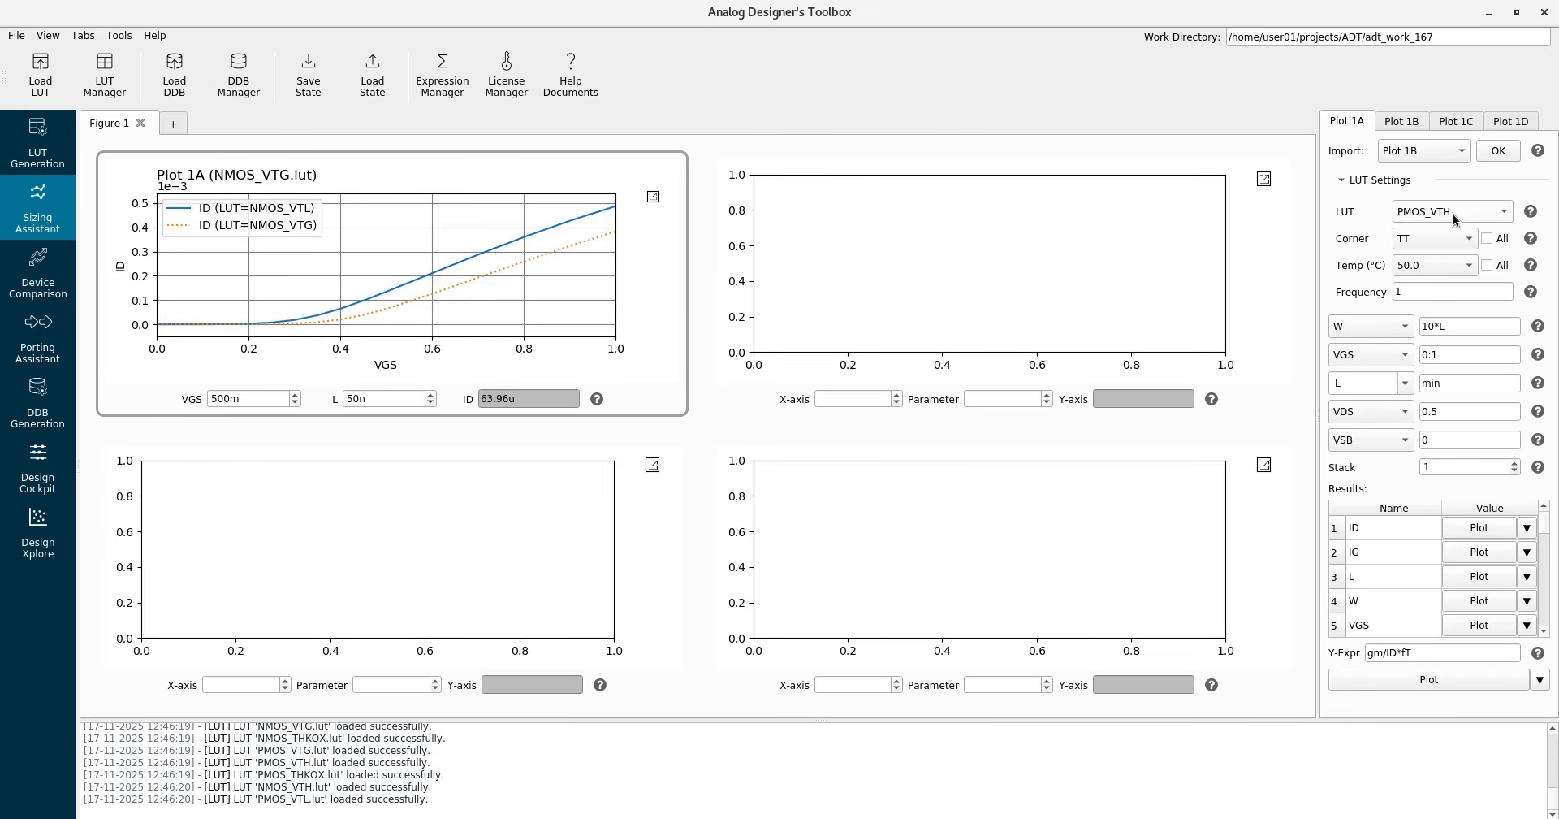
click(1526, 528)
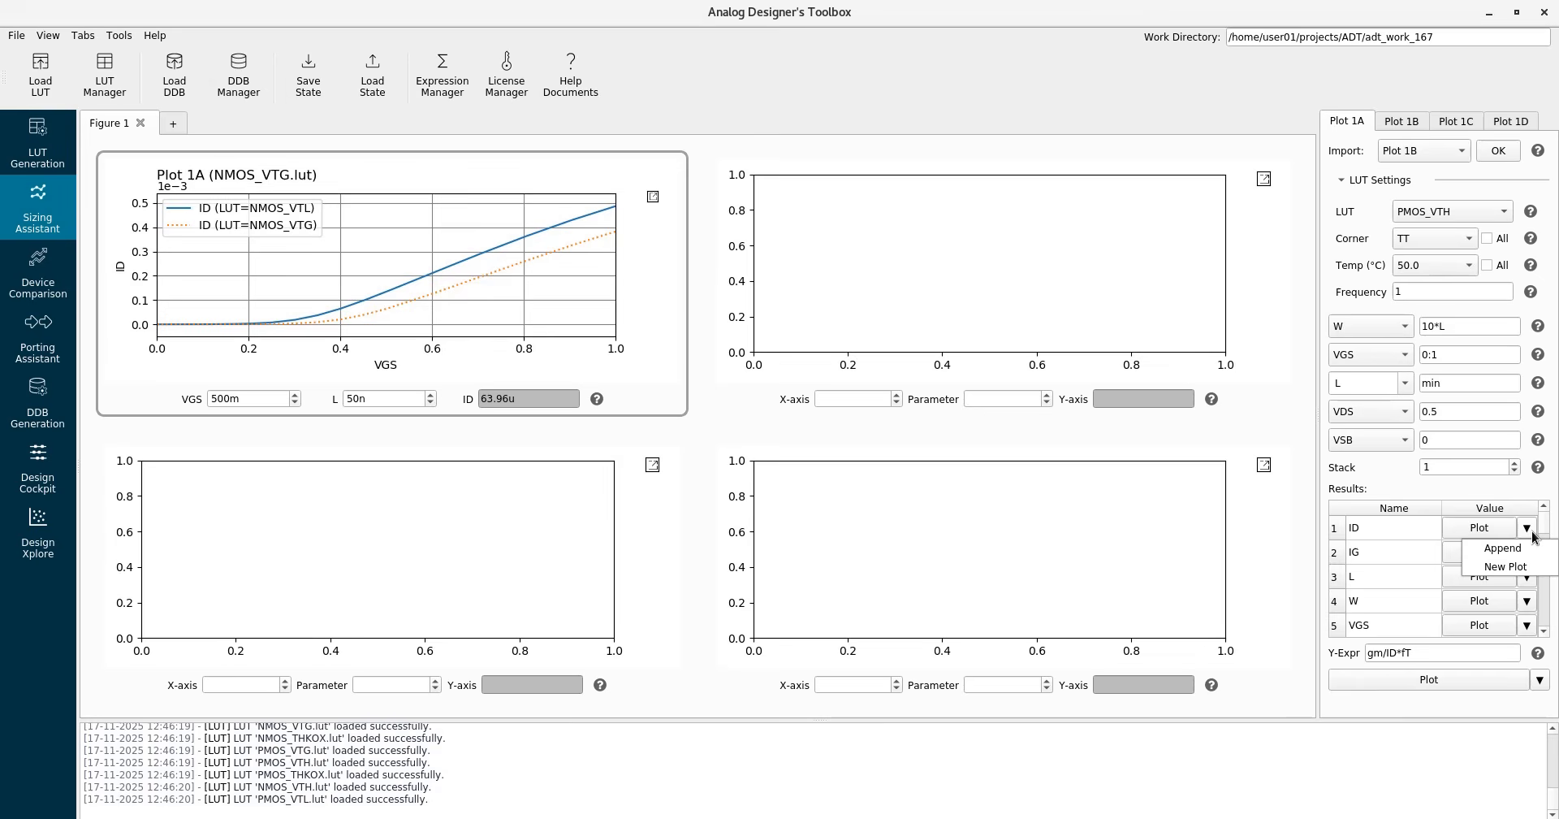
click(1431, 218)
Append the ID curve of NMOS_VTH to Plot 1A as the third threshold flavor.
click(1441, 213)
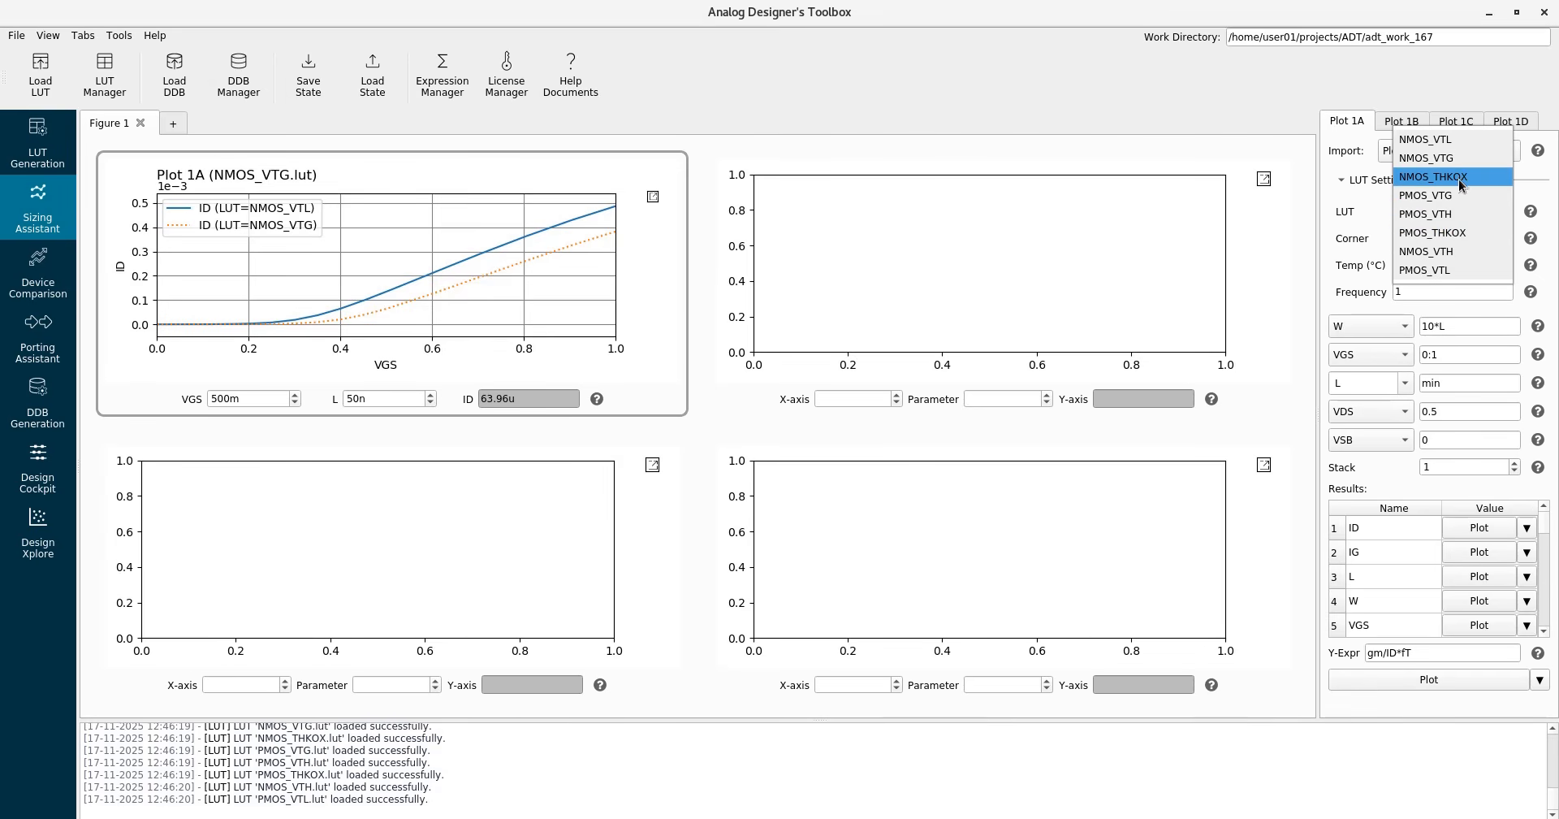
click(1459, 254)
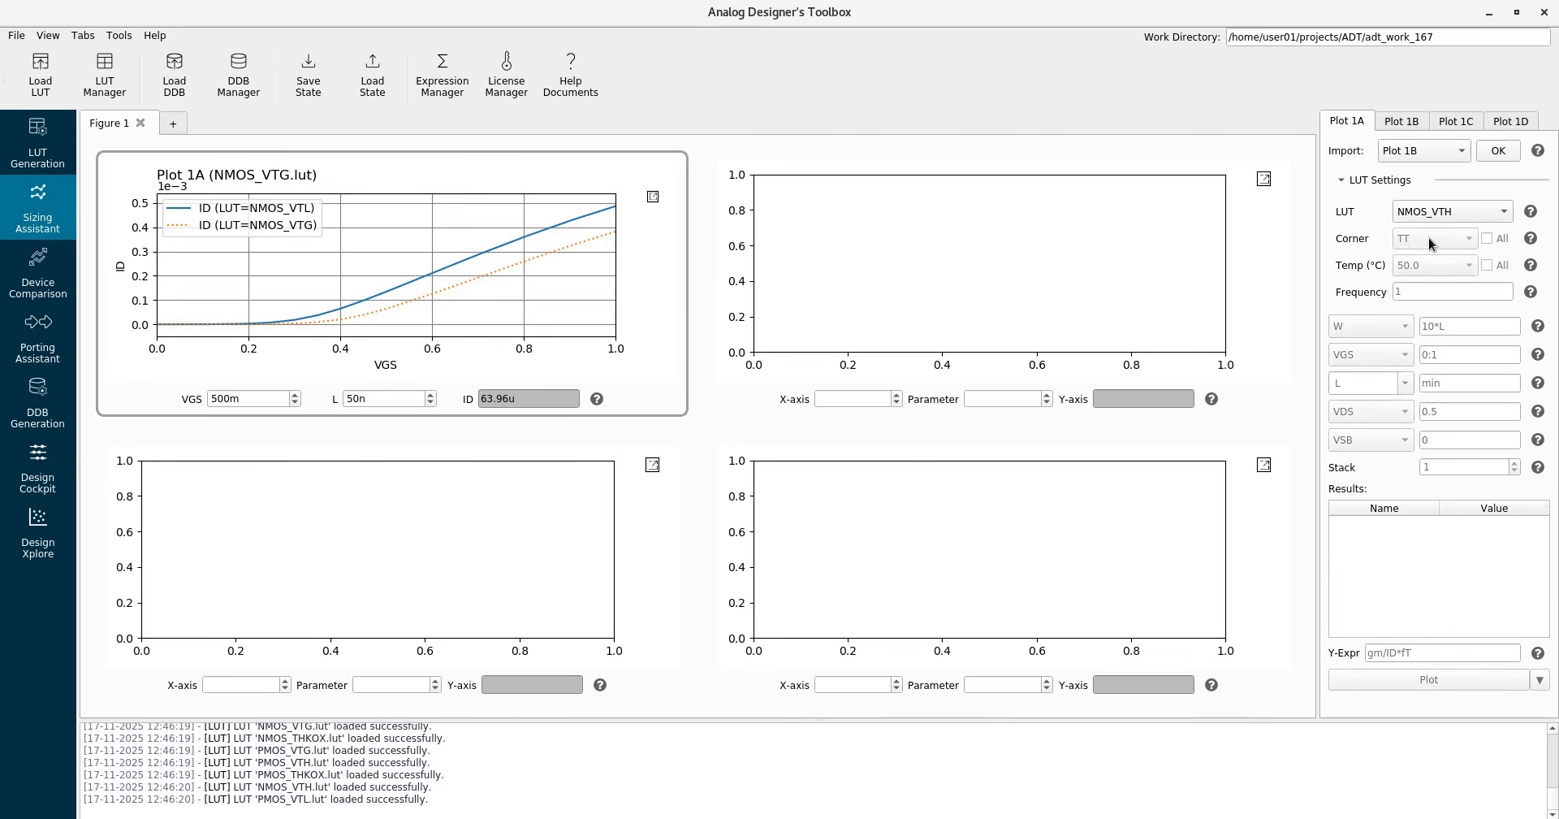
click(1527, 528)
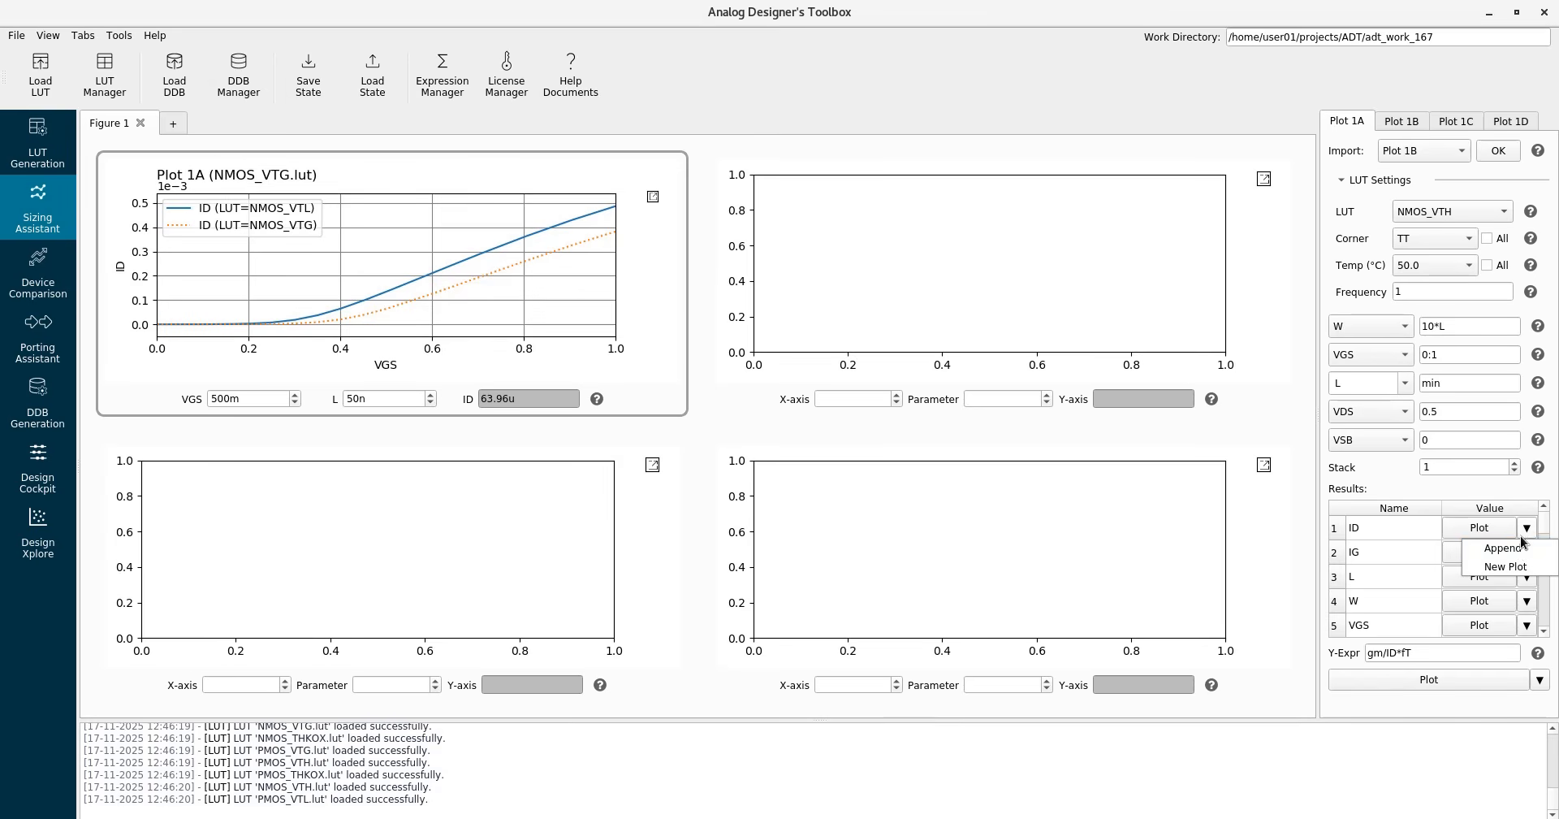
click(1499, 547)
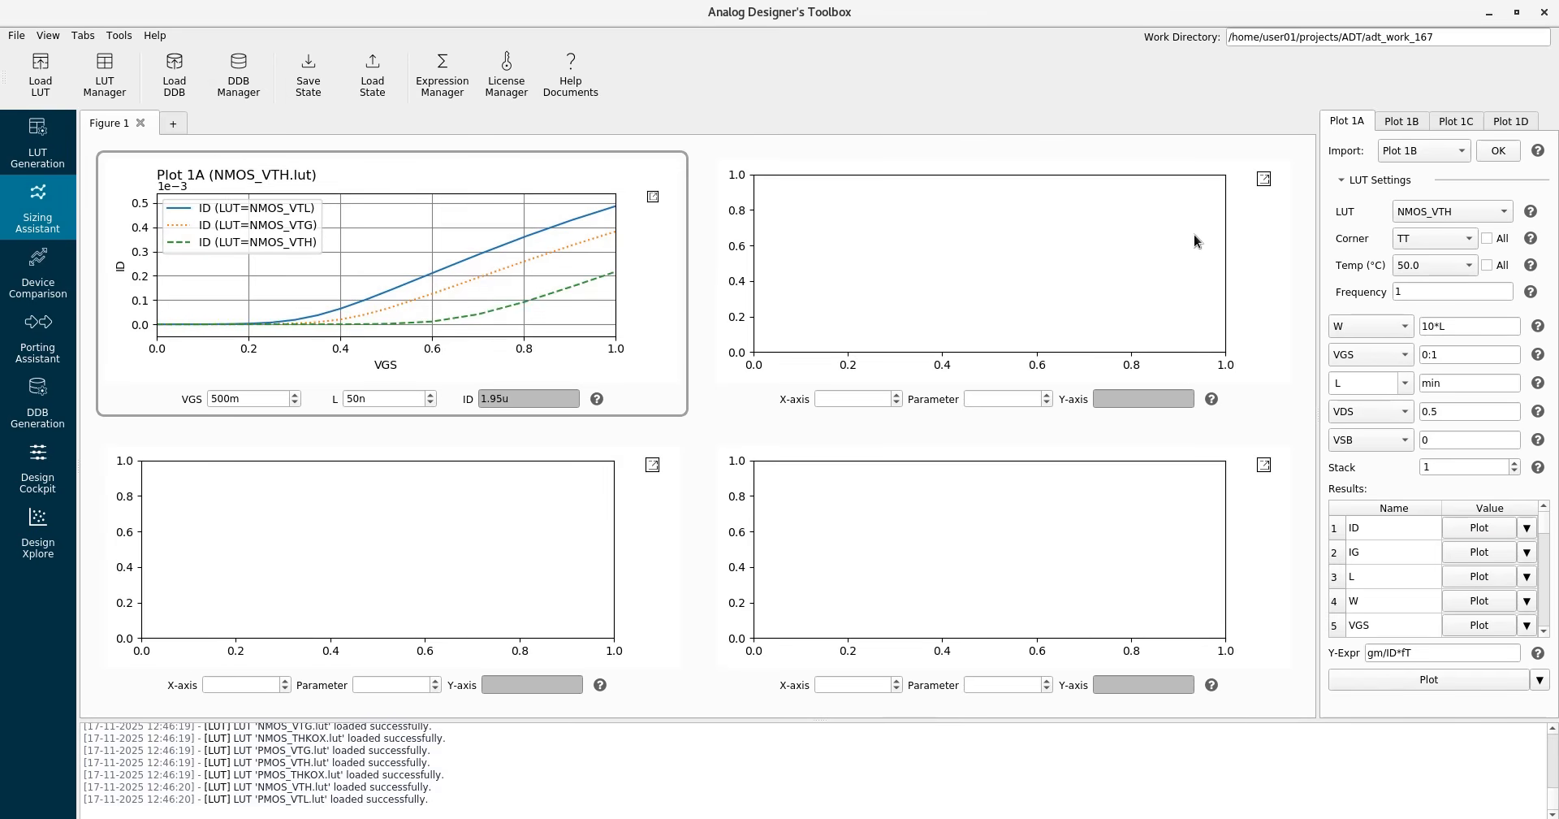
Define the NMOS_VTH design point by gm/ID of 10 instead of VGS and ID of 100u instead of W.
drag(1455, 357, 1419, 357)
click(1387, 359)
click(1388, 375)
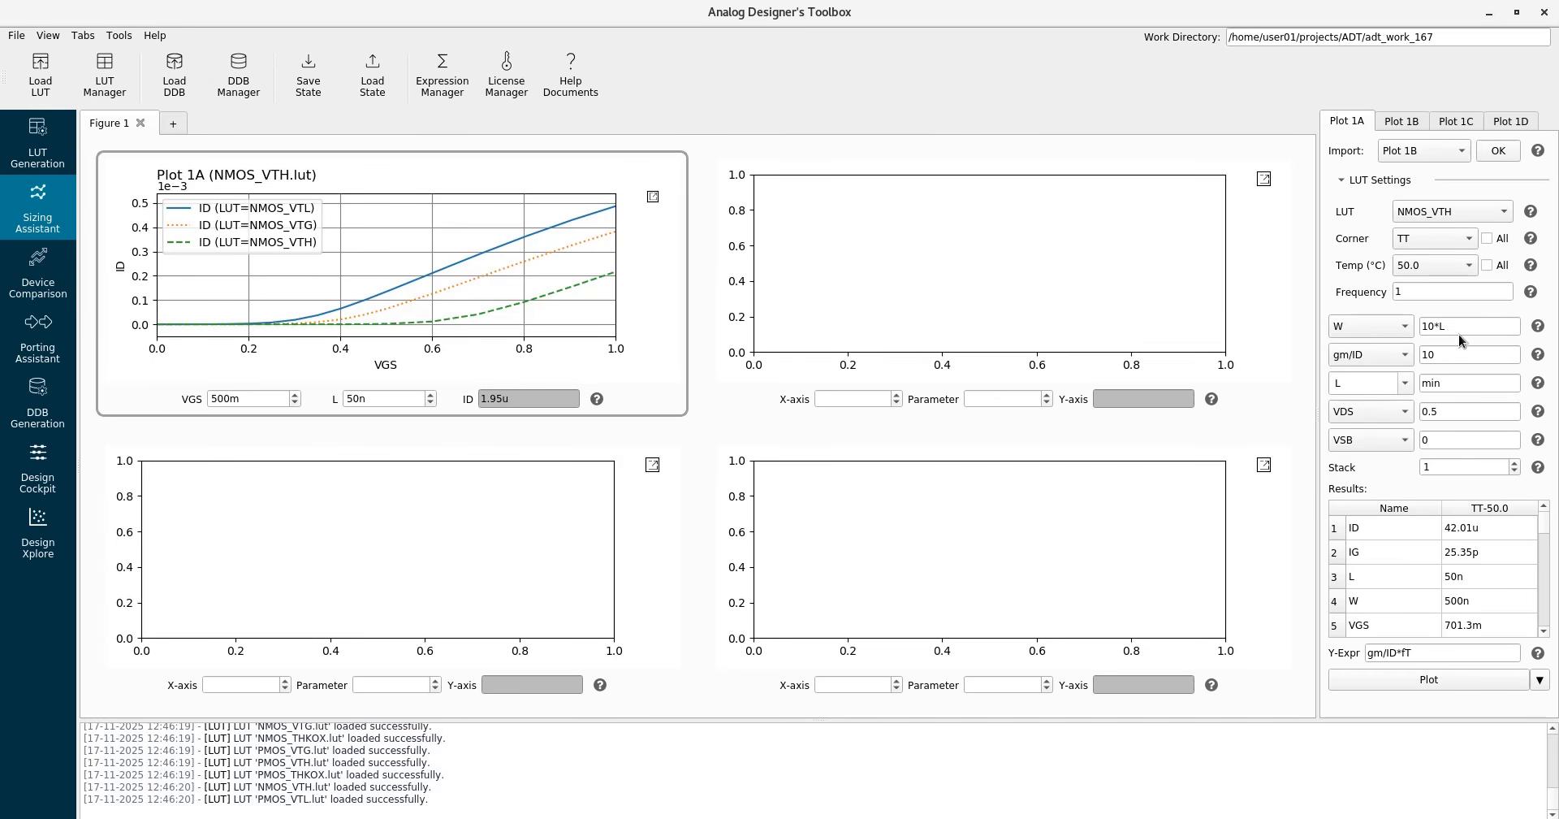
click(1402, 327)
click(1400, 343)
drag(1467, 327, 1406, 325)
text(100u)
click(1444, 355)
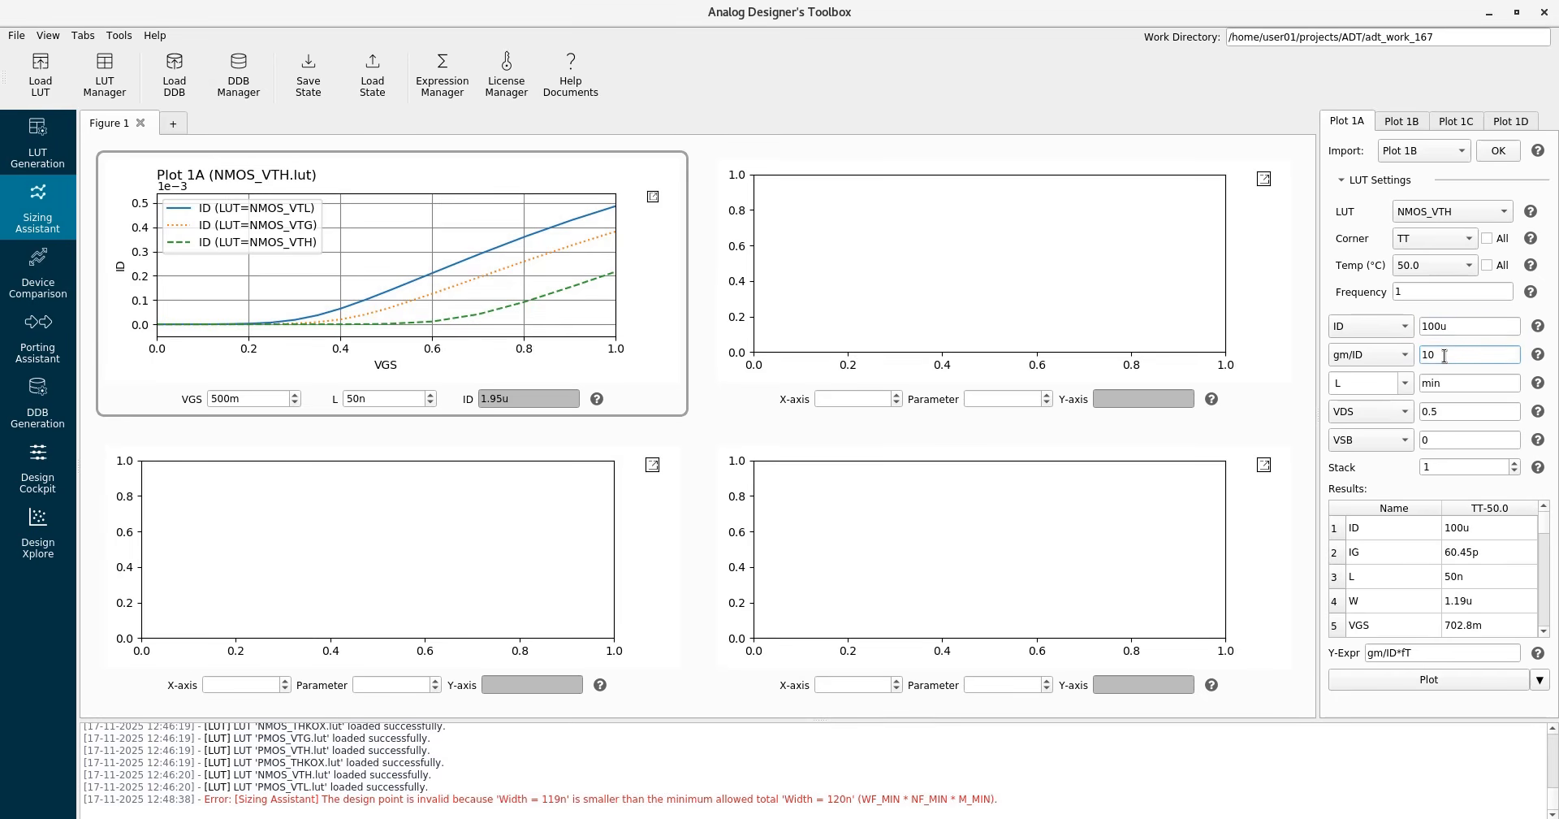
Examine the computed results for this design point, including L, W, fT and gm/gds.
scroll(1545, 533, down, 1)
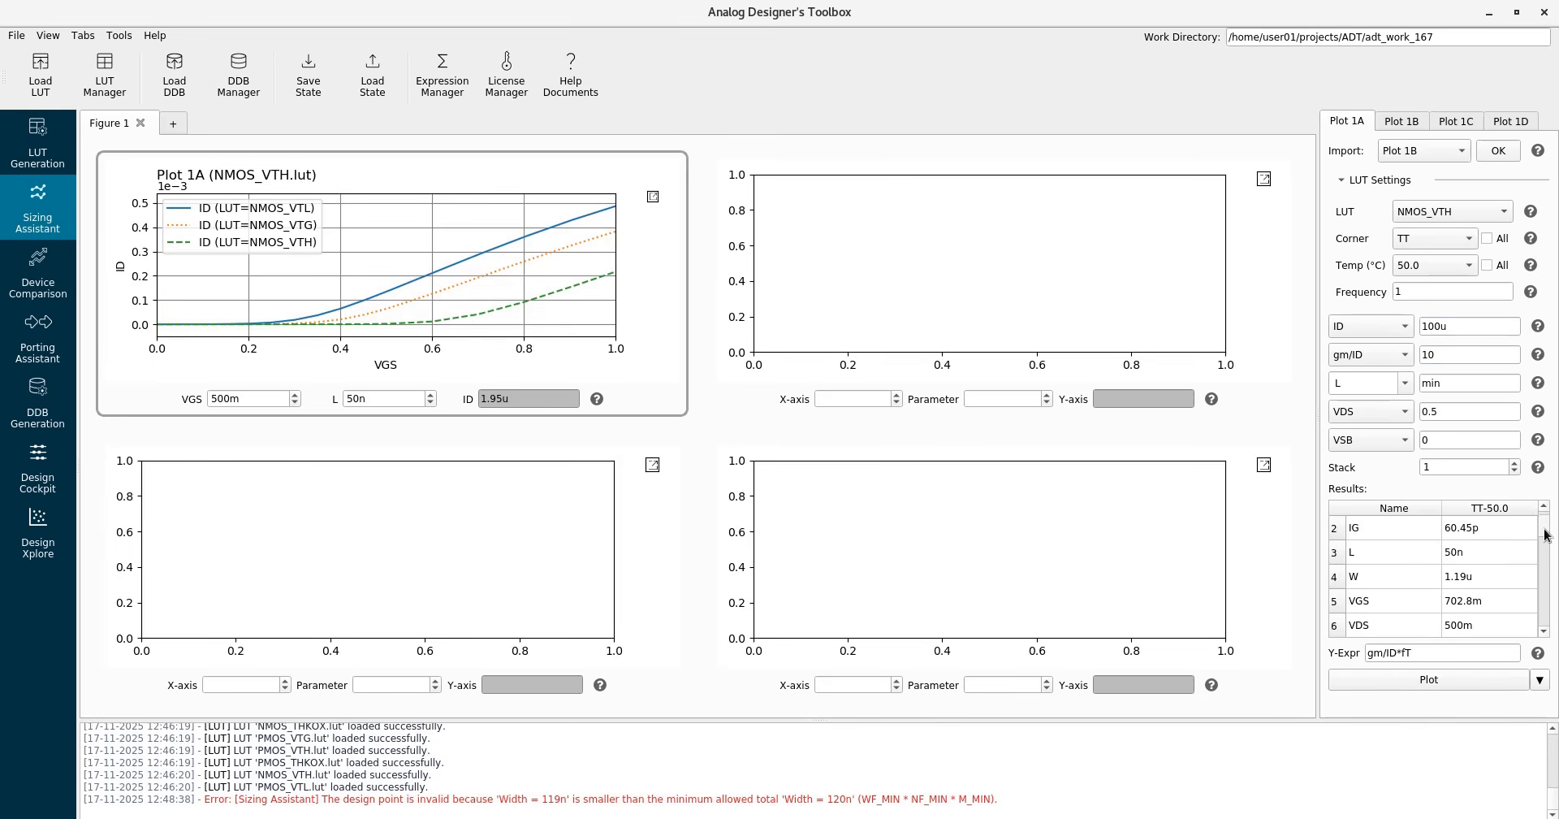
scroll(1545, 533, up, 1)
click(1478, 582)
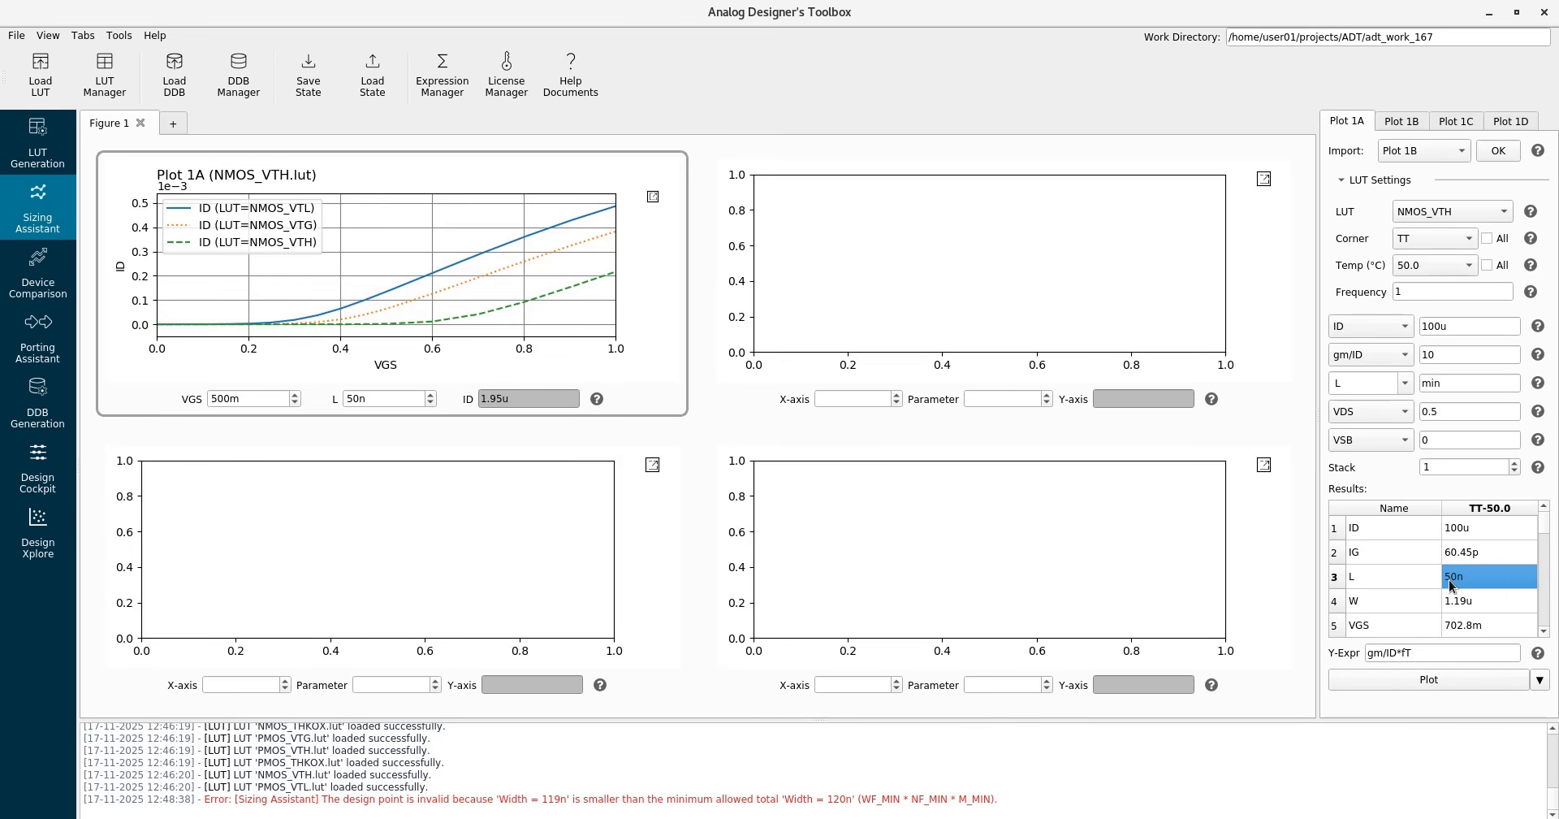
scroll(1546, 552, down, 3)
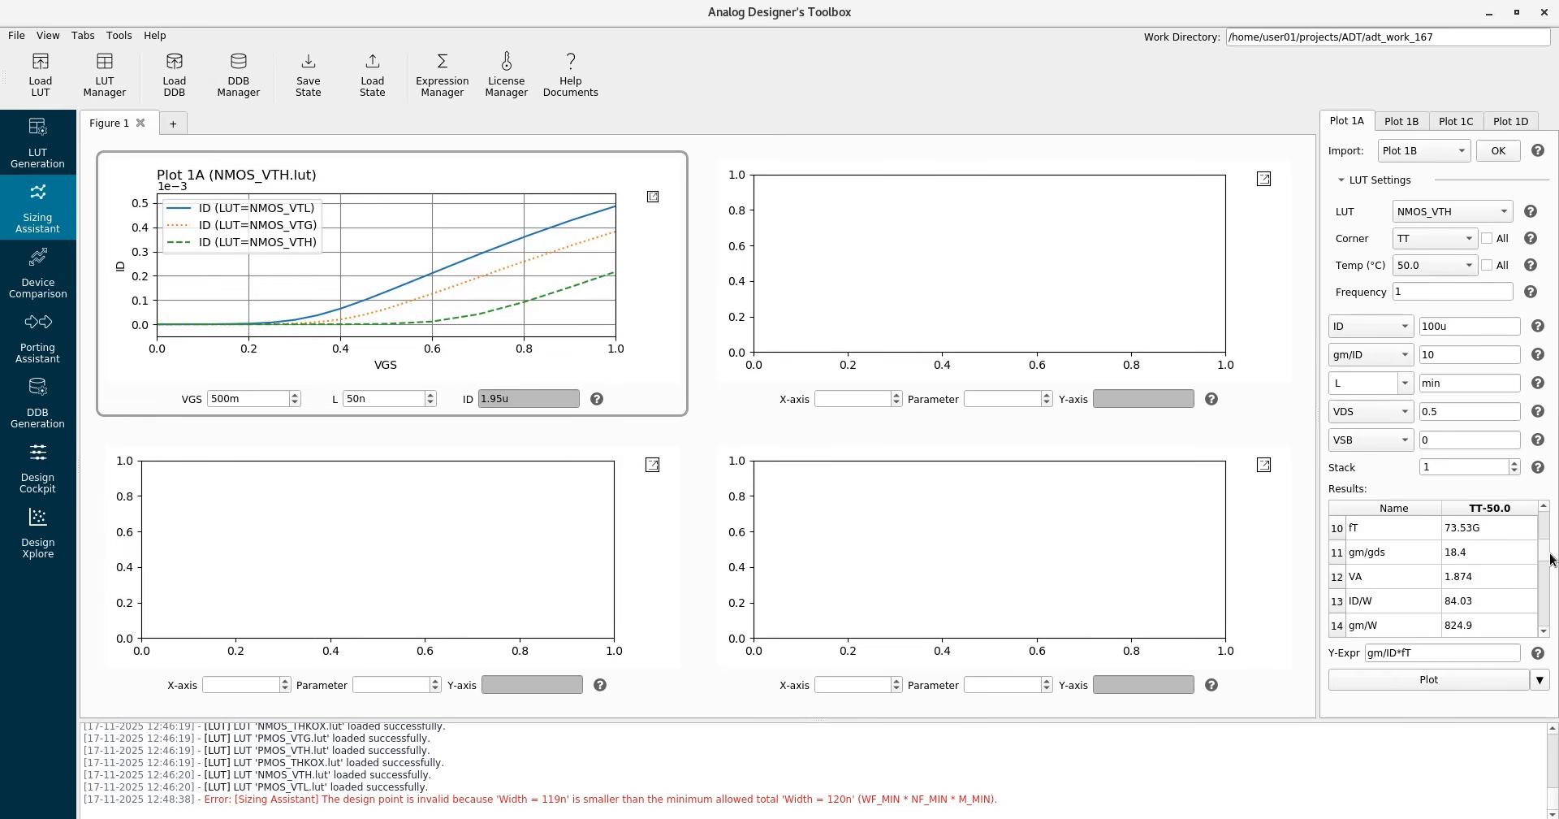
scroll(1551, 558, up, 3)
key(Down)
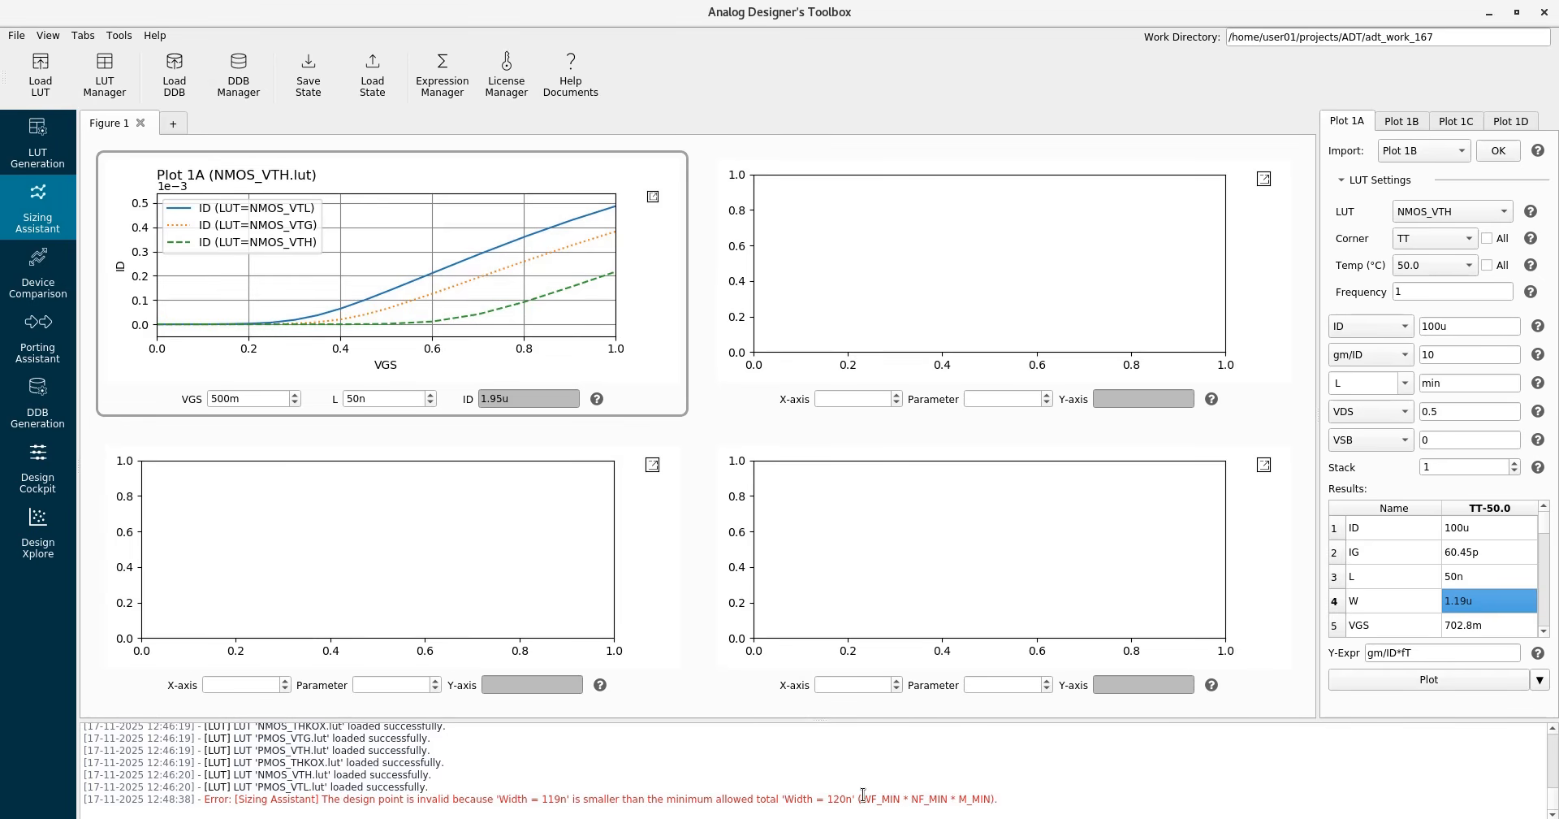
Set gm/ID to 15 and ID to 10u, and check the resulting L and W.
click(1432, 325)
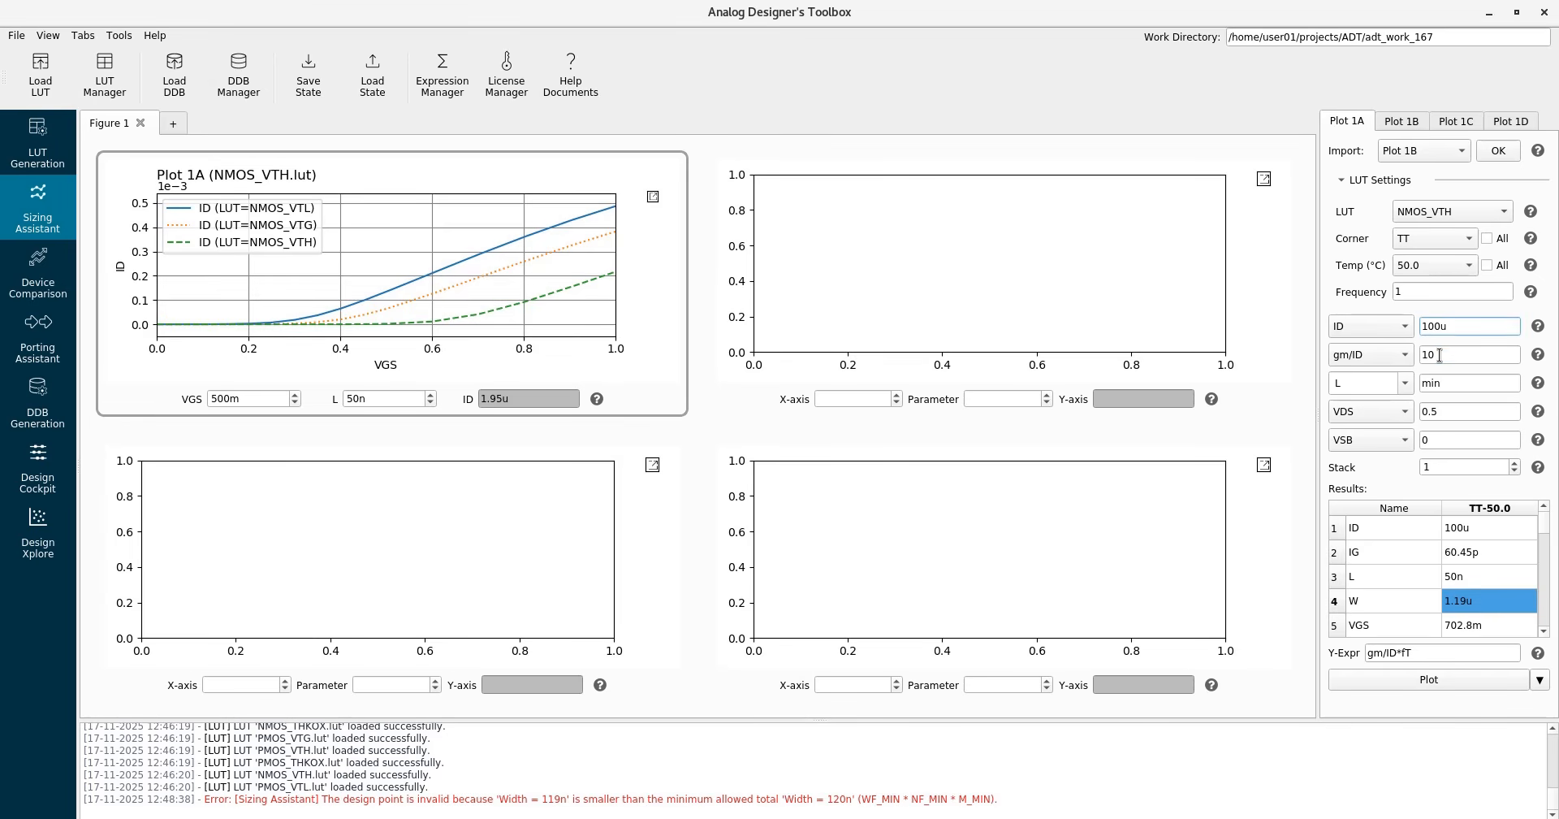
click(1439, 355)
click(1432, 326)
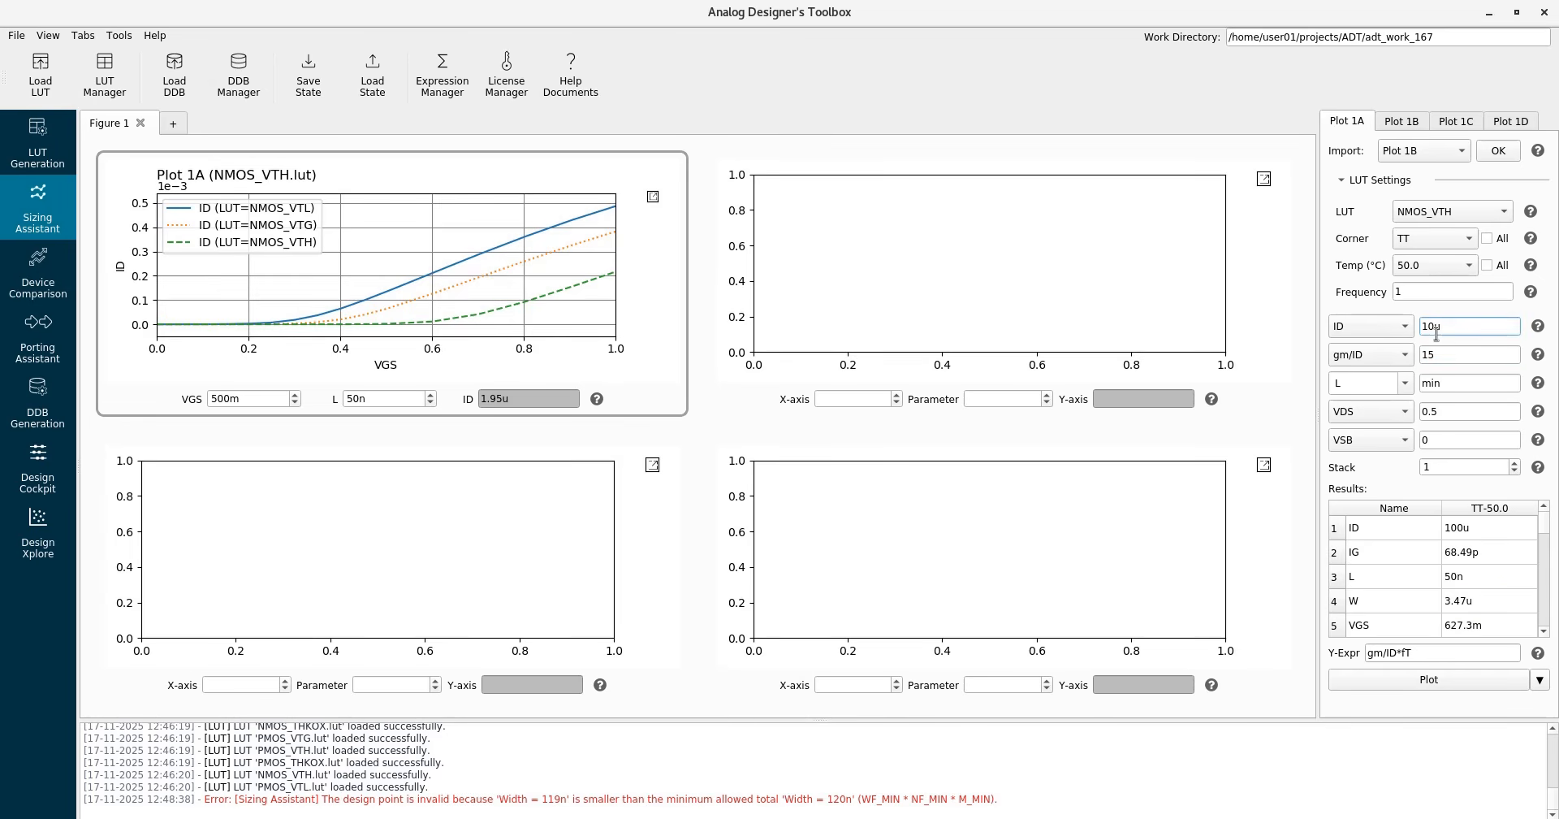
click(1449, 353)
click(1469, 575)
click(1471, 601)
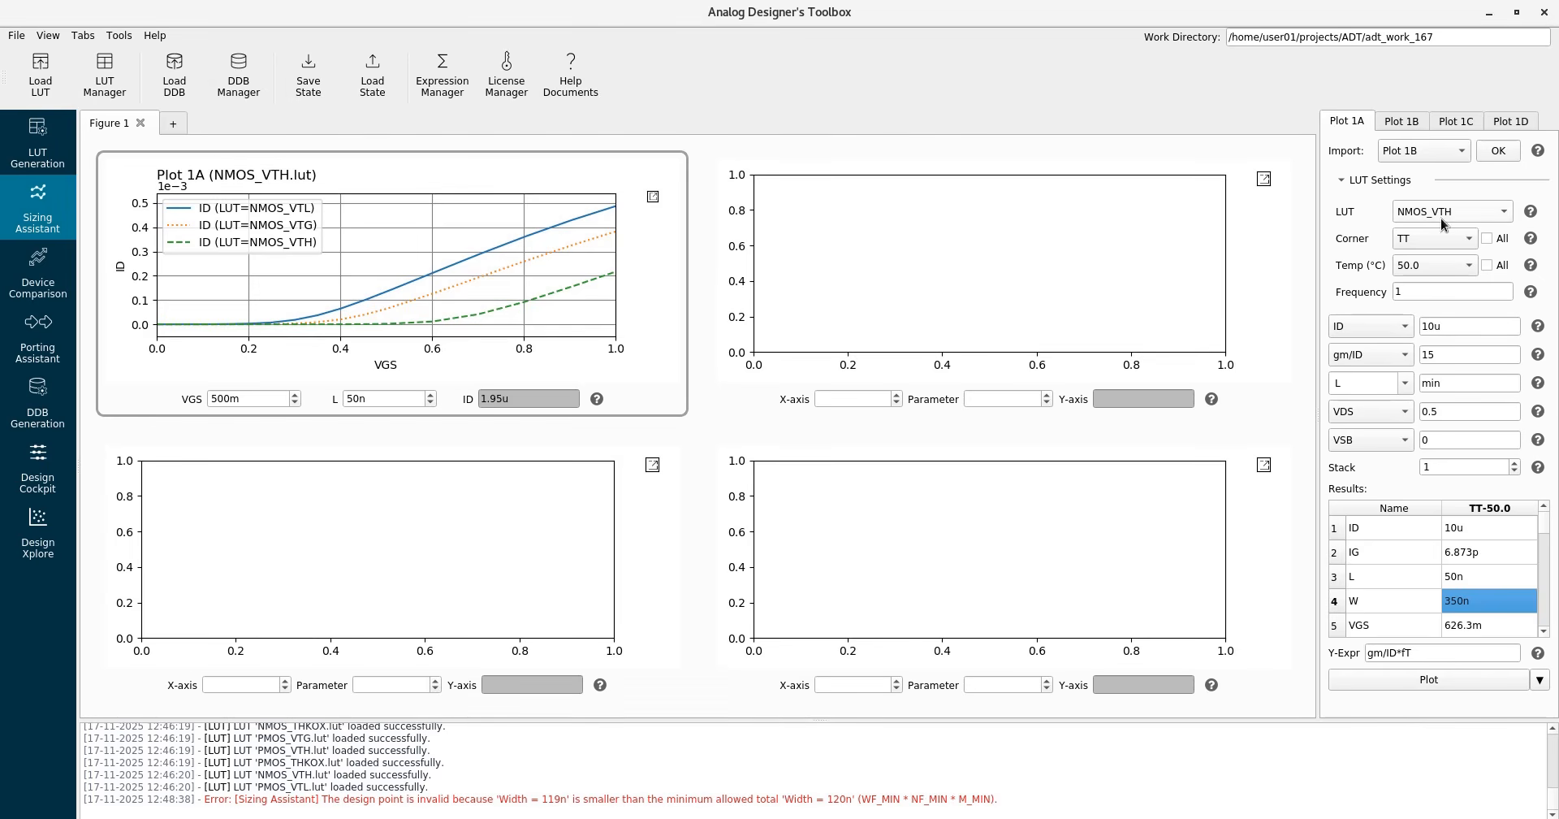
Include all corners and temperatures in the results and widen the settings area to show every corner column.
click(1487, 239)
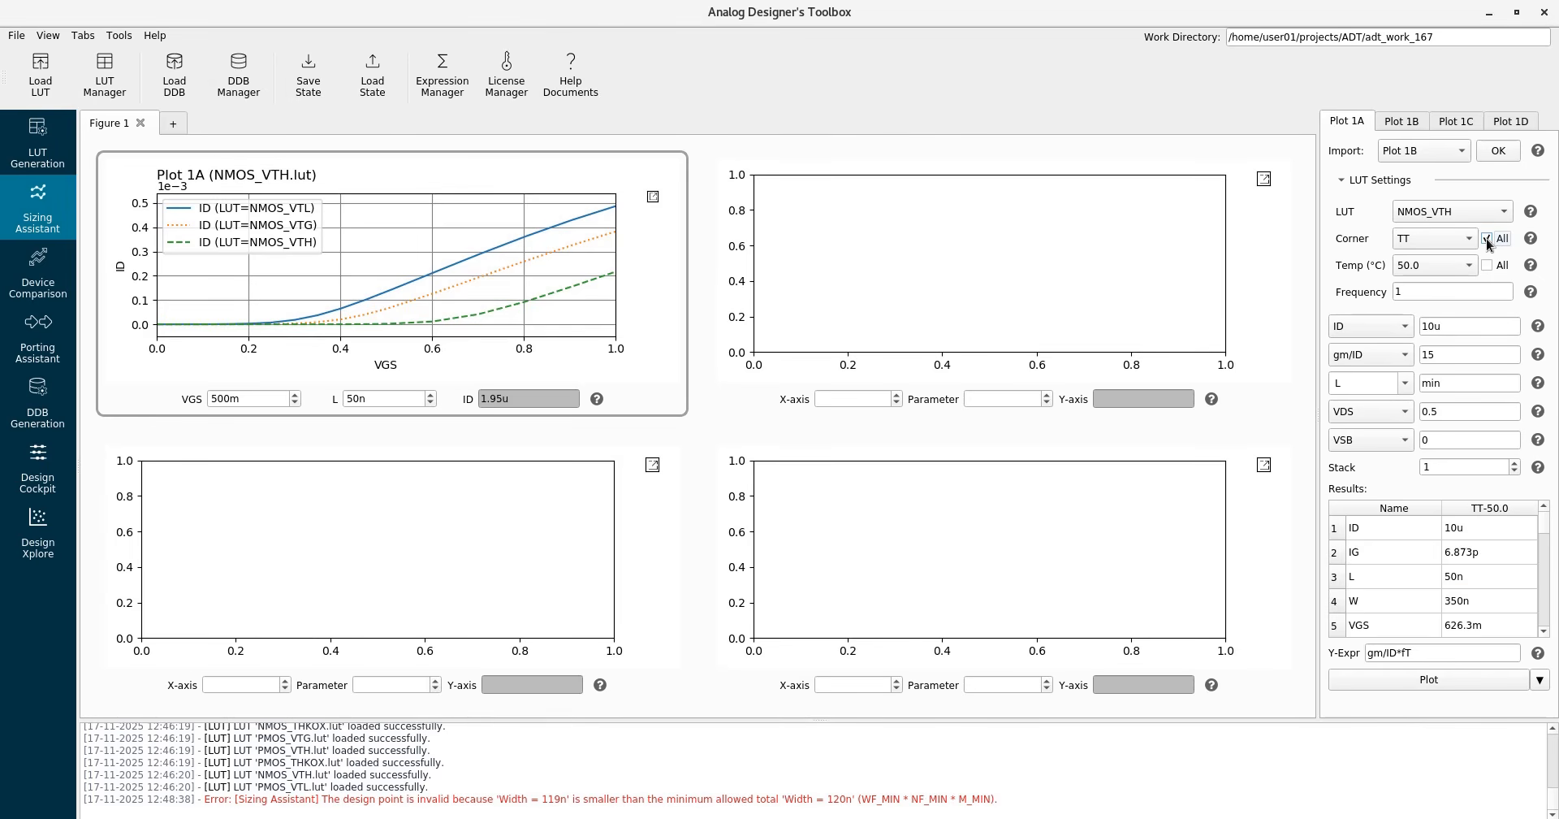
click(1487, 266)
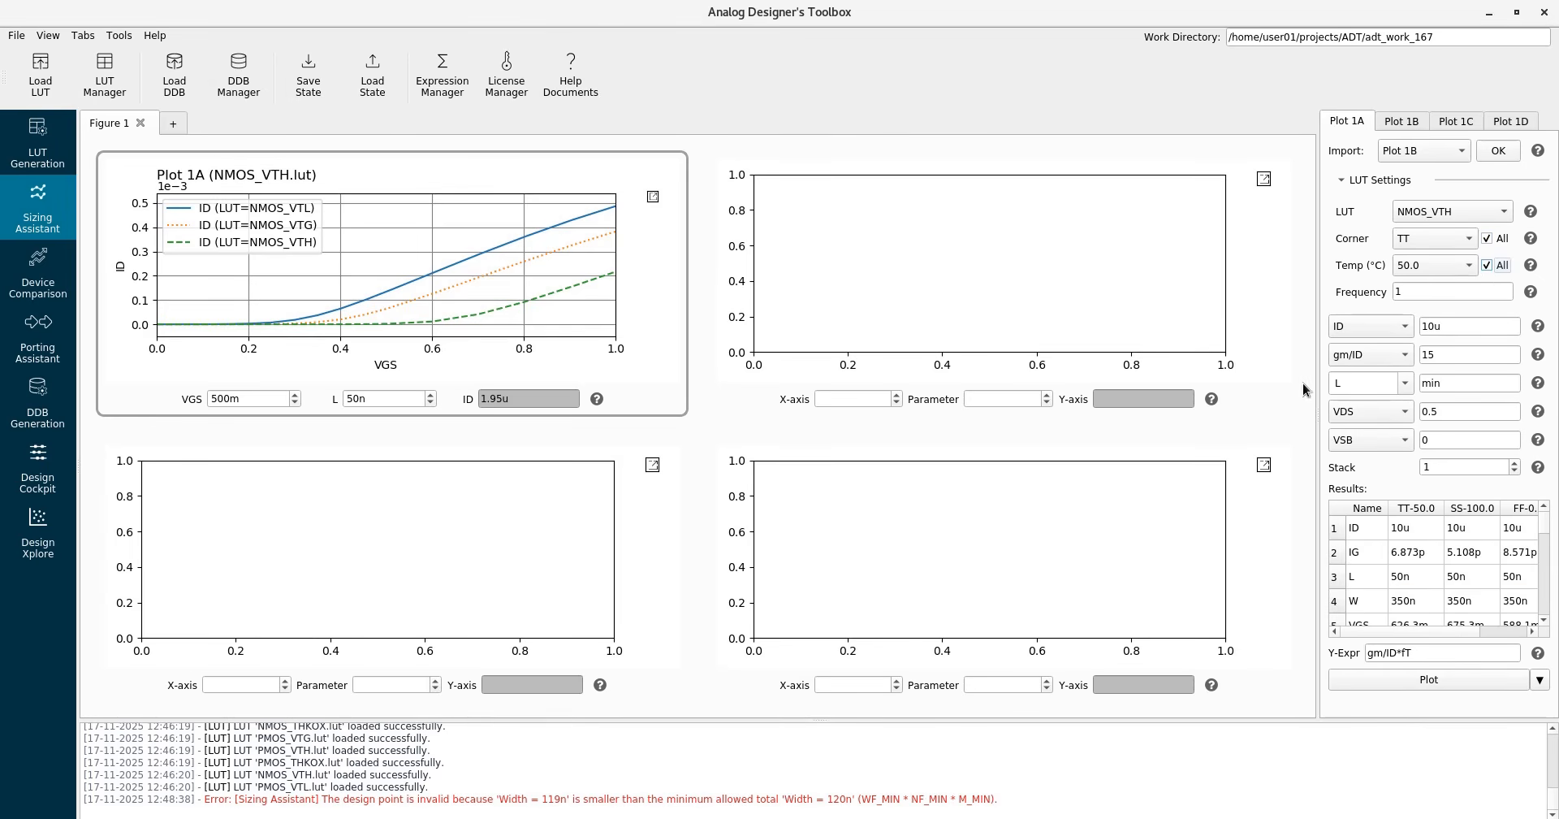
drag(1317, 382, 1234, 382)
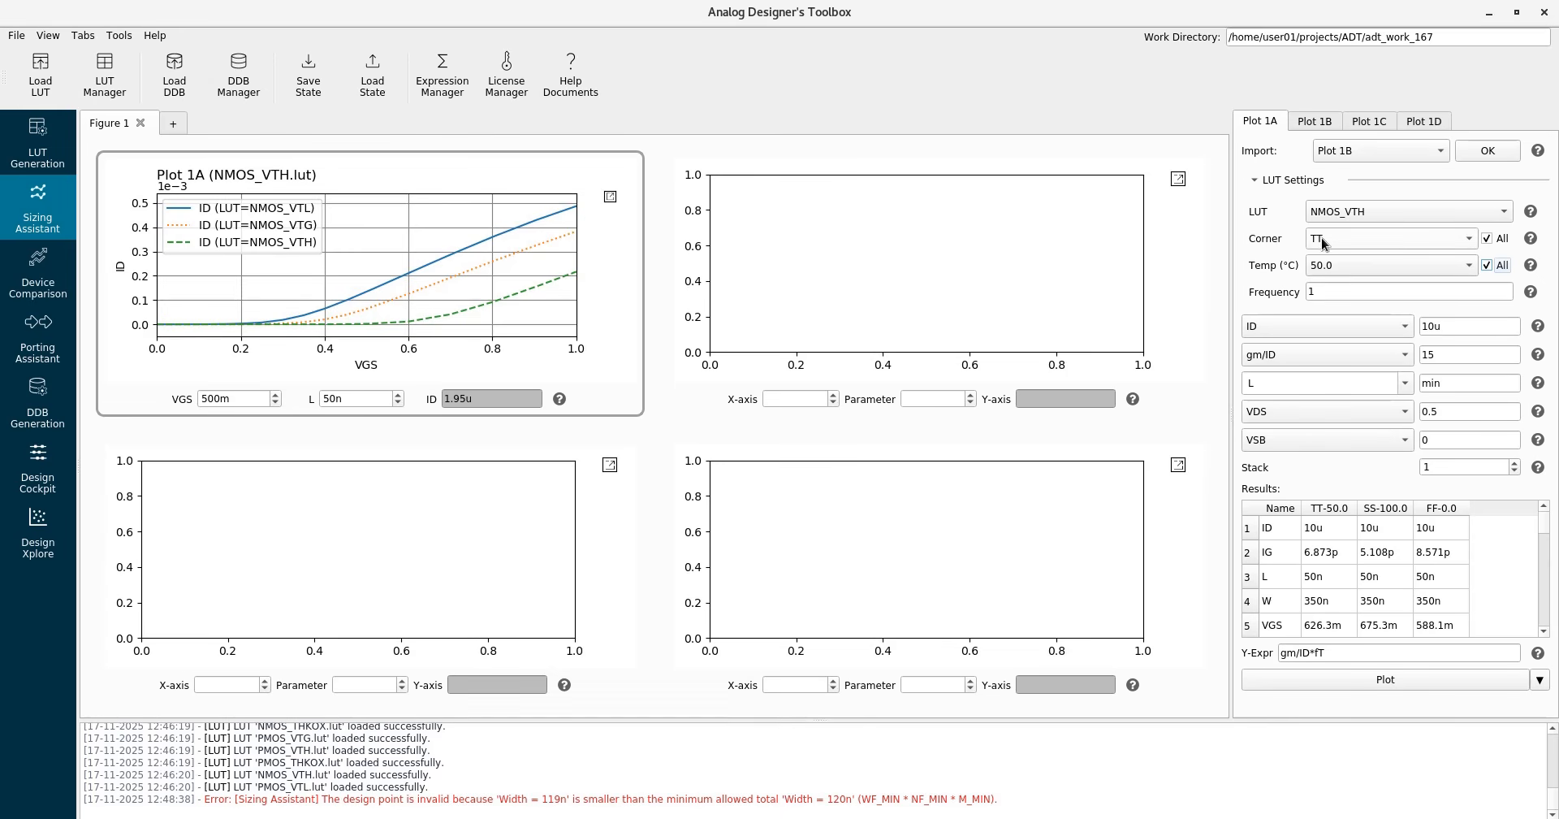
click(1336, 582)
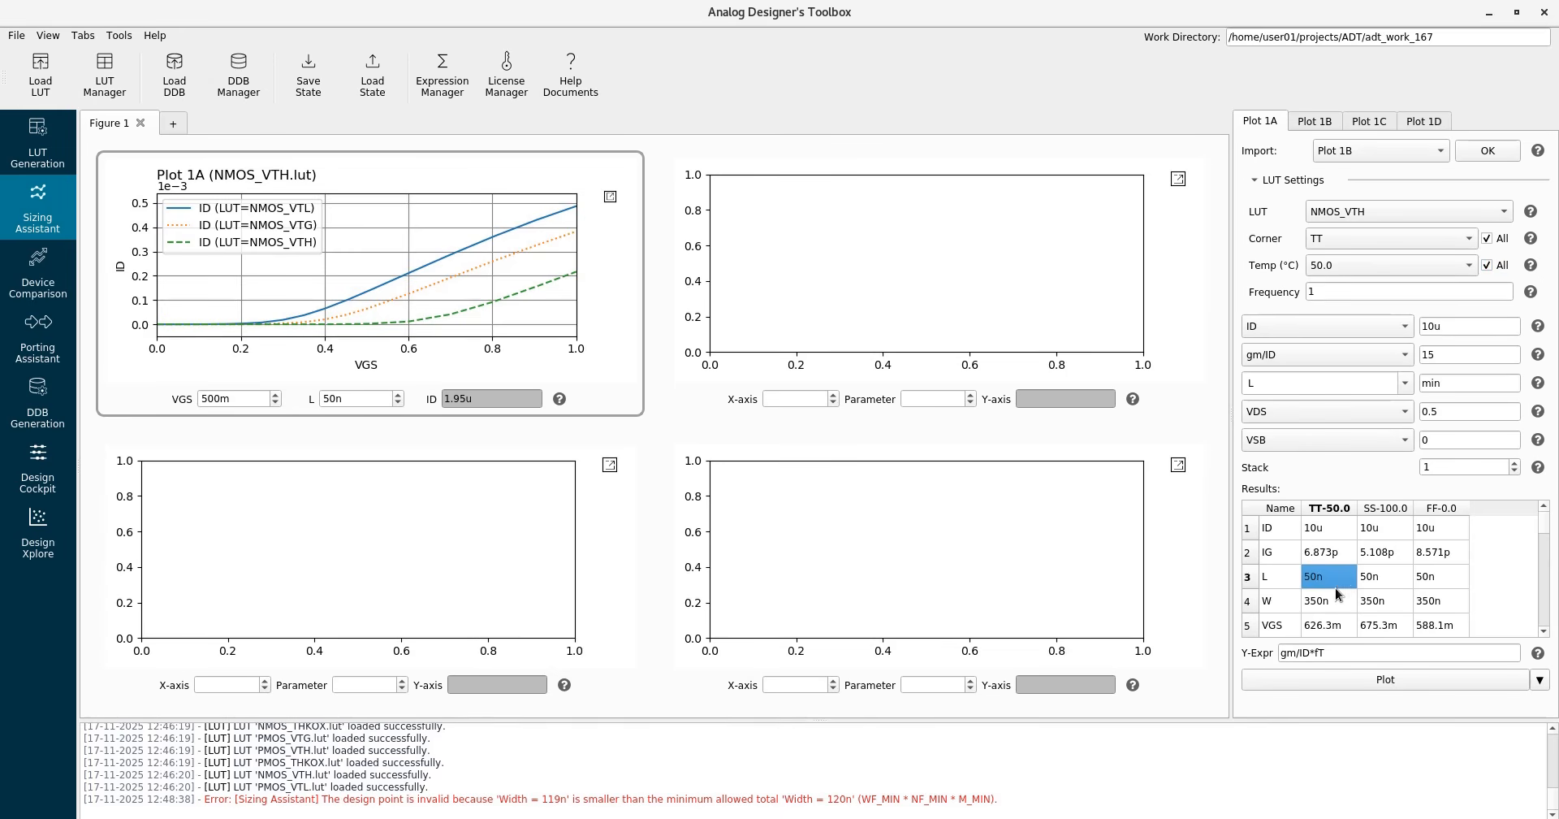
Compare the NMOS_VTH design-point results across the TT, SS and FF corners, including L, W, VGS, gm/ID, fT and gm/gds.
click(1373, 577)
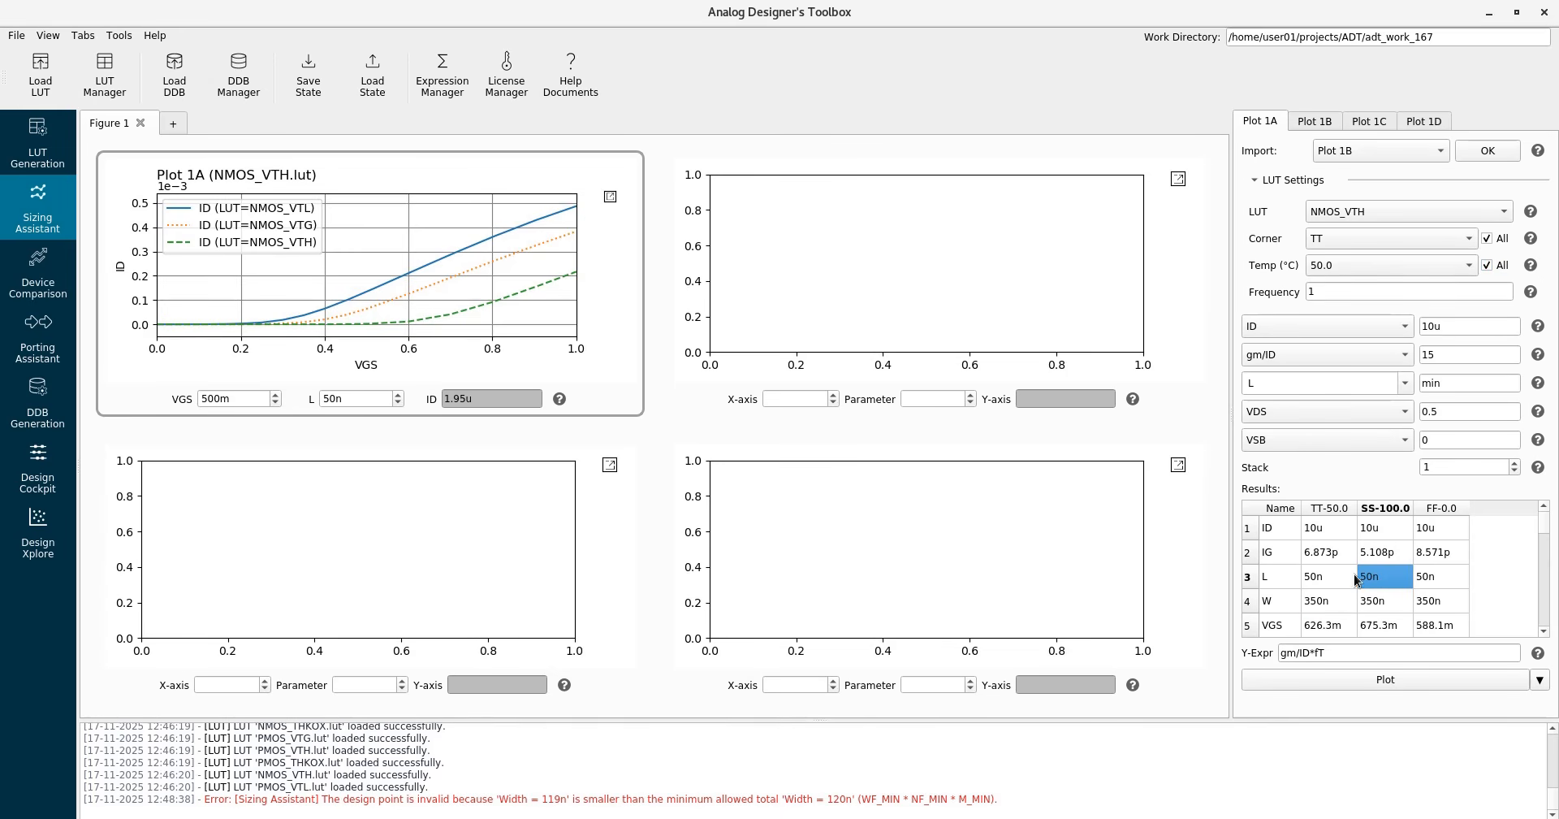
click(1543, 632)
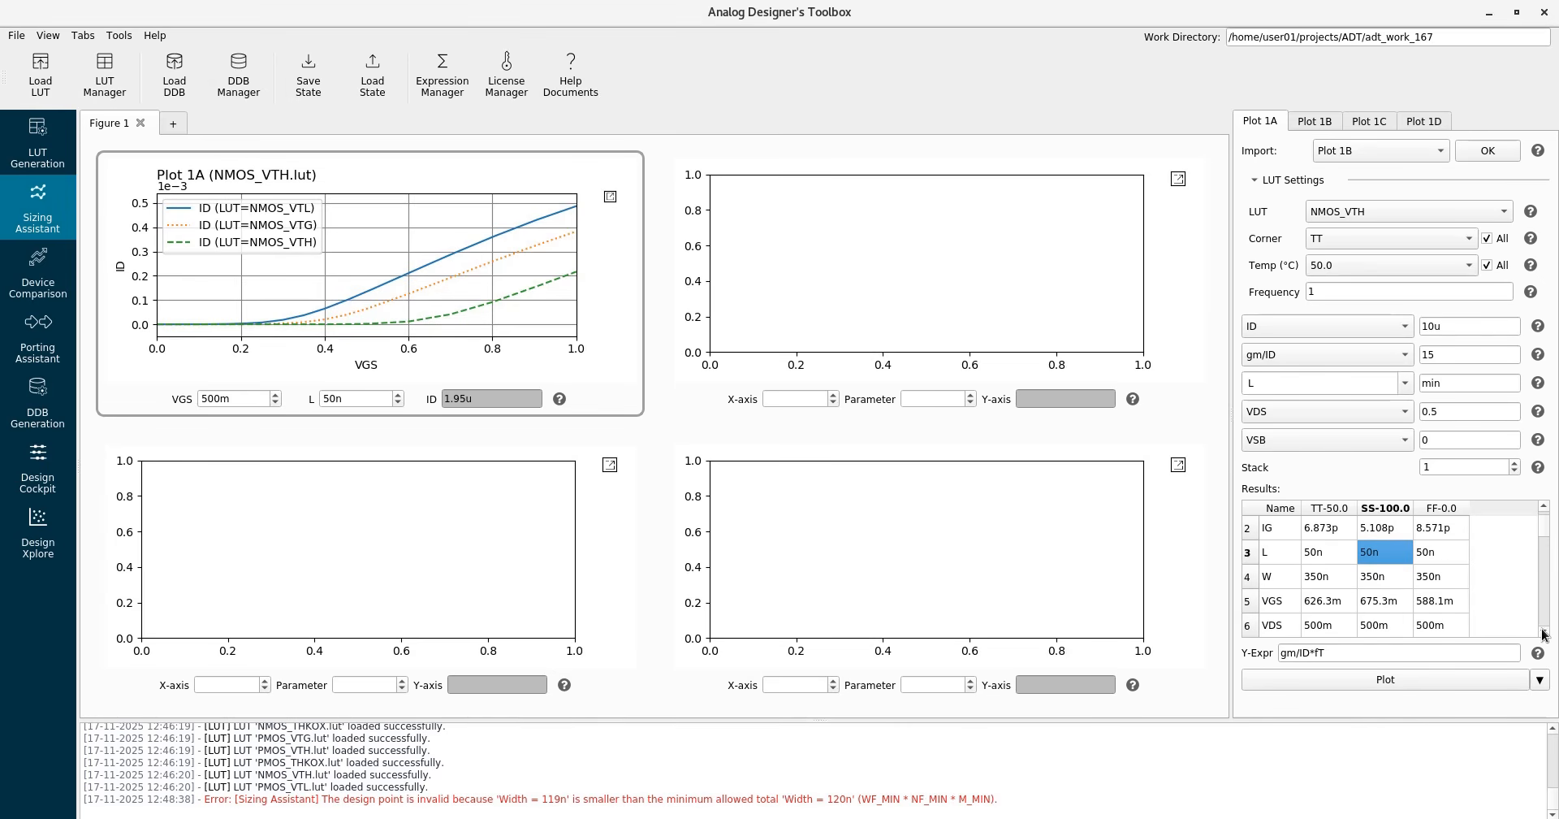
click(1328, 601)
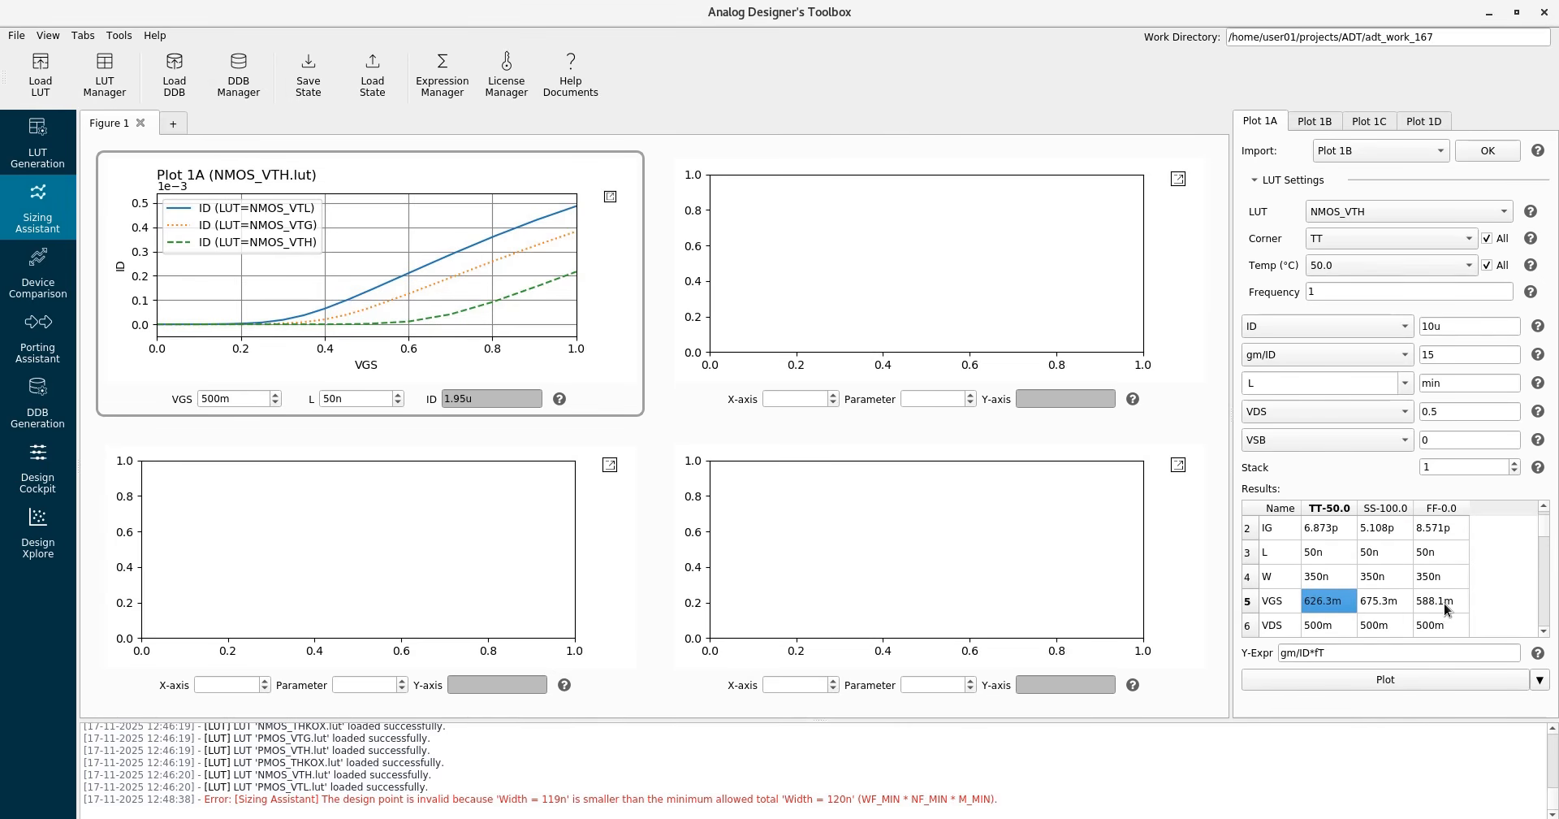
click(1543, 632)
click(1543, 632)
click(1543, 632)
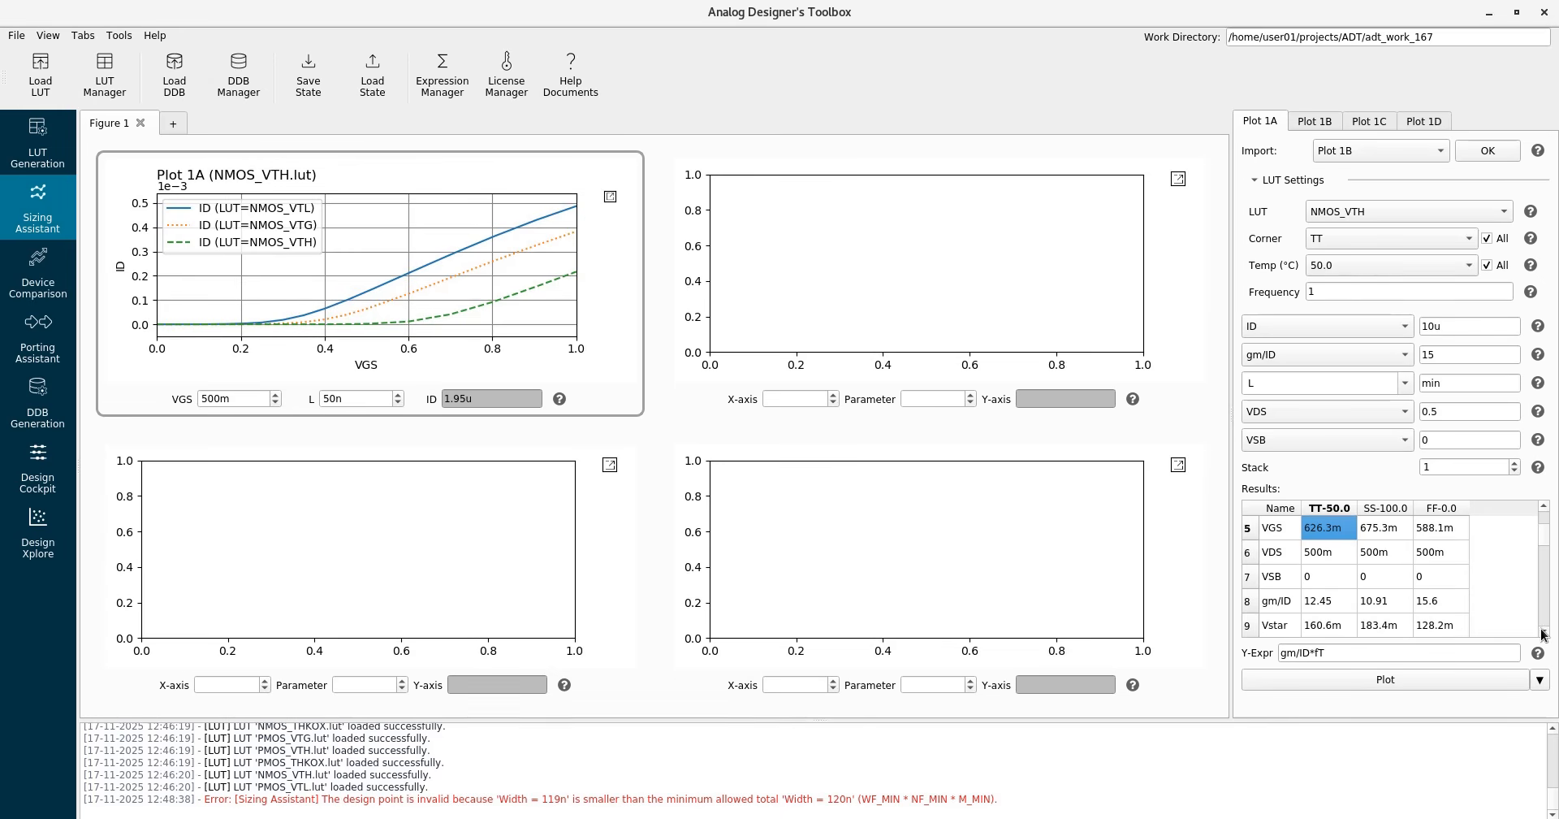
click(1543, 631)
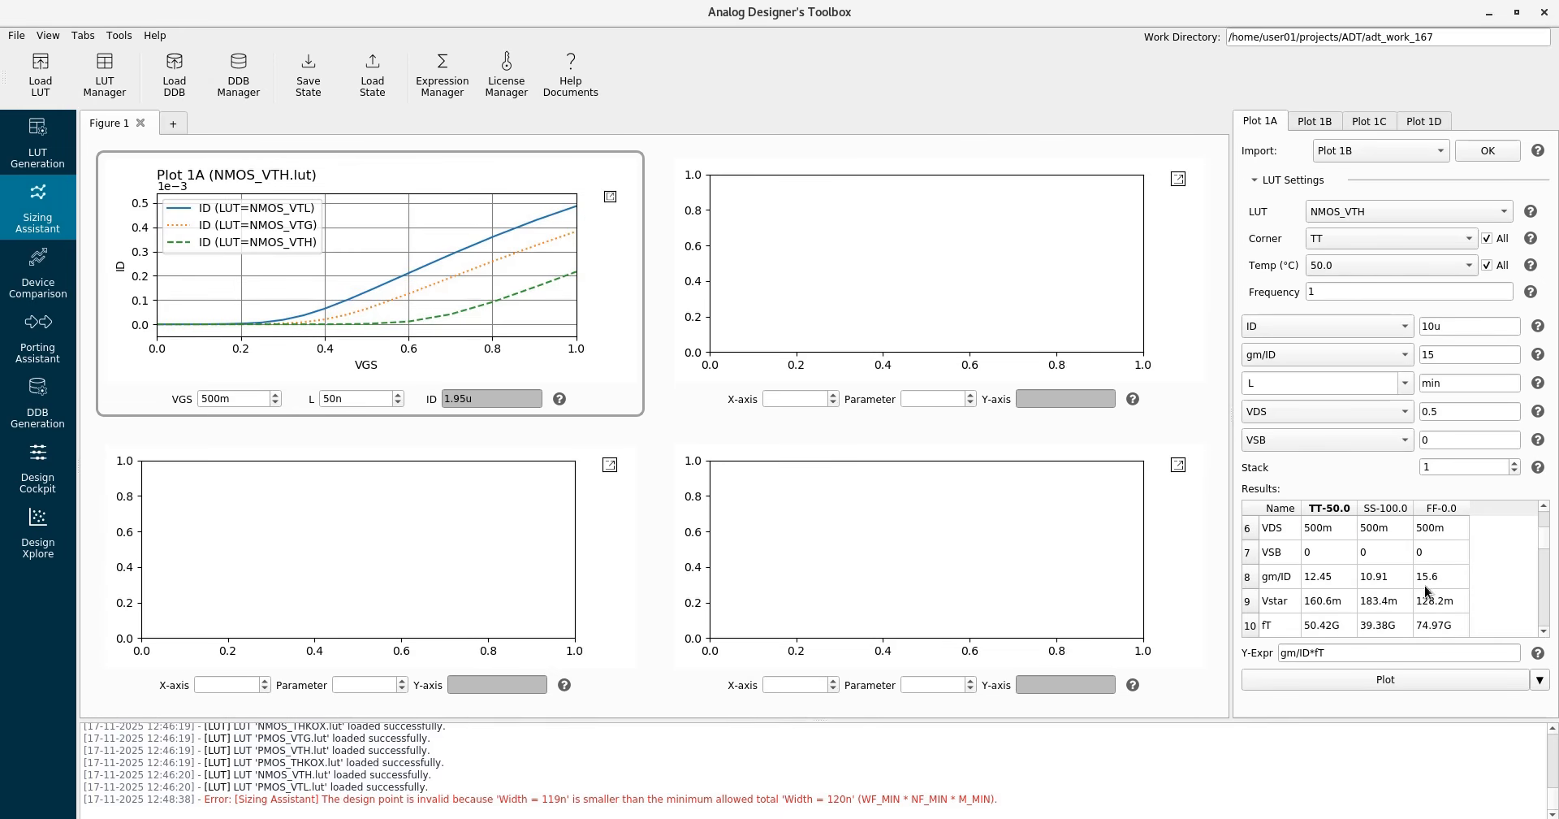
click(1543, 632)
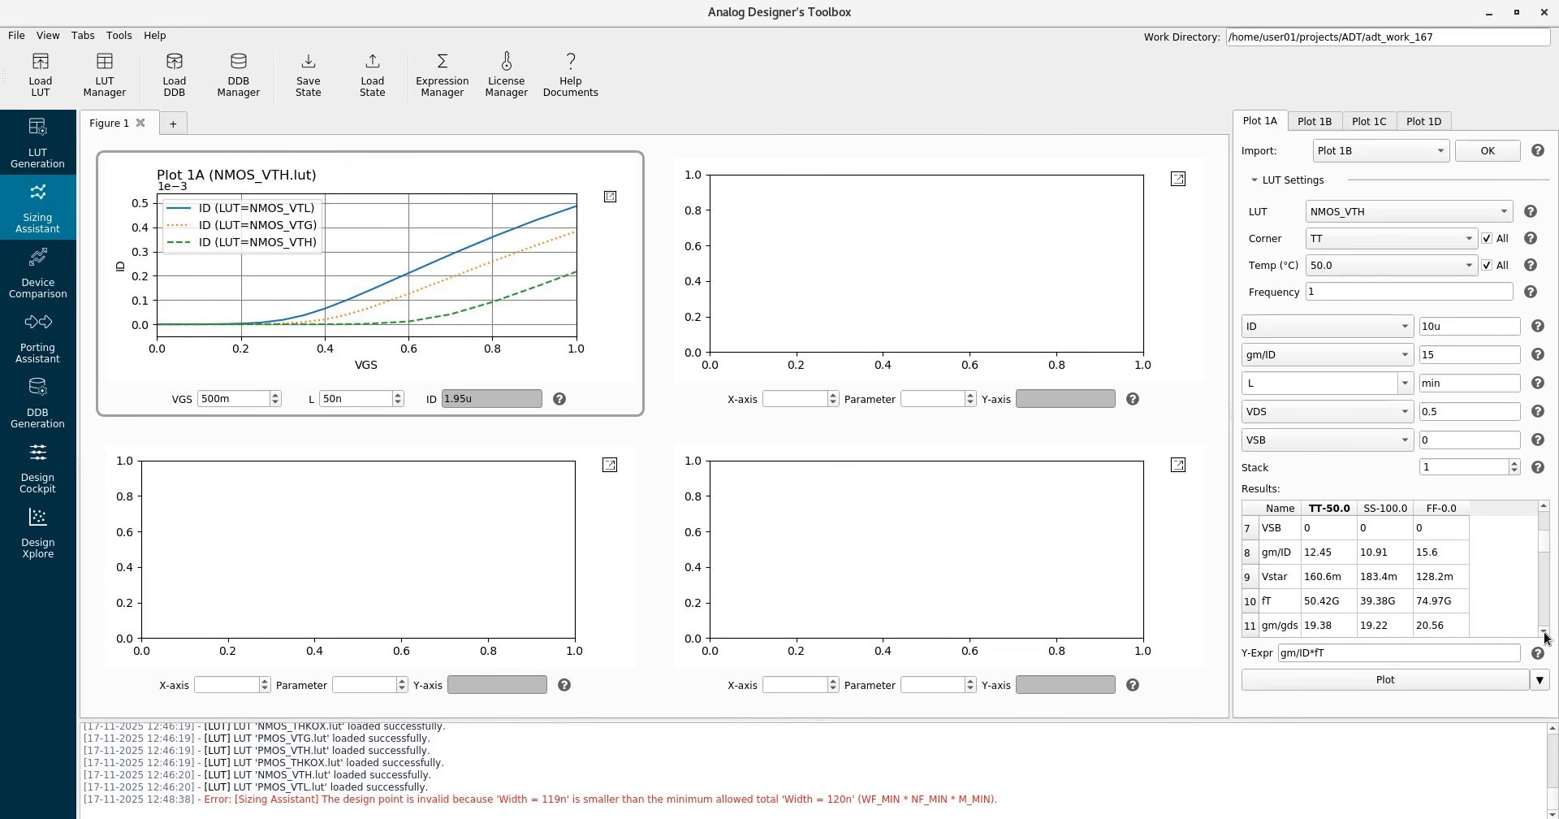
click(1444, 598)
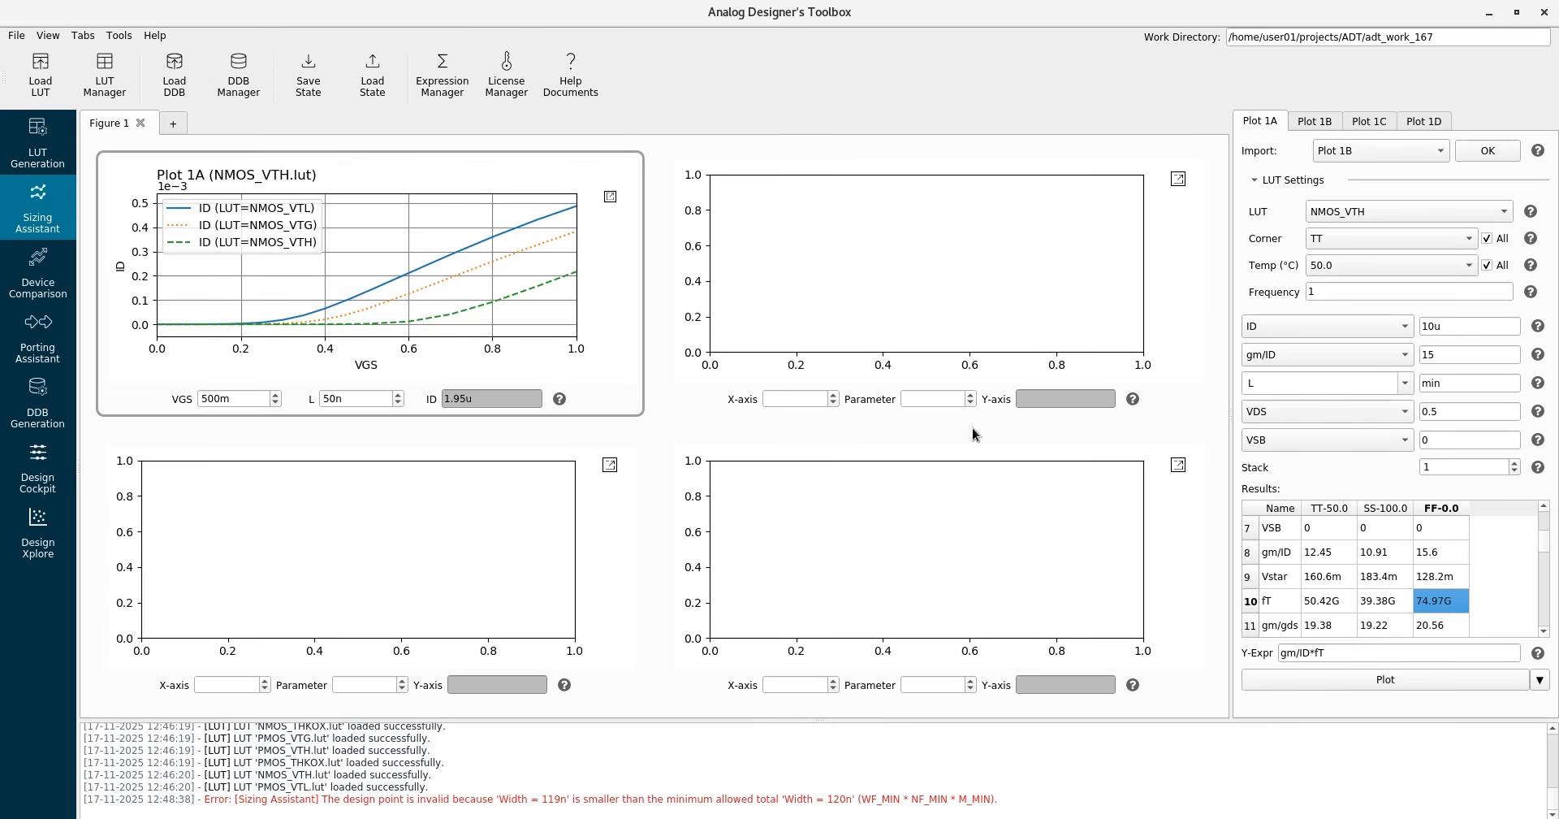
In the LUT generation setup, set the NMOS_THKOX accuracy to Medium and apply it to all other devices.
click(51, 162)
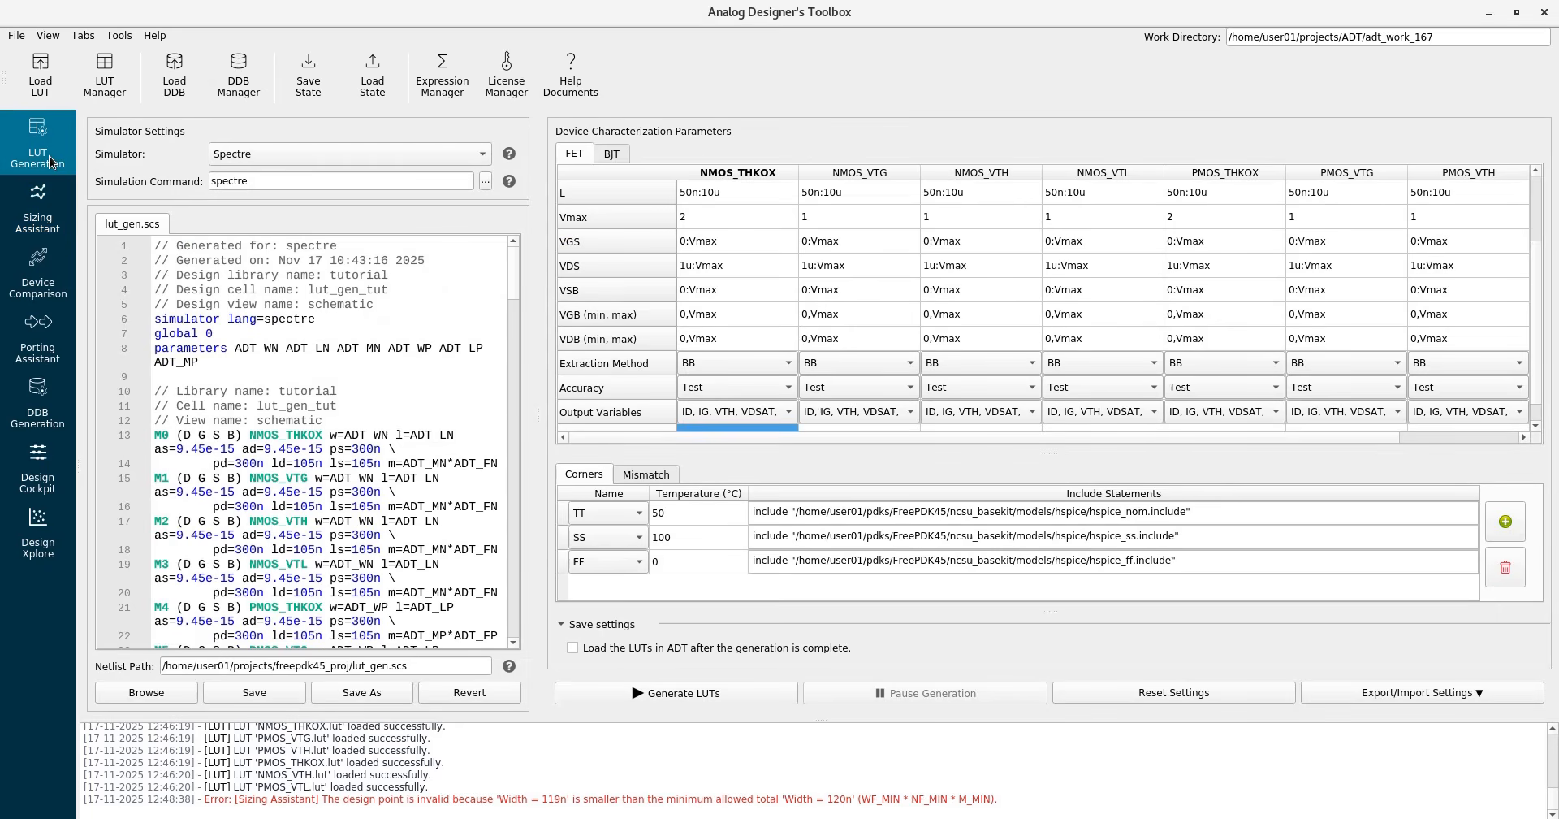
click(720, 388)
click(722, 357)
right_click(735, 388)
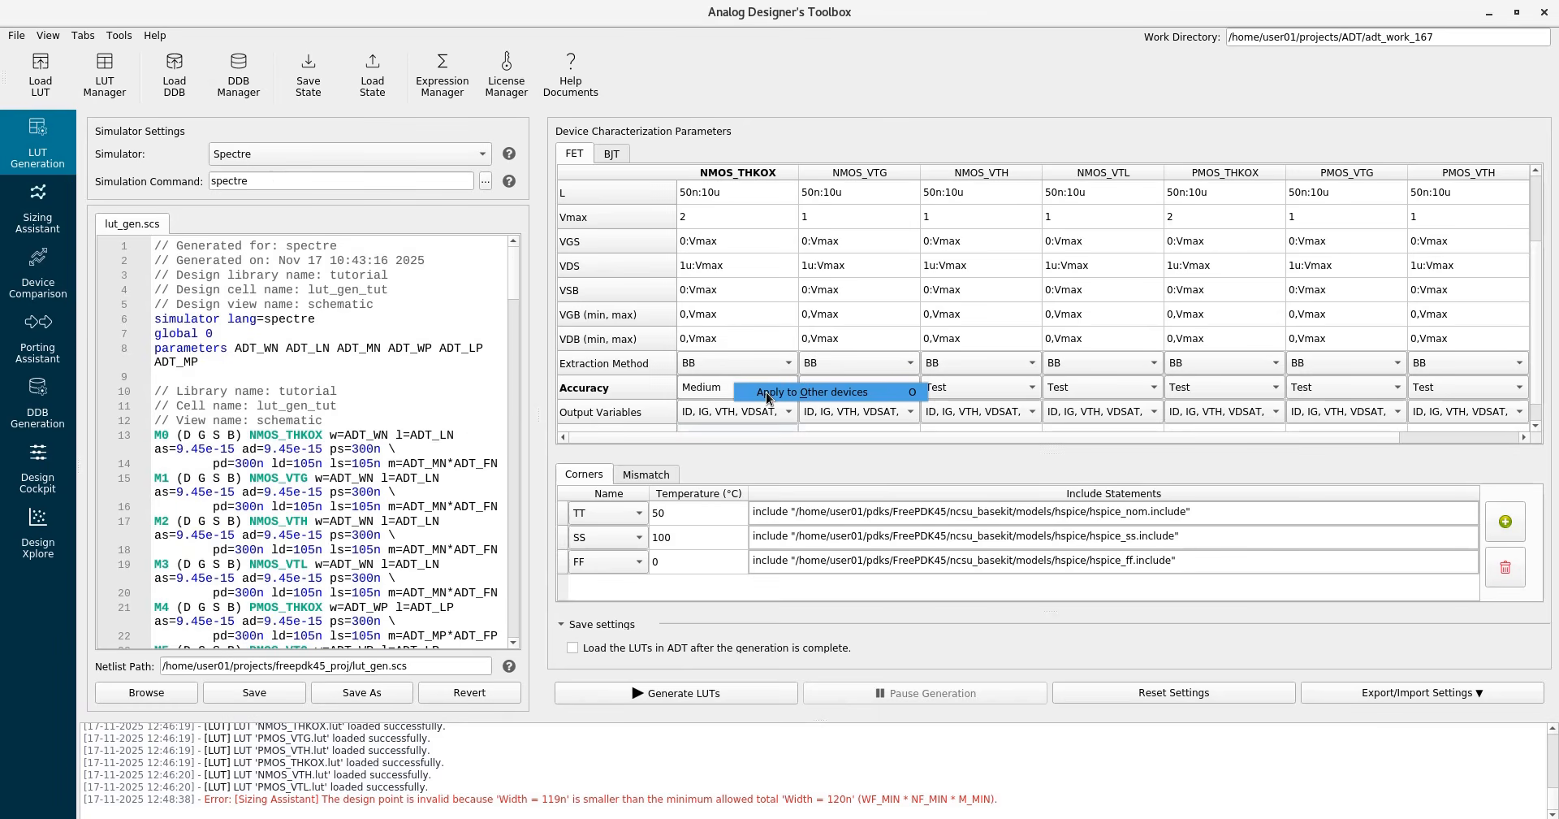
click(766, 393)
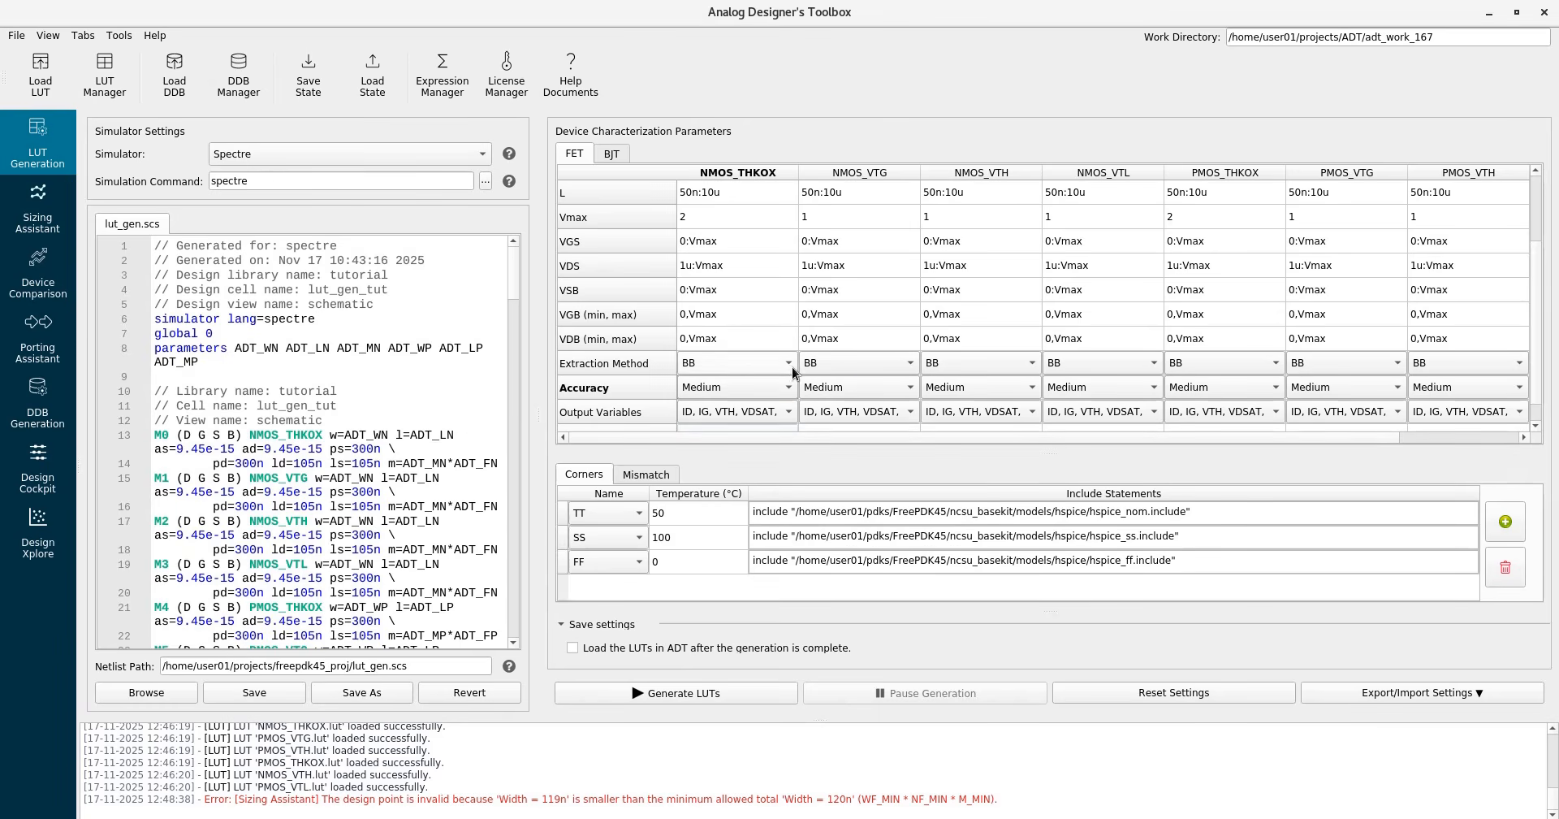
Export the LUT generation settings as a JSON file named fp45_lut_gen in the luts/fp45 folder.
click(1498, 700)
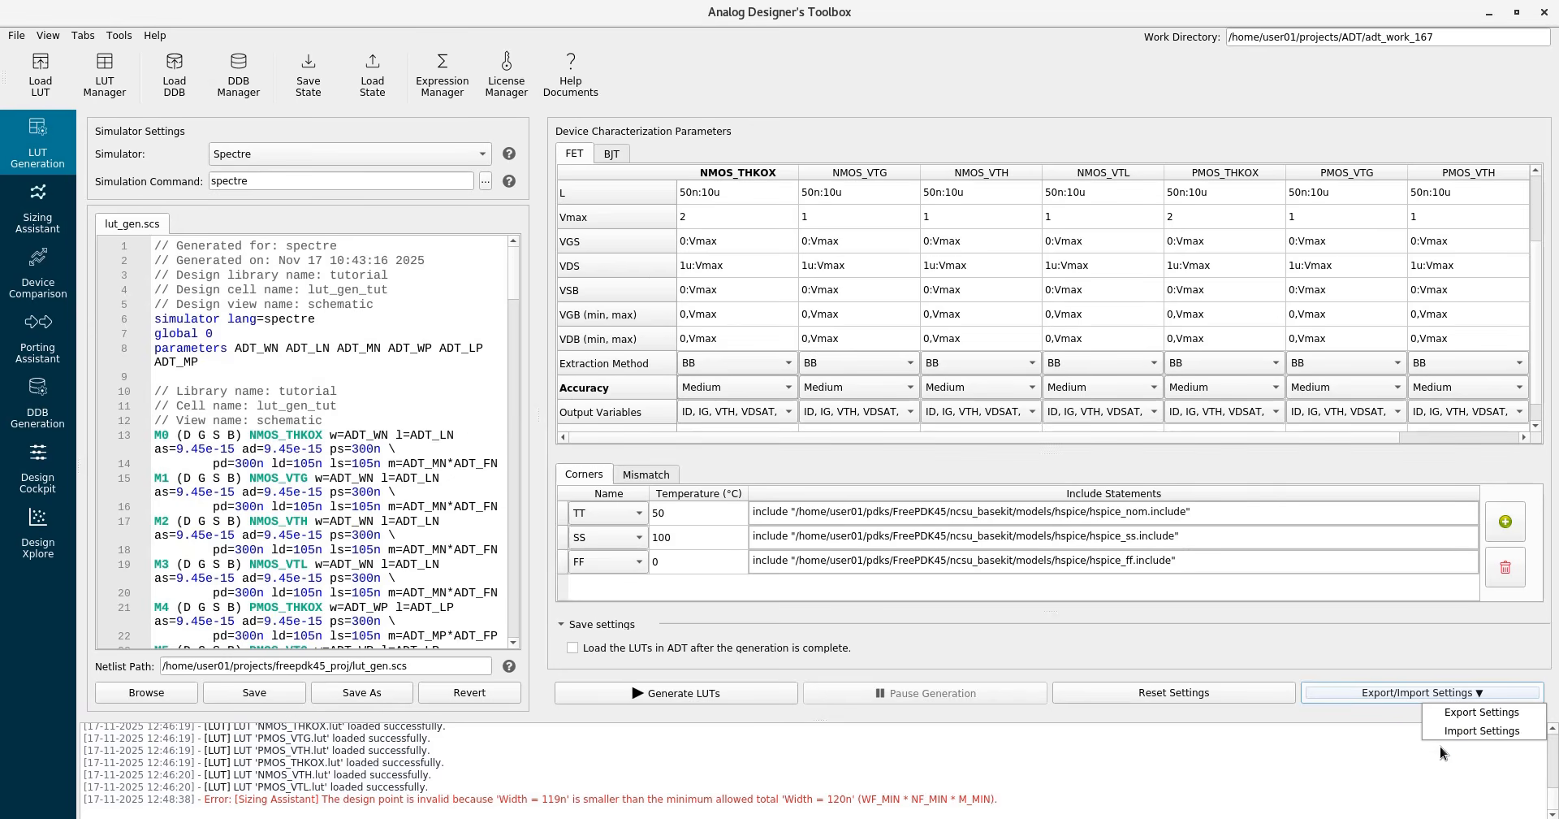
click(1527, 713)
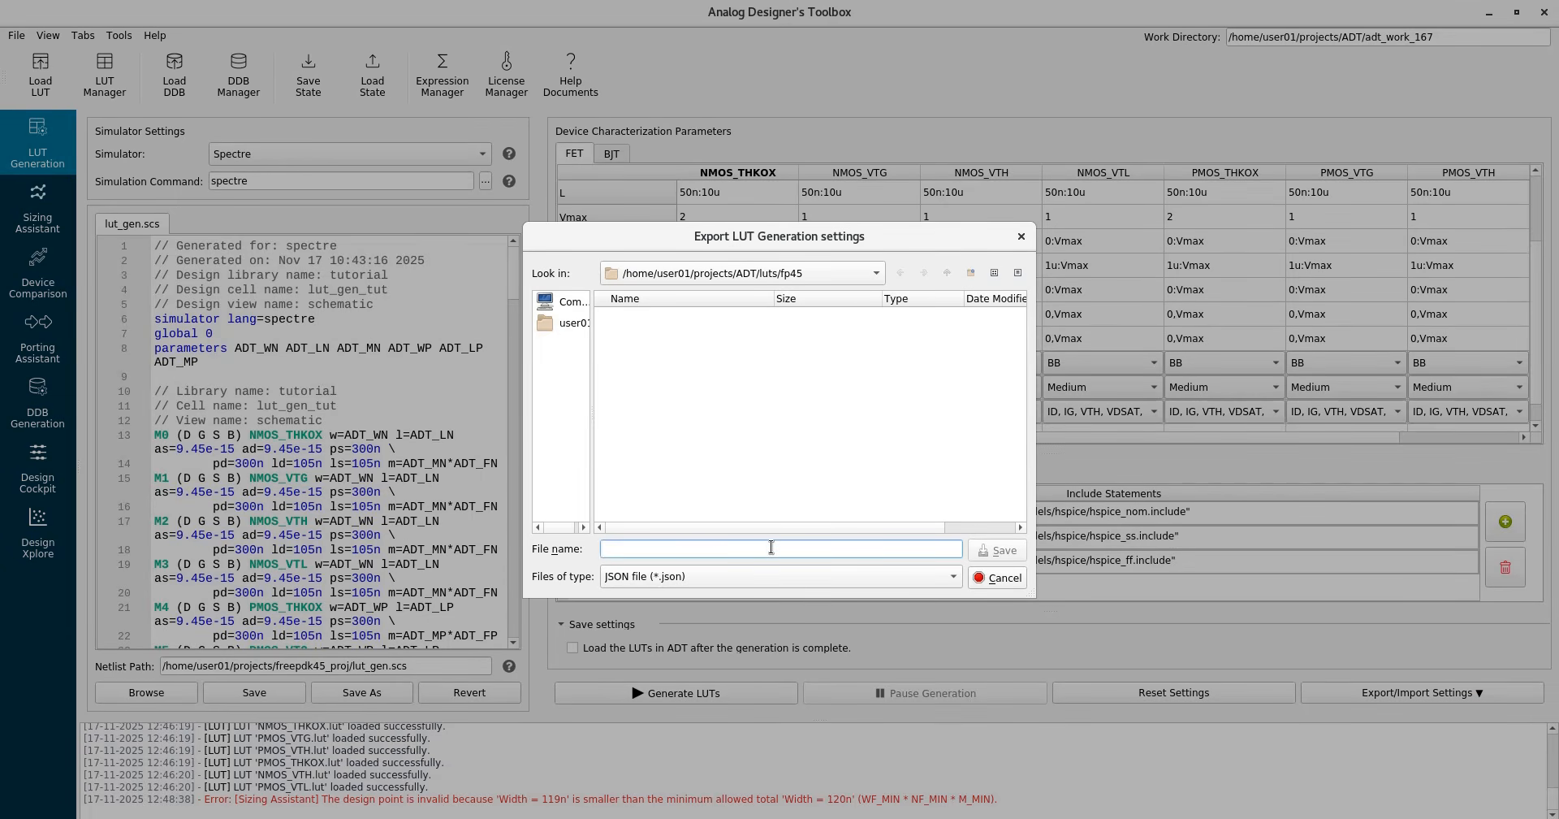
text(fp45_lut_gen)
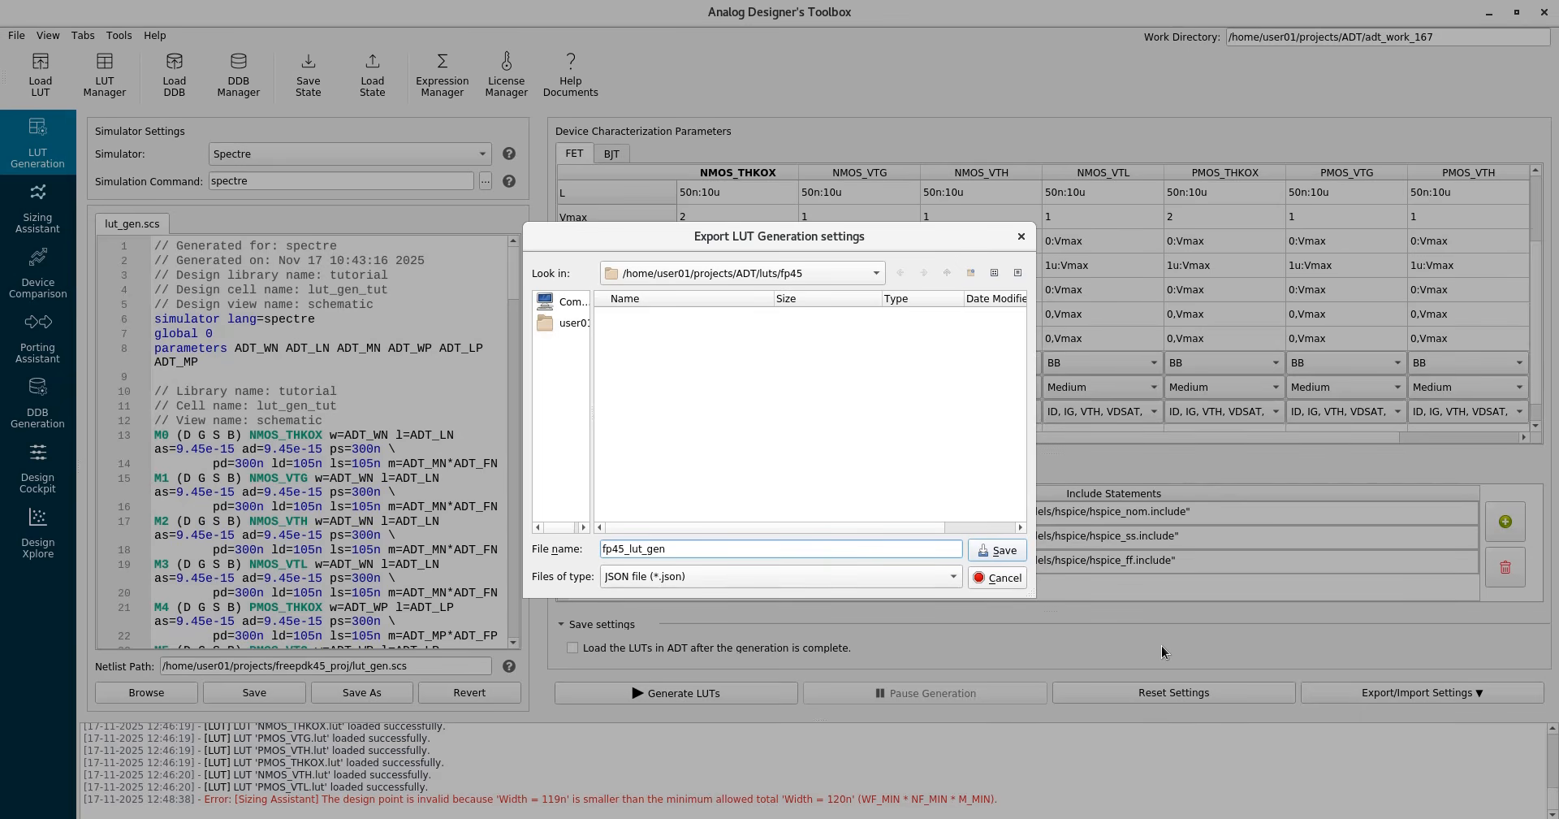
click(1005, 550)
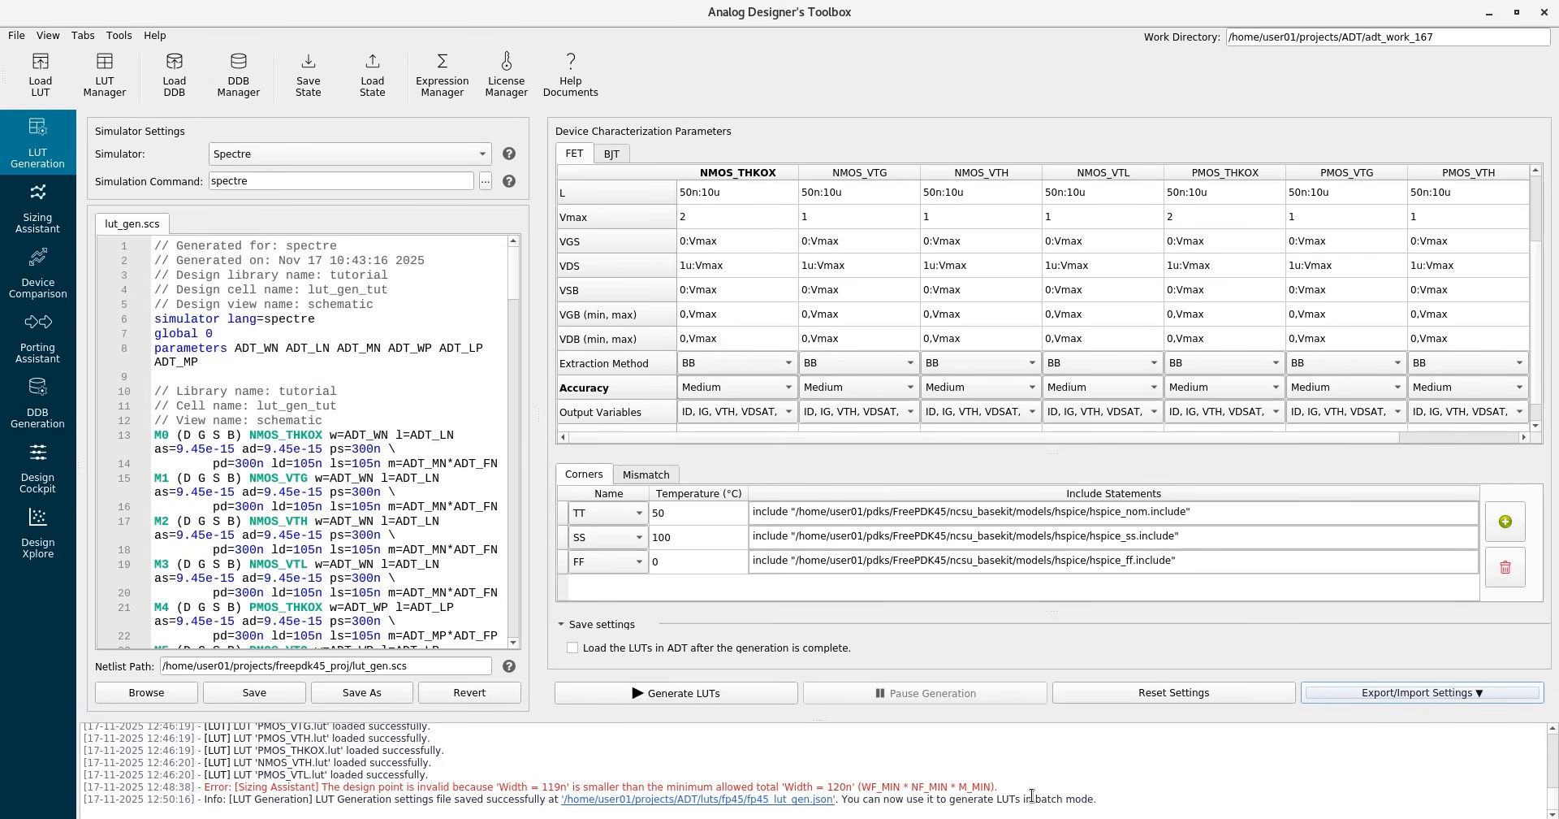
click(1474, 693)
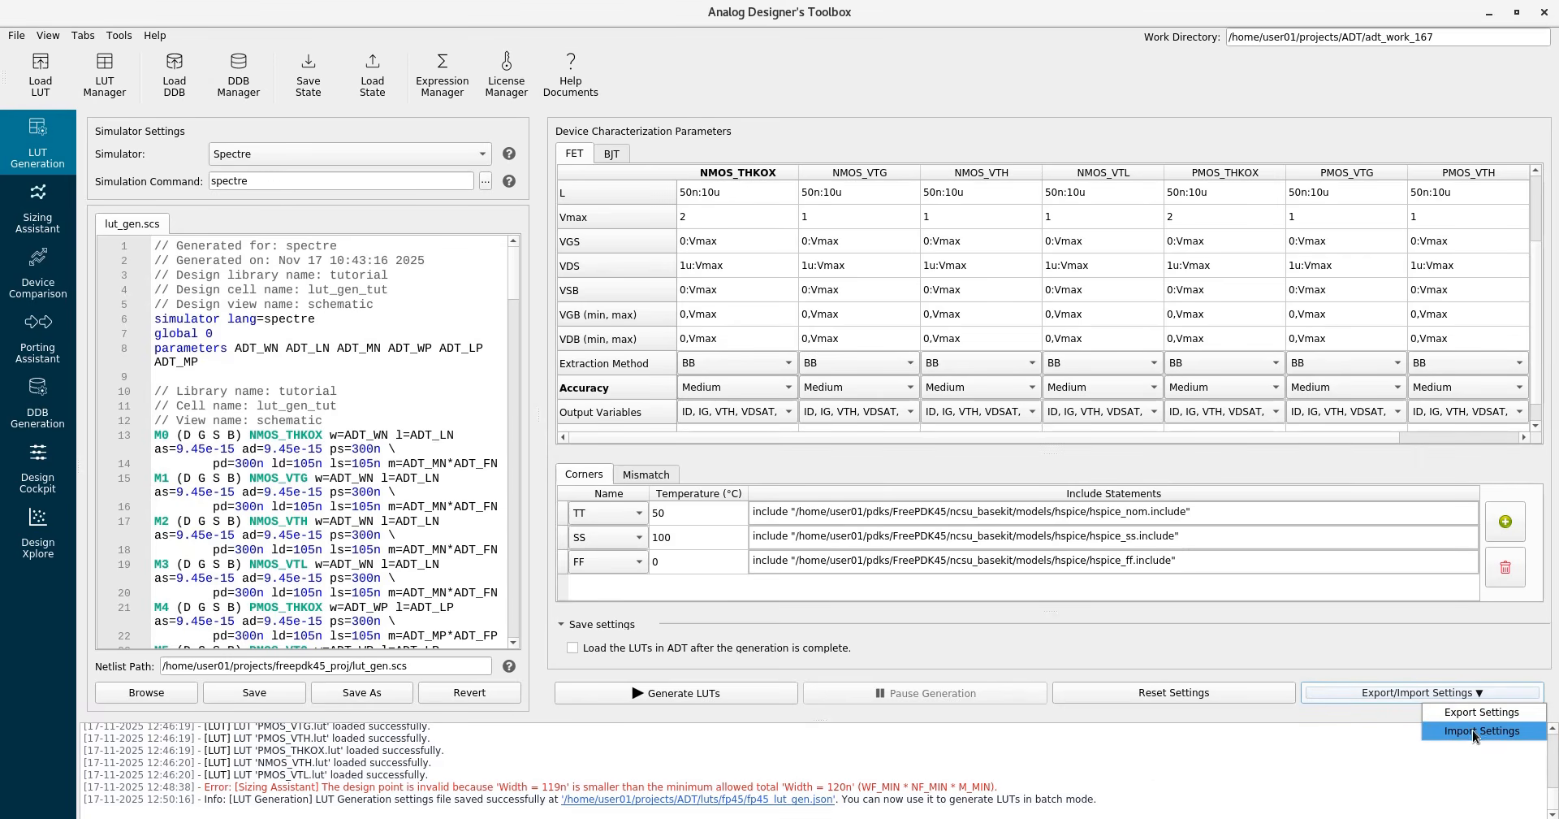
click(1052, 800)
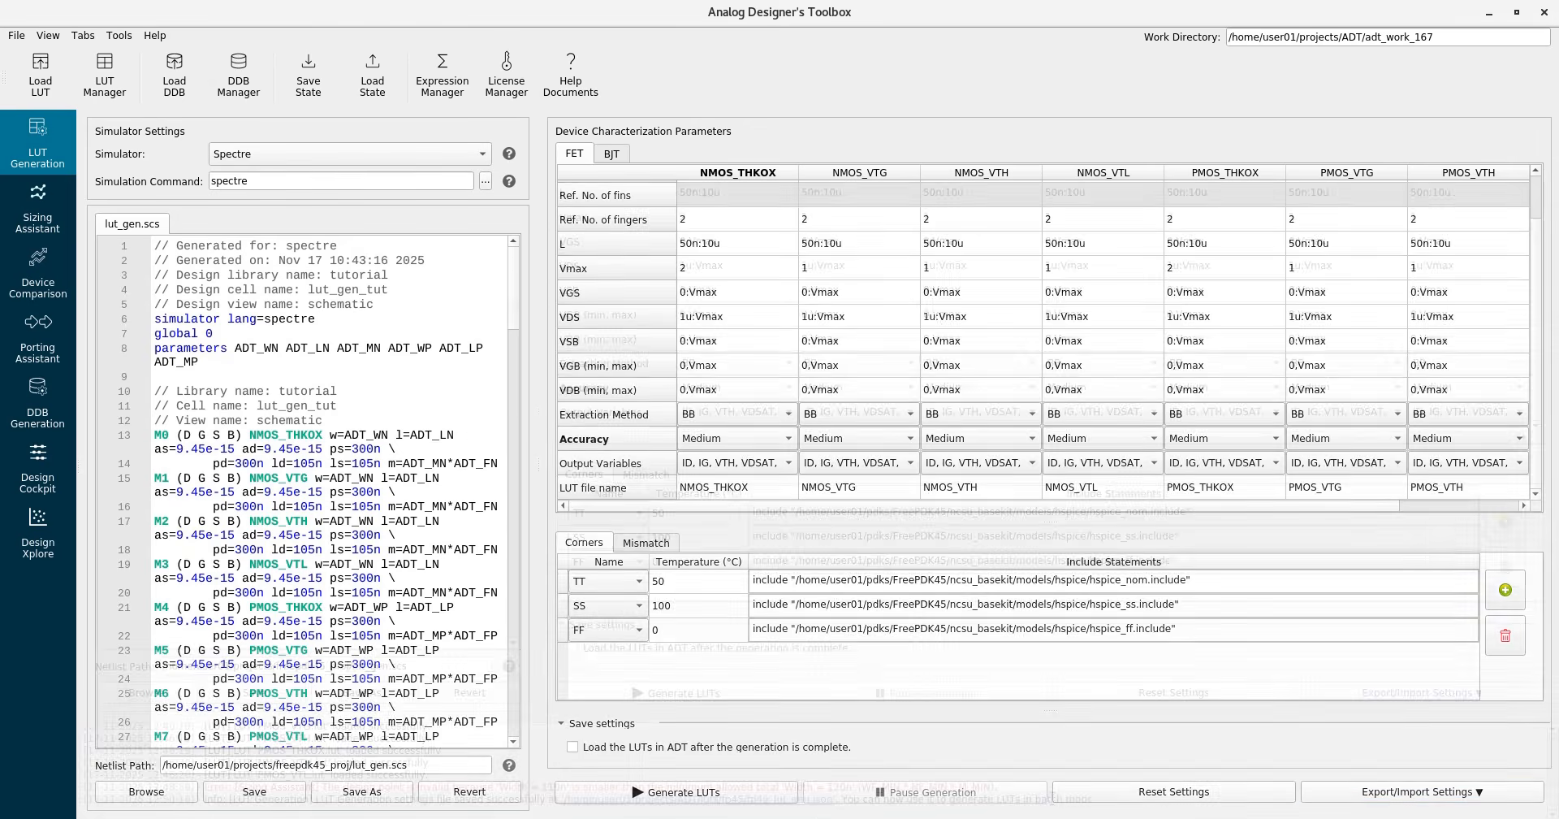